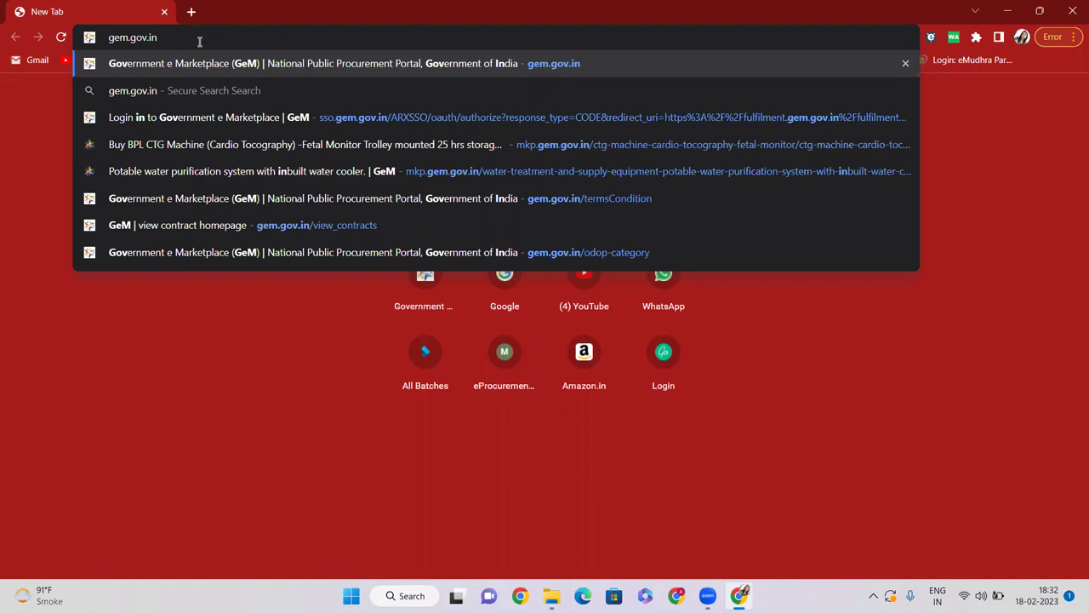
# Step: Load gem.gov.in in Chrome and bring up the Sign Up options for buyers and sellers
pyautogui.press('Return')
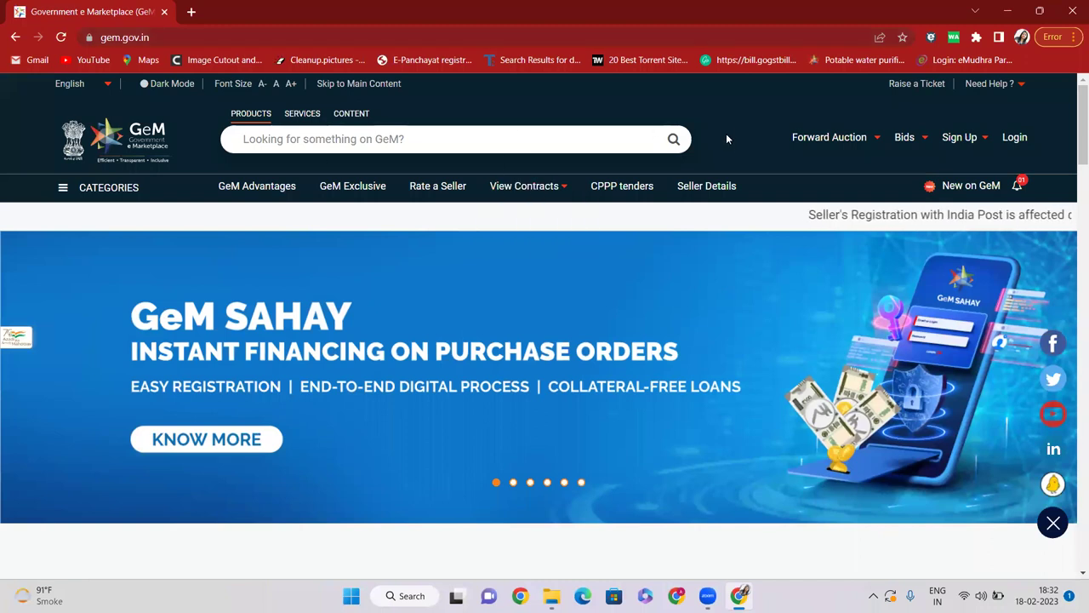
pyautogui.moveTo(791, 143)
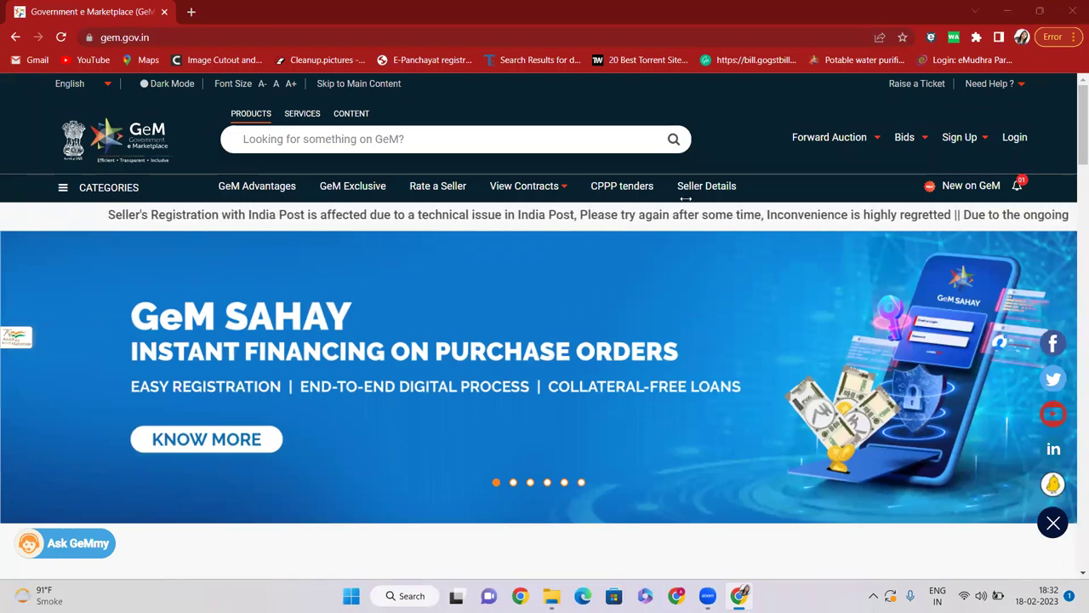
pyautogui.click(984, 143)
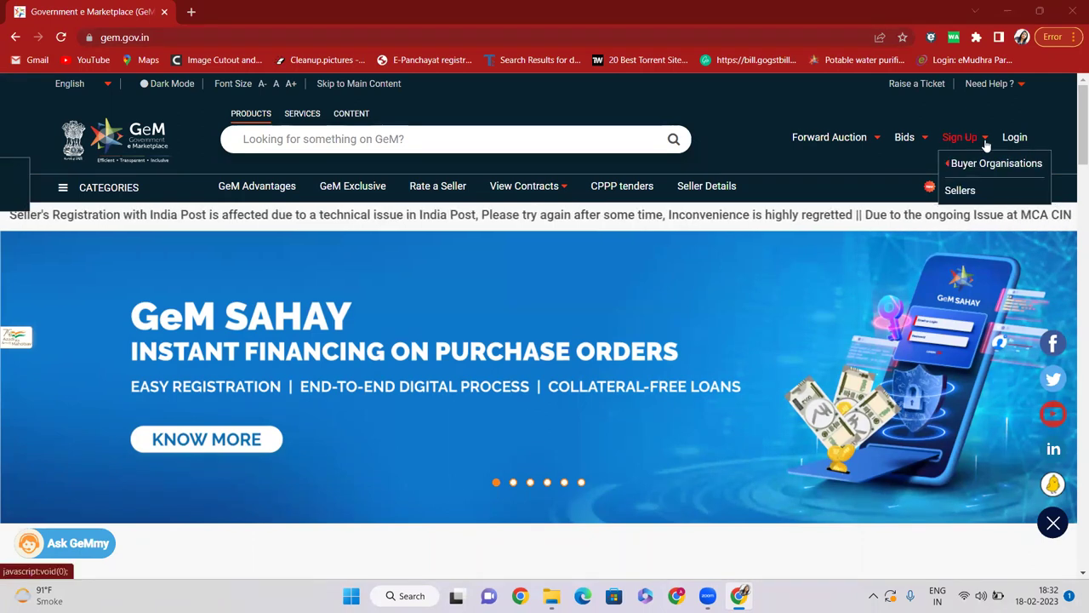
# Step: Choose Sellers and highlight the Registration, Pre-requisites and Terms & Conditions step names
pyautogui.click(960, 190)
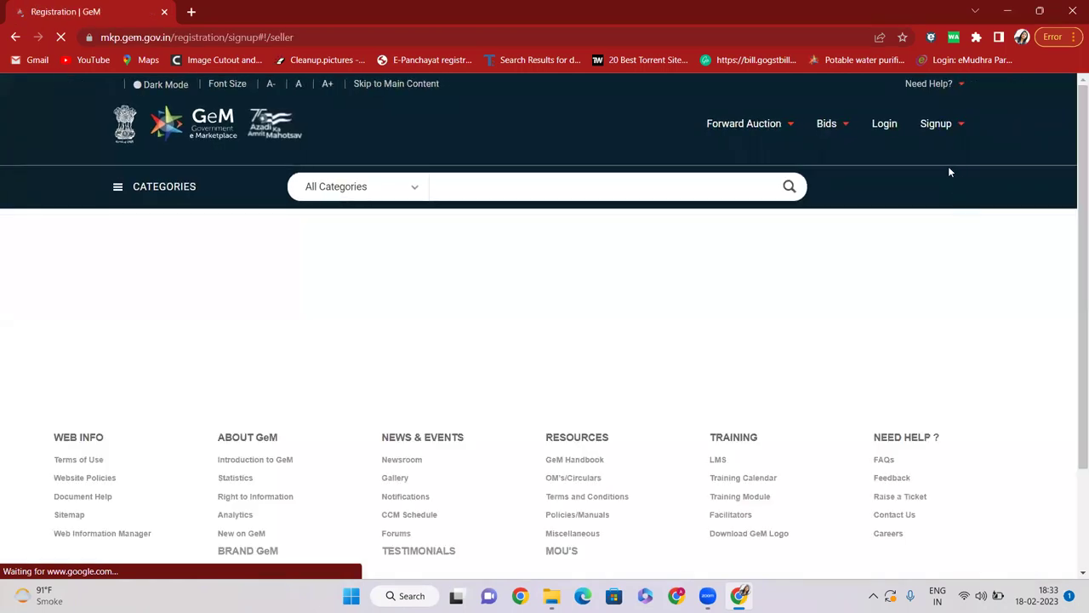
pyautogui.scroll(-2, 232, 221)
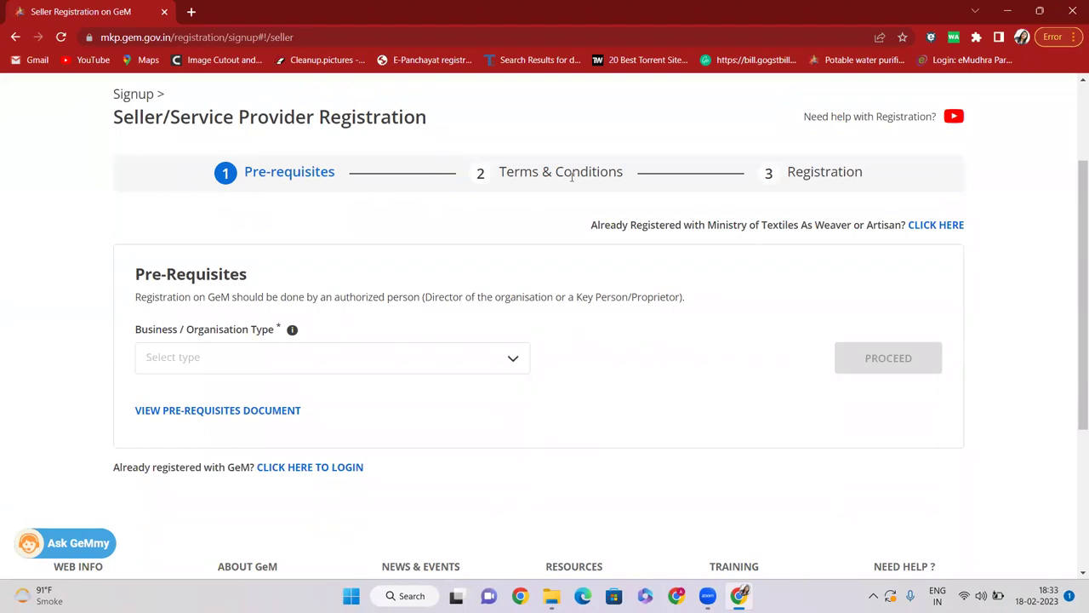
pyautogui.doubleClick(820, 172)
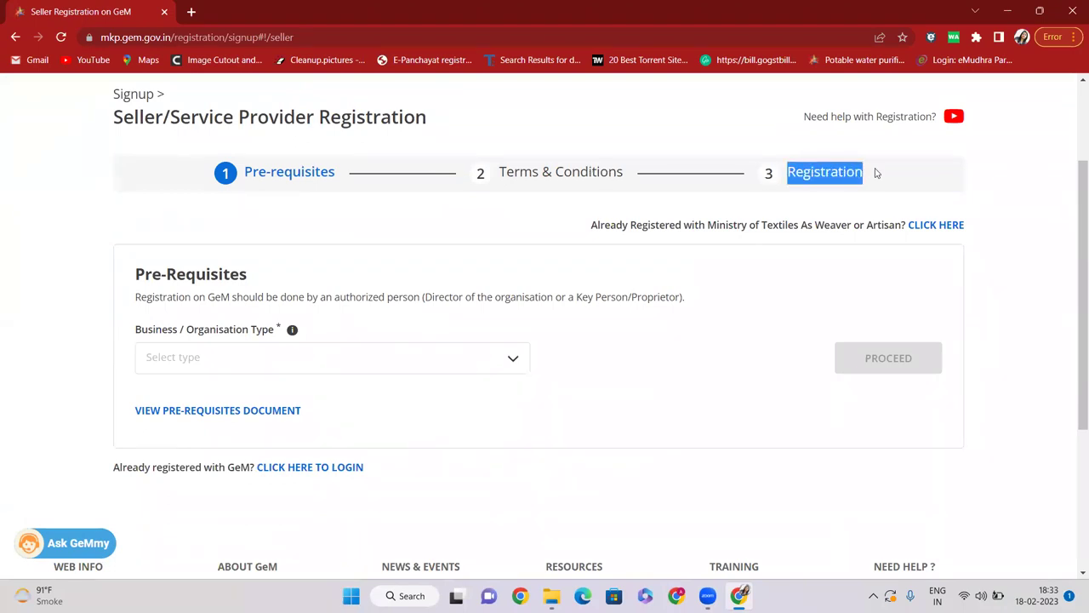
pyautogui.scroll(3, 545, 175)
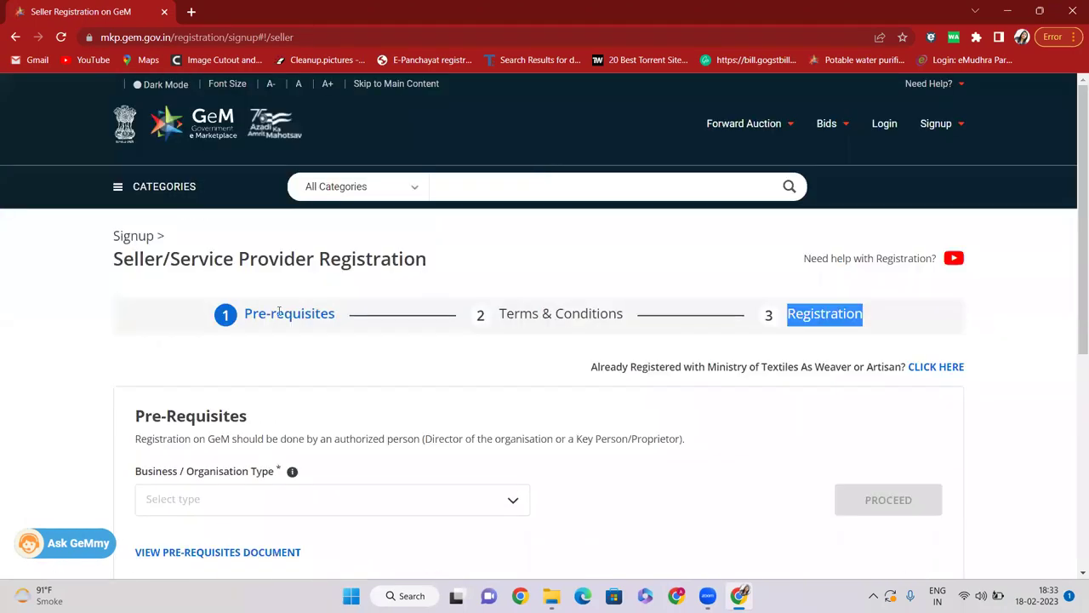
pyautogui.moveTo(242, 319); pyautogui.dragTo(341, 316)
pyautogui.moveTo(499, 314); pyautogui.dragTo(868, 314)
pyautogui.scroll(-1, 608, 260)
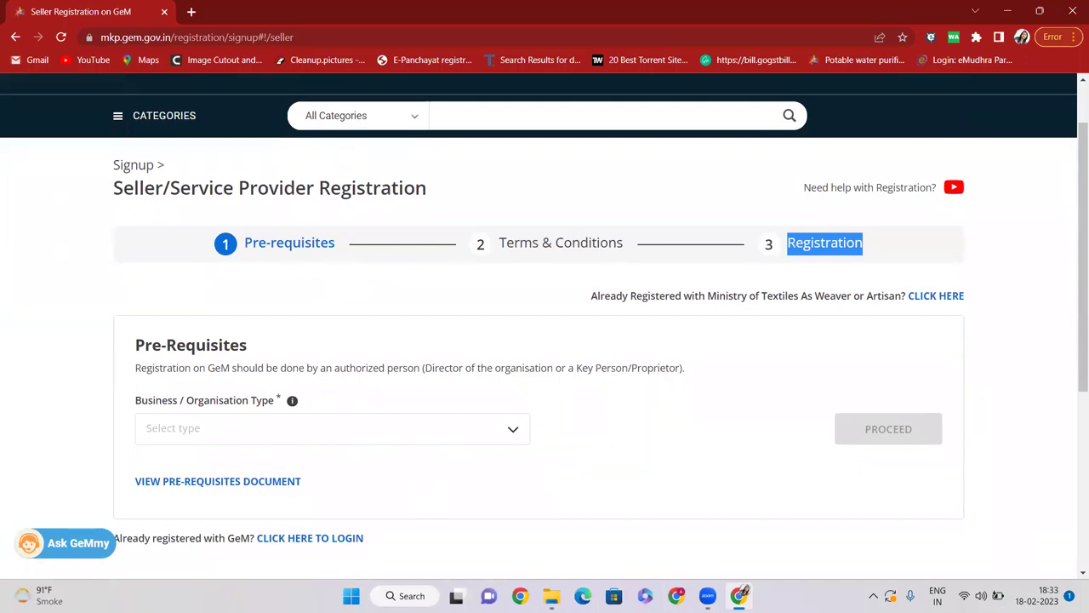
pyautogui.click(405, 595)
# Step: Launch Excel from Windows Search and open a maximized blank workbook
pyautogui.write('exc')
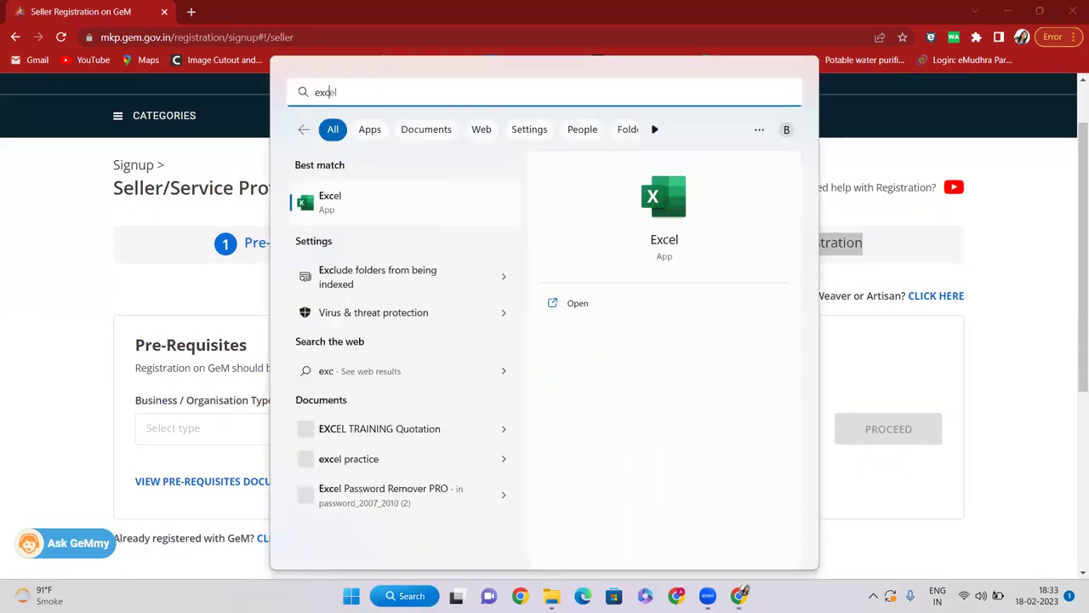
pyautogui.write('el')
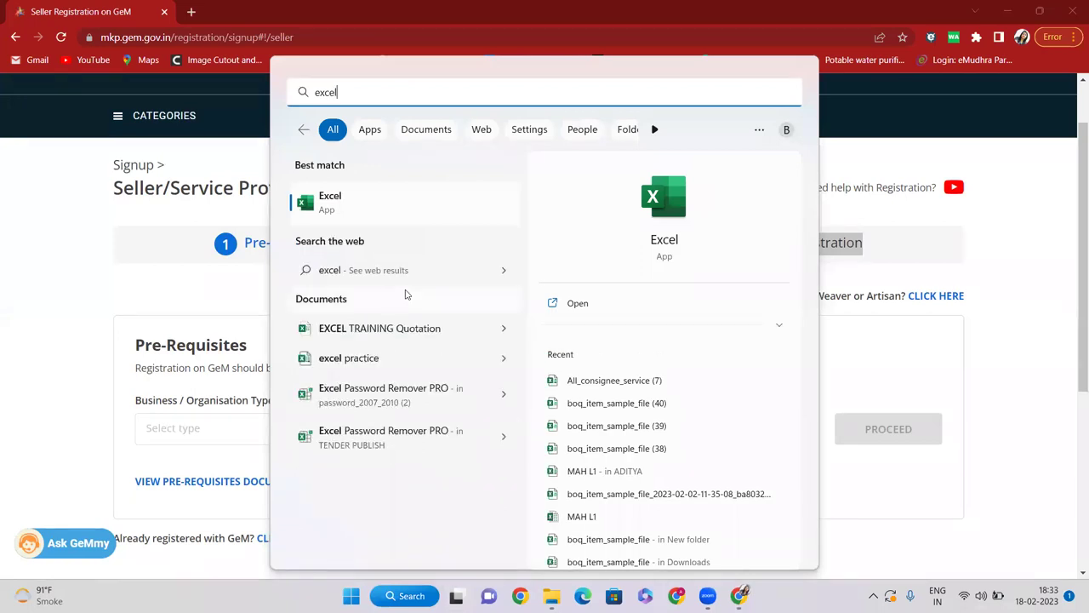
pyautogui.click(389, 210)
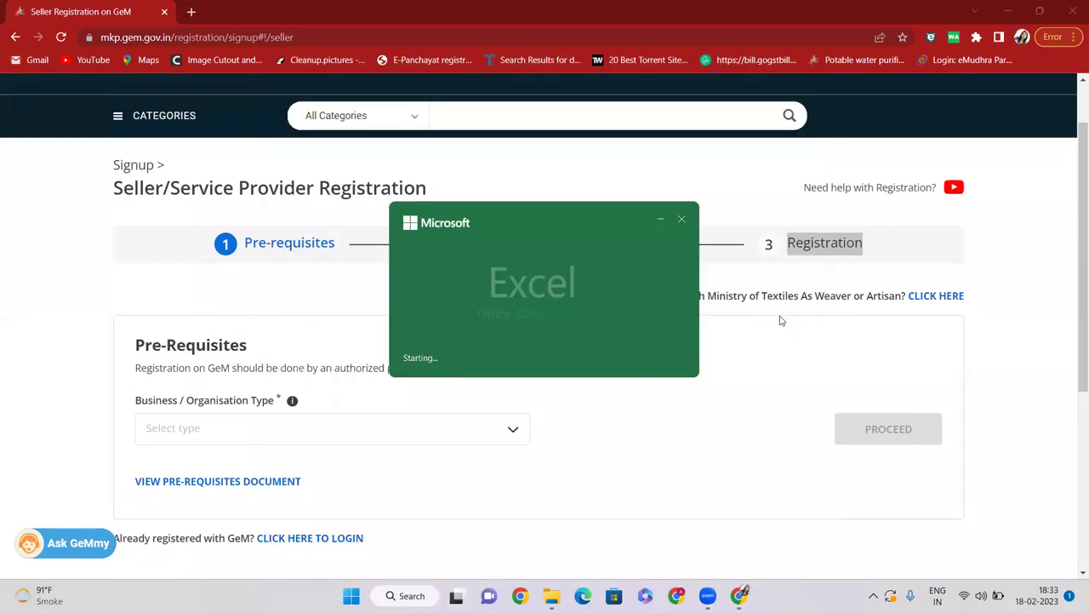
pyautogui.click(536, 308)
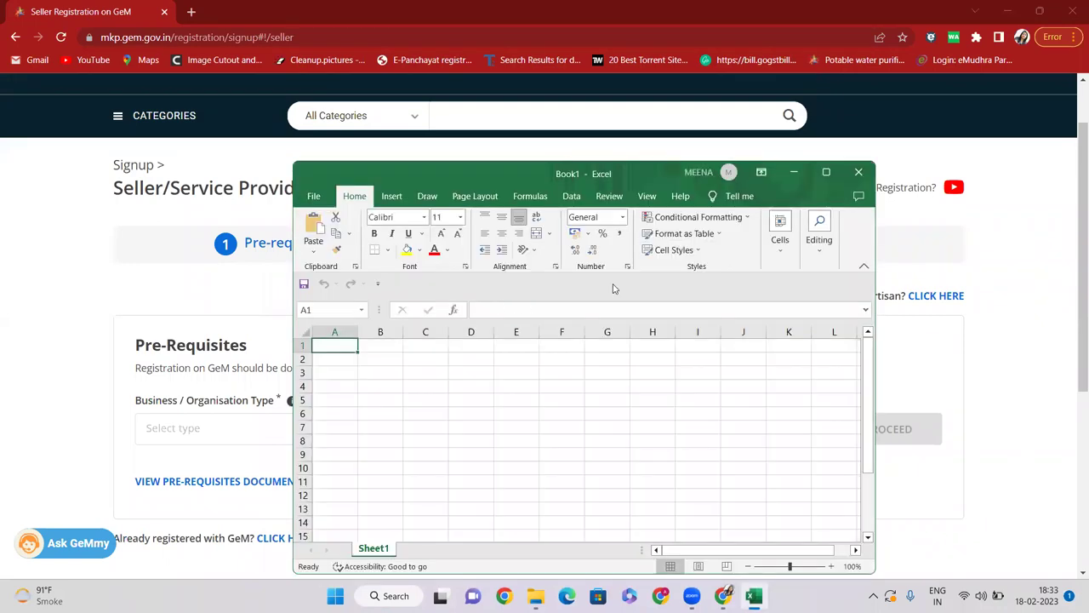
pyautogui.click(825, 172)
# Step: Enter 'type of company' in E4 and widen columns E and F
pyautogui.click(178, 238)
pyautogui.click(213, 251)
pyautogui.click(212, 236)
pyautogui.click(232, 223)
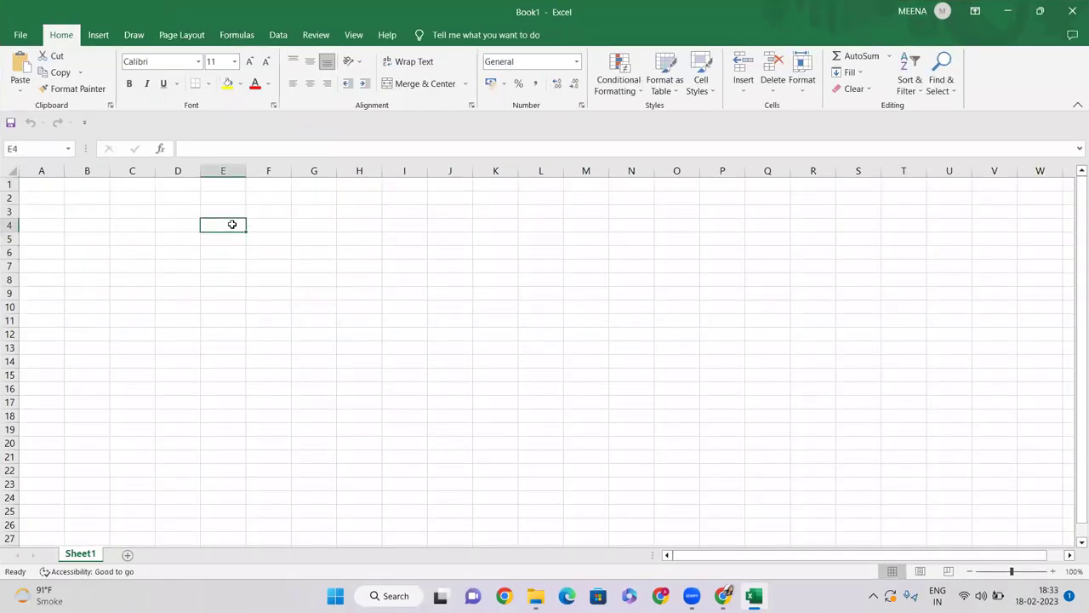
pyautogui.write('type')
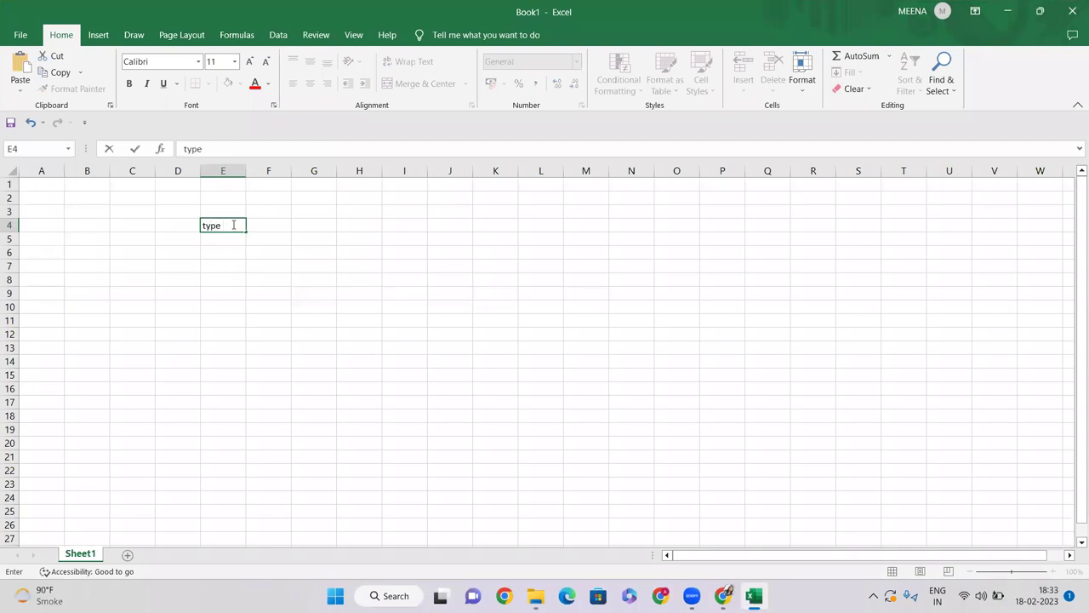
pyautogui.write(' of cop')
pyautogui.press('BackSpace')
pyautogui.write('ompany')
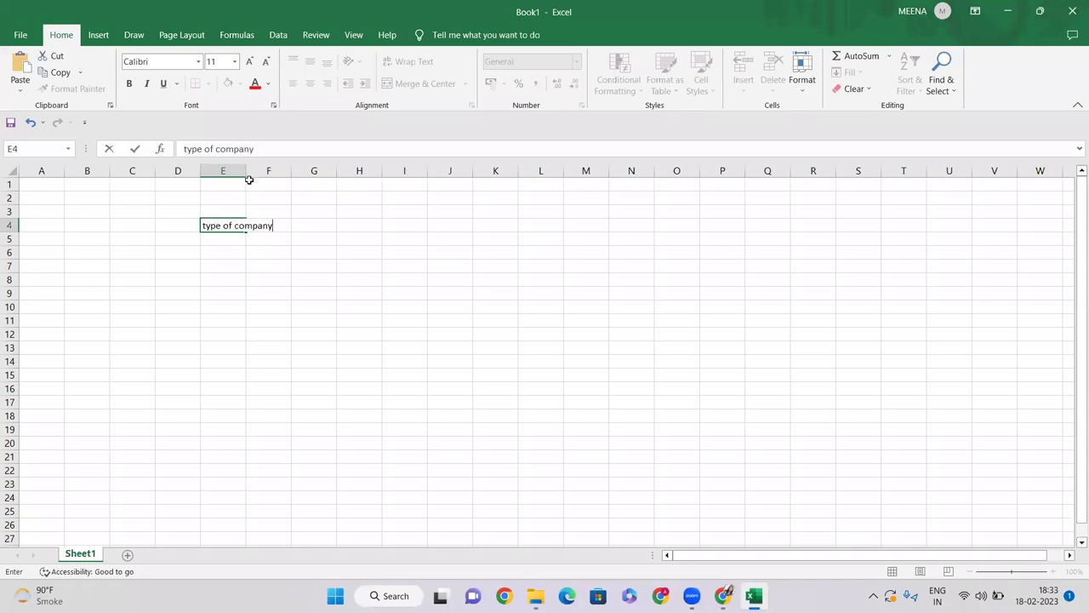
pyautogui.doubleClick(247, 170)
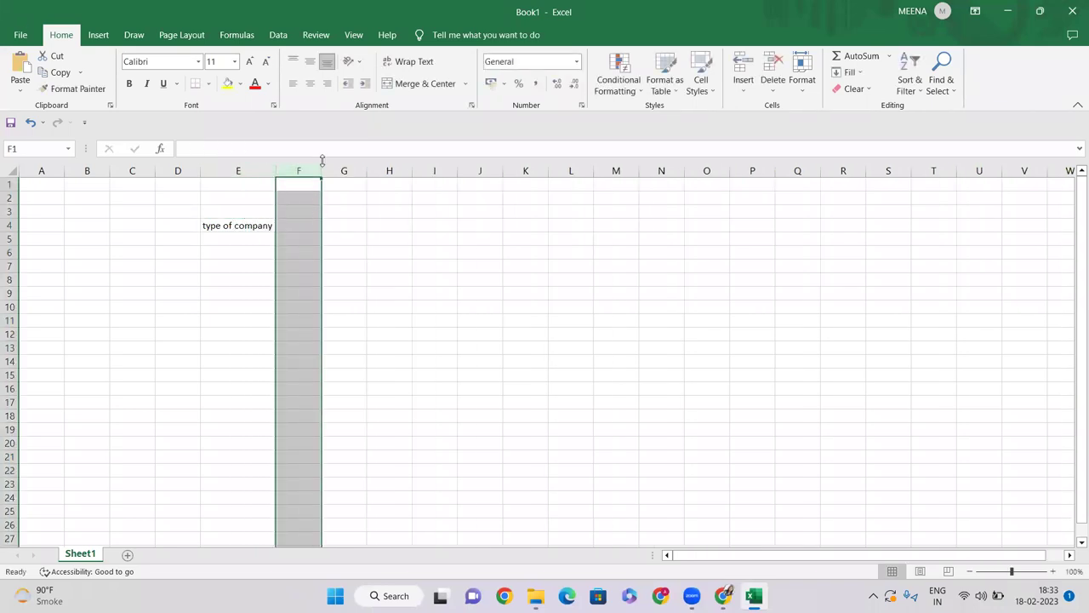
pyautogui.moveTo(321, 172); pyautogui.dragTo(375, 172)
pyautogui.click(339, 224)
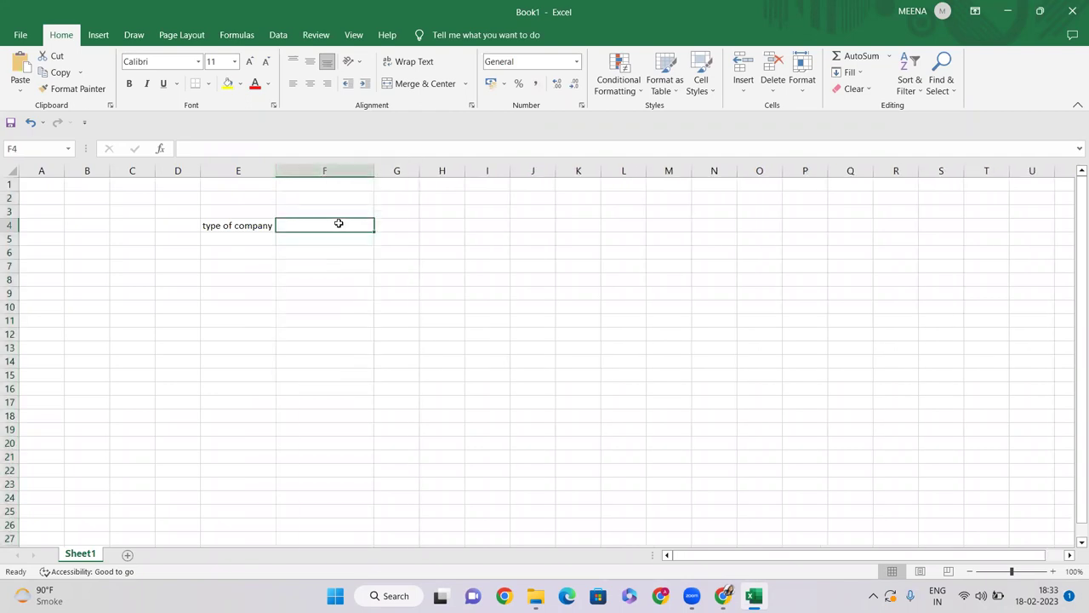
# Step: Enter 'prop., partnership, llp, society, trust, pvt. Ltd. ltd. govt body' in F4, appending ', individual'
pyautogui.write('prop., partnership')
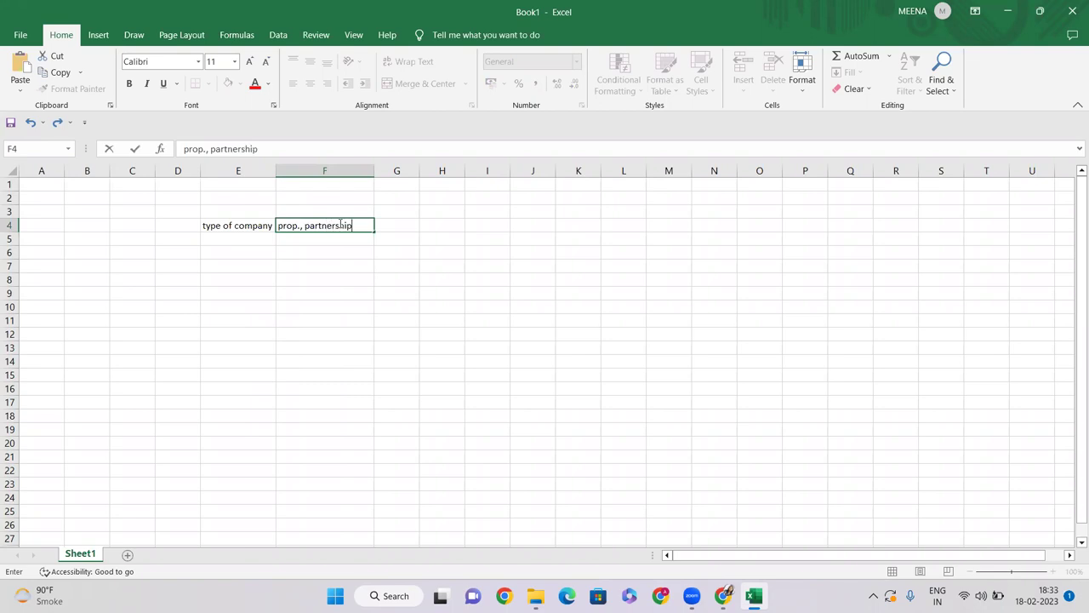
pyautogui.write(', llp, society, trust,')
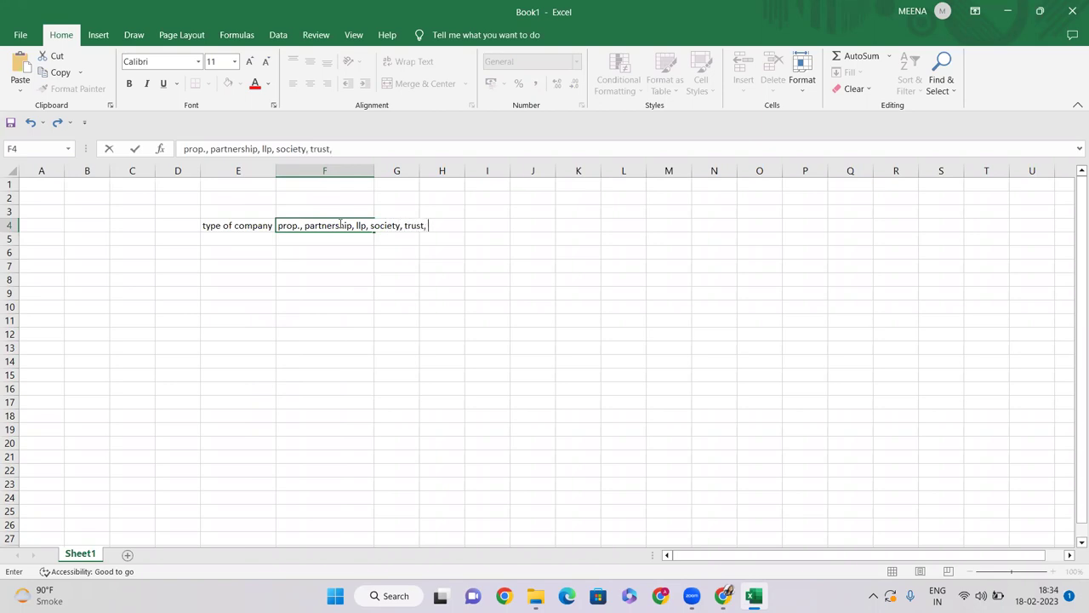
pyautogui.write(' pvt. Ltd. ltd. govt body')
pyautogui.press('Return')
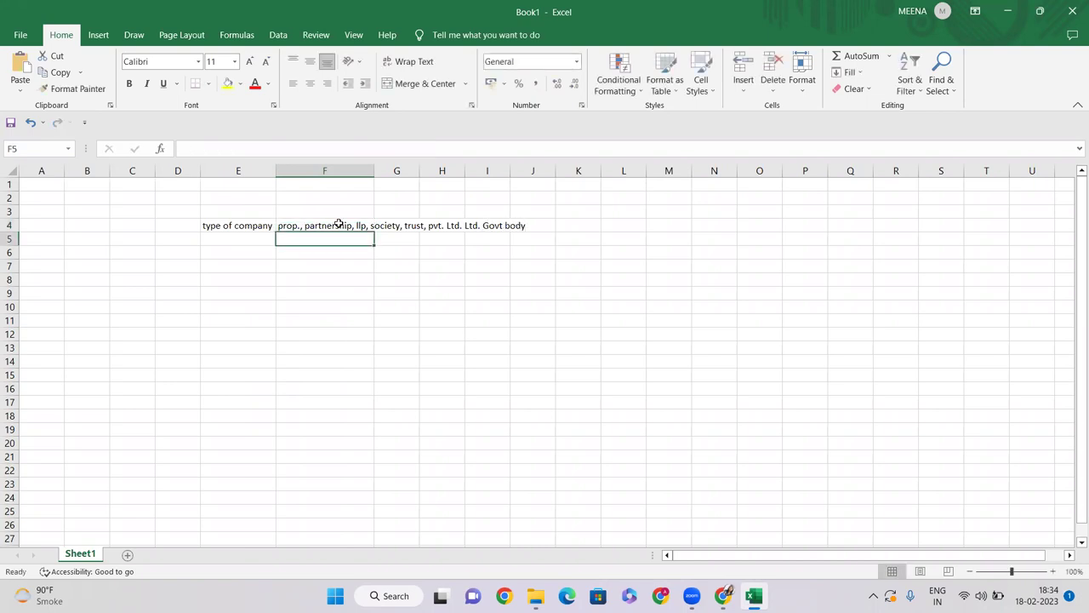
pyautogui.click(311, 224)
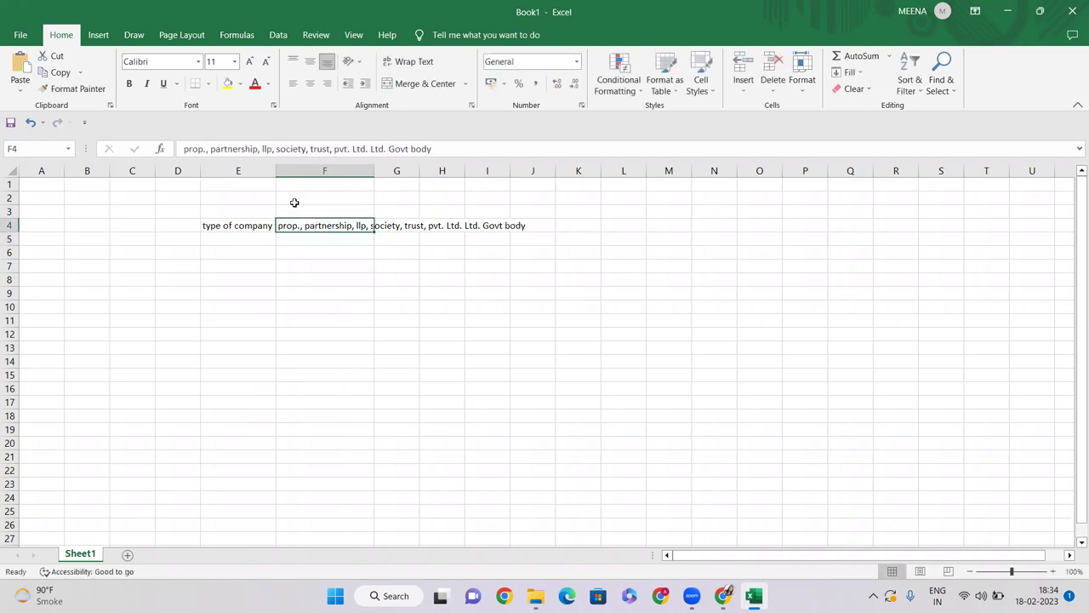
pyautogui.click(438, 151)
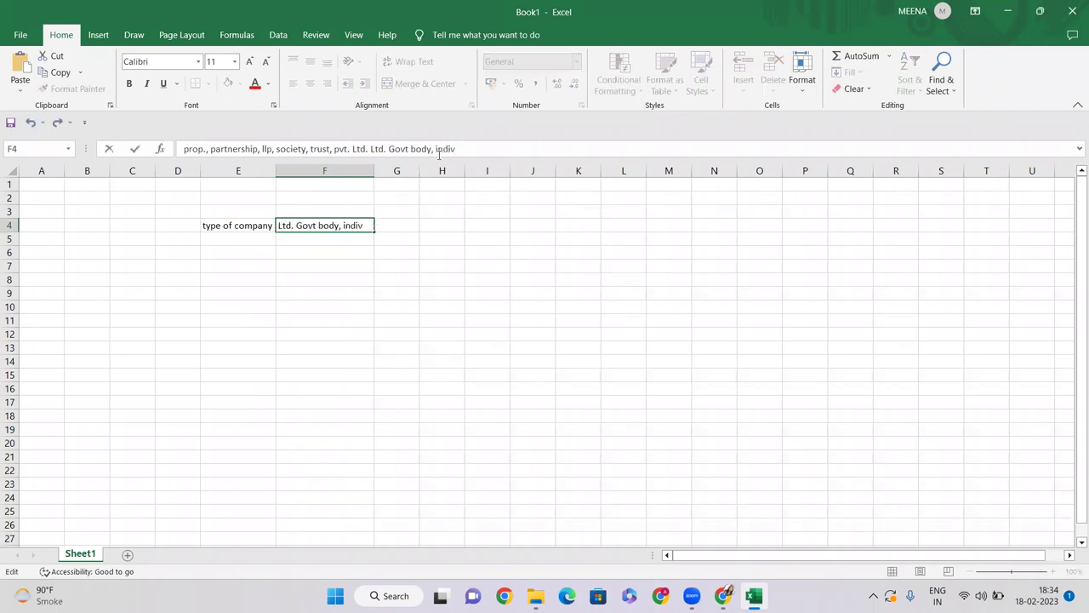
pyautogui.write(', individual')
pyautogui.press('Return')
# Step: Remove ', individual' from F4 so the list ends at govt body, then return to Chrome
pyautogui.click(302, 225)
pyautogui.click(235, 227)
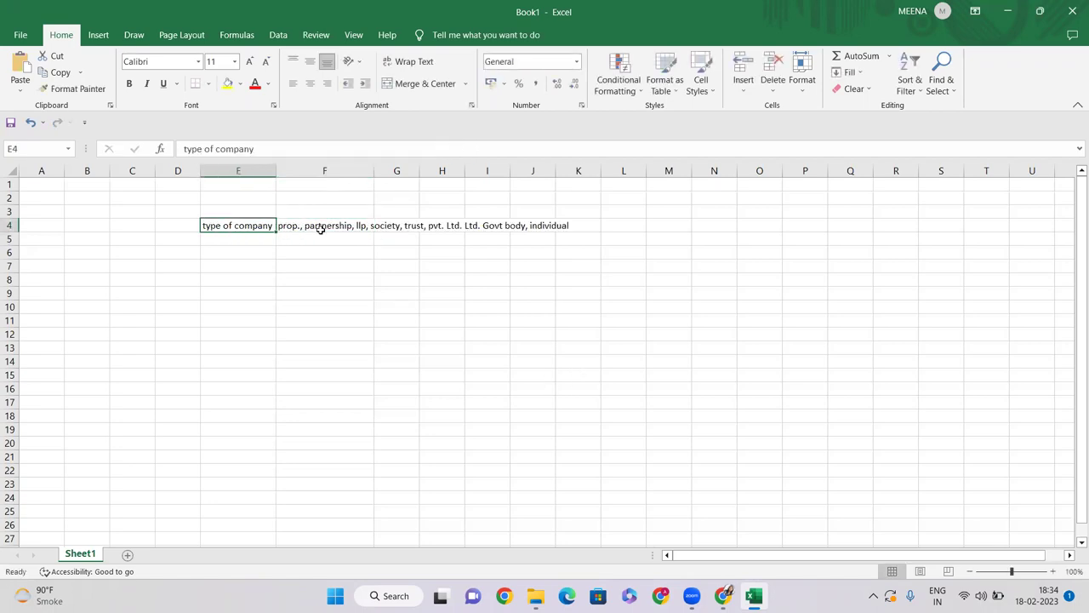
pyautogui.click(291, 227)
pyautogui.moveTo(488, 148); pyautogui.dragTo(436, 148)
pyautogui.press('BackSpace')
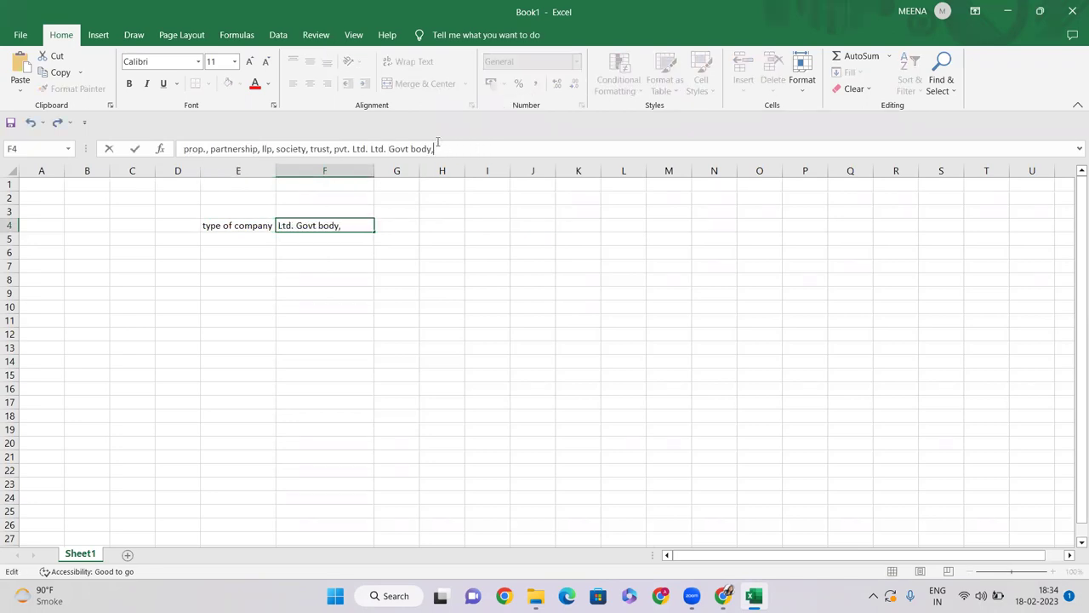
pyautogui.press('Return')
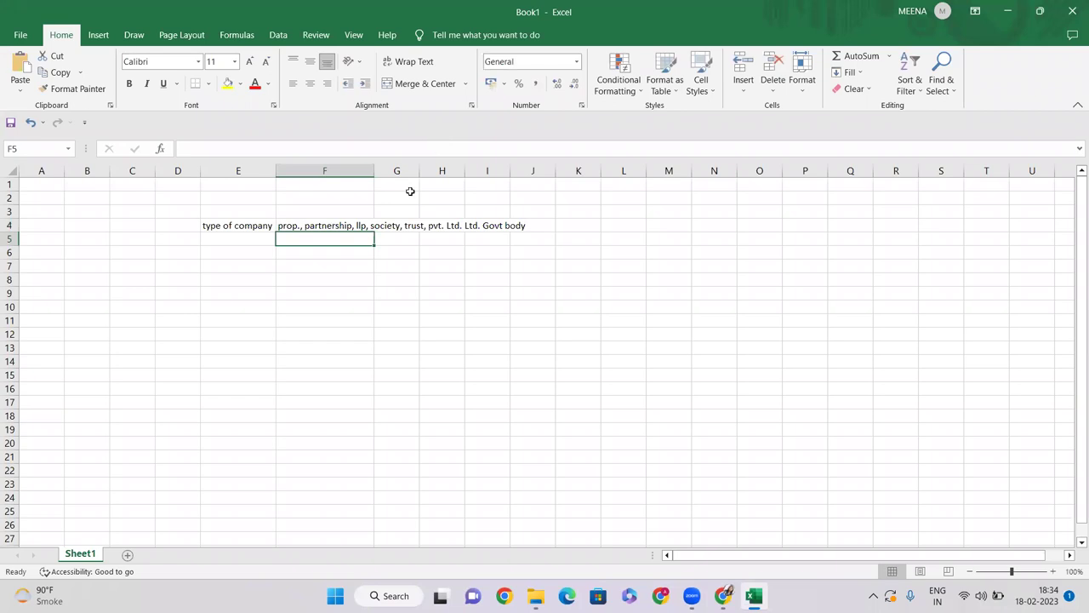
pyautogui.click(329, 224)
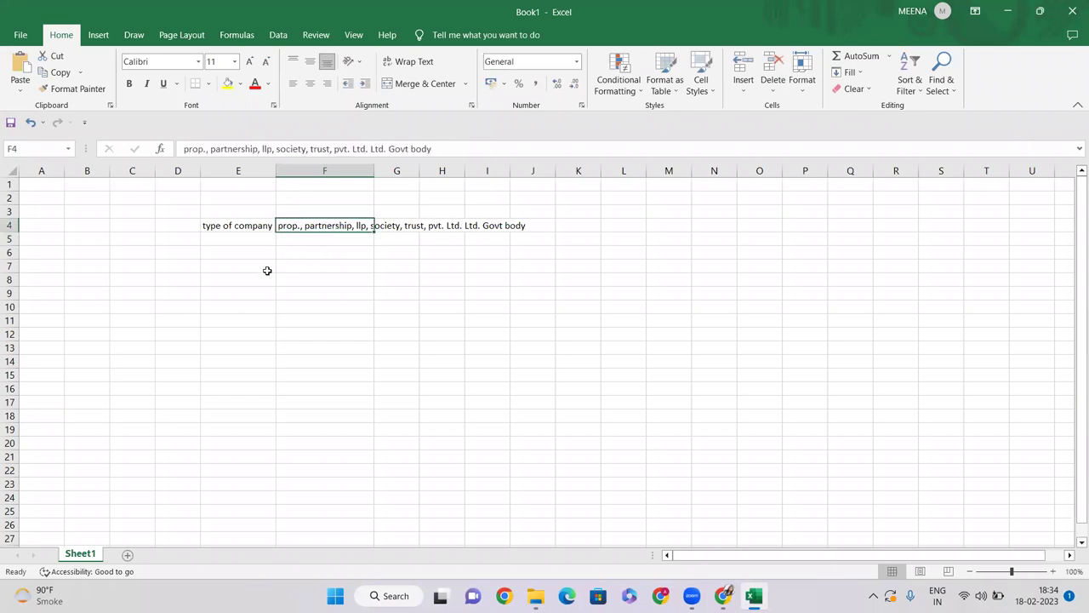
pyautogui.click(267, 269)
pyautogui.hotkey('alt', 'Tab')
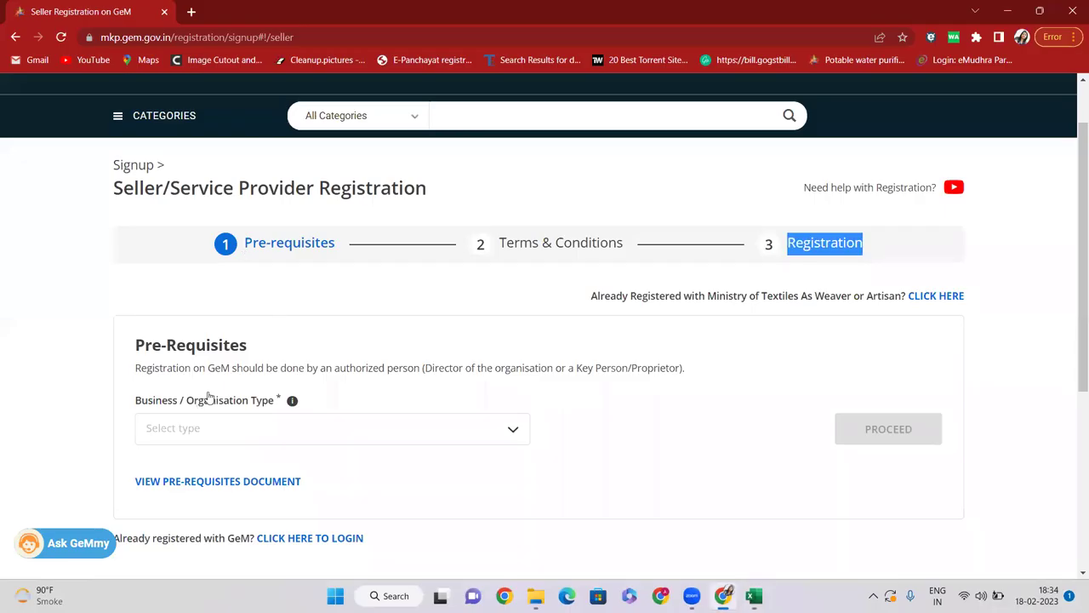
# Step: Select Proprietorship from the Business / Organisation Type dropdown
pyautogui.scroll(-2, 204, 405)
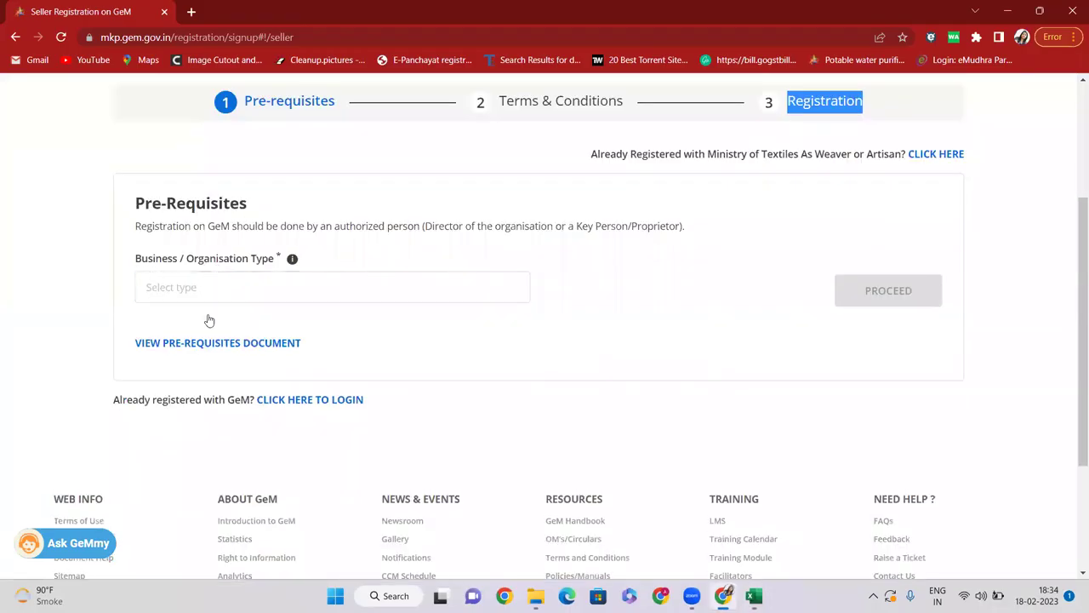
pyautogui.click(206, 287)
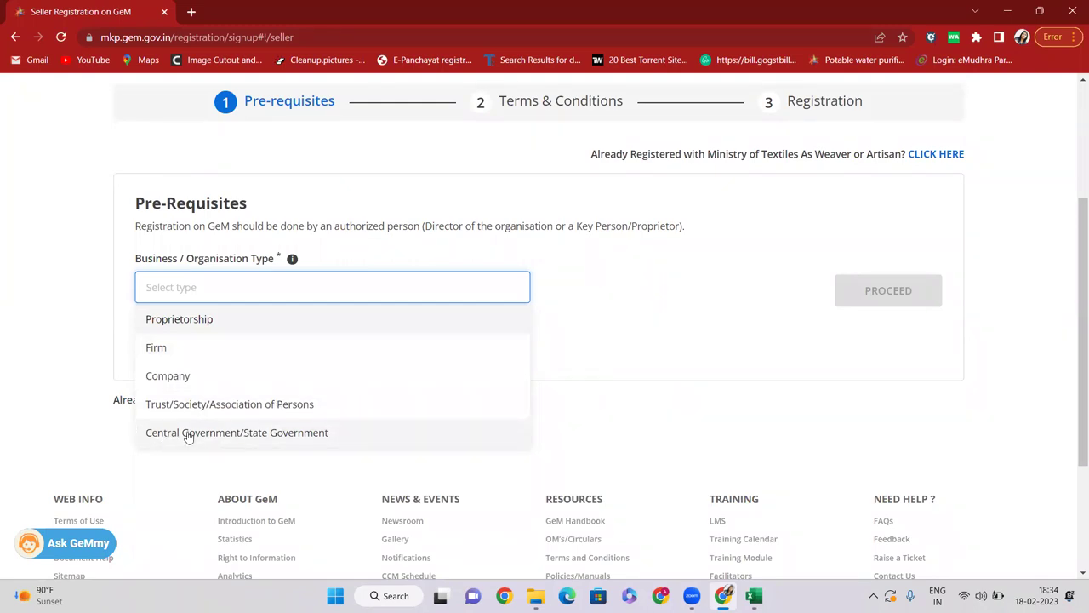
pyautogui.click(177, 320)
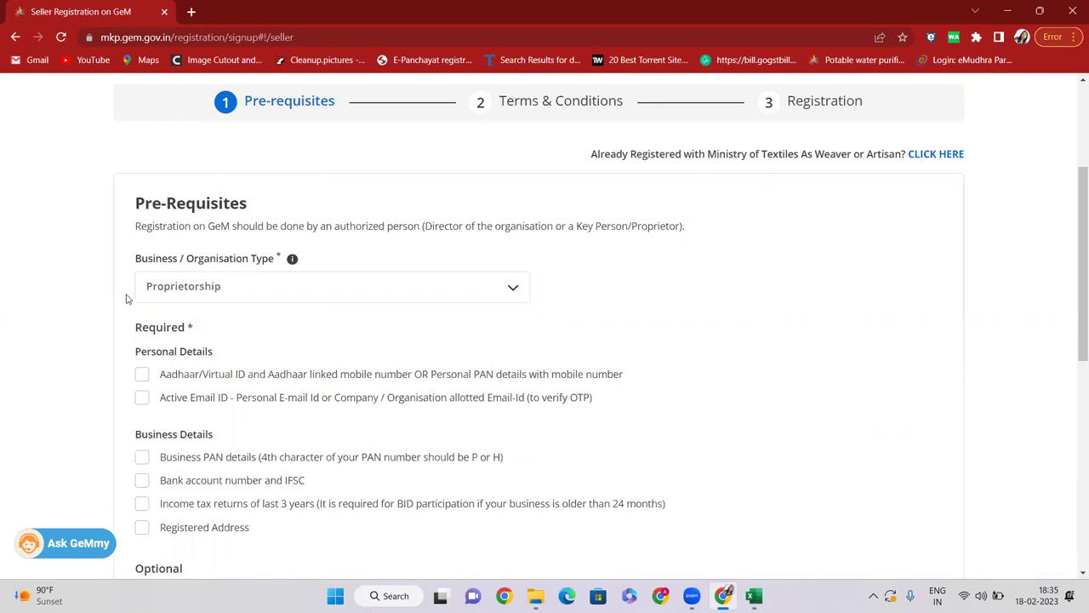
# Step: Review the Proprietorship documents checklist, then return to the Excel workbook at cell E5
pyautogui.scroll(-1, 126, 298)
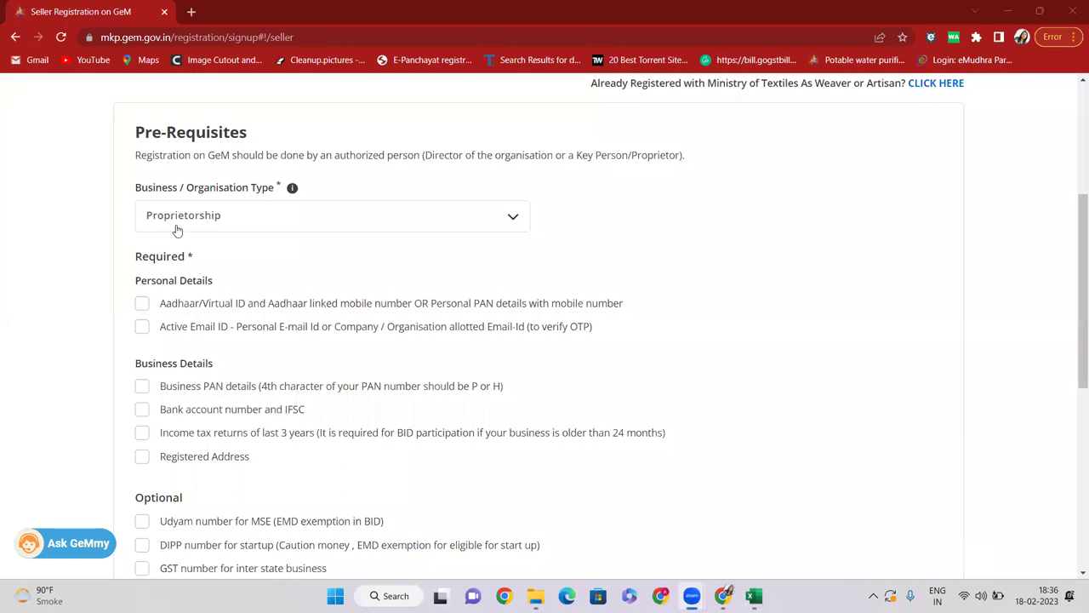
pyautogui.scroll(-2, 159, 215)
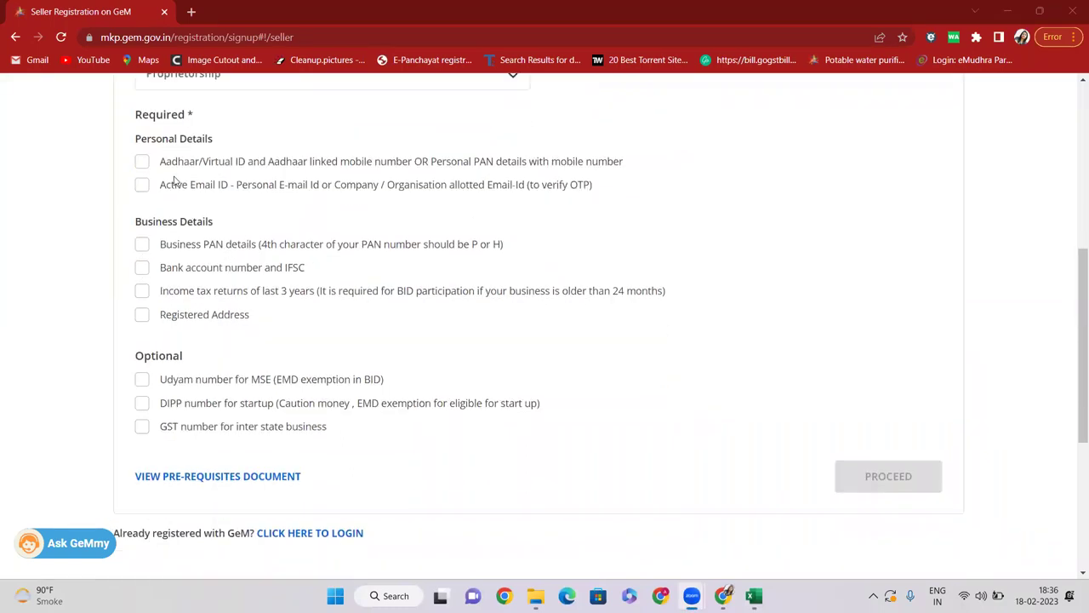
pyautogui.scroll(1, 175, 180)
pyautogui.moveTo(136, 213); pyautogui.dragTo(240, 210)
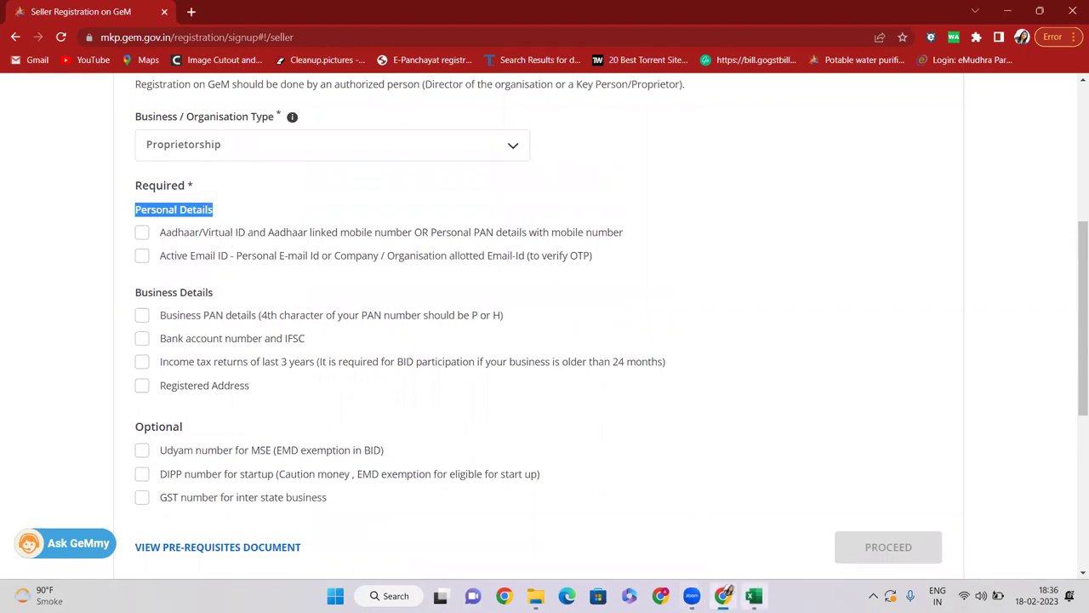
pyautogui.click(753, 596)
pyautogui.click(429, 333)
pyautogui.click(247, 237)
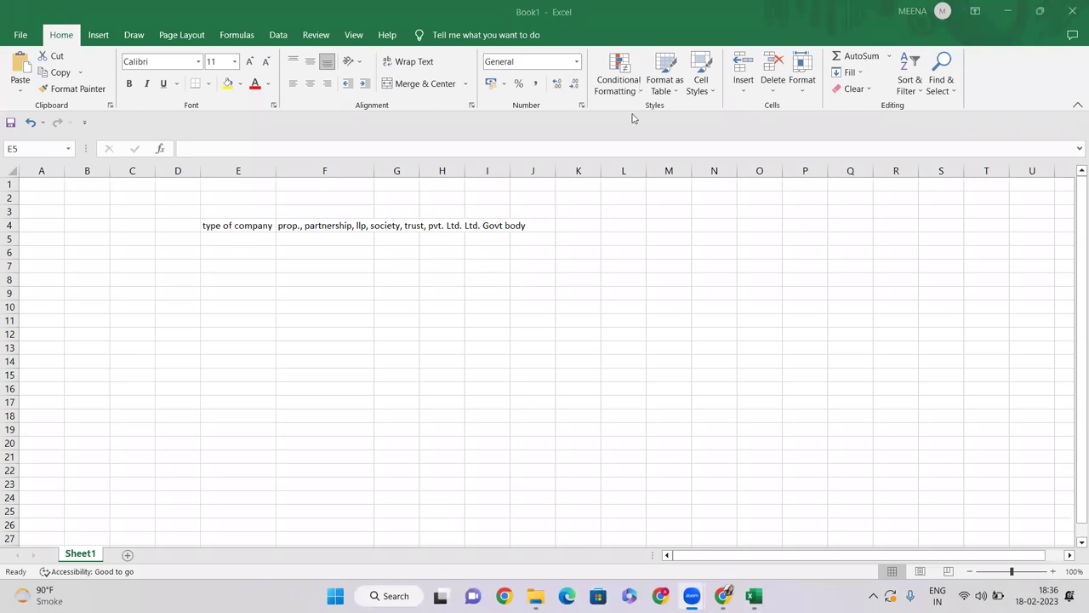
# Step: Type 'name of company' in E5 and widen column E to fit both labels
pyautogui.click(262, 237)
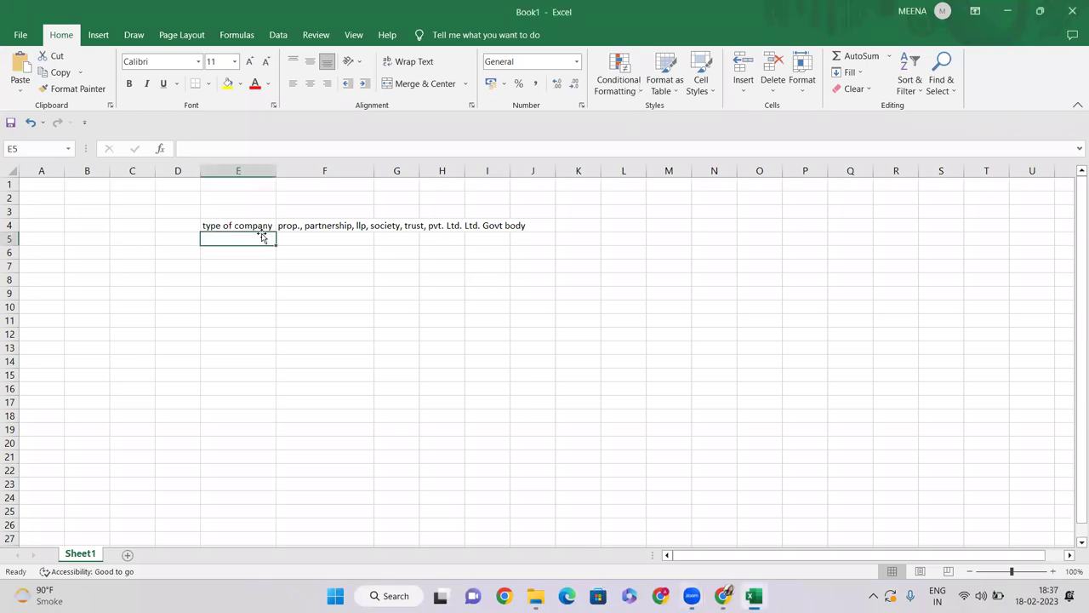
pyautogui.write('name')
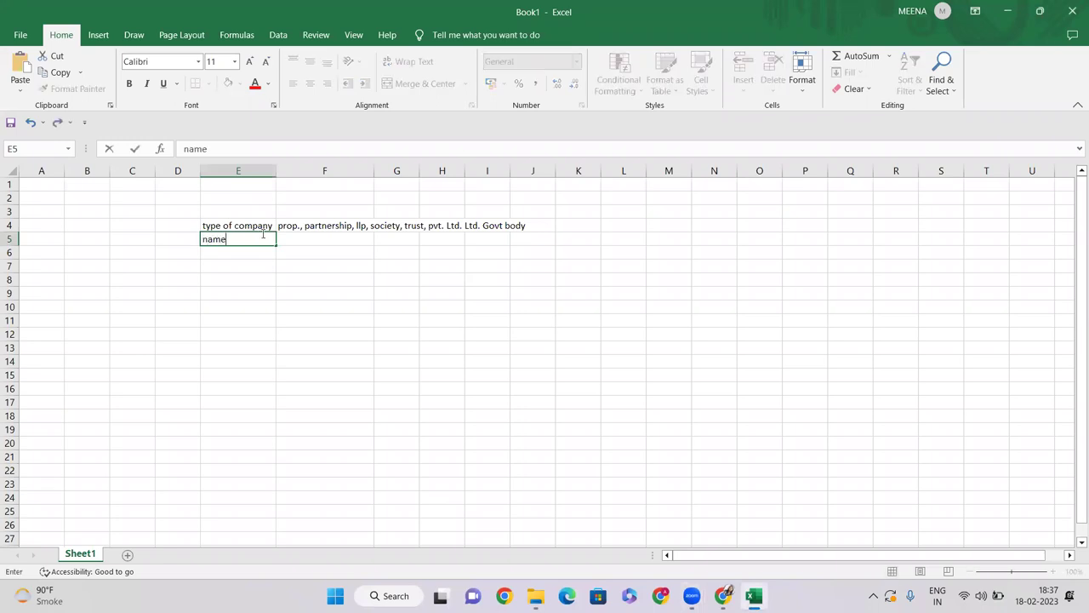
pyautogui.write(' of company')
pyautogui.press('Return')
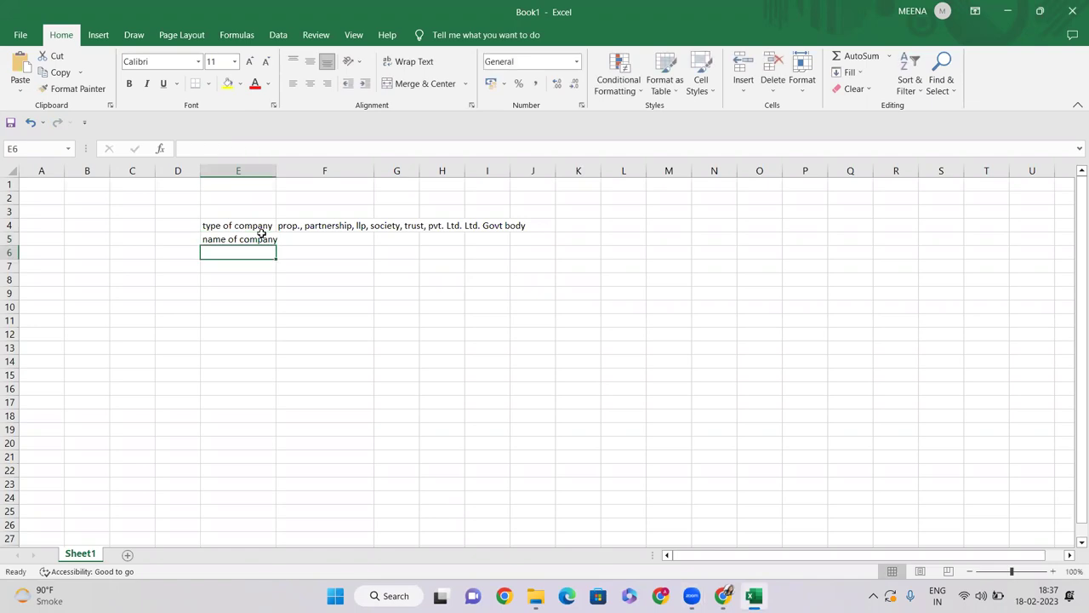
pyautogui.click(256, 240)
pyautogui.click(257, 226)
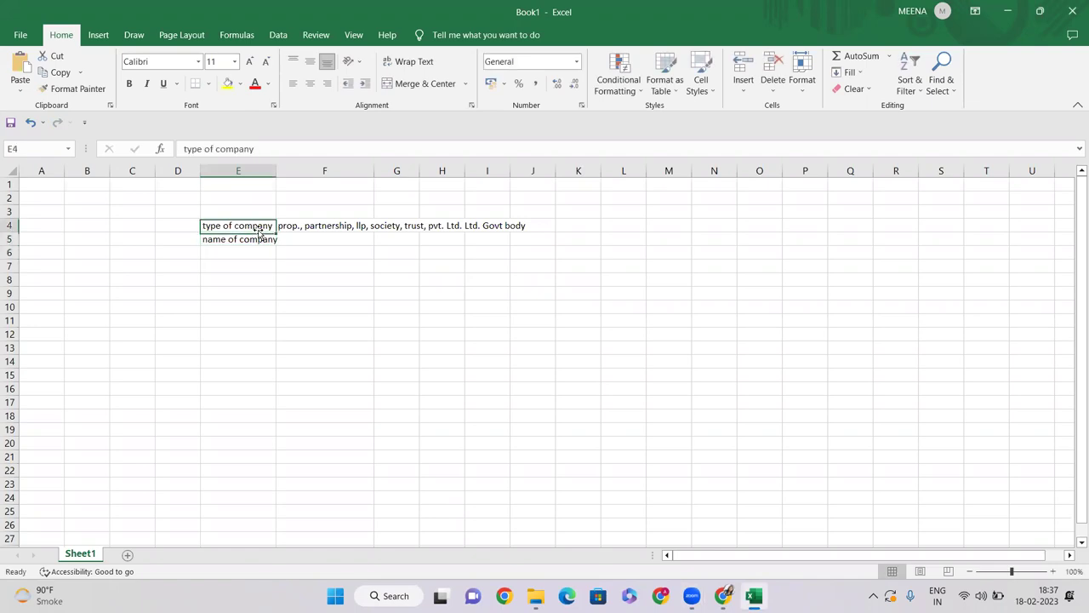
pyautogui.moveTo(276, 171); pyautogui.dragTo(304, 176)
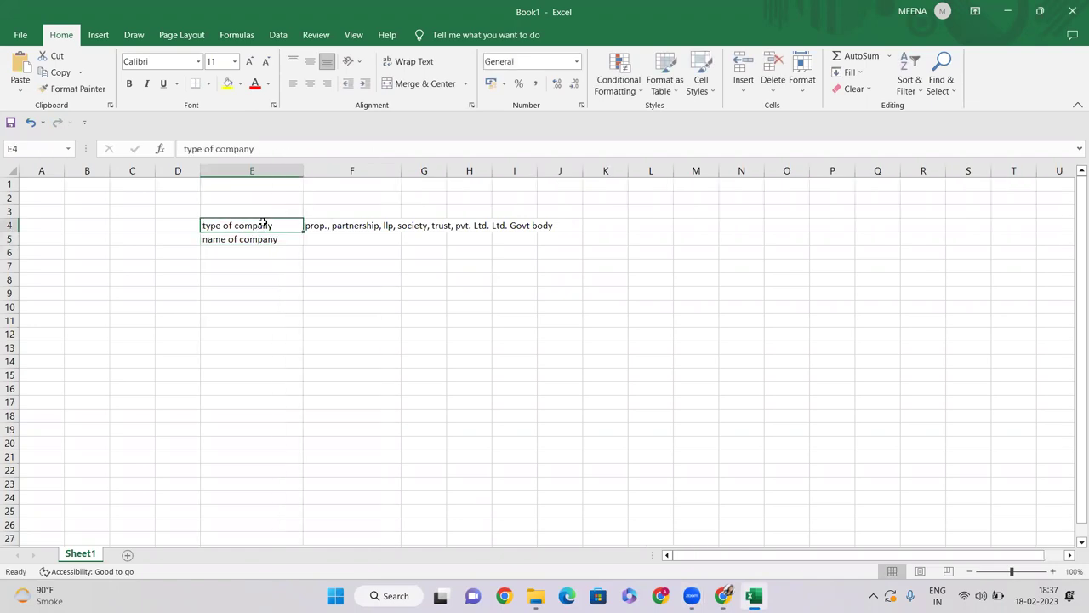
pyautogui.moveTo(257, 226); pyautogui.dragTo(263, 239)
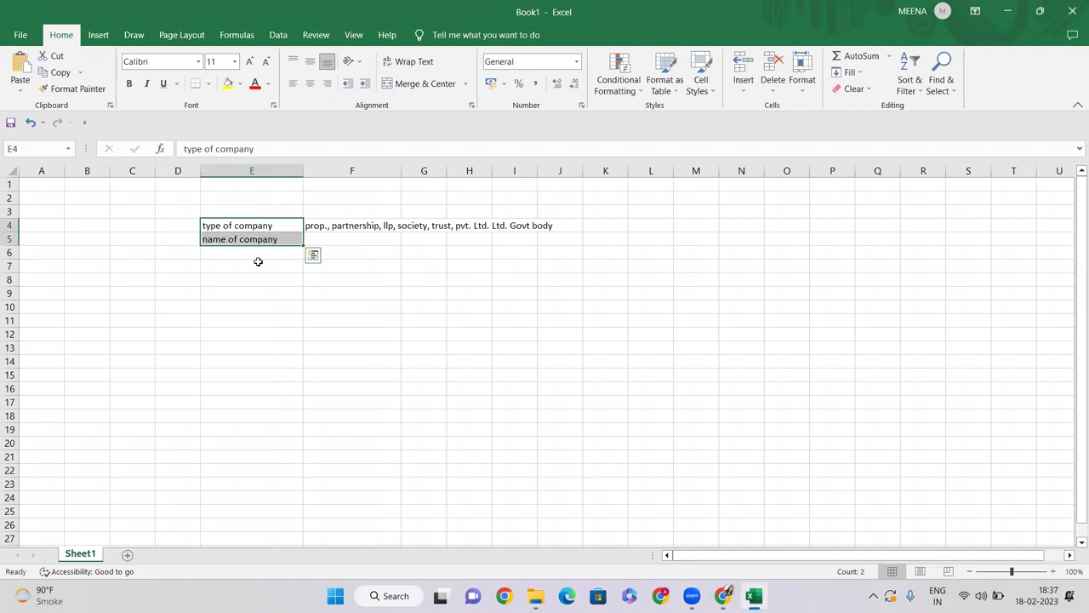
pyautogui.click(568, 593)
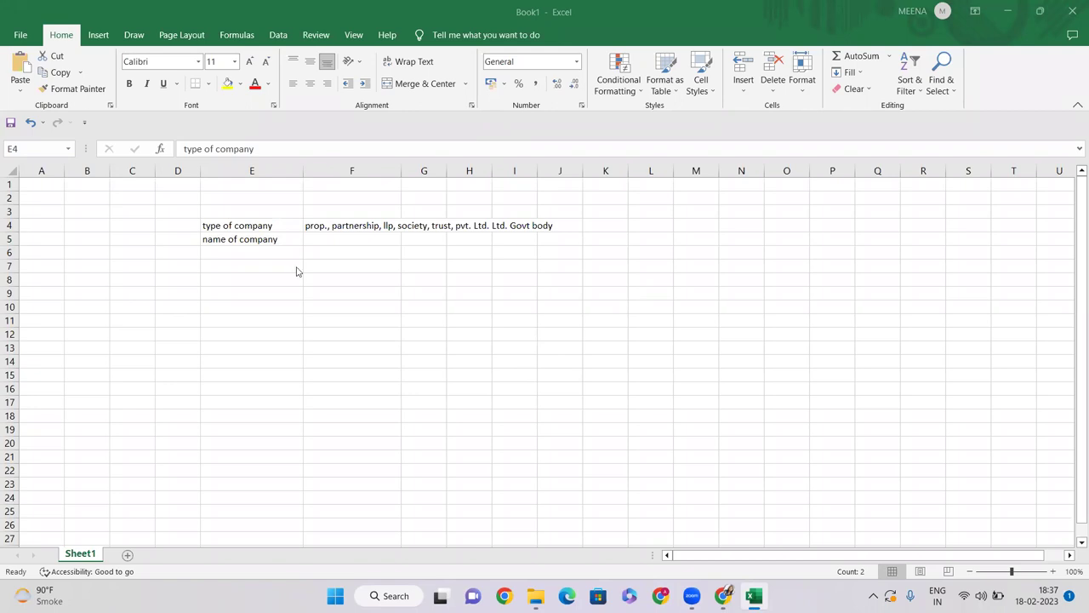
pyautogui.click(326, 239)
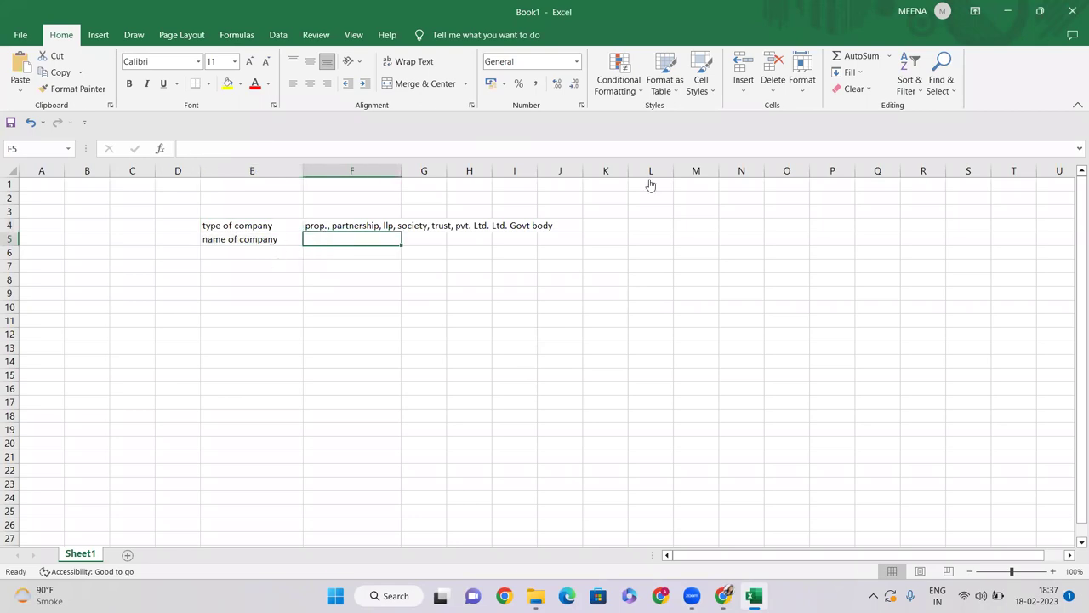
# Step: Enter 'pan based / aadhar based' in E6 and auto-fit column E to it
pyautogui.click(259, 252)
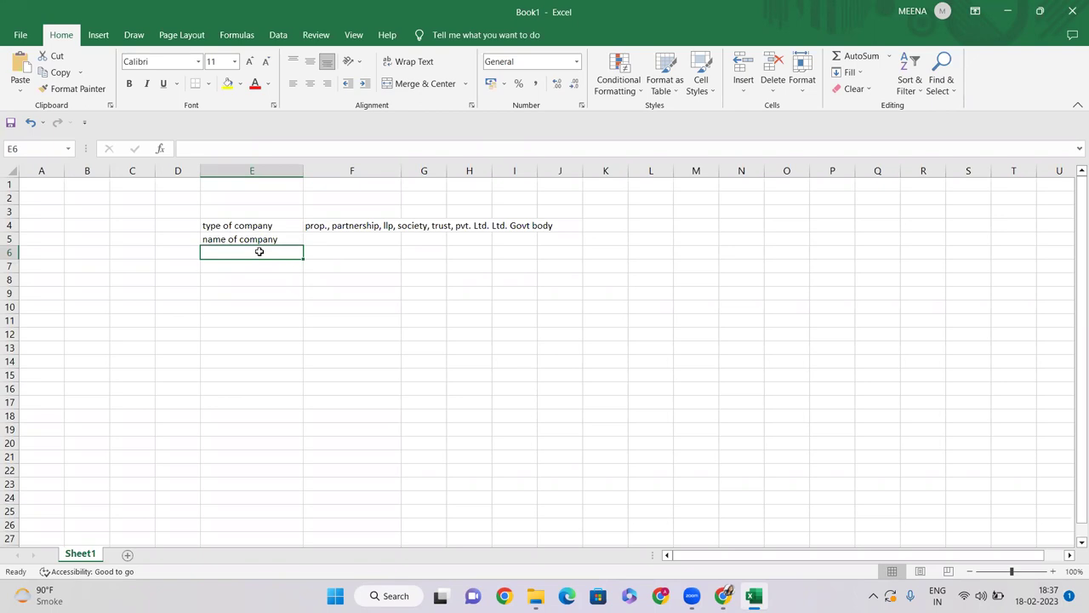
pyautogui.write('pan based /')
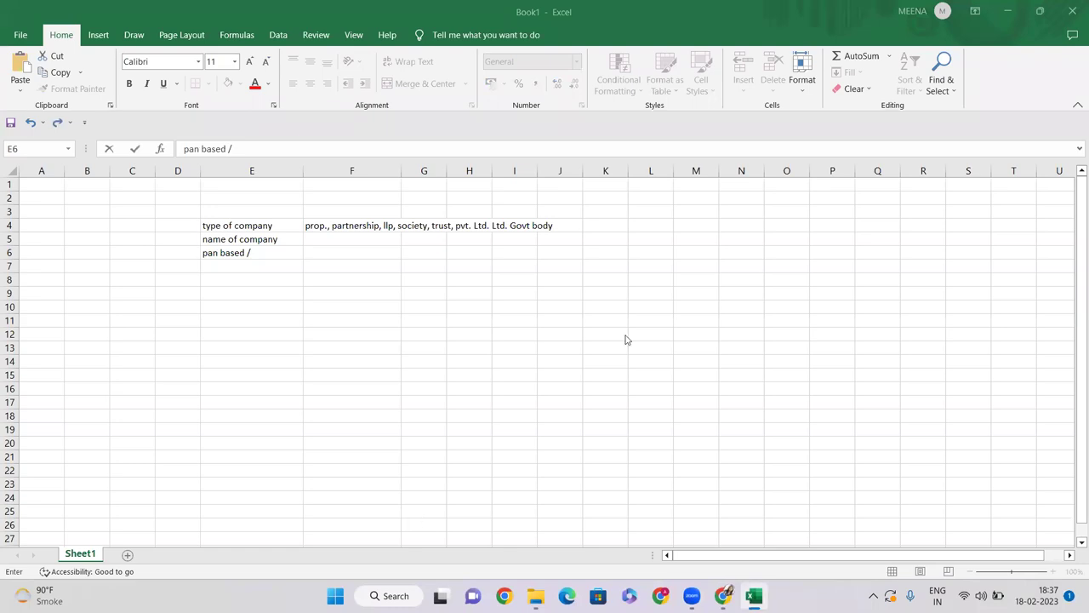
pyautogui.click(280, 254)
pyautogui.write('aadhar based')
pyautogui.press('Return')
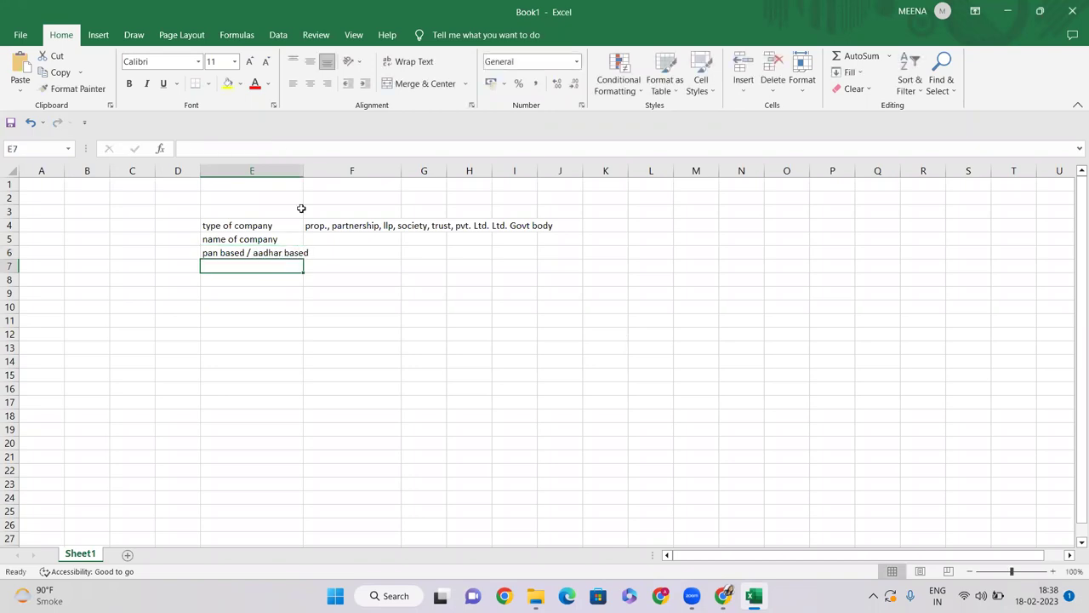
pyautogui.doubleClick(302, 170)
pyautogui.click(252, 253)
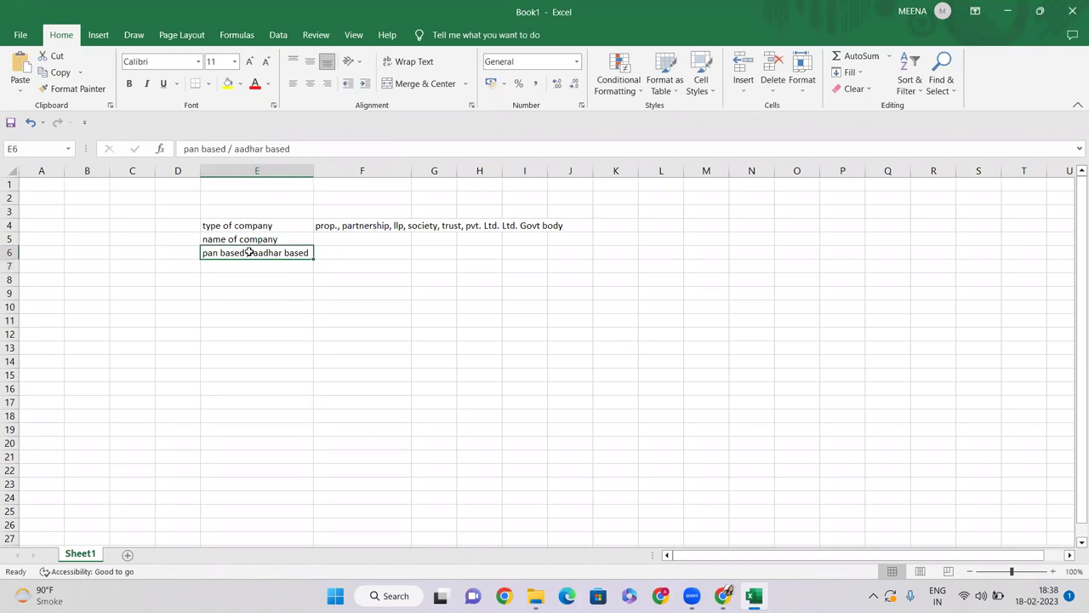
pyautogui.click(380, 253)
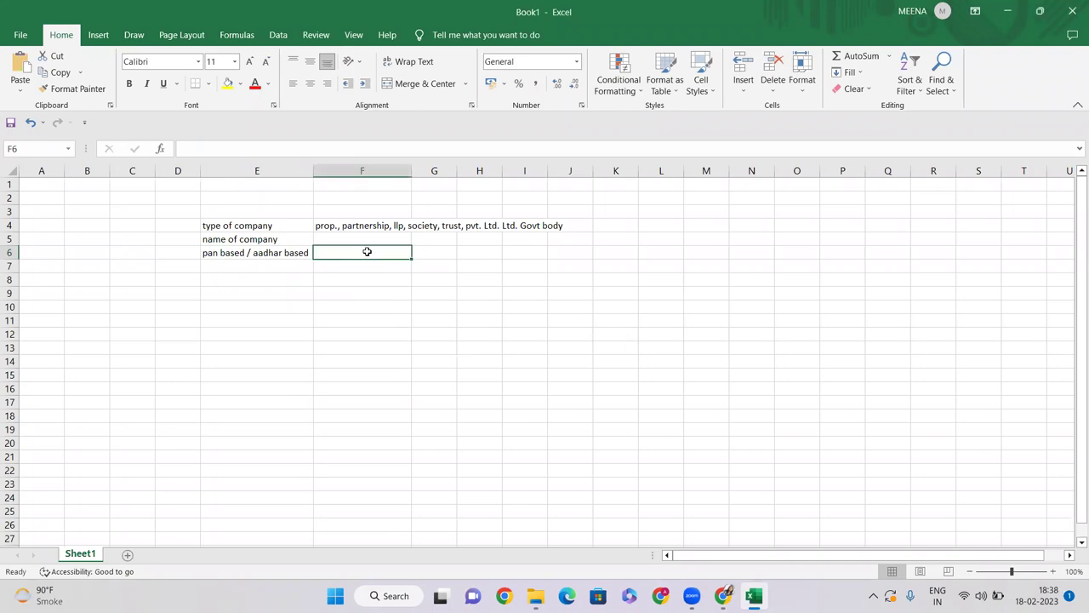
# Step: Type 'person' into F6 beside the pan based / aadhar based label
pyautogui.doubleClick(367, 252)
pyautogui.write('p')
pyautogui.press('BackSpace')
pyautogui.write('person')
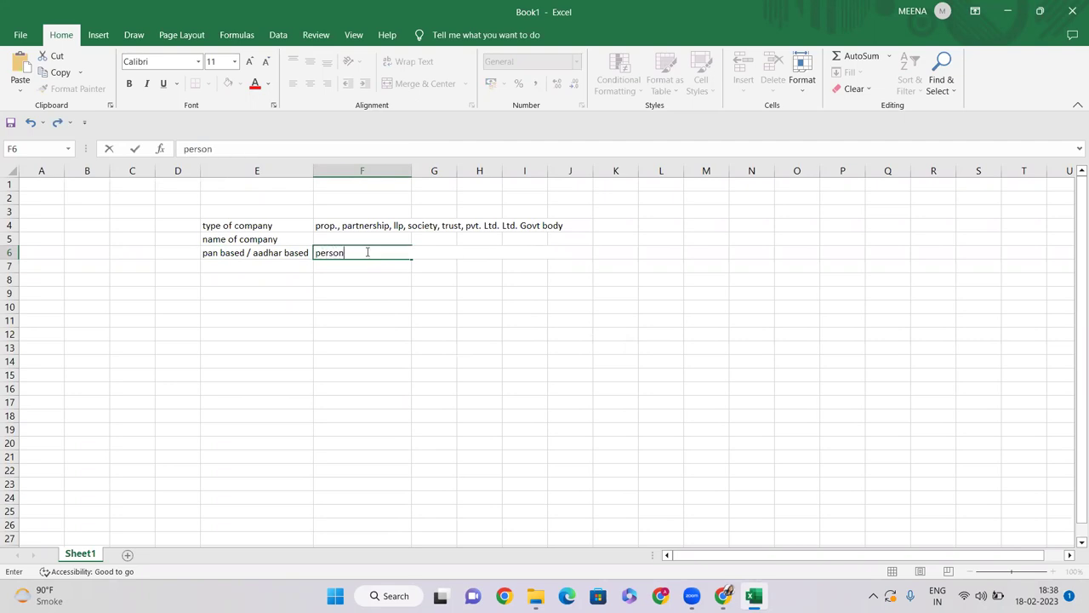
pyautogui.press('Return')
pyautogui.click(269, 254)
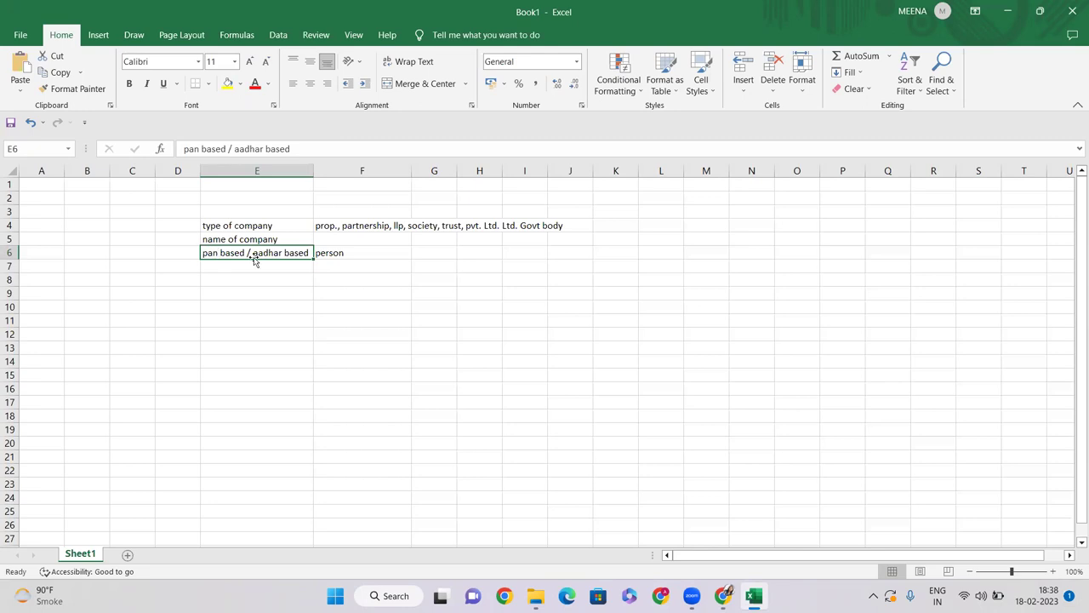
pyautogui.click(369, 256)
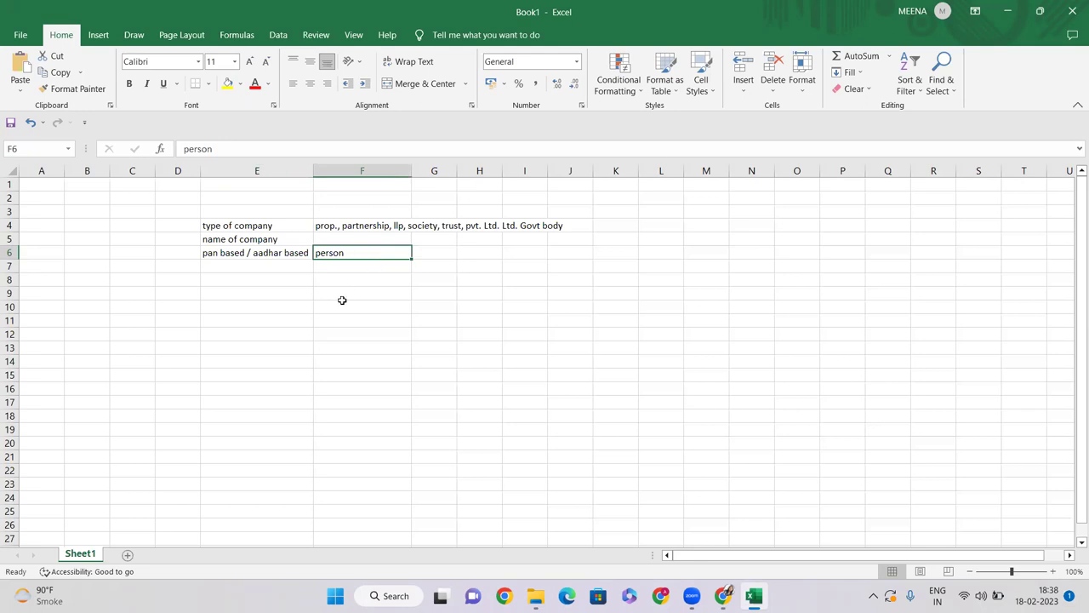
pyautogui.click(318, 224)
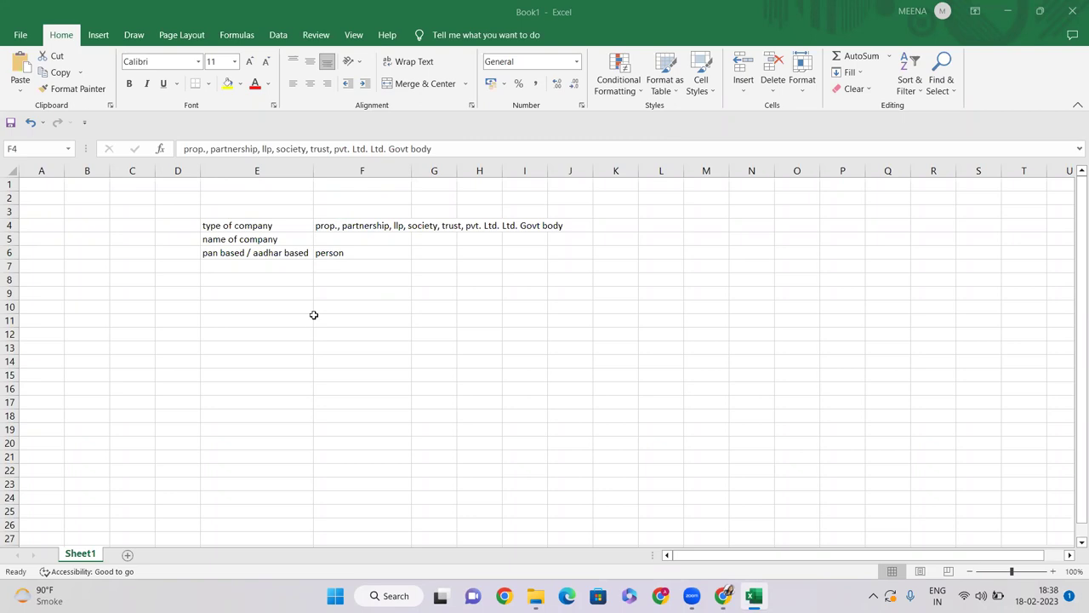
pyautogui.click(363, 227)
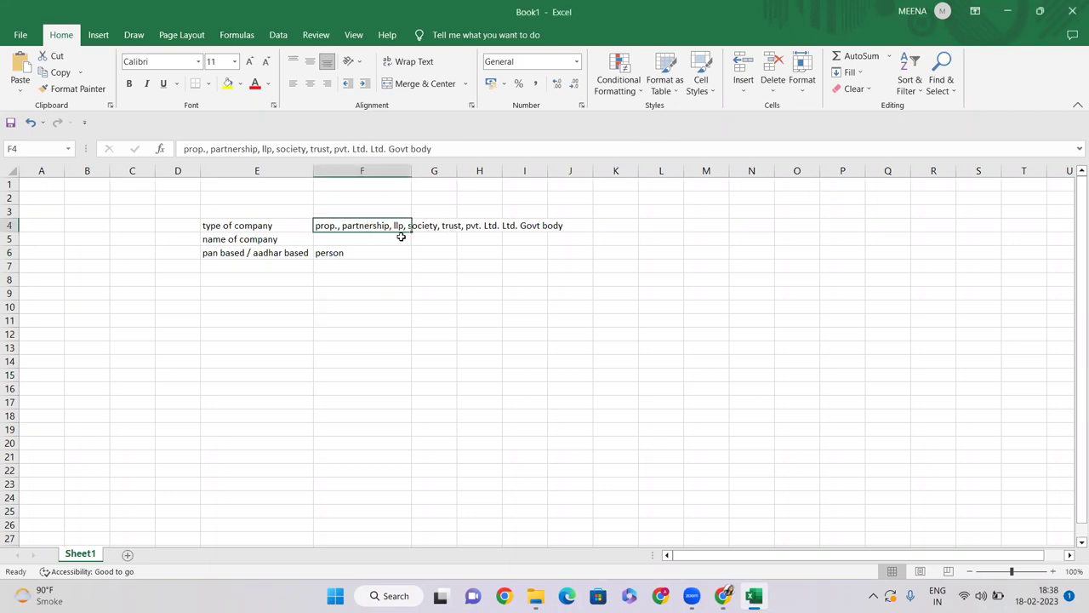
pyautogui.click(384, 276)
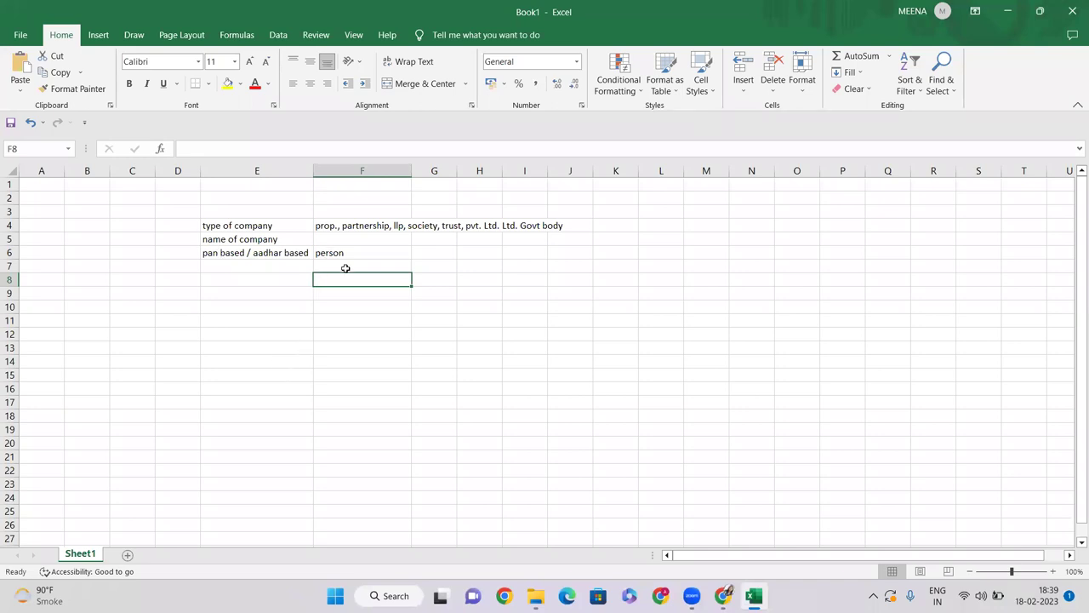
# Step: Enter 'Auth person' in G6 and widen column G slightly
pyautogui.click(426, 253)
pyautogui.write('A')
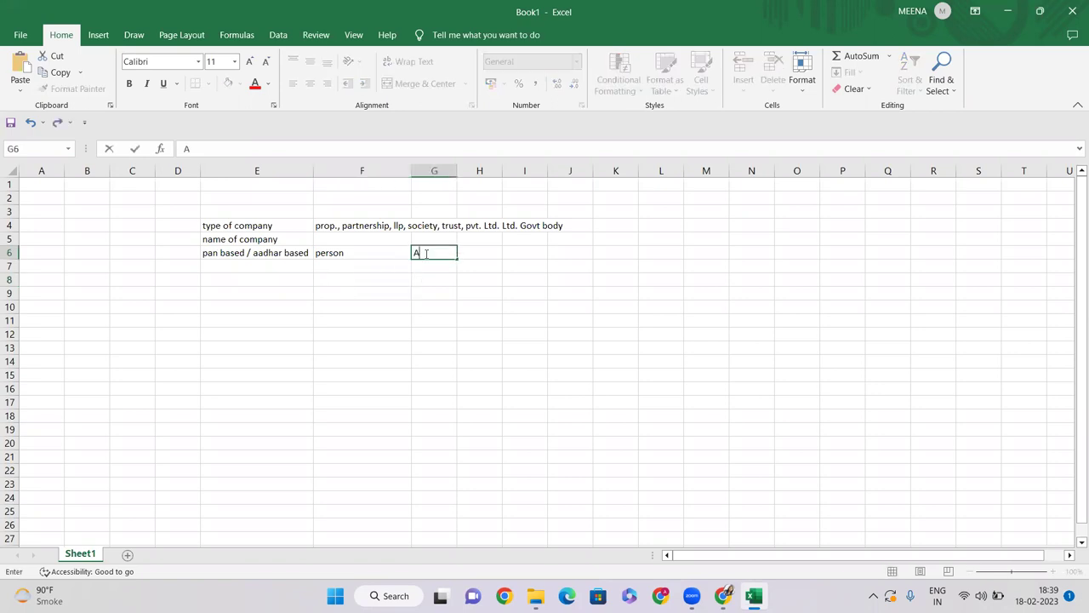
pyautogui.write('uth person')
pyautogui.press('Return')
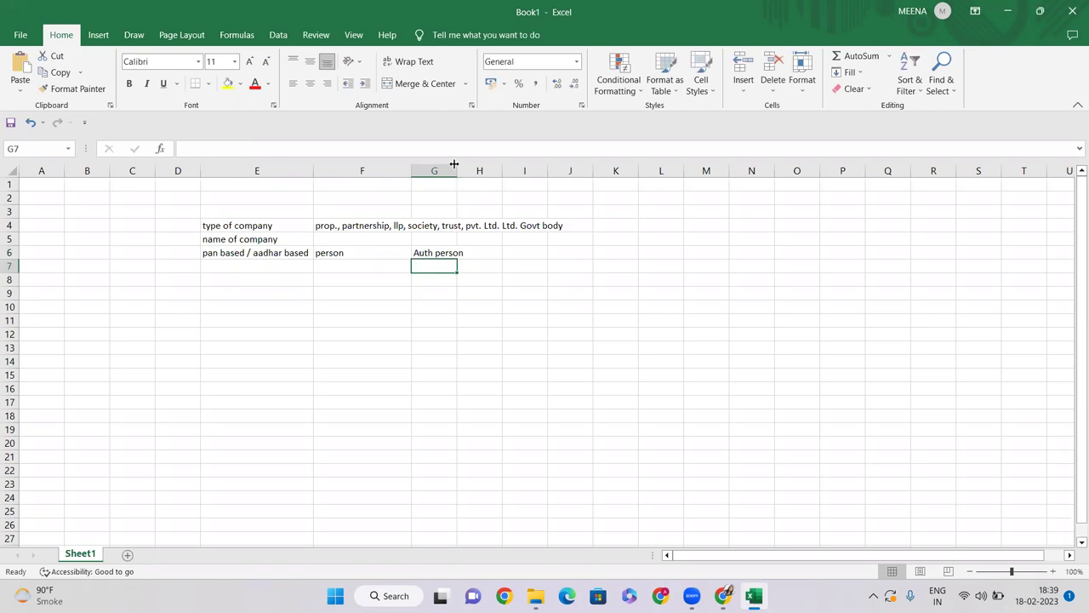
pyautogui.moveTo(457, 170); pyautogui.dragTo(466, 170)
pyautogui.click(431, 320)
pyautogui.click(434, 260)
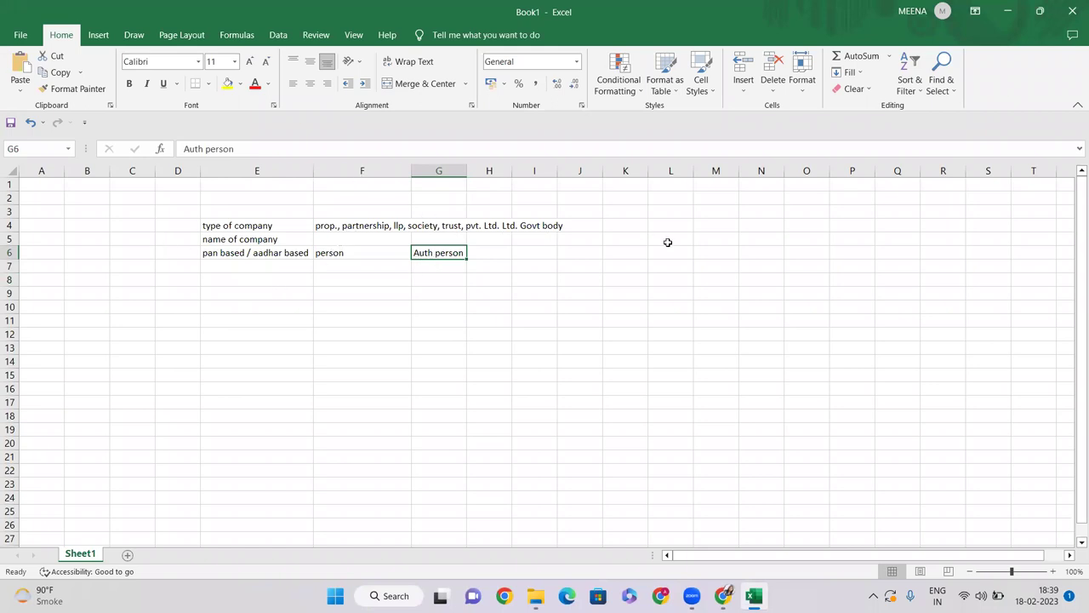
# Step: Enter 'Partnership' in M6, auto-fit column M, and fill A, B, C across N6:P6
pyautogui.click(706, 252)
pyautogui.write('Pa')
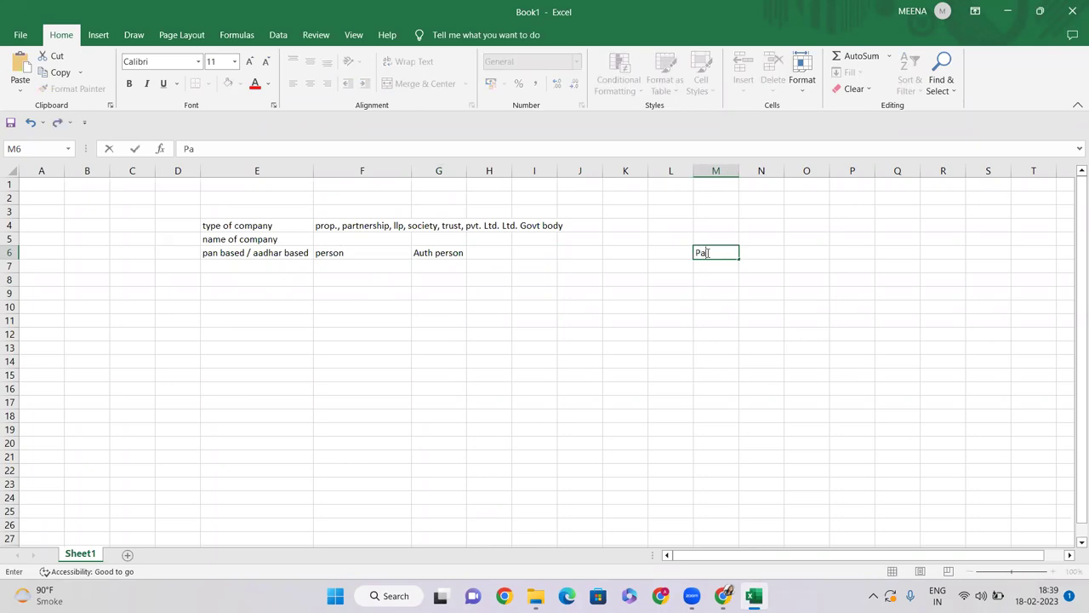
pyautogui.write('rtnership')
pyautogui.press('Return')
pyautogui.doubleClick(738, 171)
pyautogui.click(783, 249)
pyautogui.write('A')
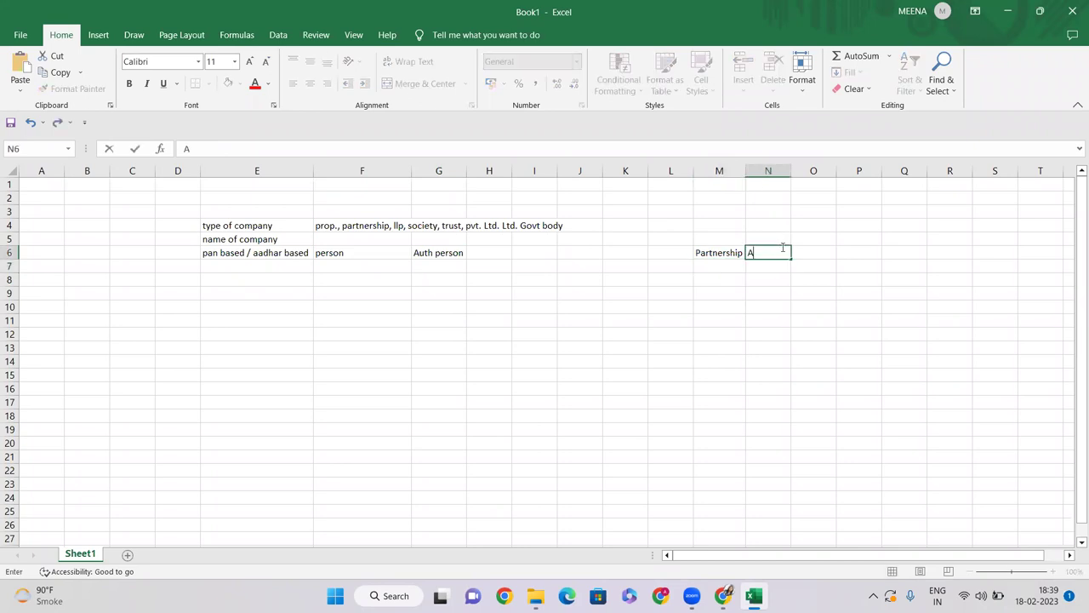
pyautogui.press('Tab')
pyautogui.write('B')
pyautogui.press('Tab')
pyautogui.write('C')
pyautogui.press('Tab')
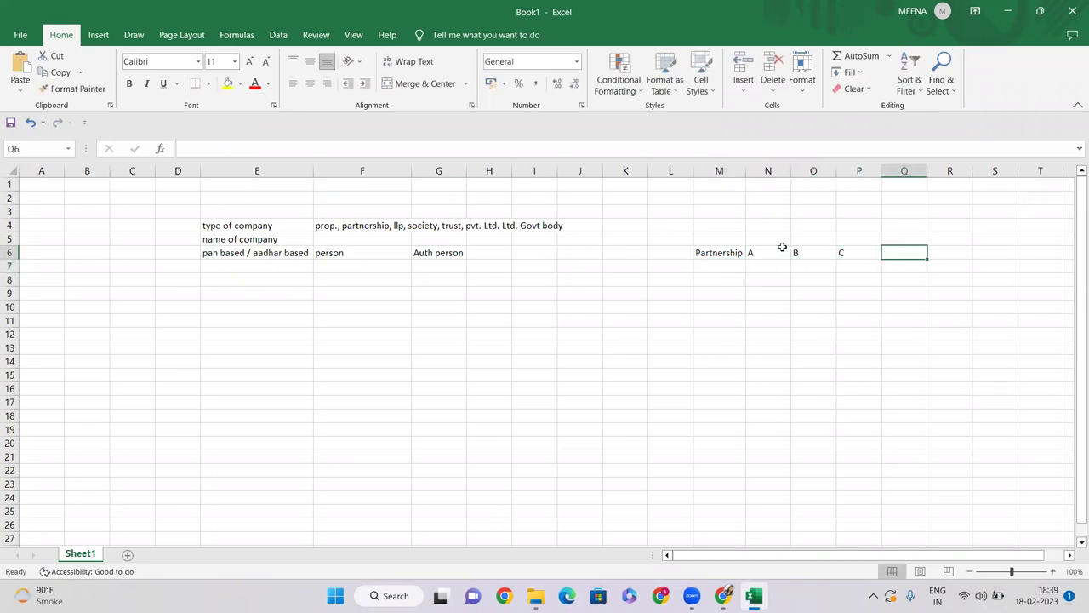
# Step: Highlight the A, B, C entries in N6:P6 to show them
pyautogui.click(770, 321)
pyautogui.moveTo(780, 250); pyautogui.dragTo(851, 251)
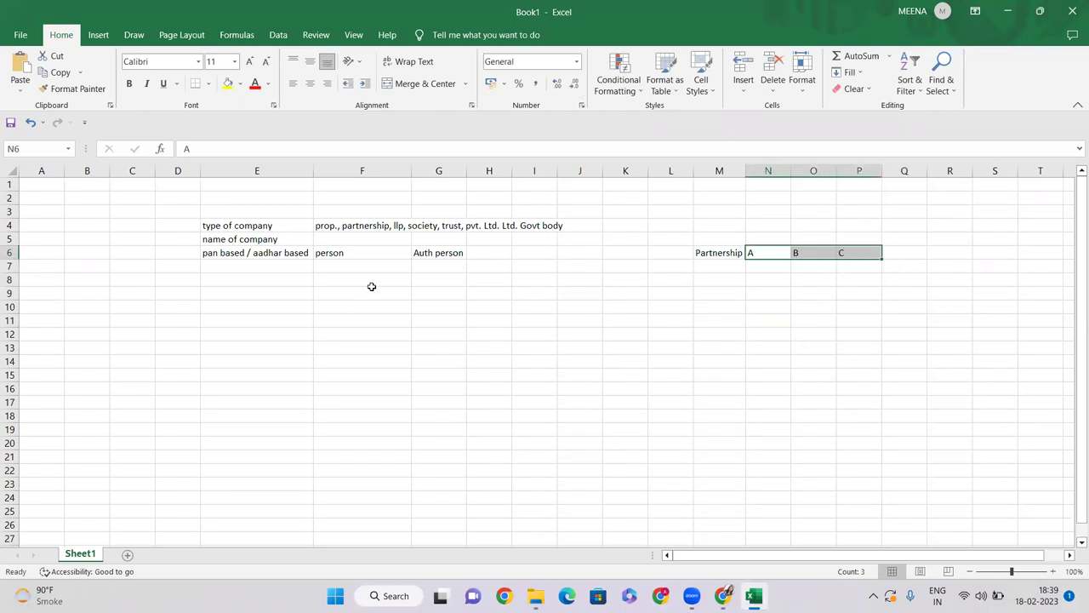
pyautogui.click(817, 248)
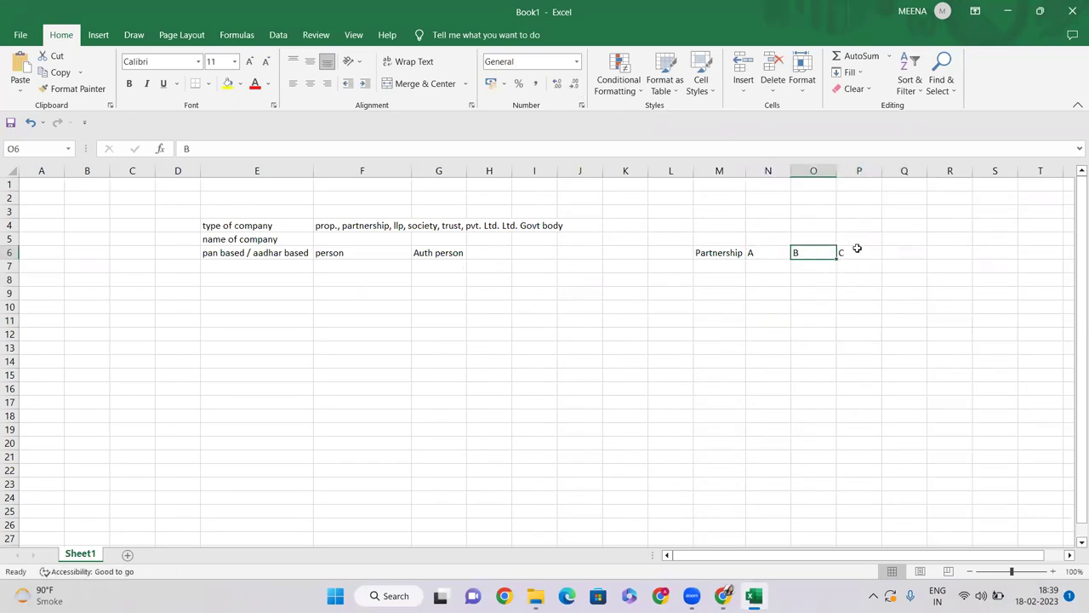
pyautogui.click(856, 247)
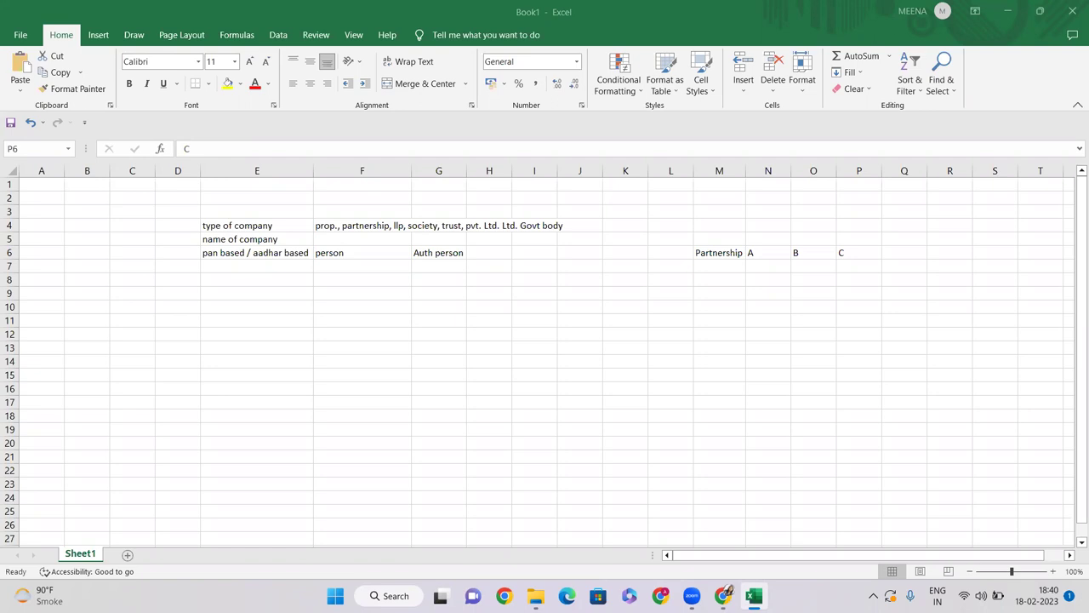
pyautogui.moveTo(767, 254); pyautogui.dragTo(843, 252)
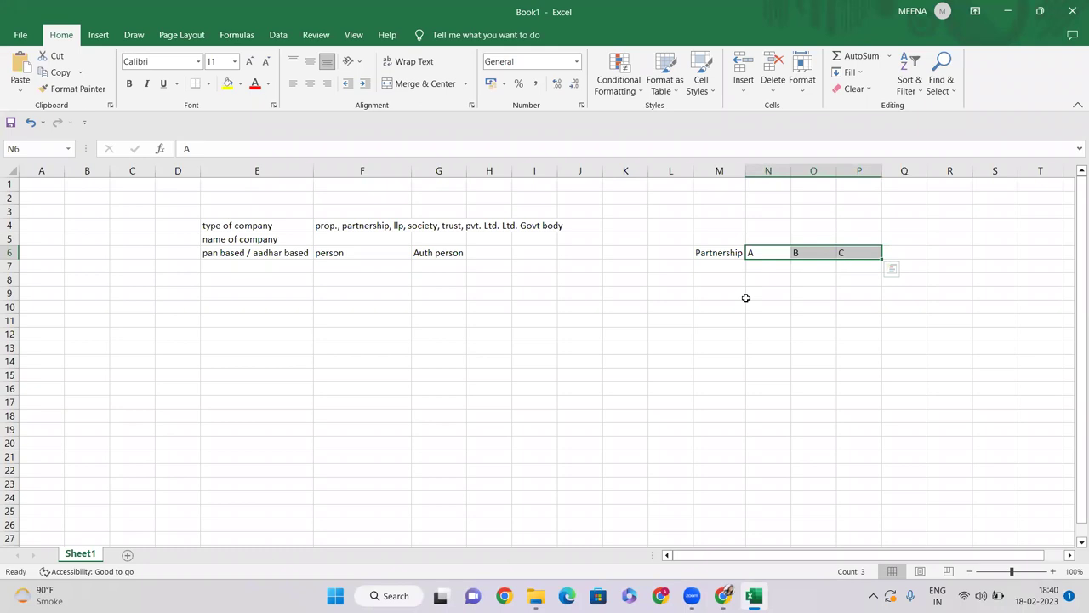
pyautogui.click(667, 332)
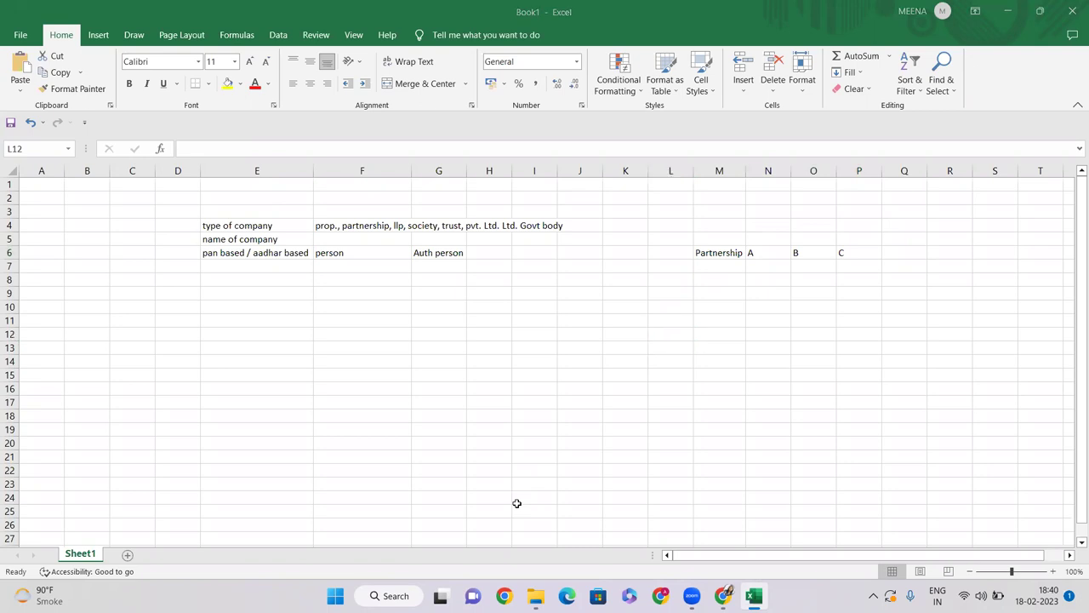
pyautogui.click(770, 251)
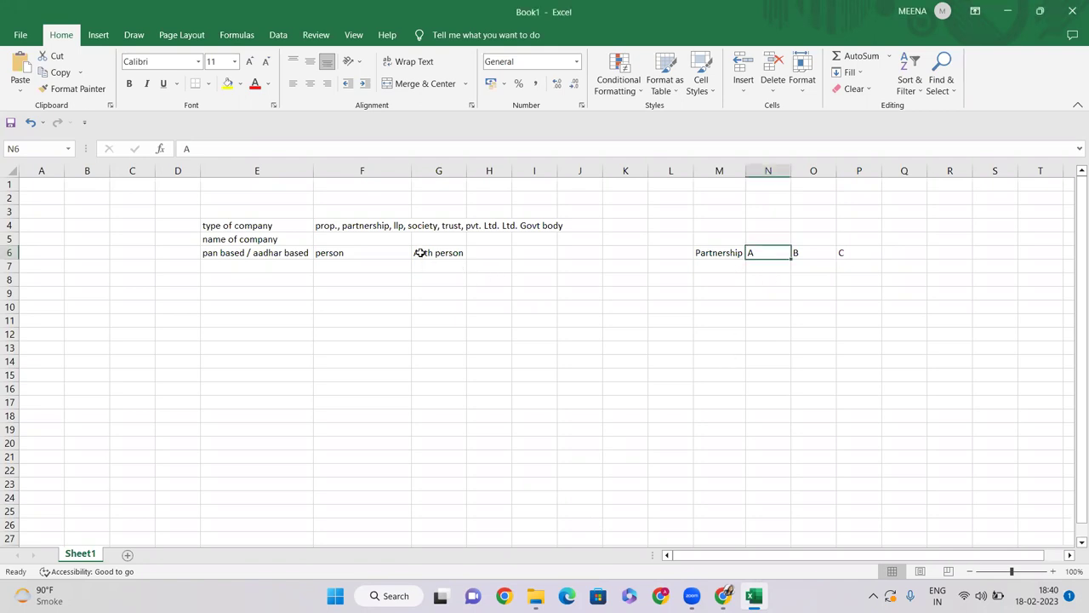
pyautogui.click(483, 251)
# Step: Enter ITR in H6 beside Auth person, correcting the mistyped letters
pyautogui.write('it')
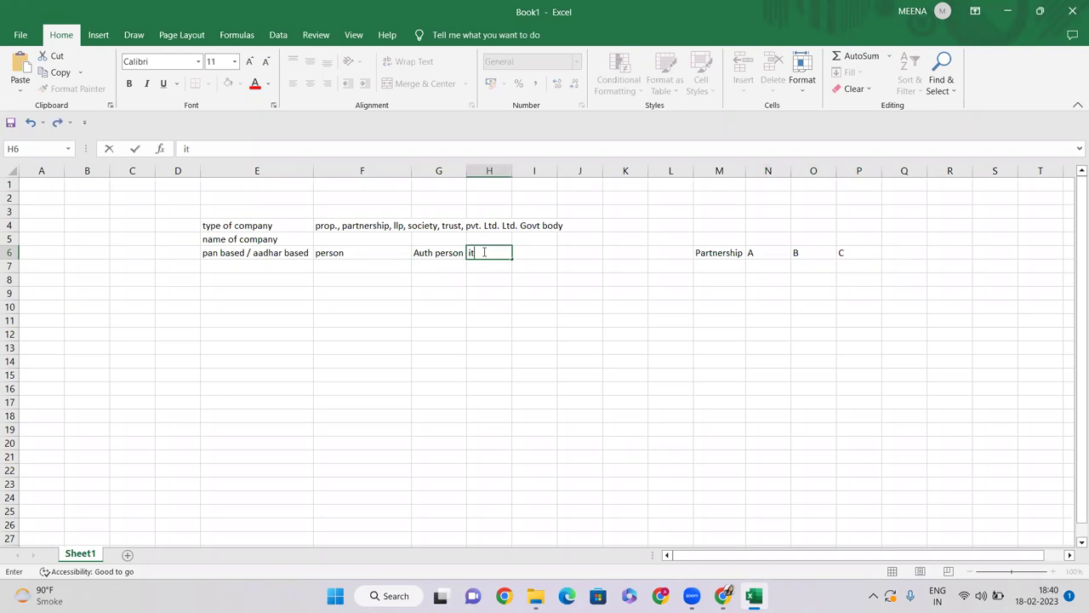
pyautogui.press('BackSpace')
pyautogui.press('BackSpace')
pyautogui.write('ITR')
pyautogui.press('Return')
pyautogui.click(482, 251)
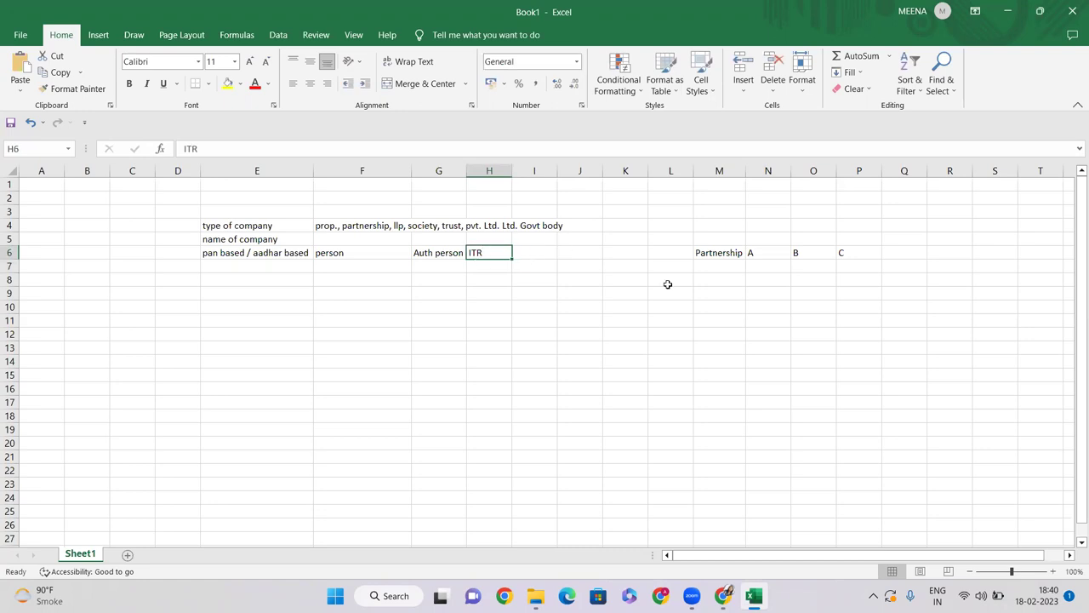
# Step: Review the A, B, C options in N6:P6 and the person entry in F6 on row 6
pyautogui.click(764, 253)
pyautogui.click(818, 254)
pyautogui.click(851, 252)
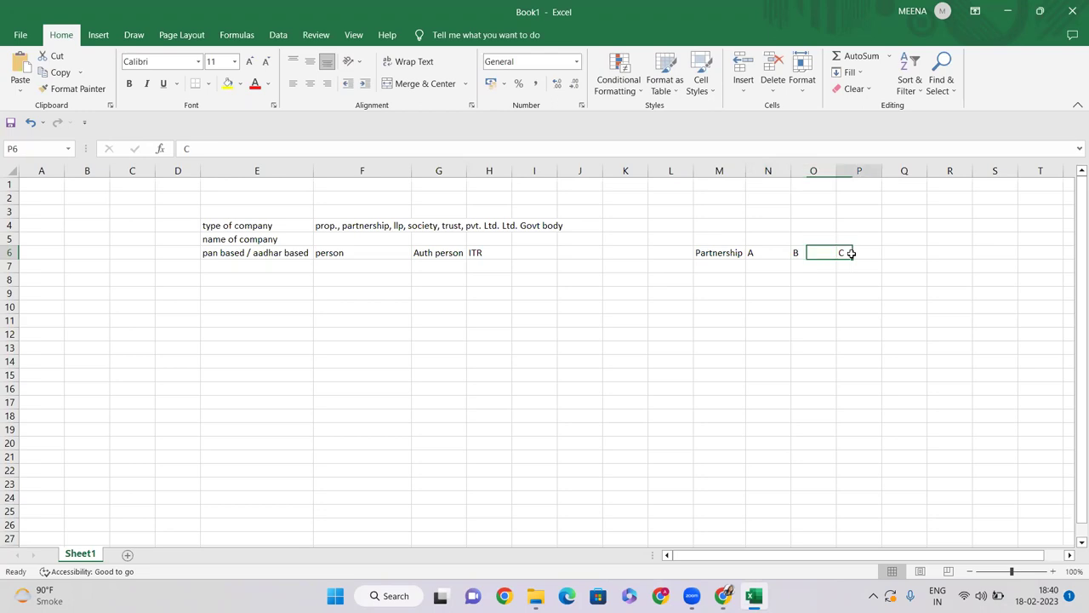
pyautogui.click(804, 253)
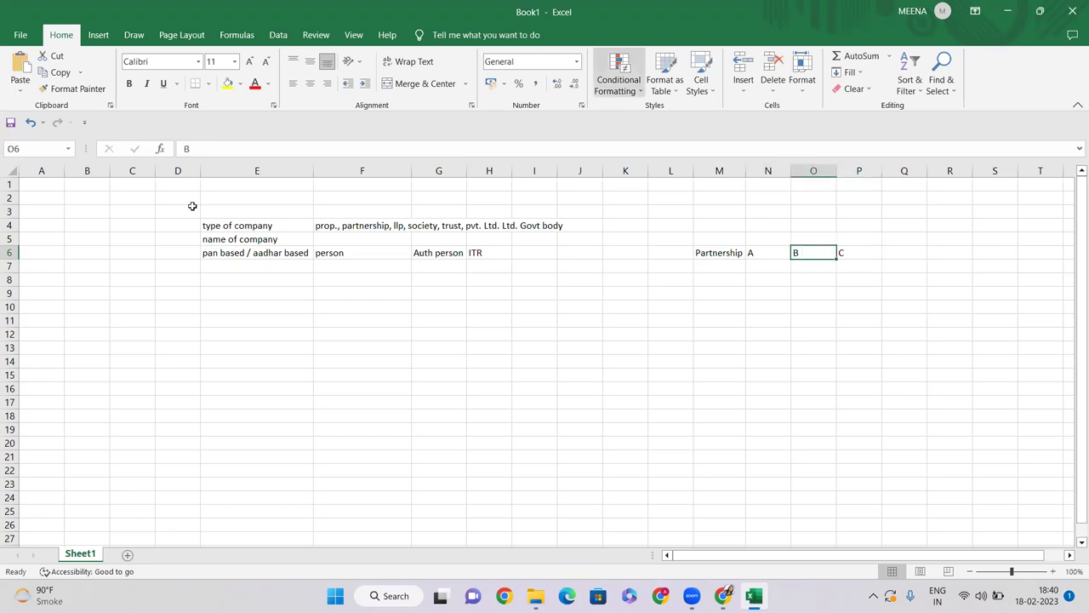
pyautogui.click(371, 252)
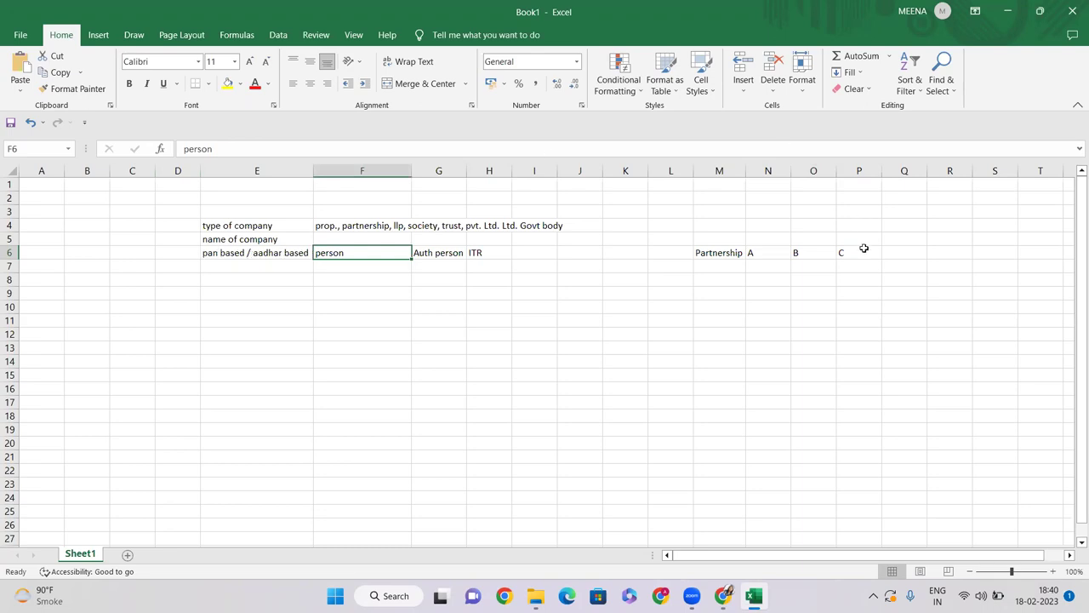
pyautogui.click(208, 258)
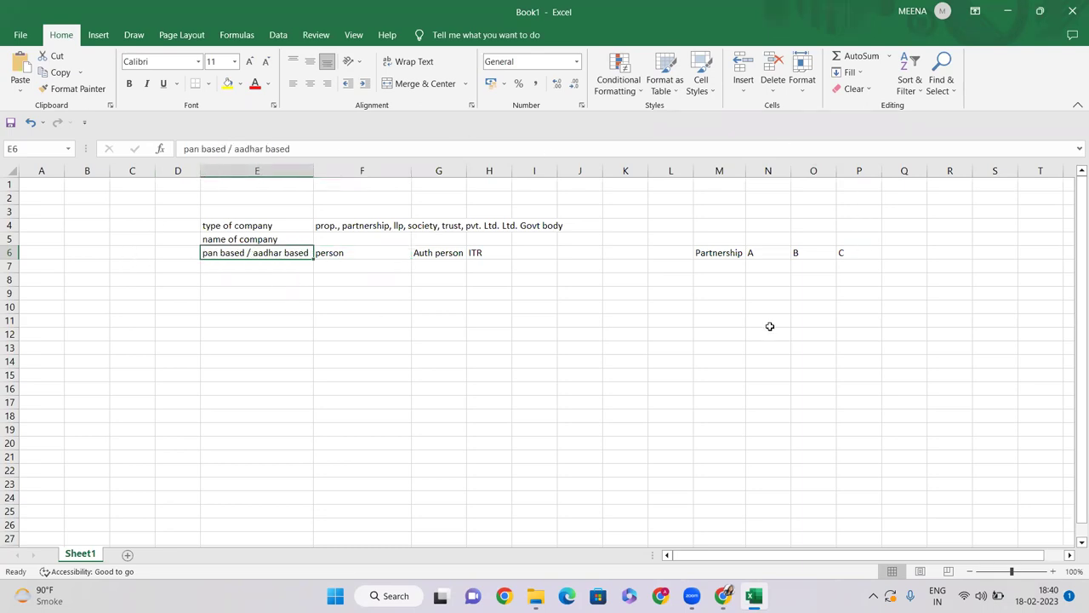
pyautogui.click(733, 292)
# Step: Enter itr 19-20 with A in M9:N9 and ITR 20-21 with B in M10:N10
pyautogui.write('i')
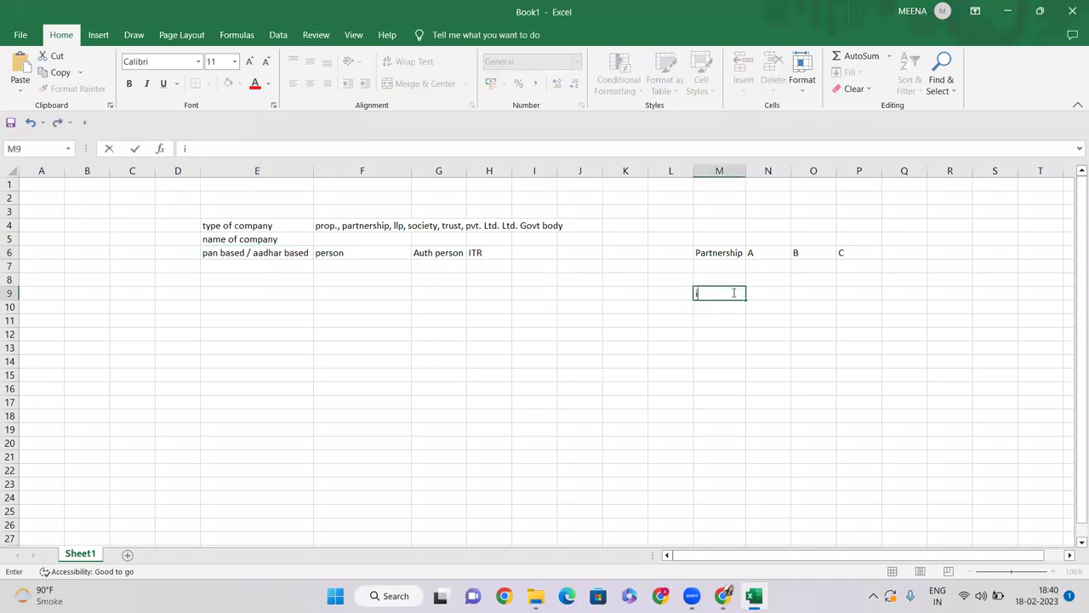
pyautogui.write('tr 19-20')
pyautogui.press('Tab')
pyautogui.write('a')
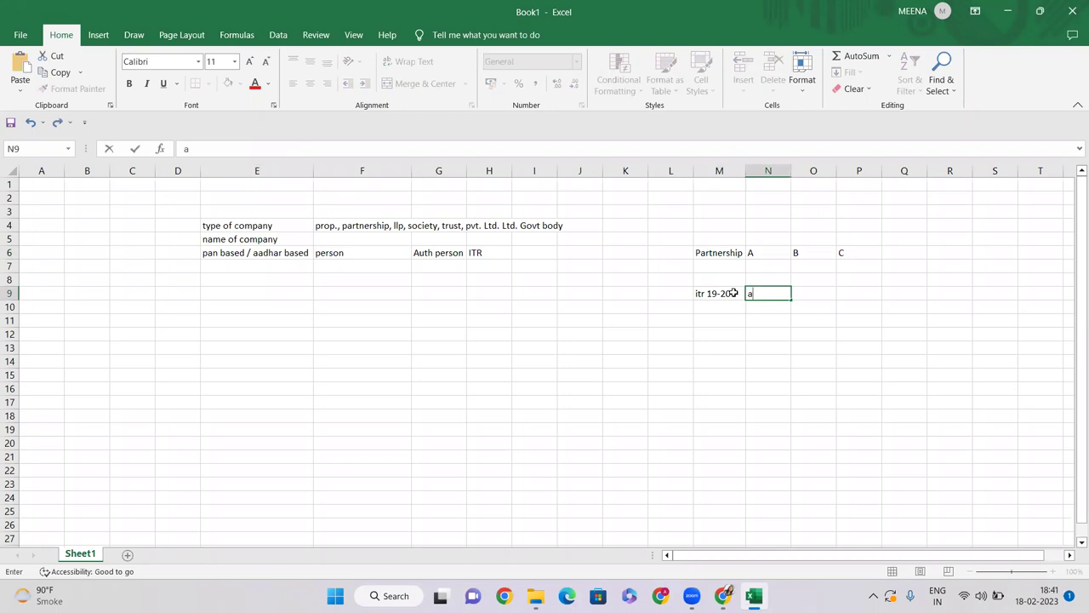
pyautogui.press('BackSpace')
pyautogui.press('capslock')
pyautogui.write('A')
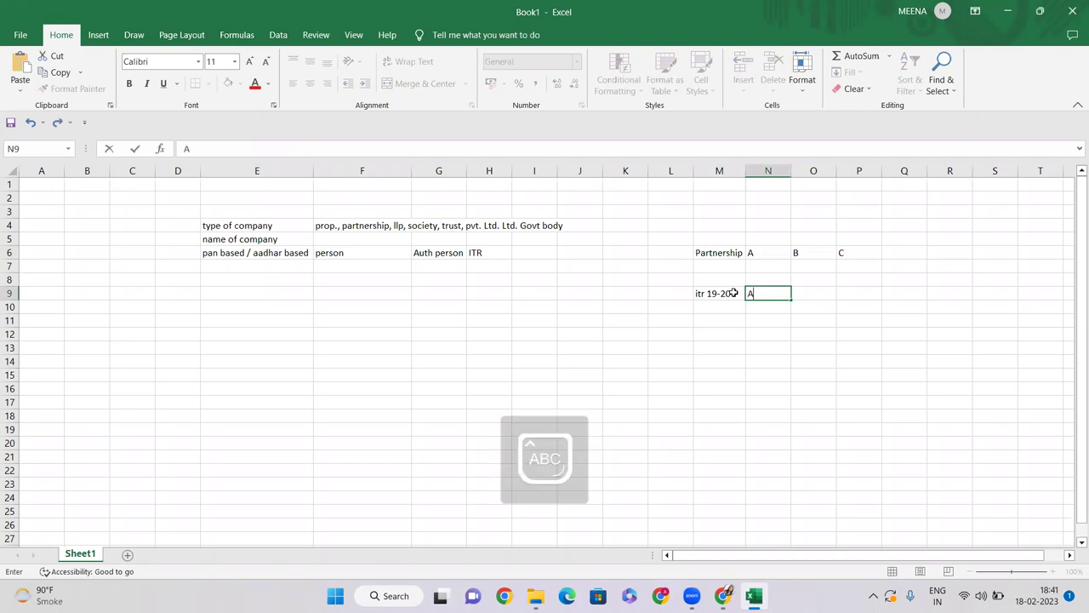
pyautogui.press('Return')
pyautogui.press('Left')
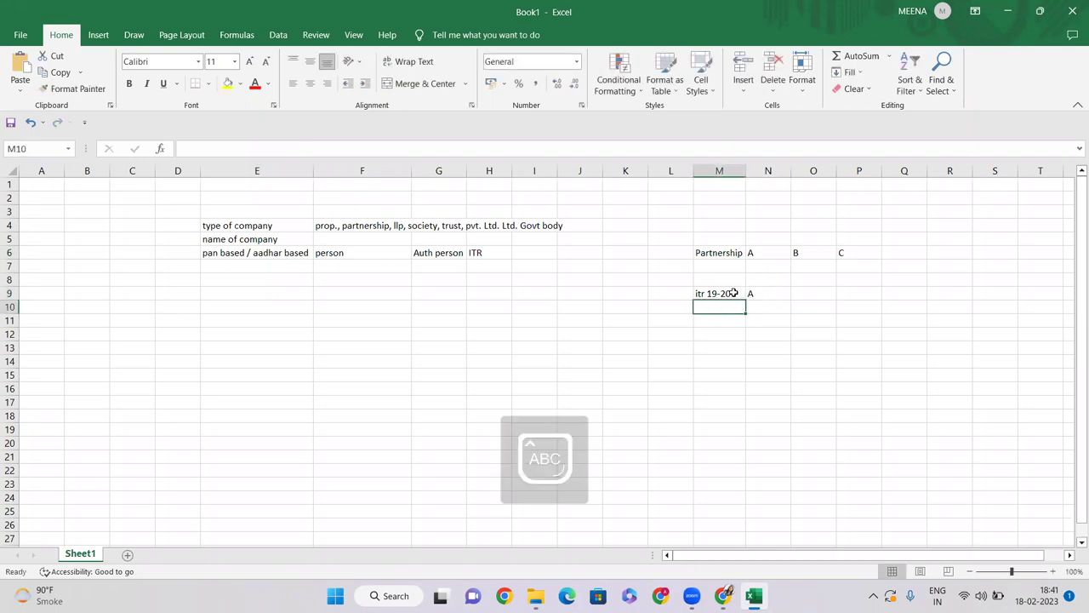
pyautogui.write('ITR 20-21')
pyautogui.press('Tab')
pyautogui.write('B')
pyautogui.press('Return')
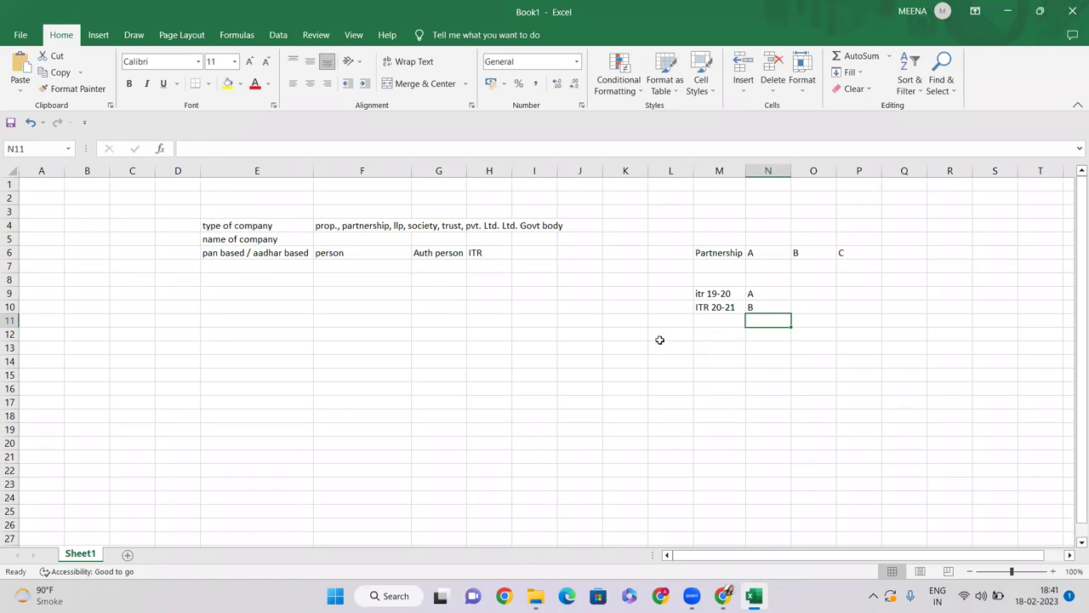
# Step: Review the A and B entries in N9:N10 against the pan based / aadhar based row
pyautogui.moveTo(768, 293); pyautogui.dragTo(766, 309)
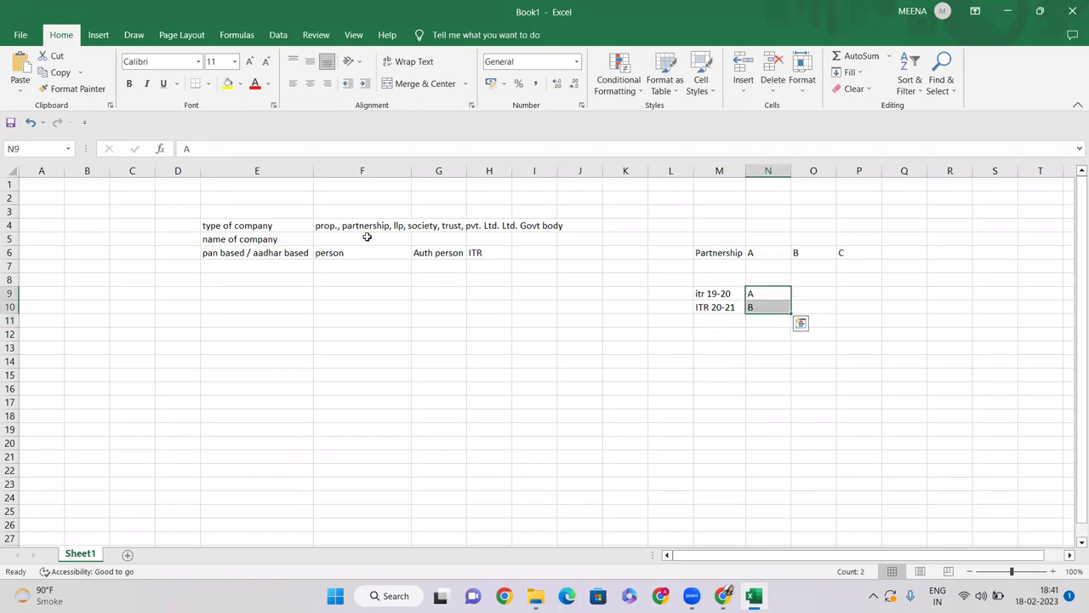
pyautogui.click(324, 253)
pyautogui.click(201, 253)
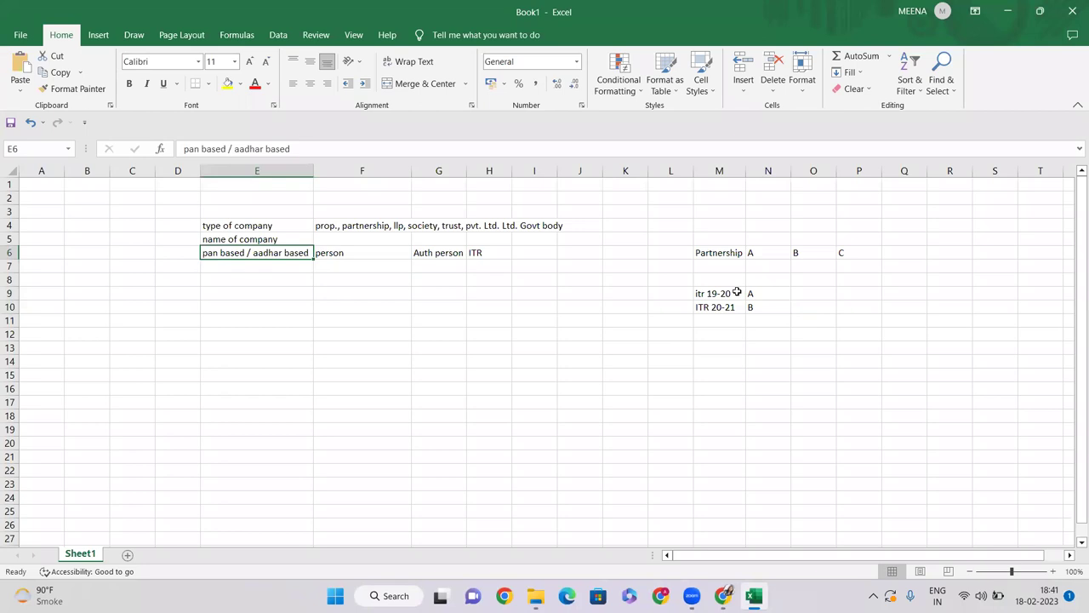
pyautogui.moveTo(775, 296); pyautogui.dragTo(771, 302)
pyautogui.click(770, 293)
pyautogui.click(767, 307)
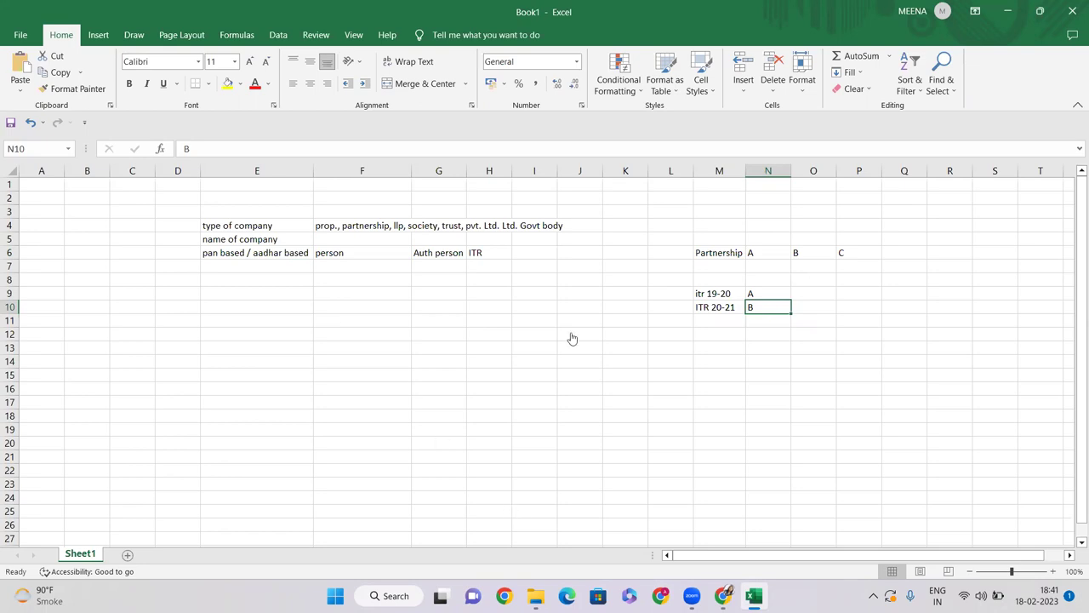
pyautogui.click(726, 327)
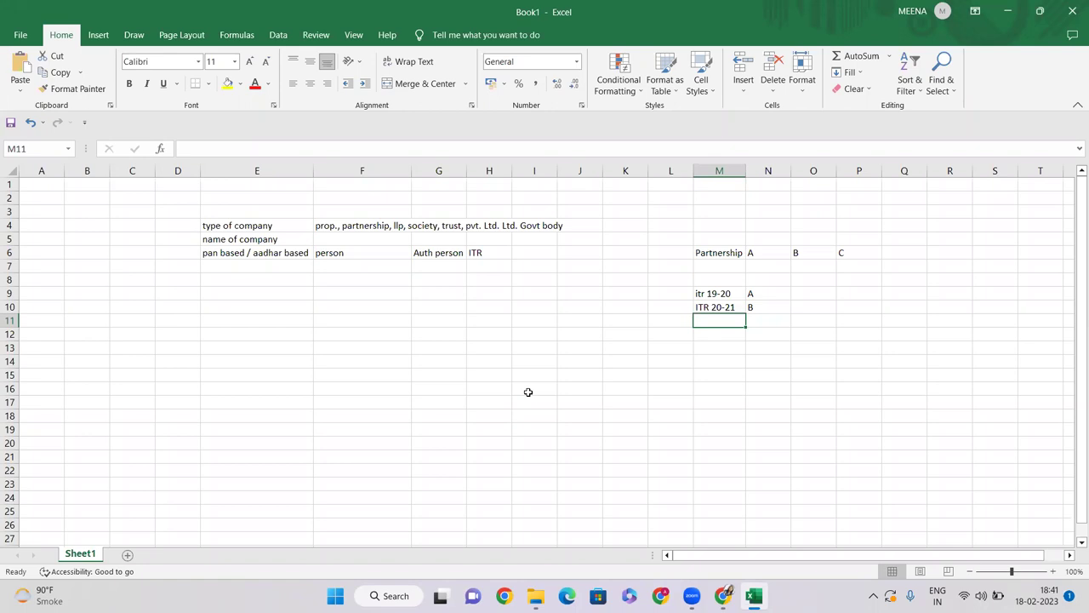
# Step: Give the A option cell N6 beside Partnership a yellow fill
pyautogui.click(699, 379)
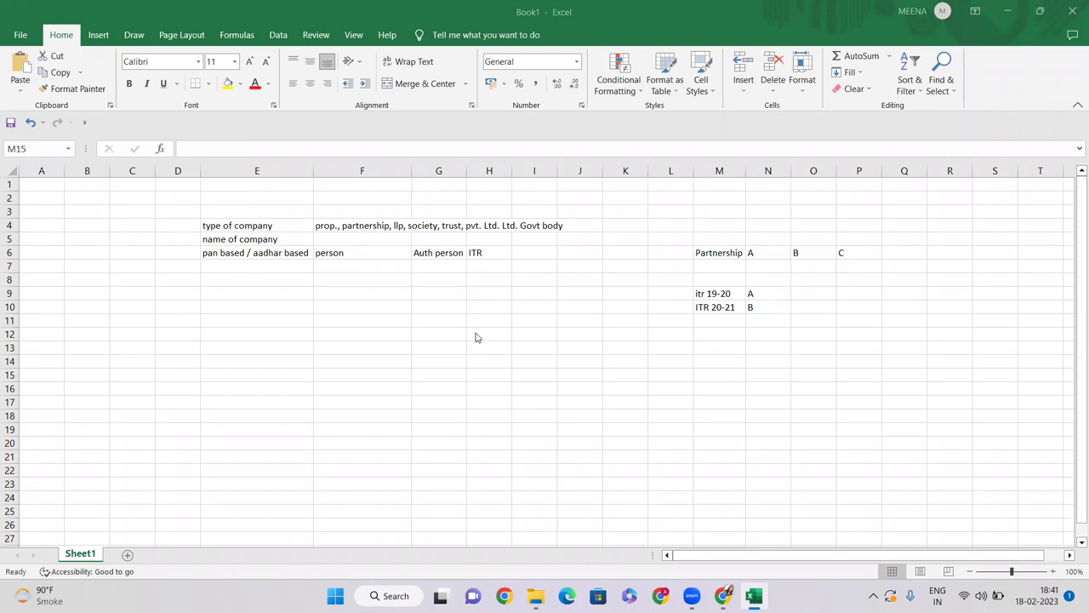
pyautogui.click(728, 332)
pyautogui.click(728, 319)
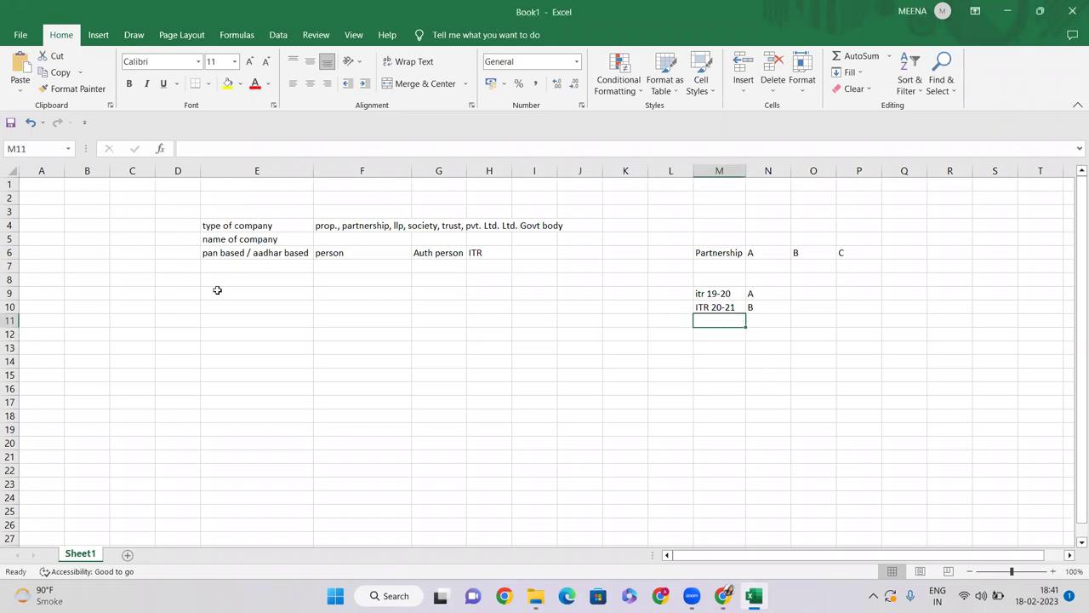
pyautogui.moveTo(764, 254); pyautogui.dragTo(854, 253)
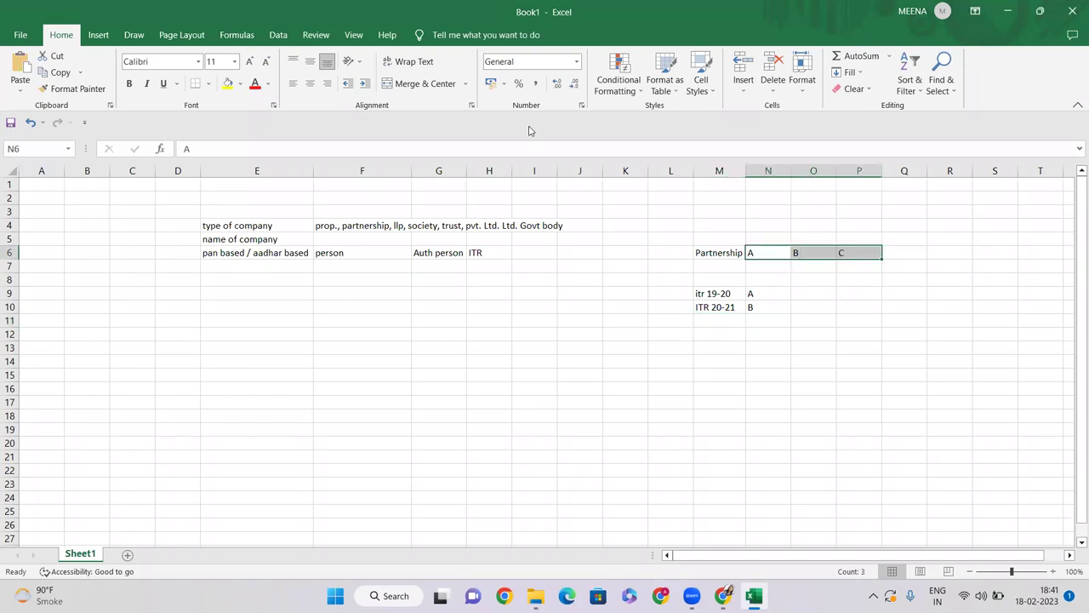
pyautogui.click(663, 363)
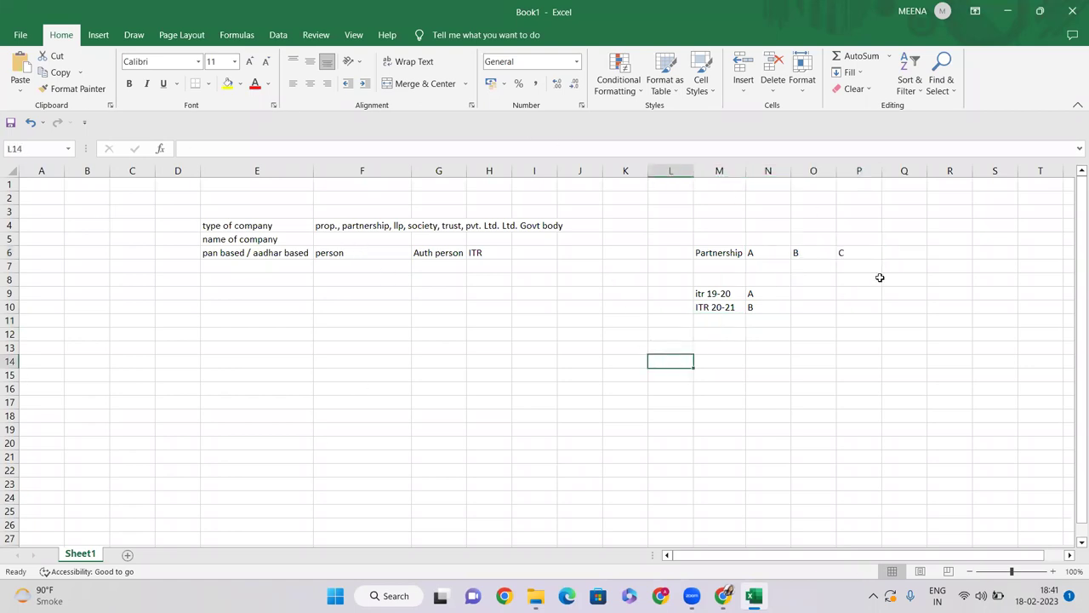
pyautogui.click(766, 253)
pyautogui.click(226, 82)
pyautogui.click(804, 267)
pyautogui.click(760, 252)
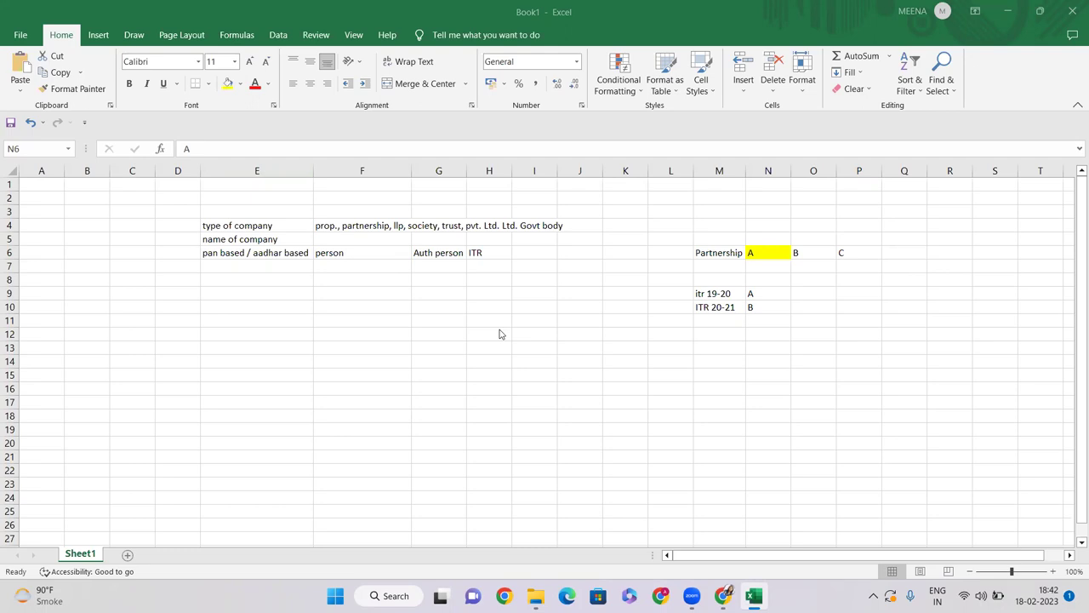
# Step: Review the pan based / aadhar based, type of company and name of company labels
pyautogui.click(241, 275)
pyautogui.click(252, 250)
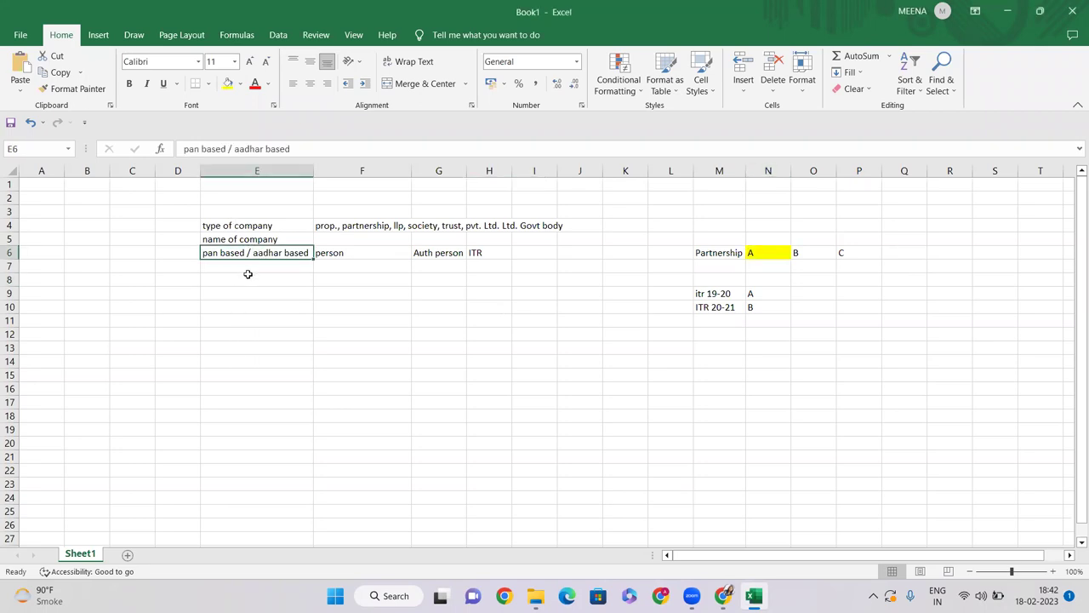
pyautogui.click(228, 225)
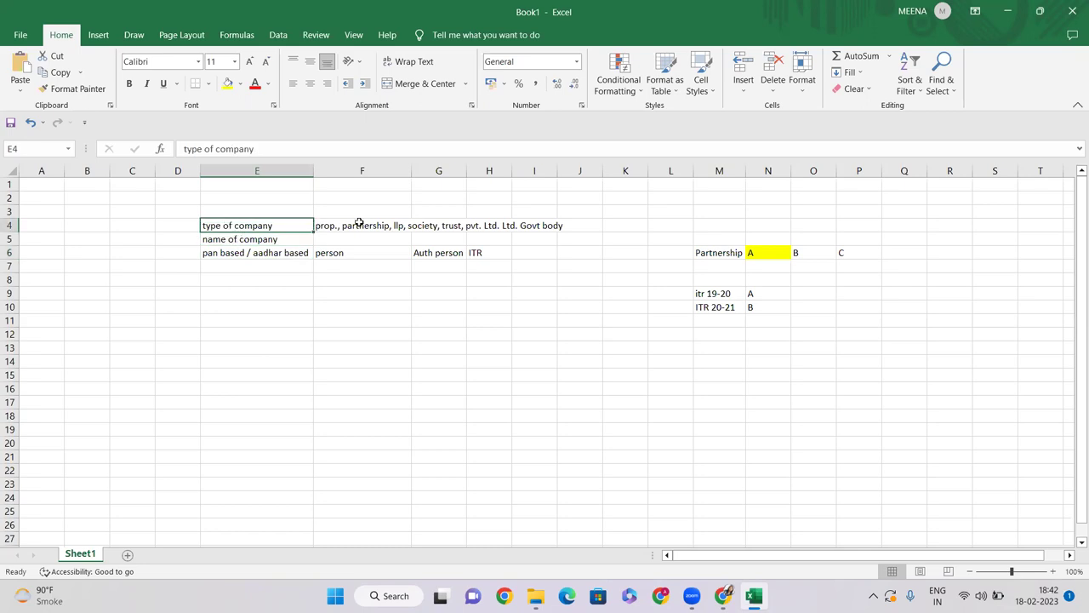
pyautogui.click(333, 223)
pyautogui.click(228, 244)
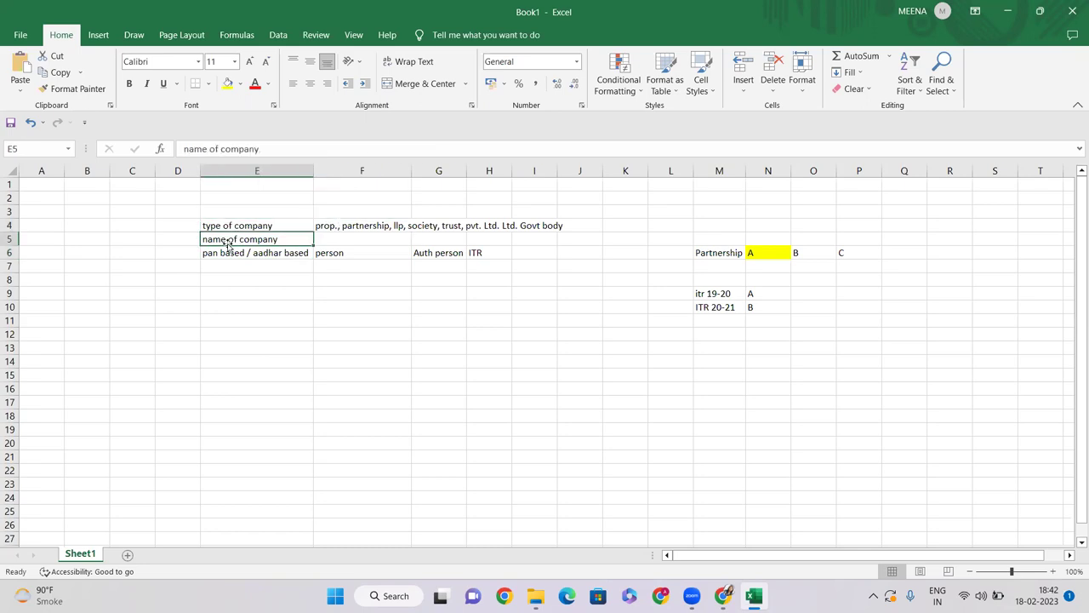
# Step: Enter BHAGAT TECHNO as the company name beside name of company
pyautogui.click(353, 240)
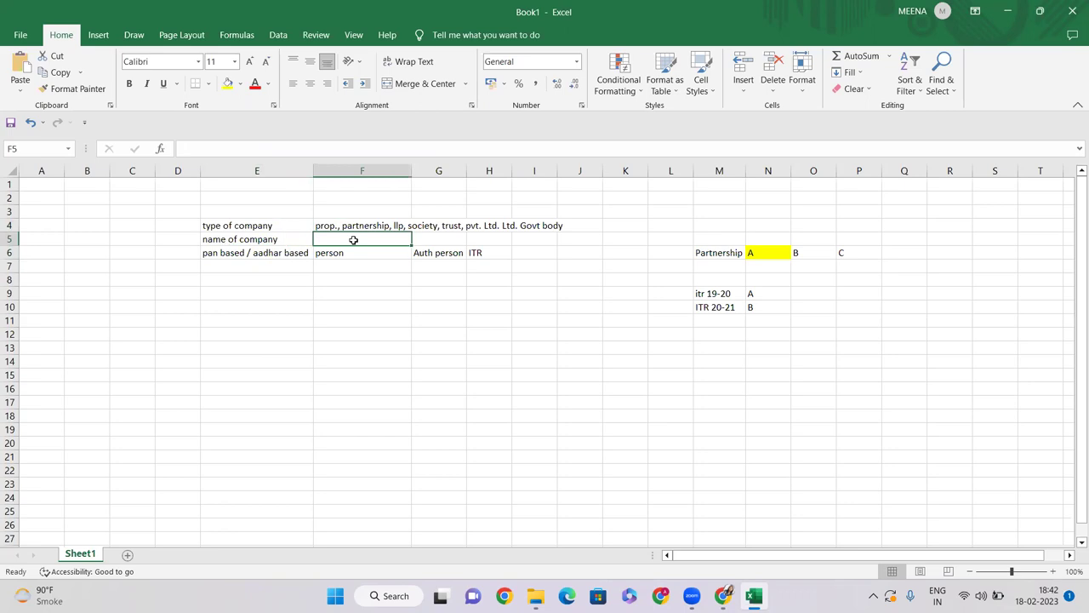
pyautogui.write('BHAGAT TECHNO')
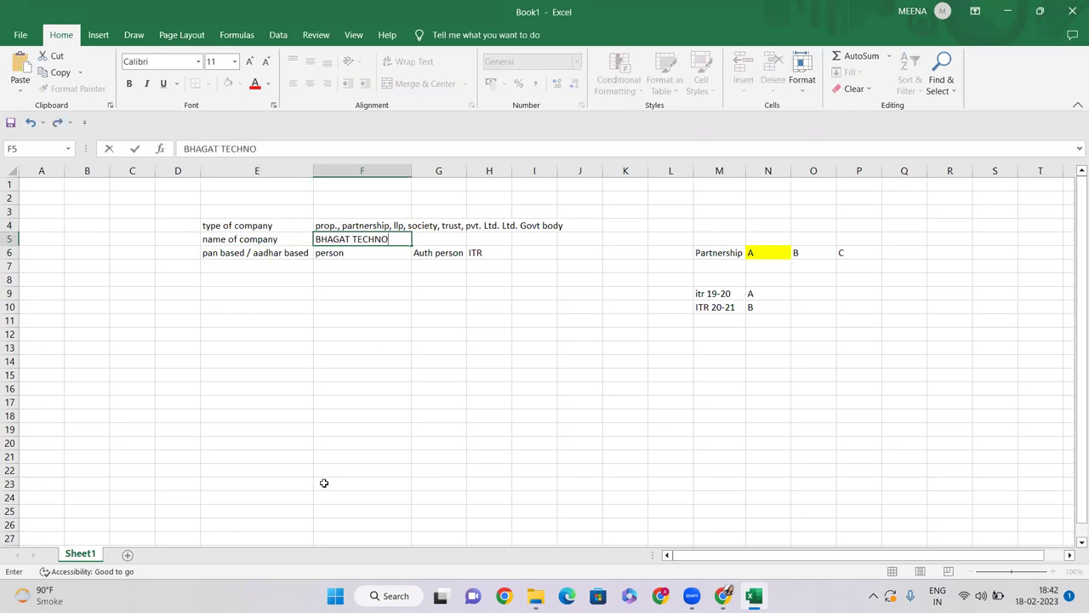
pyautogui.press('Return')
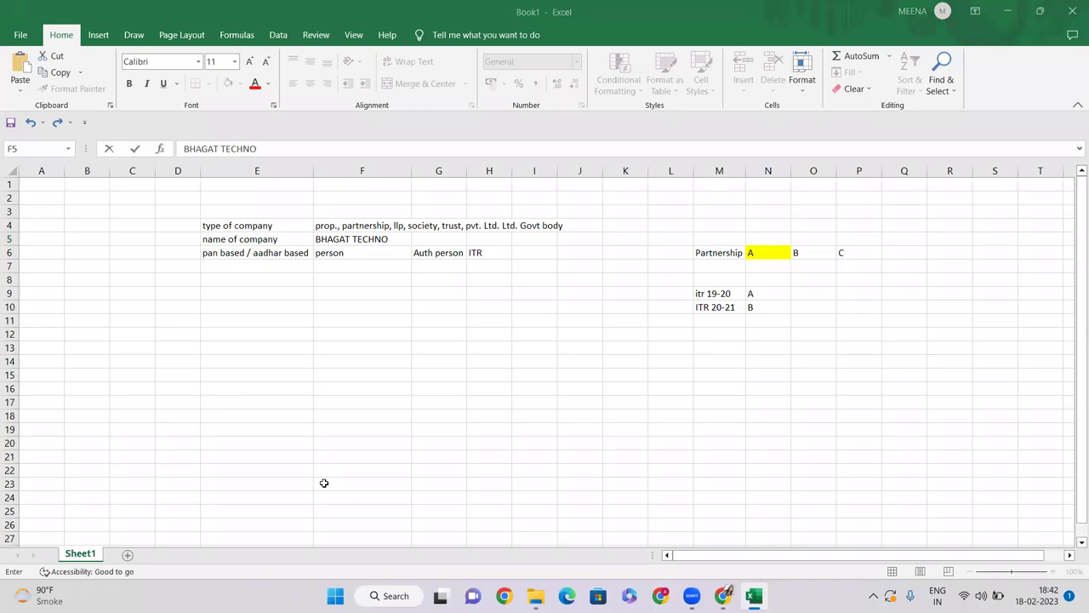
pyautogui.click(347, 260)
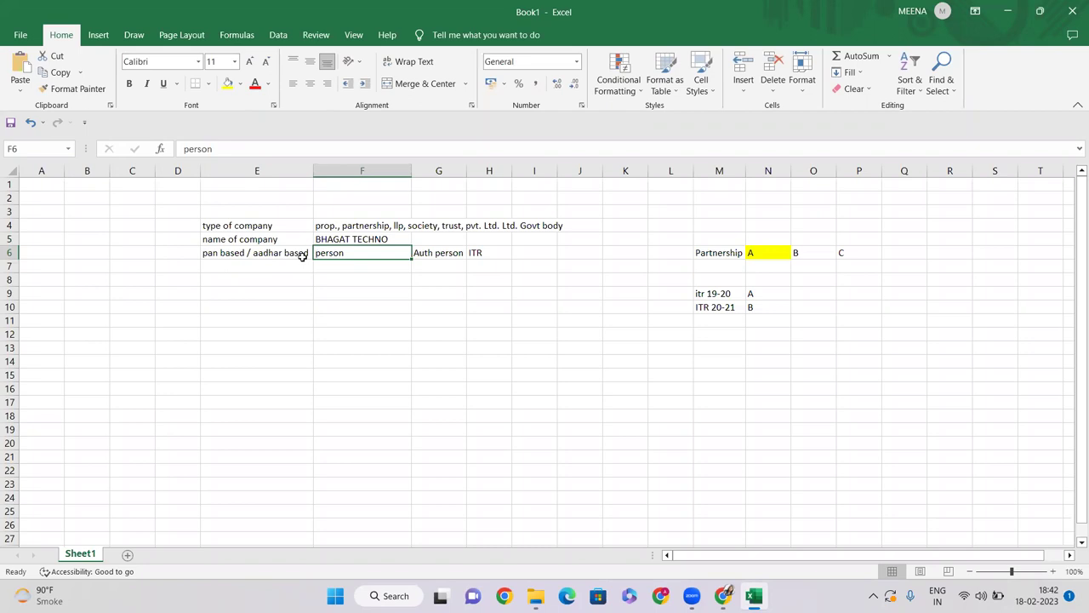
# Step: Add the label USER CREDENTIALS in E7 below the existing labels
pyautogui.click(218, 252)
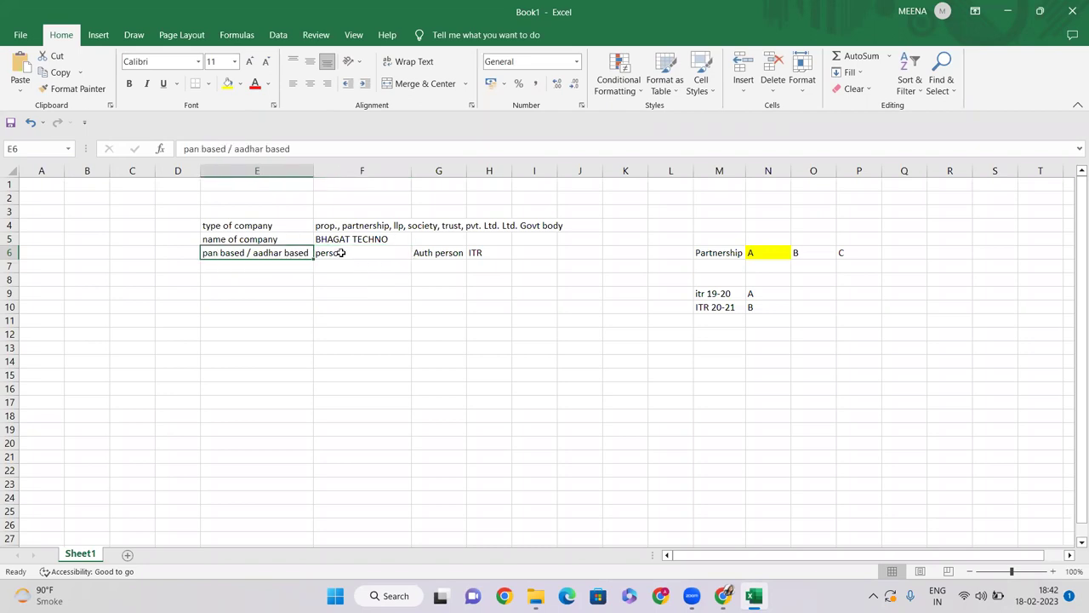
pyautogui.moveTo(238, 227); pyautogui.dragTo(228, 251)
pyautogui.click(239, 264)
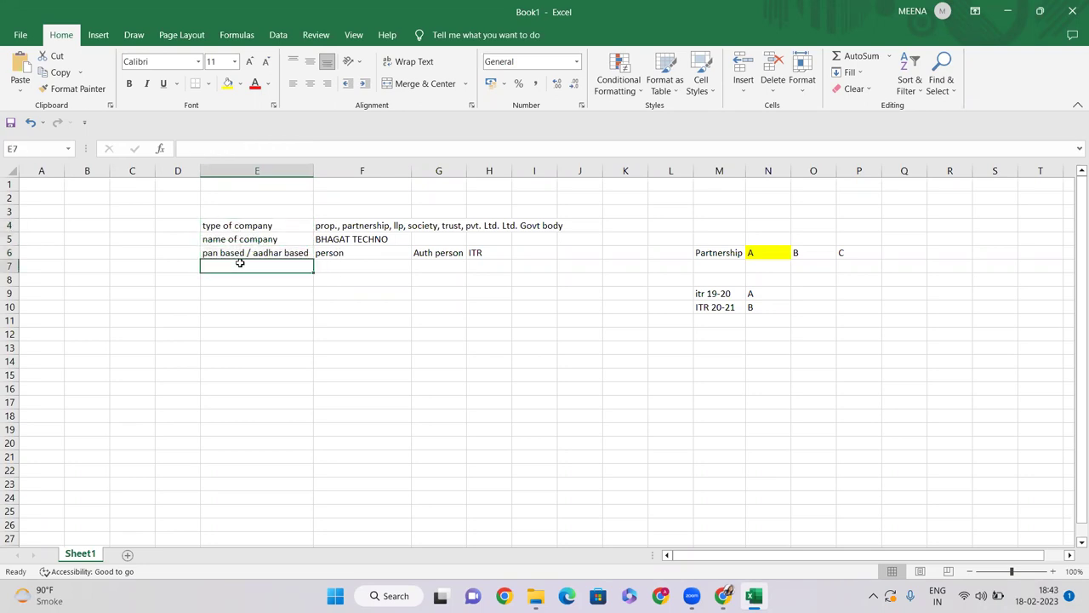
pyautogui.write('USER C')
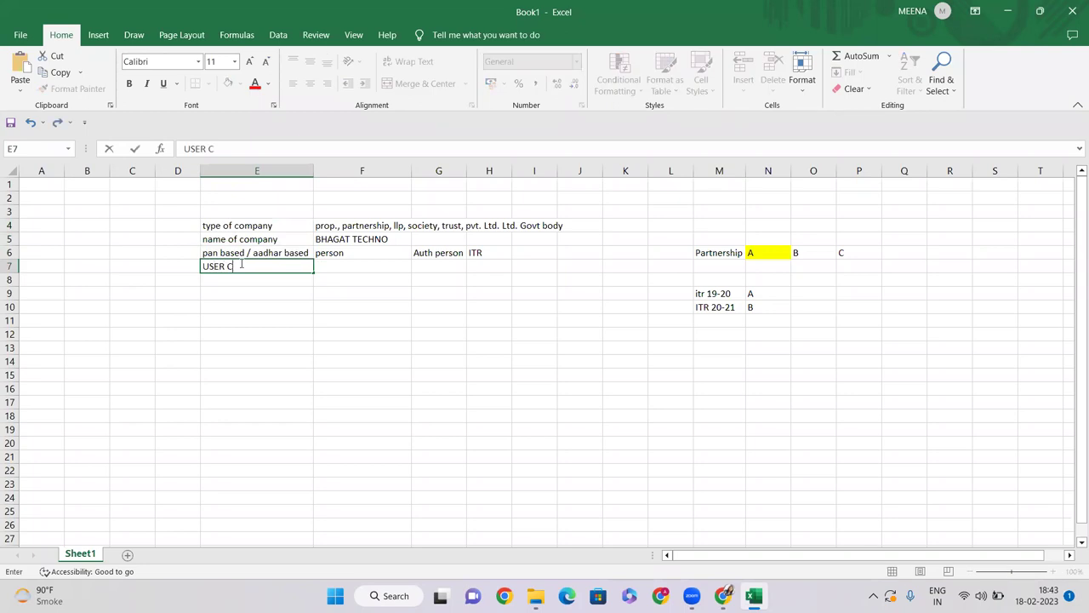
pyautogui.write('REDENTIALS')
pyautogui.press('Return')
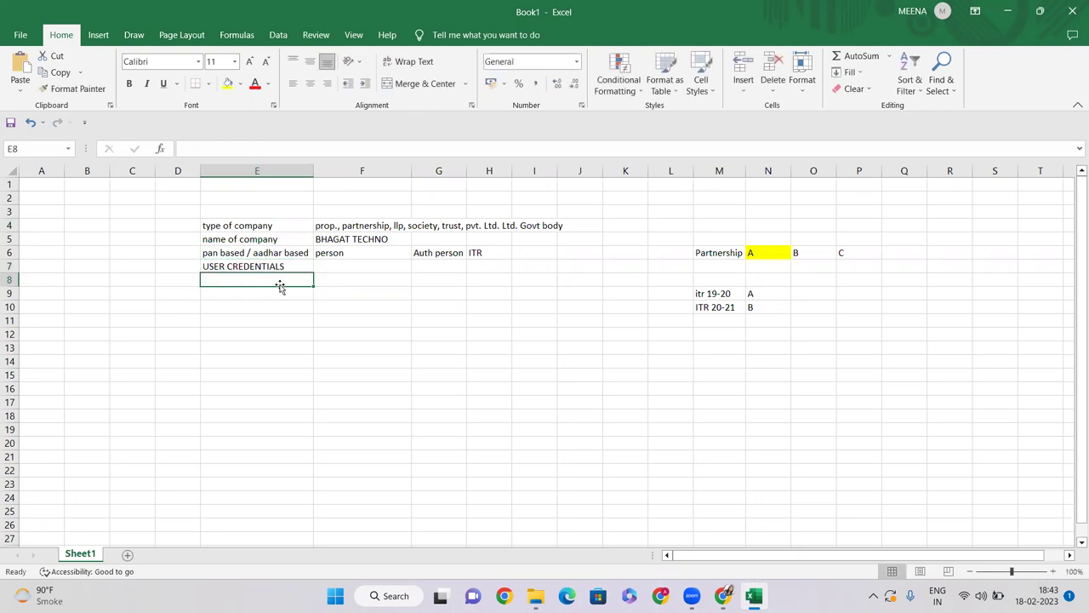
# Step: Enter USER ID & PASSWORD in F7 beside USER CREDENTIALS
pyautogui.click(362, 270)
pyautogui.write('USER ID & PASSWOR')
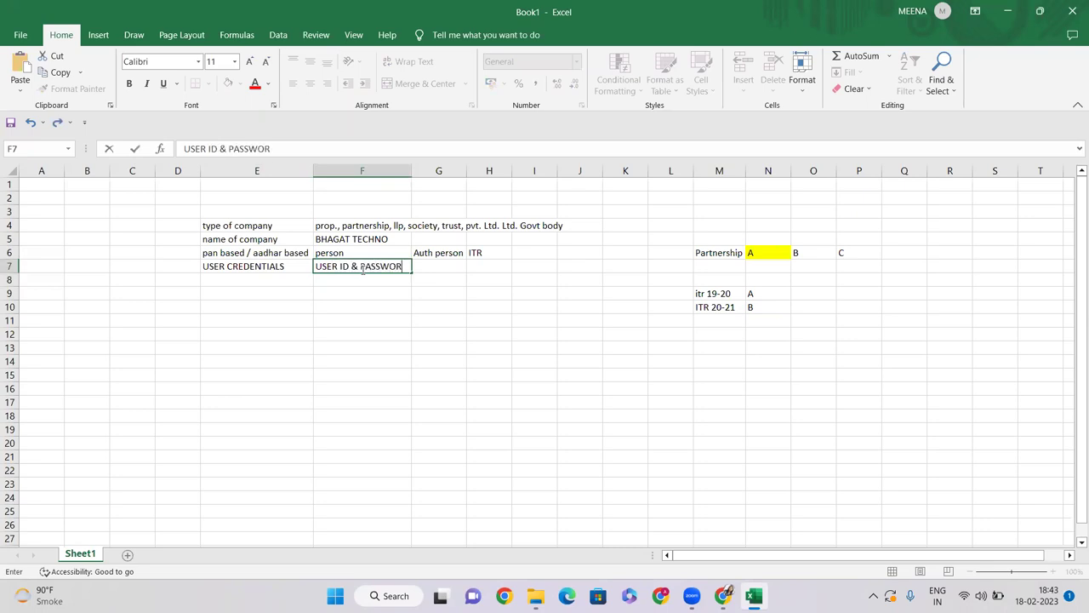
pyautogui.write('D')
pyautogui.press('Return')
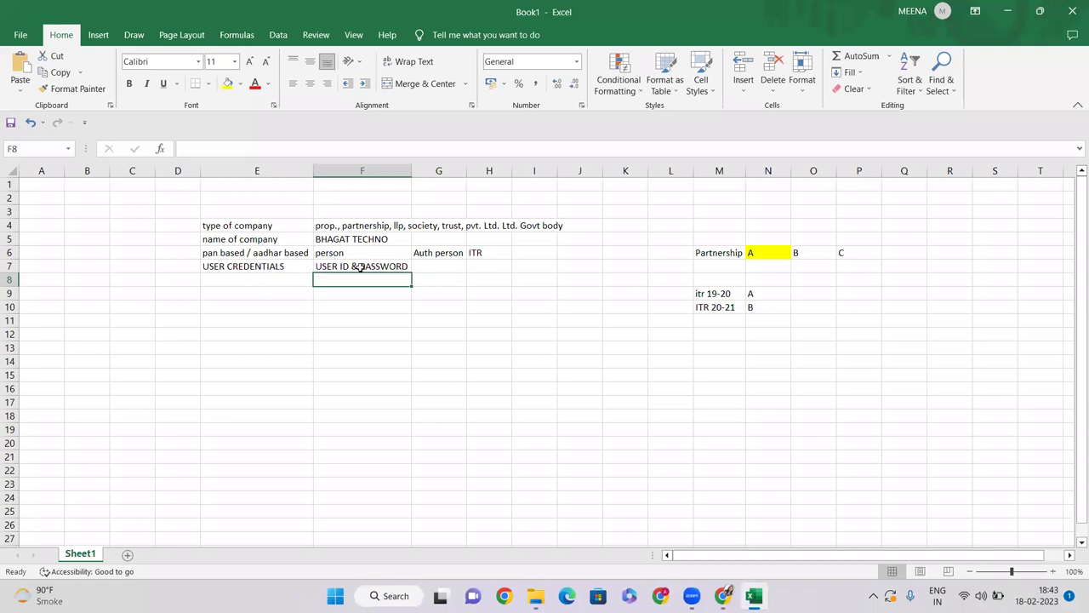
pyautogui.click(359, 267)
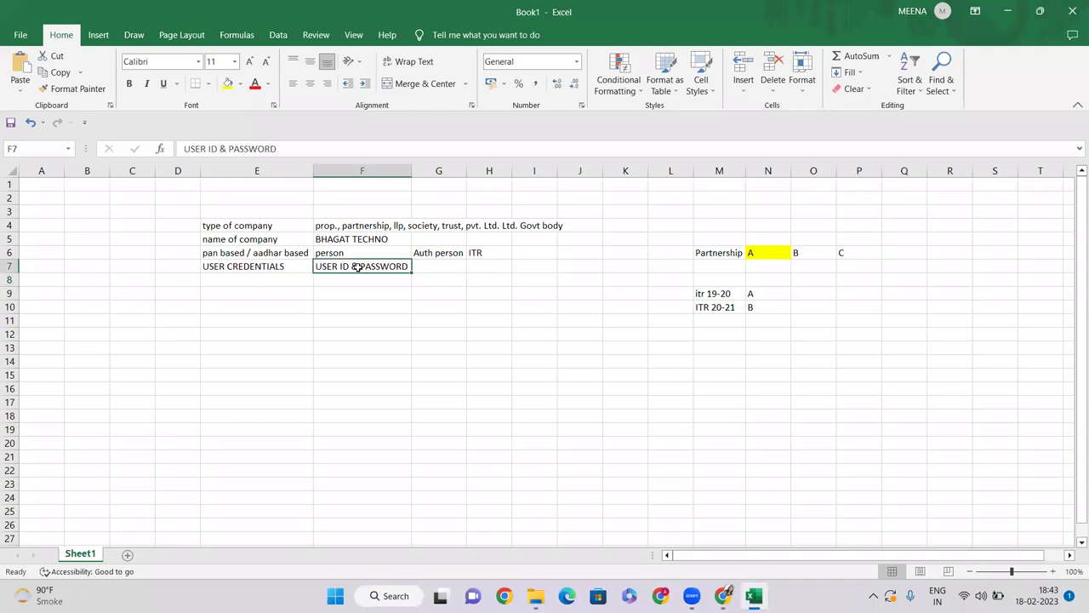
pyautogui.click(219, 290)
# Step: Review the E4:J8 details block, then return to the GeM page in Chrome
pyautogui.moveTo(213, 227); pyautogui.dragTo(523, 277)
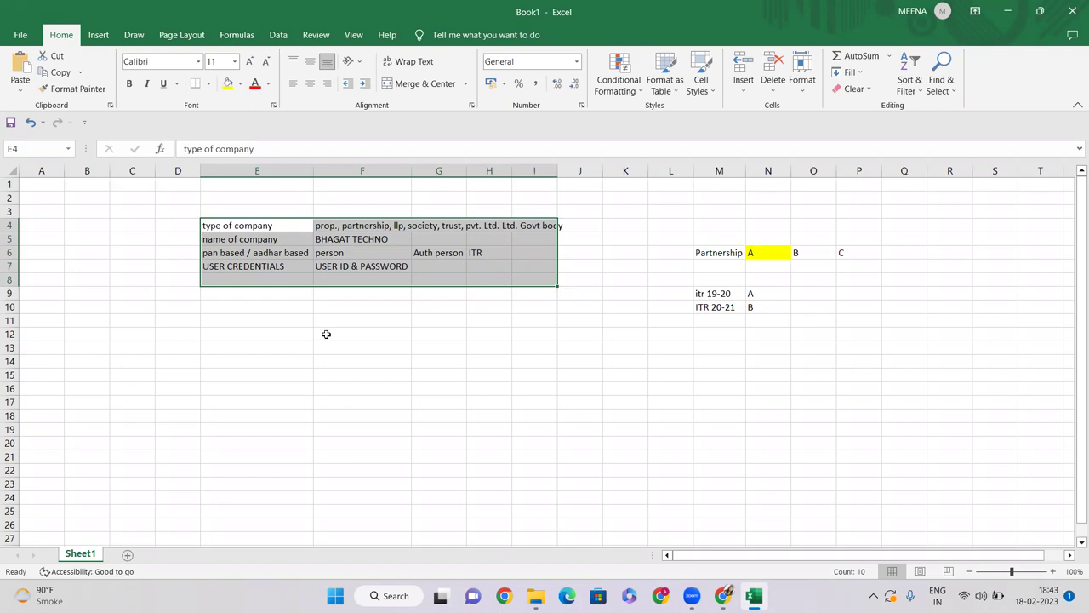
pyautogui.click(324, 351)
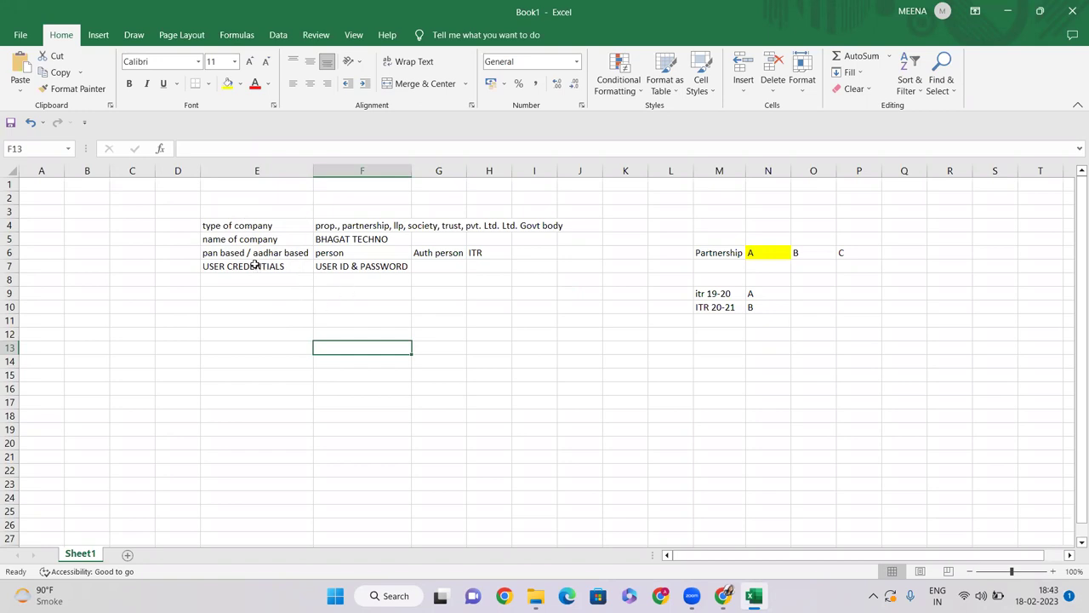
pyautogui.click(369, 265)
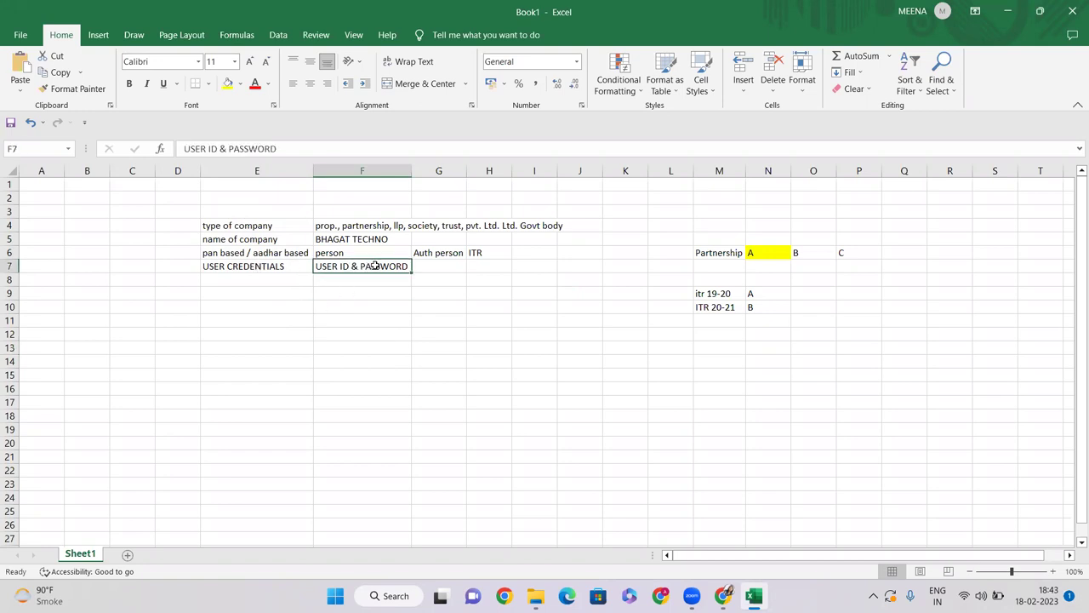
pyautogui.moveTo(206, 223); pyautogui.dragTo(567, 261)
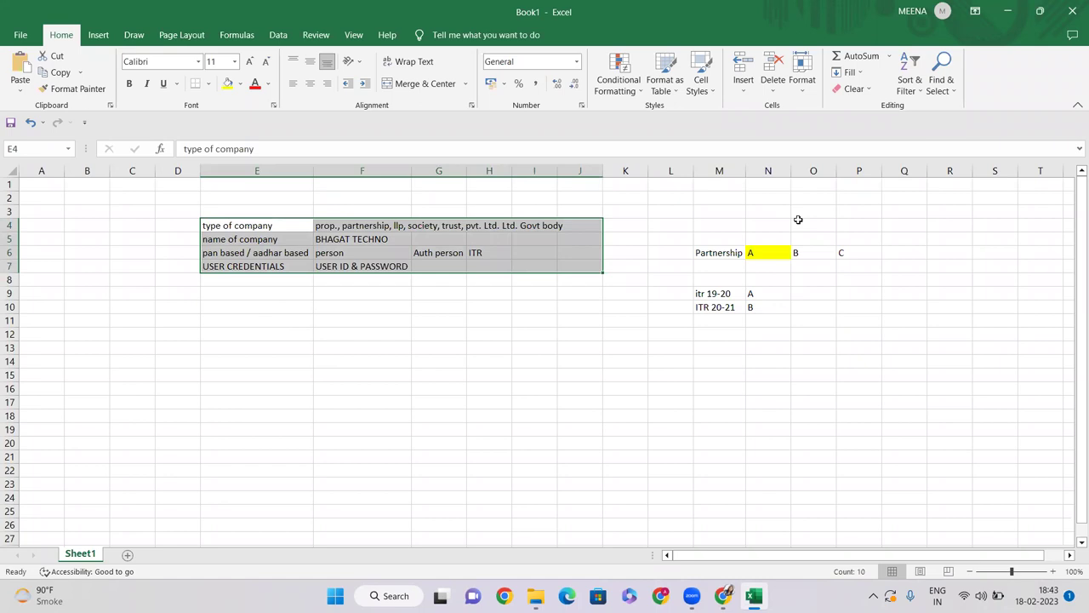
pyautogui.click(723, 595)
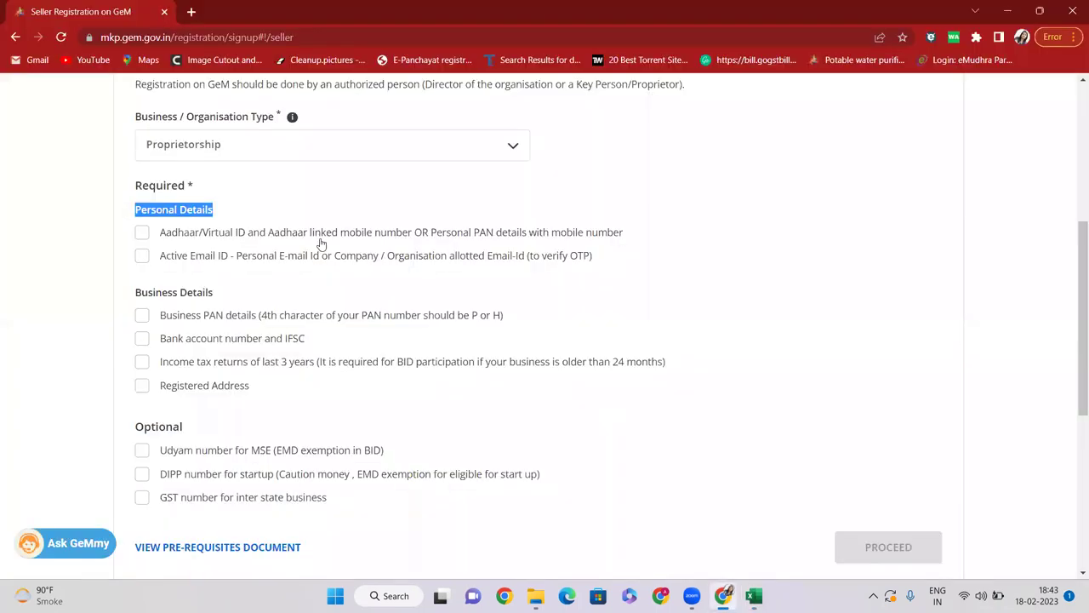
# Step: Scroll up the GeM Pre-Requisites checklist, then return to Excel and select the filled detail rows
pyautogui.scroll(2, 333, 233)
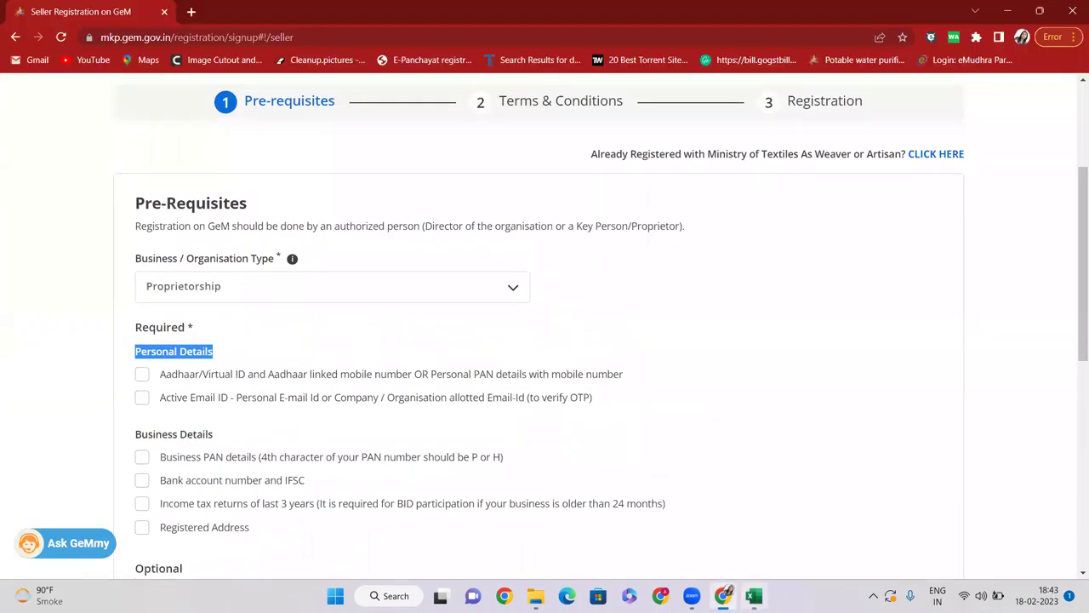
pyautogui.click(754, 595)
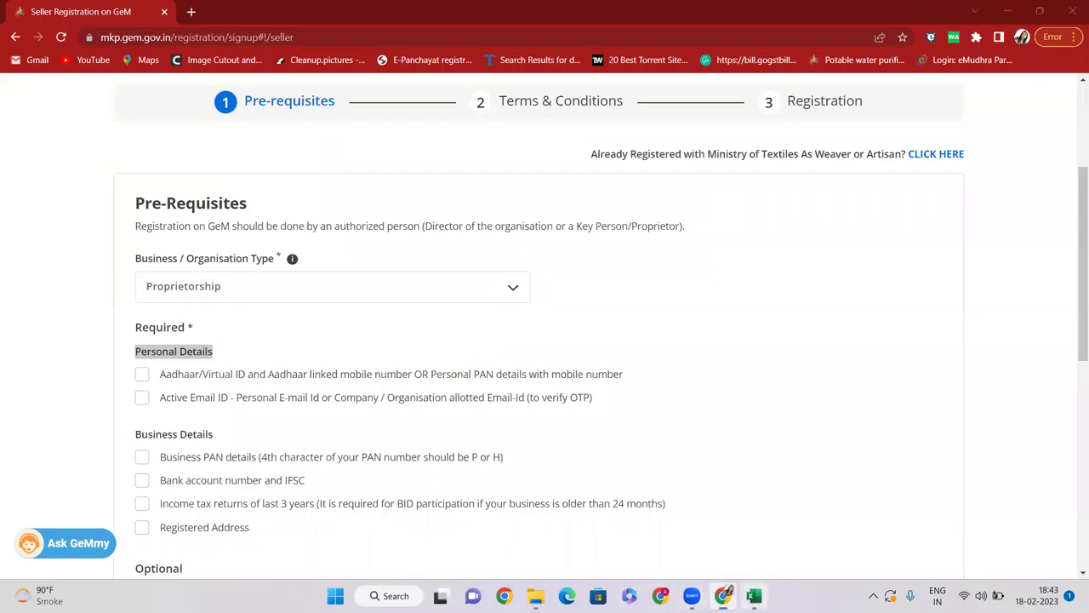
pyautogui.click(407, 319)
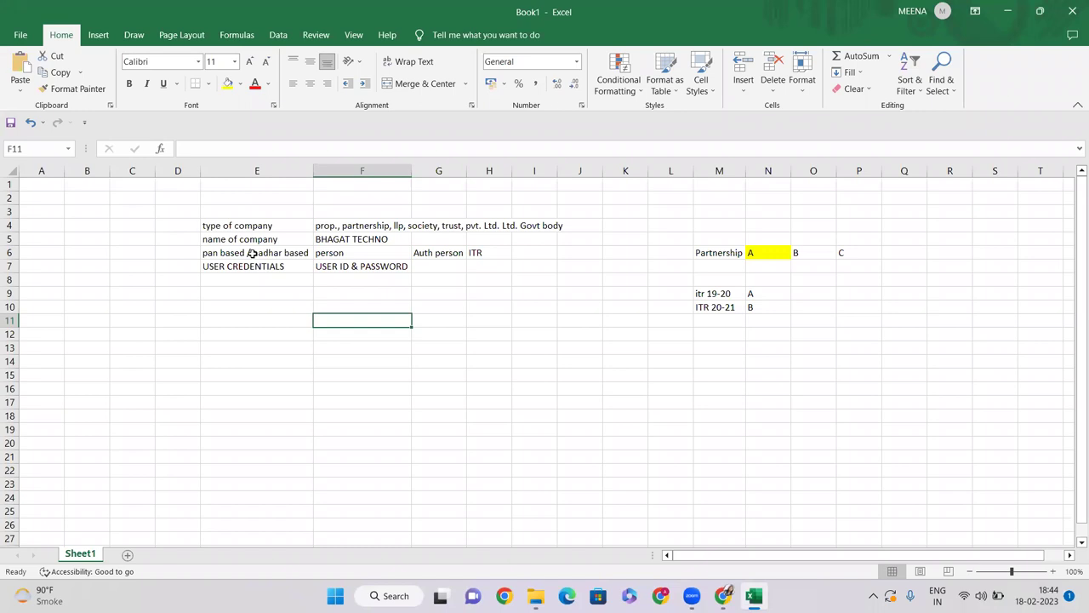
pyautogui.moveTo(224, 227); pyautogui.dragTo(559, 267)
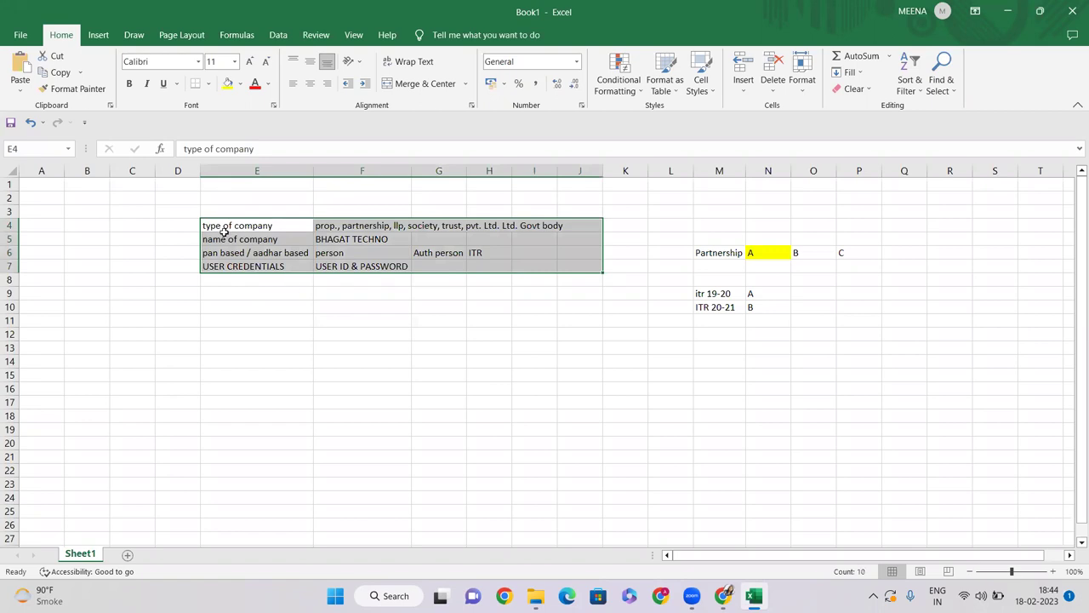
# Step: Merge and centre E3:J3 and type the heading REGISTRATION
pyautogui.moveTo(253, 211); pyautogui.dragTo(564, 217)
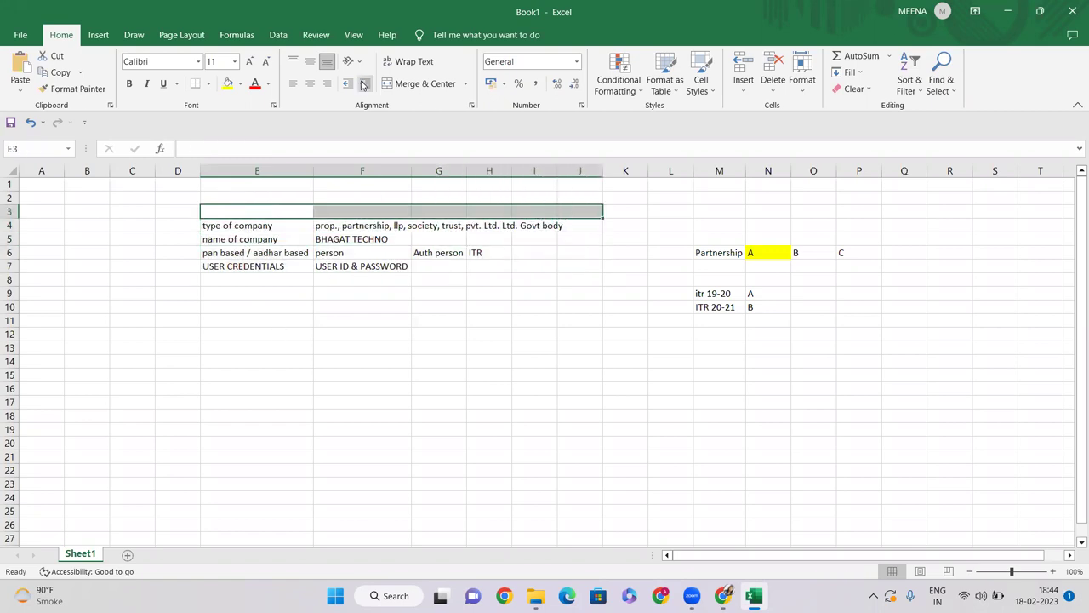
pyautogui.click(423, 83)
pyautogui.write('R')
pyautogui.press('BackSpace')
pyautogui.write('REGI')
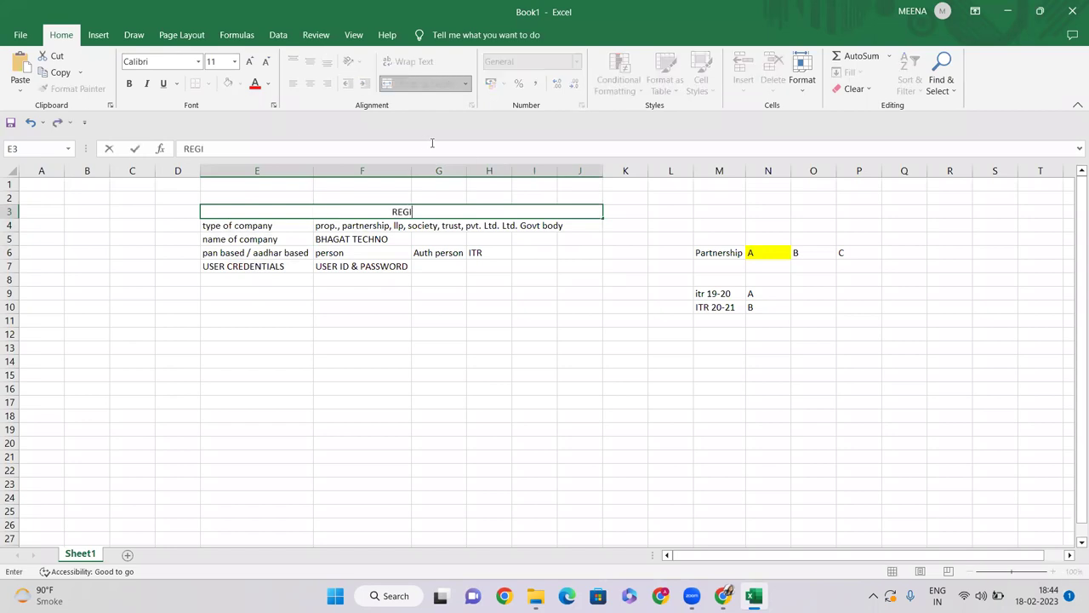
pyautogui.write('STRATION')
pyautogui.press('Return')
pyautogui.press('Up')
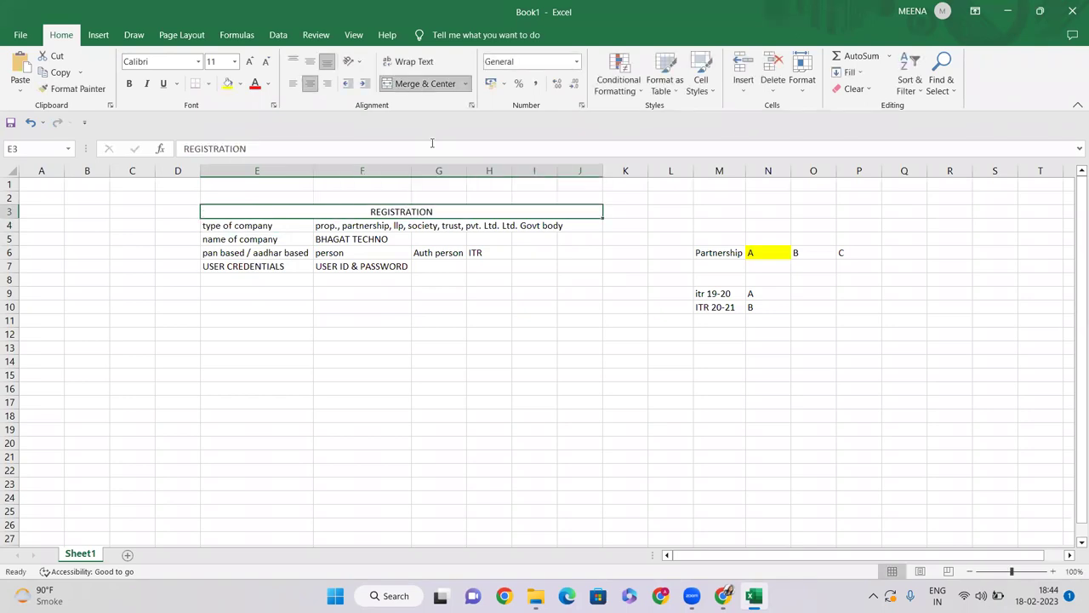
# Step: Style the REGISTRATION heading with dark-blue fill, white bold text at size 12
pyautogui.click(240, 84)
pyautogui.click(344, 210)
pyautogui.click(268, 83)
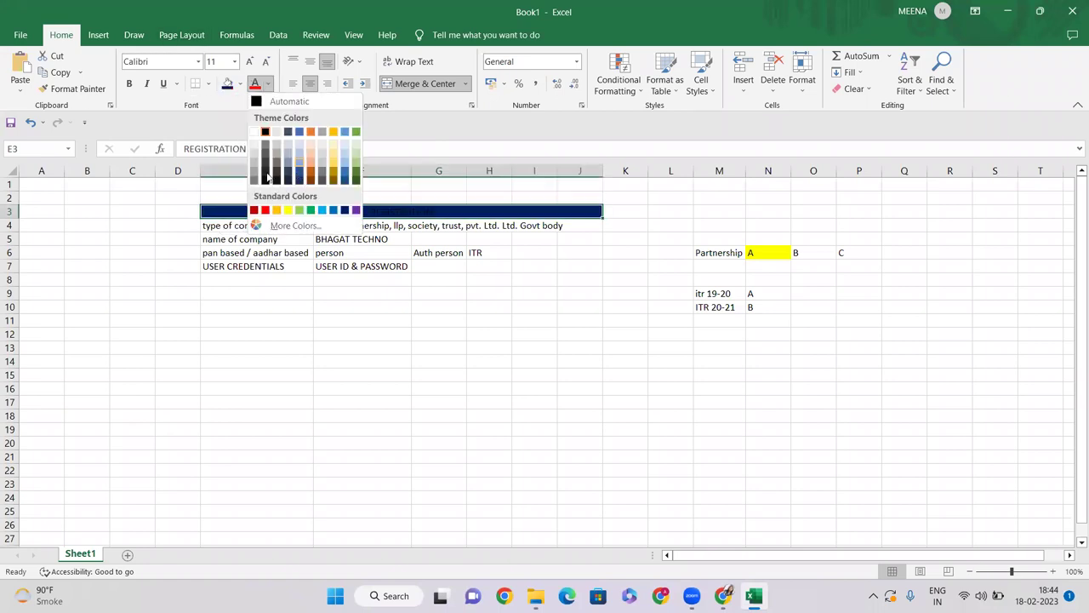
pyautogui.click(254, 131)
pyautogui.click(250, 62)
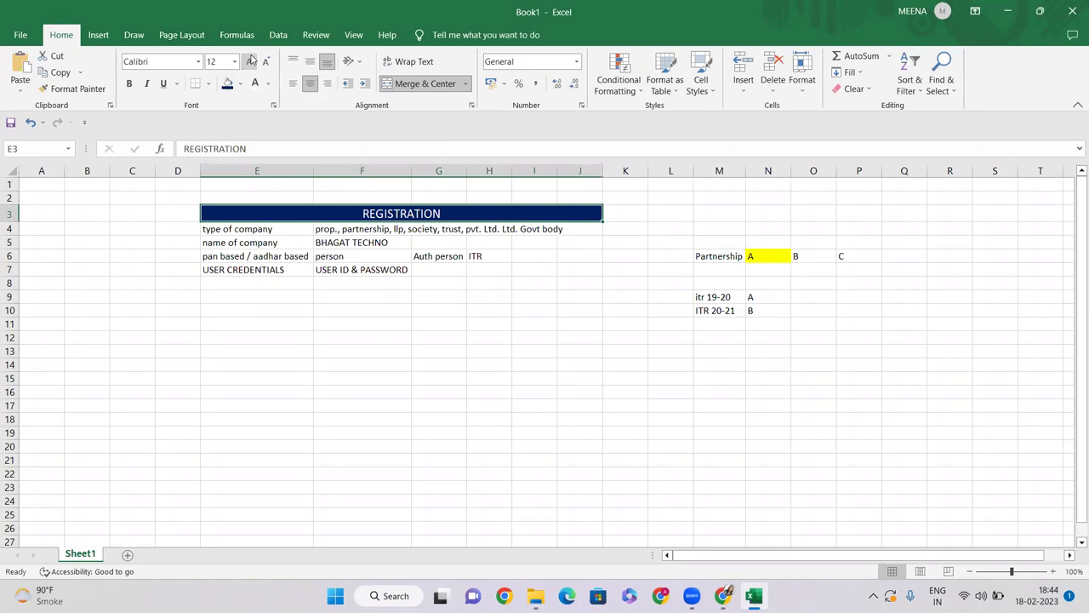
pyautogui.hotkey('ctrl', 'b')
pyautogui.click(396, 310)
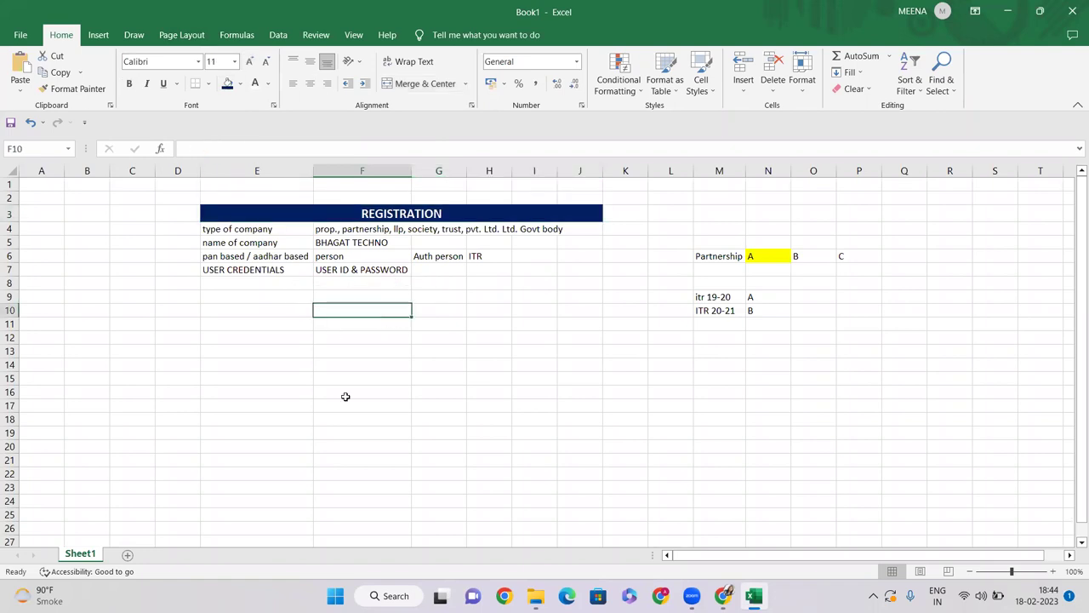
# Step: Merge E9:J9 and paste a copy of the REGISTRATION banner there
pyautogui.moveTo(242, 297); pyautogui.dragTo(584, 293)
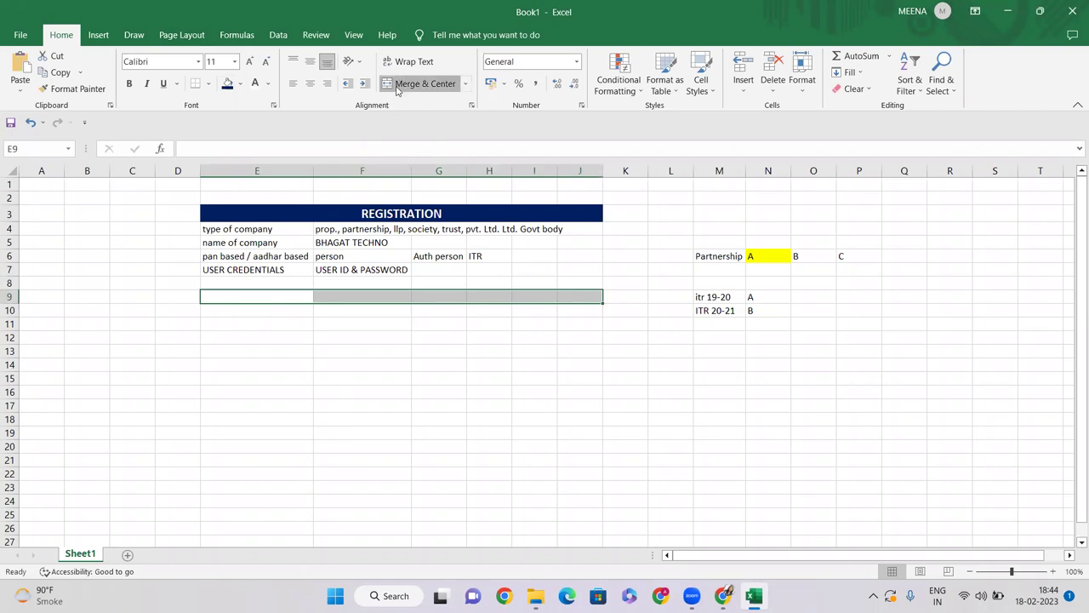
pyautogui.click(425, 84)
pyautogui.click(405, 214)
pyautogui.hotkey('ctrl', 'c')
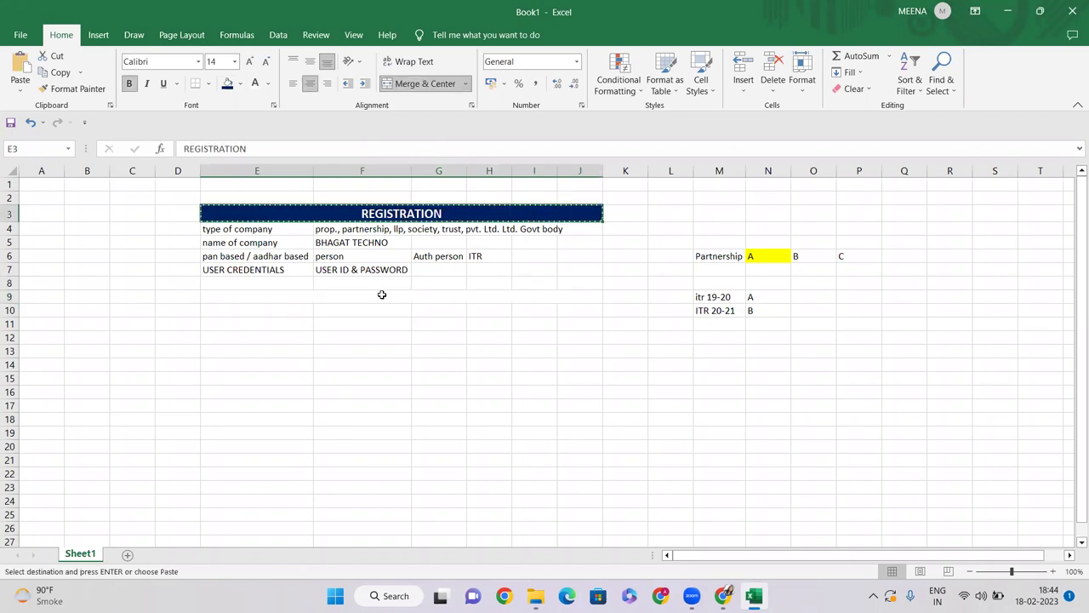
pyautogui.click(382, 294)
pyautogui.hotkey('ctrl', 'v')
pyautogui.click(437, 394)
pyautogui.click(447, 302)
# Step: Retitle the pasted banner in row 9 to PROFILE UPDATE
pyautogui.doubleClick(328, 301)
pyautogui.doubleClick(328, 301)
pyautogui.write('PROFILE UPD')
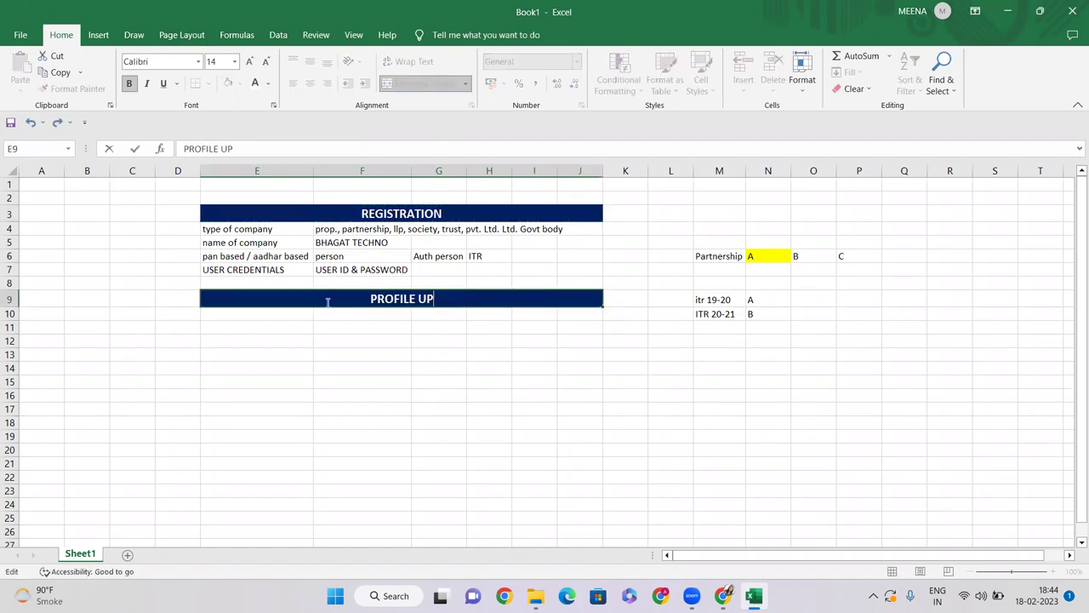
pyautogui.press('BackSpace')
pyautogui.press('BackSpace')
pyautogui.write('PDATE')
pyautogui.press('Return')
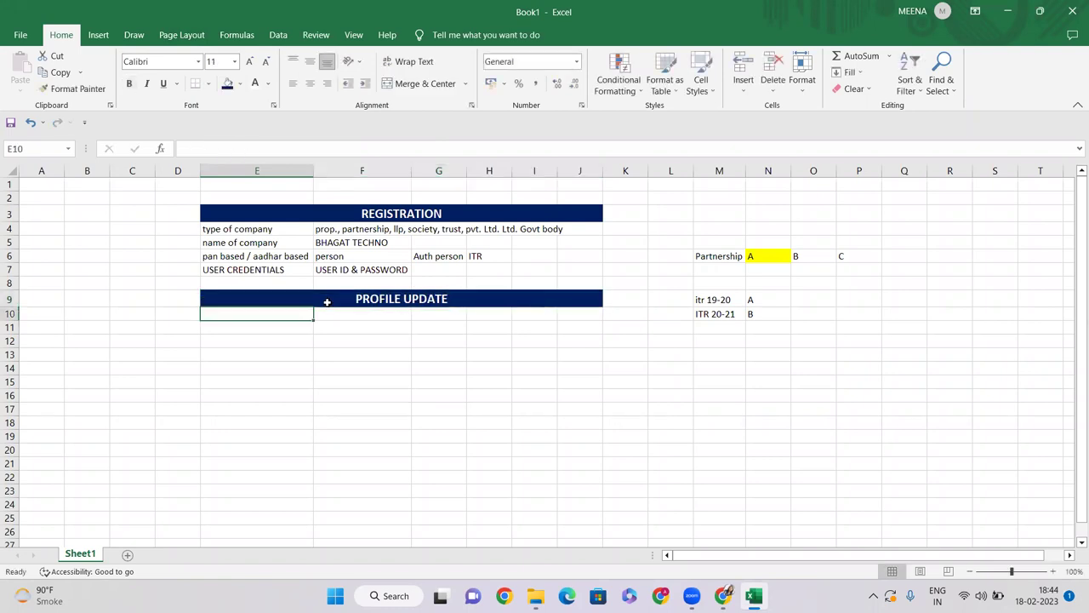
pyautogui.click(362, 300)
pyautogui.click(383, 412)
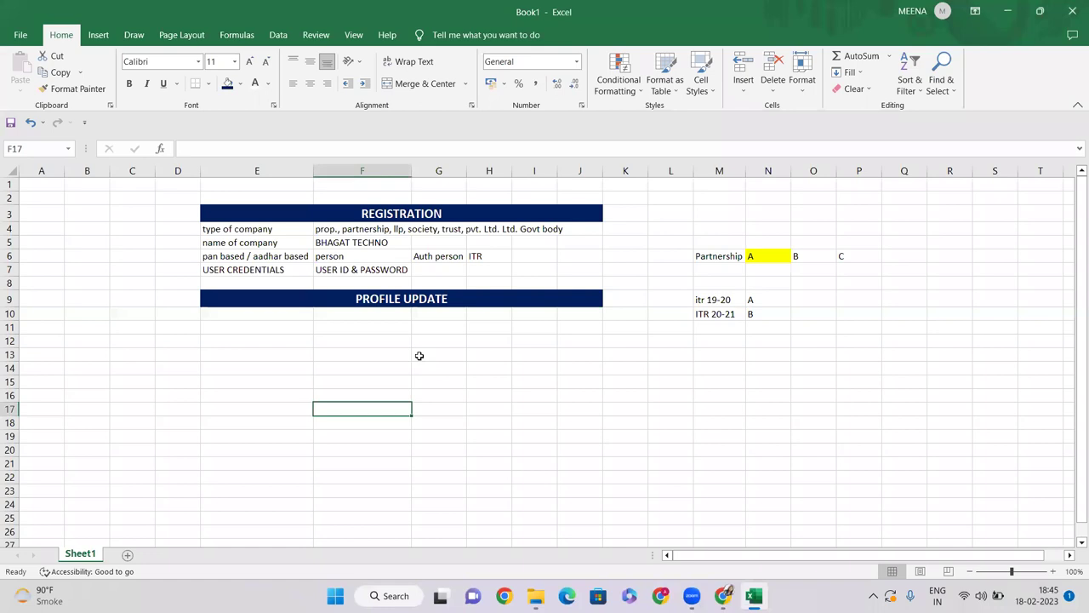
# Step: Look over the sheet, including the ITR 20-21 entry
pyautogui.click(631, 373)
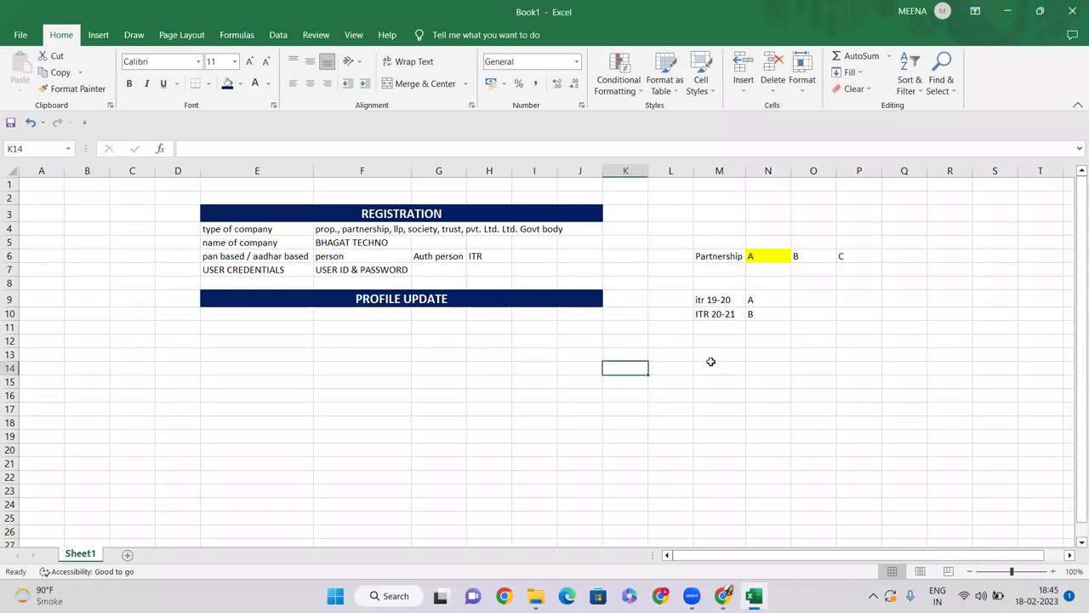
pyautogui.click(768, 317)
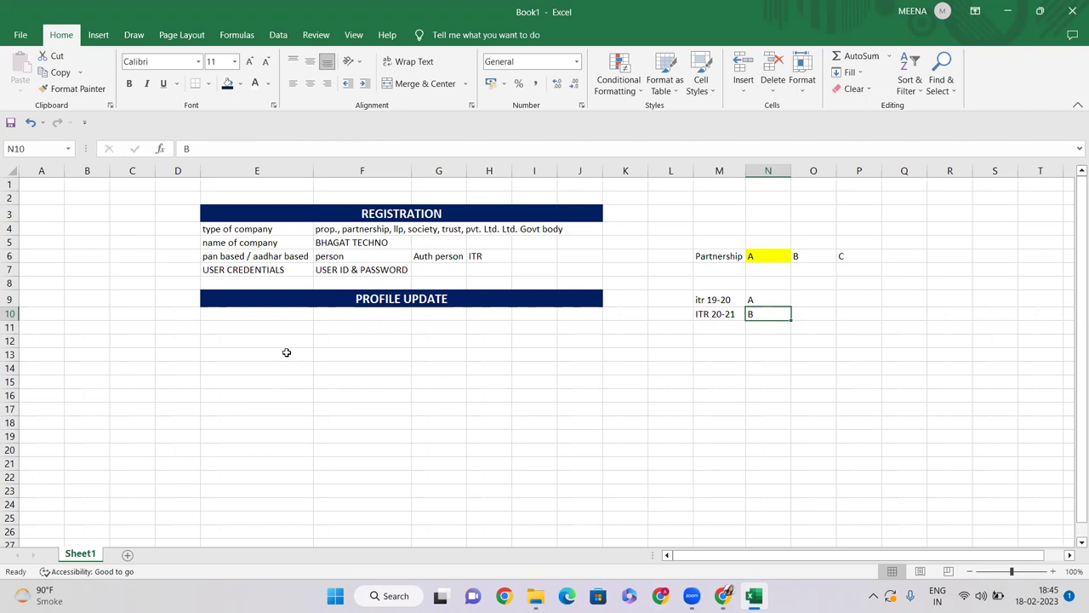
pyautogui.click(288, 342)
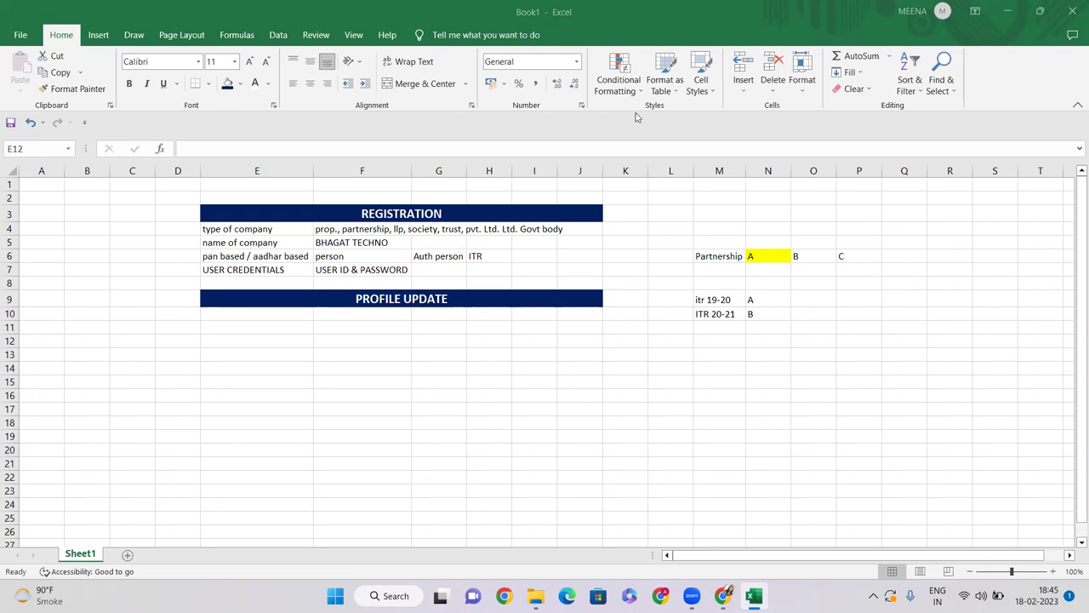
# Step: Enter COMPANY PANCARD in E11 and compare it with the type of company options
pyautogui.click(272, 313)
pyautogui.click(276, 331)
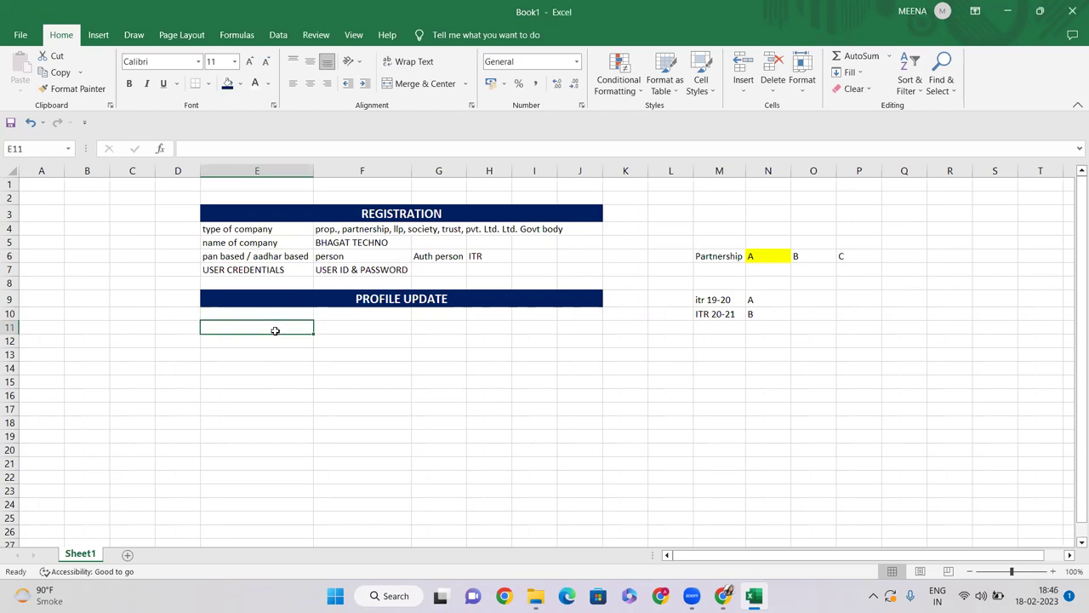
pyautogui.write('COMPANY PANCARD')
pyautogui.press('Return')
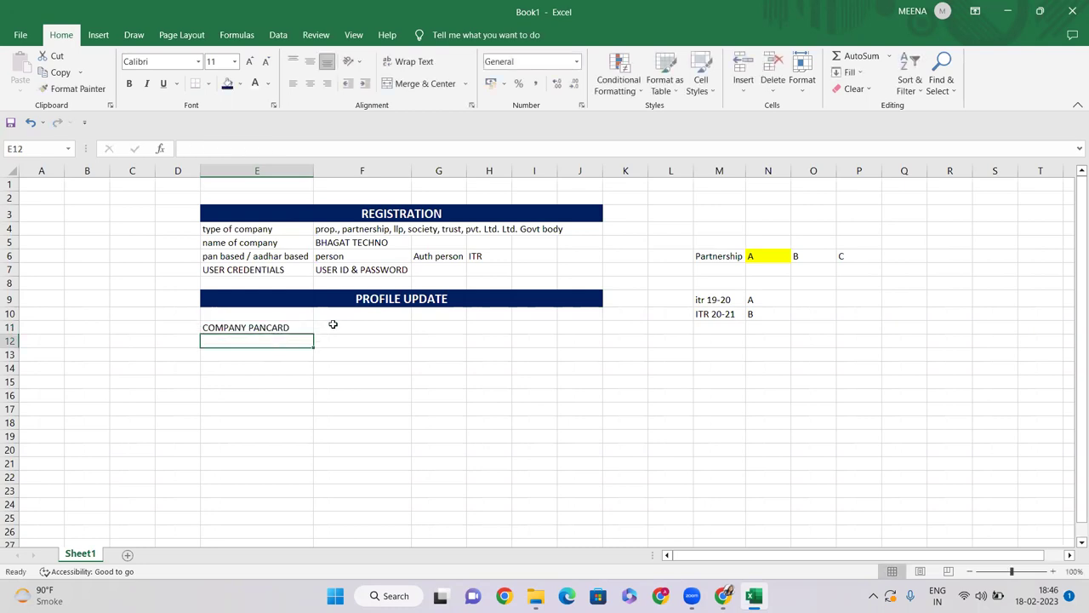
pyautogui.click(332, 324)
pyautogui.click(262, 327)
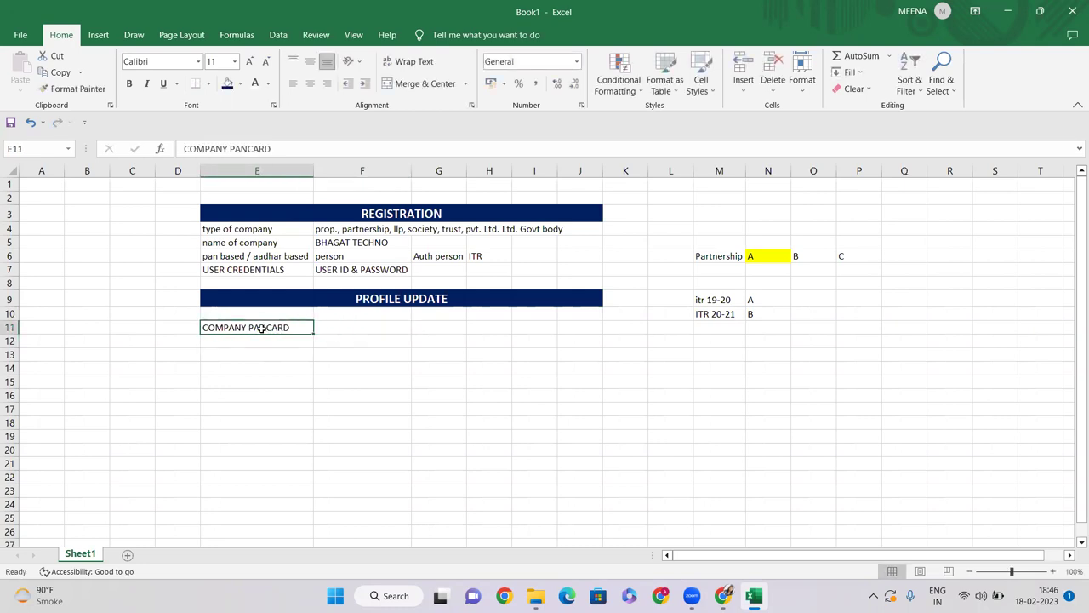
pyautogui.click(351, 326)
pyautogui.click(330, 228)
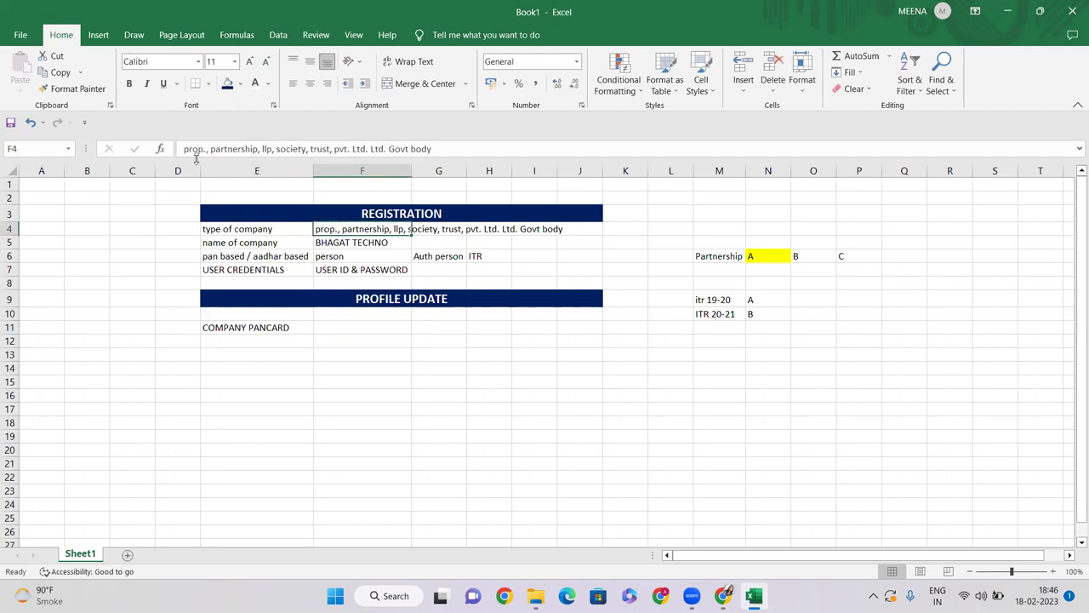
# Step: Inspect the company types in F4's text, such as prop., without editing it
pyautogui.moveTo(210, 149); pyautogui.dragTo(525, 142)
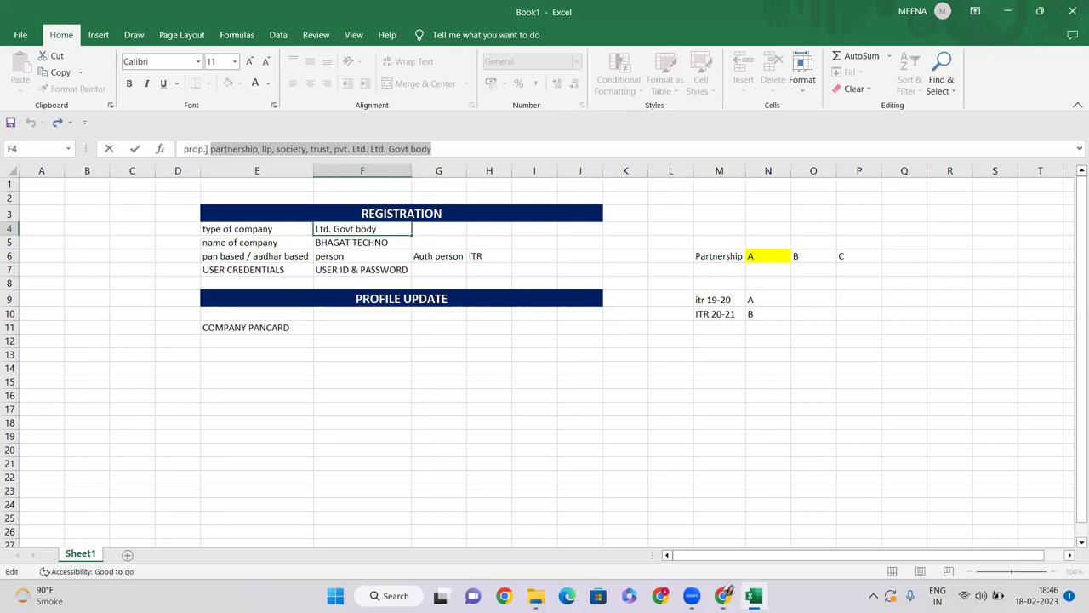
pyautogui.click(195, 149)
pyautogui.doubleClick(195, 149)
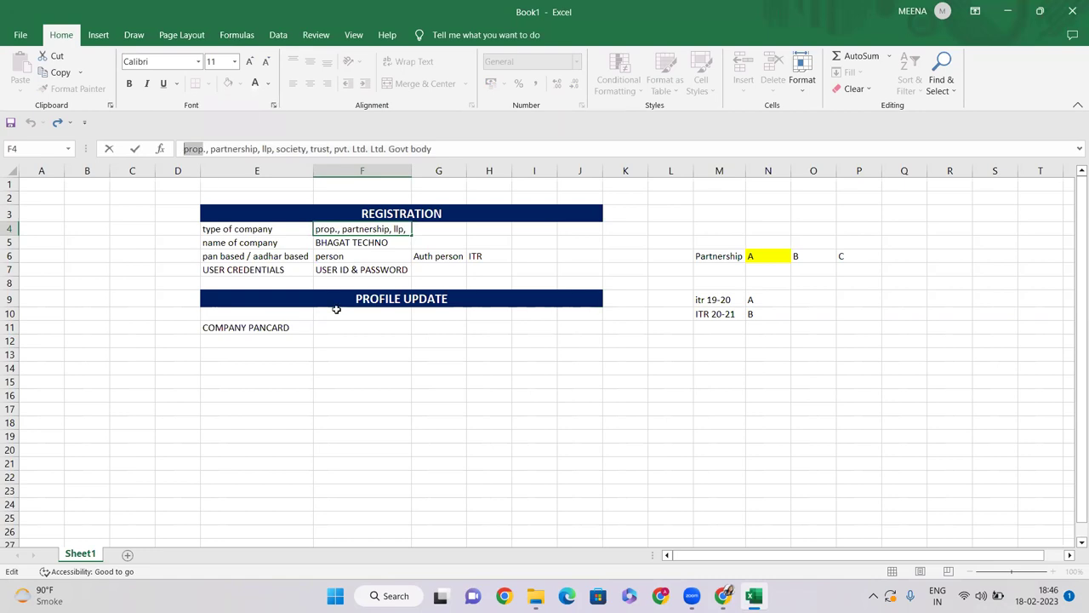
pyautogui.click(255, 327)
# Step: Review the cells beside and below COMPANY PANCARD, then switch to the GeM page
pyautogui.click(359, 325)
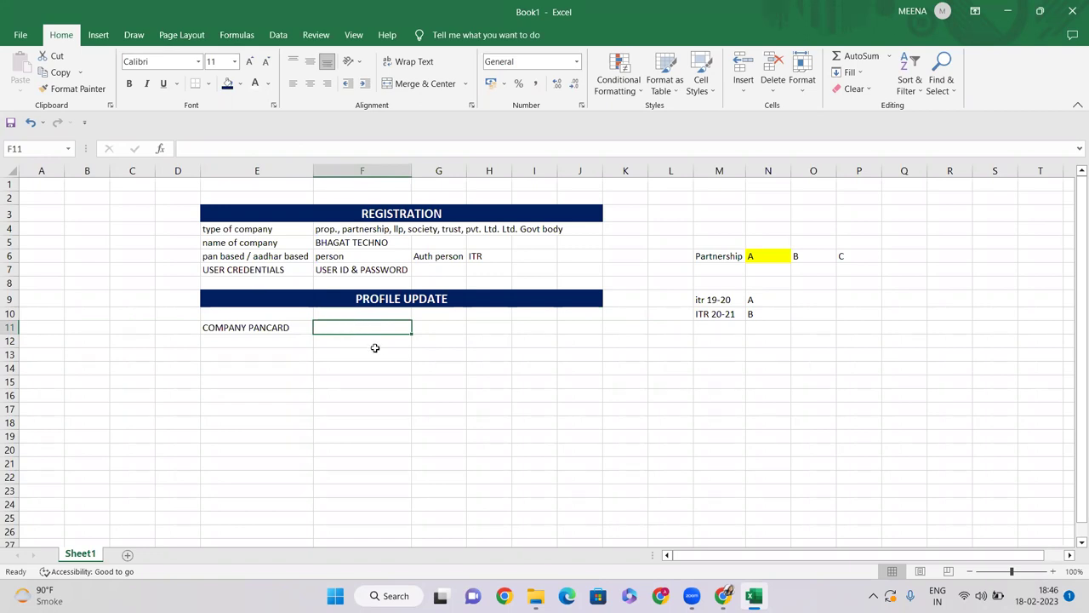
pyautogui.click(362, 230)
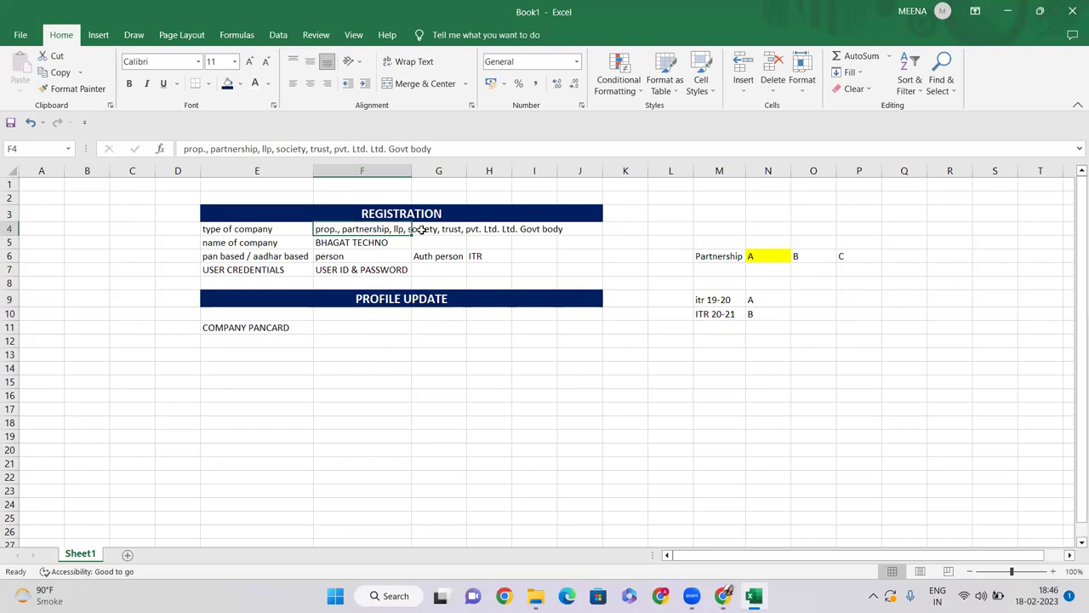
pyautogui.click(353, 328)
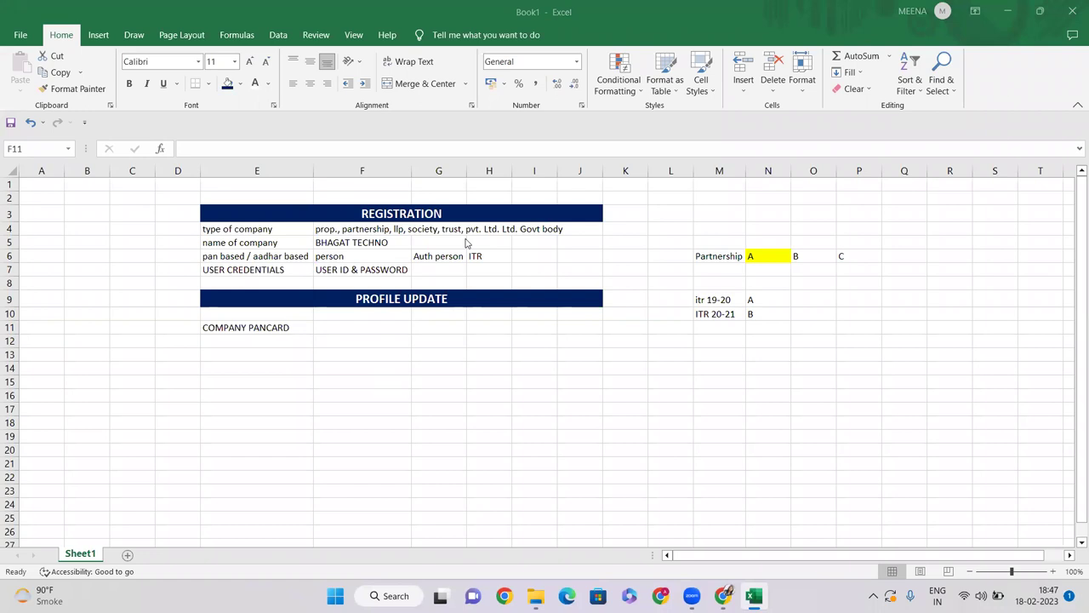
pyautogui.click(250, 337)
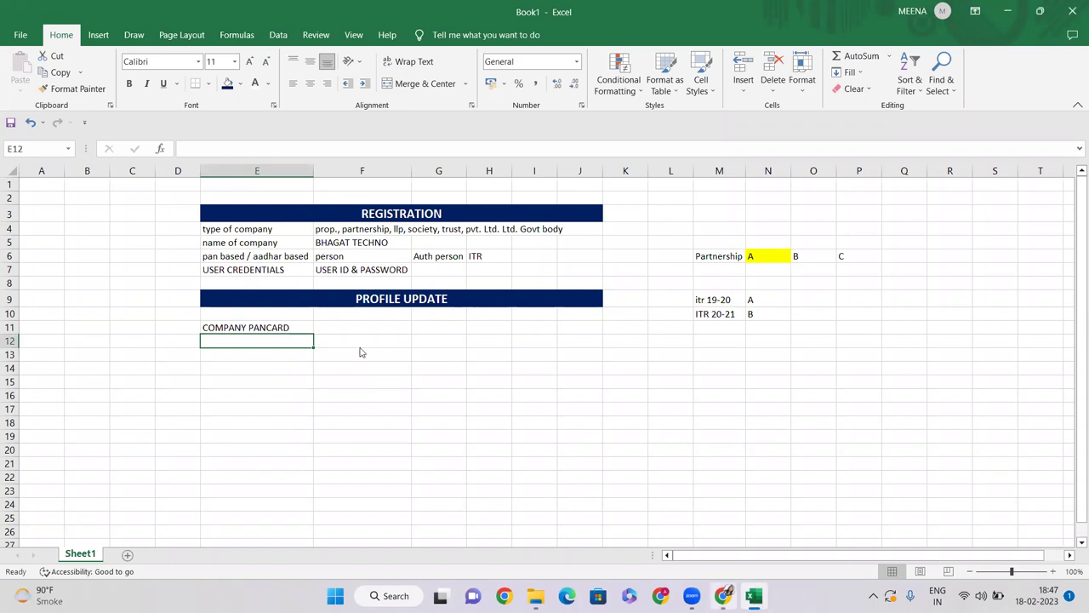
pyautogui.hotkey('alt', 'Tab')
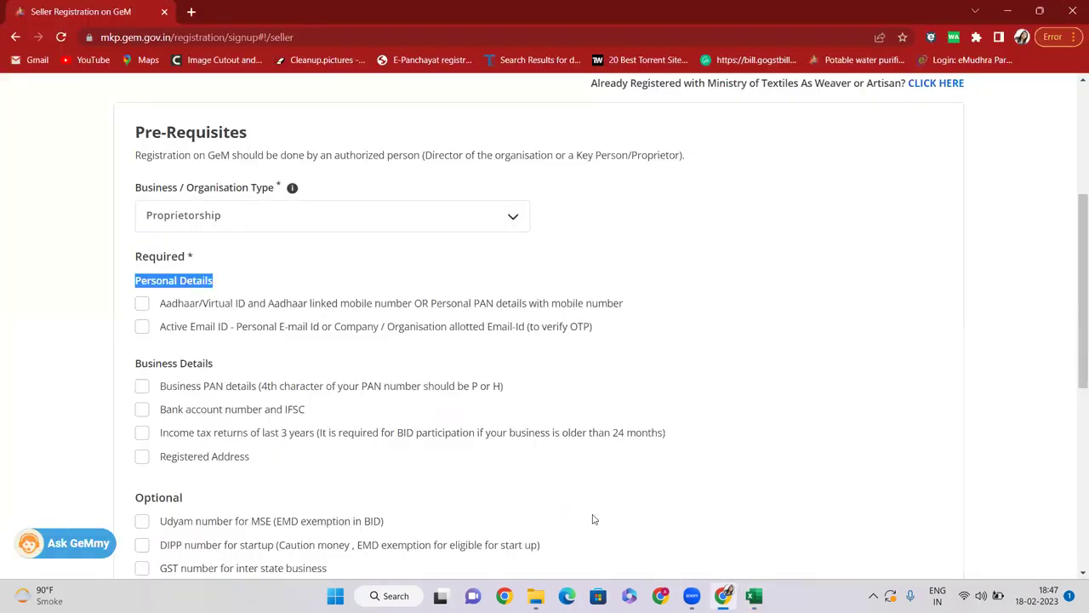
# Step: Insert a new row 7 above USER CREDENTIALS and label it EMAIL ID
pyautogui.hotkey('alt', 'Tab')
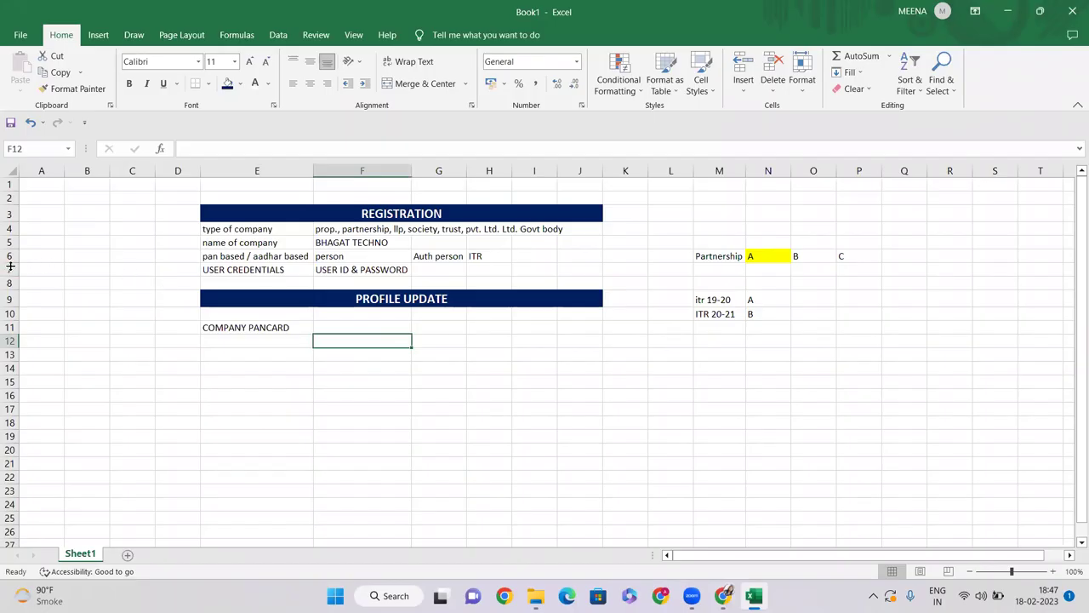
pyautogui.rightClick(12, 270)
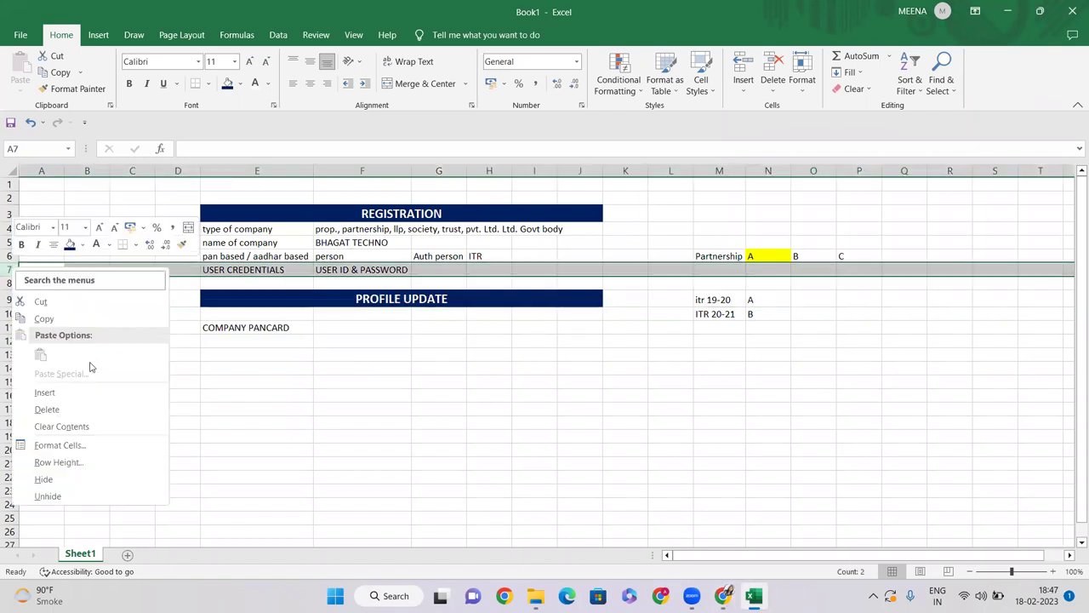
pyautogui.click(51, 400)
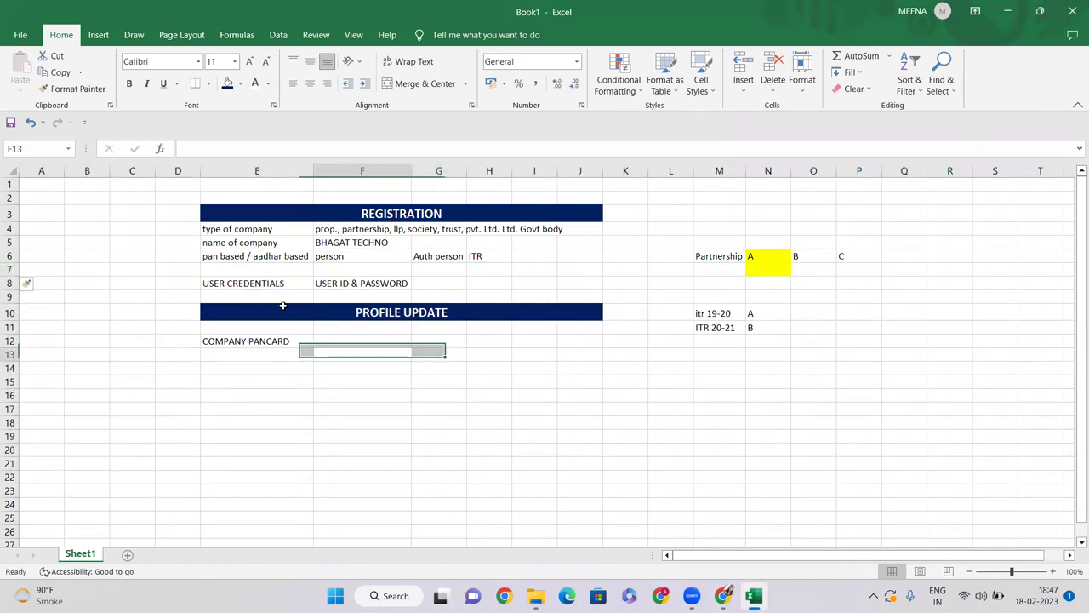
pyautogui.click(255, 270)
pyautogui.write('EMAIL ID')
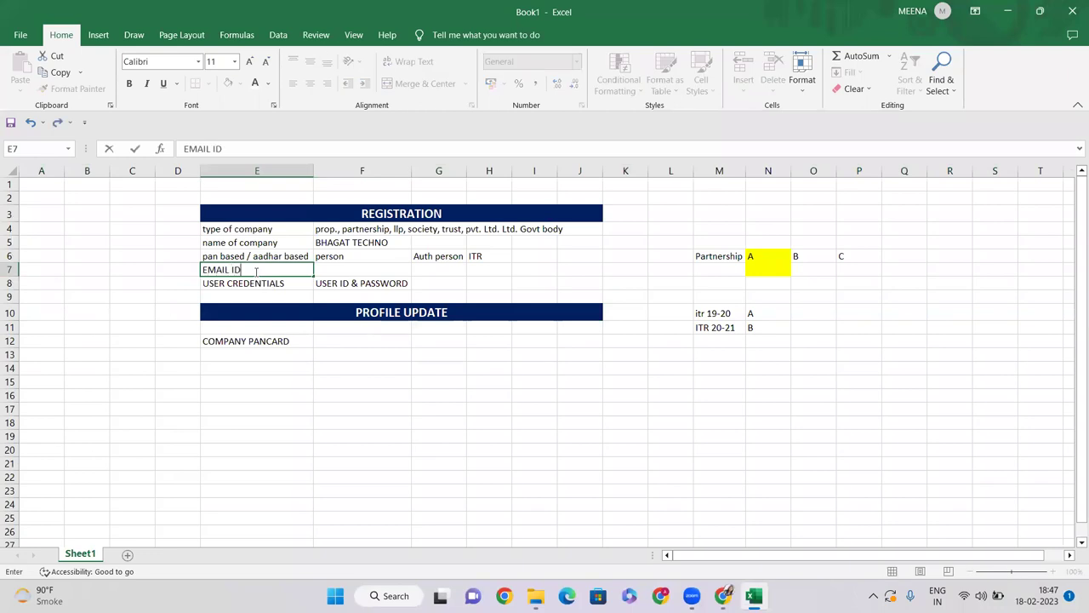
pyautogui.press('Return')
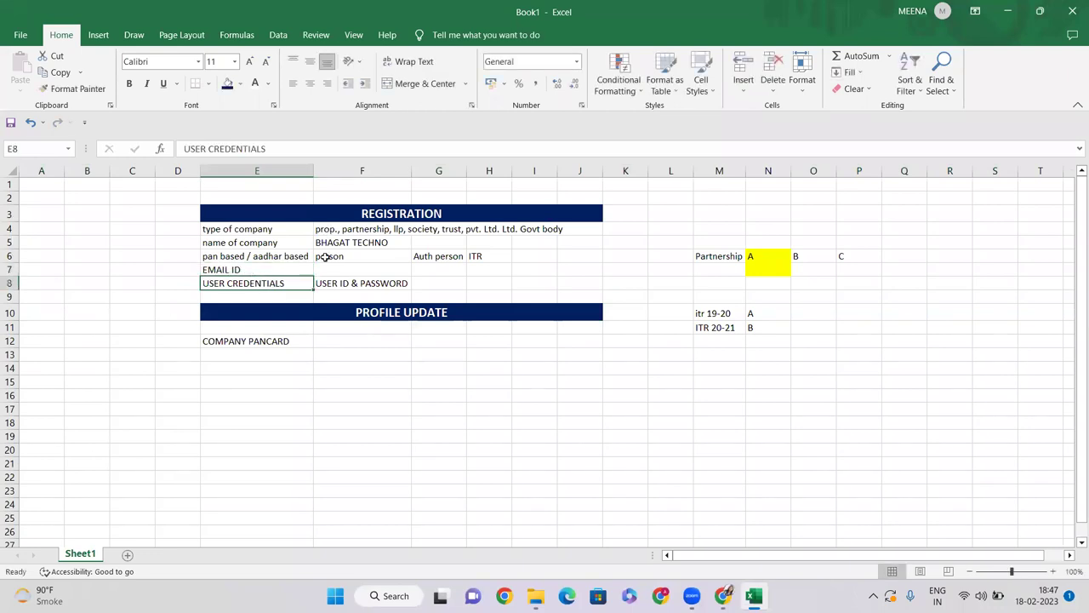
# Step: Review the EMAIL ID and PROFILE UPDATE rows, then switch back to the GeM page
pyautogui.click(253, 271)
pyautogui.click(345, 271)
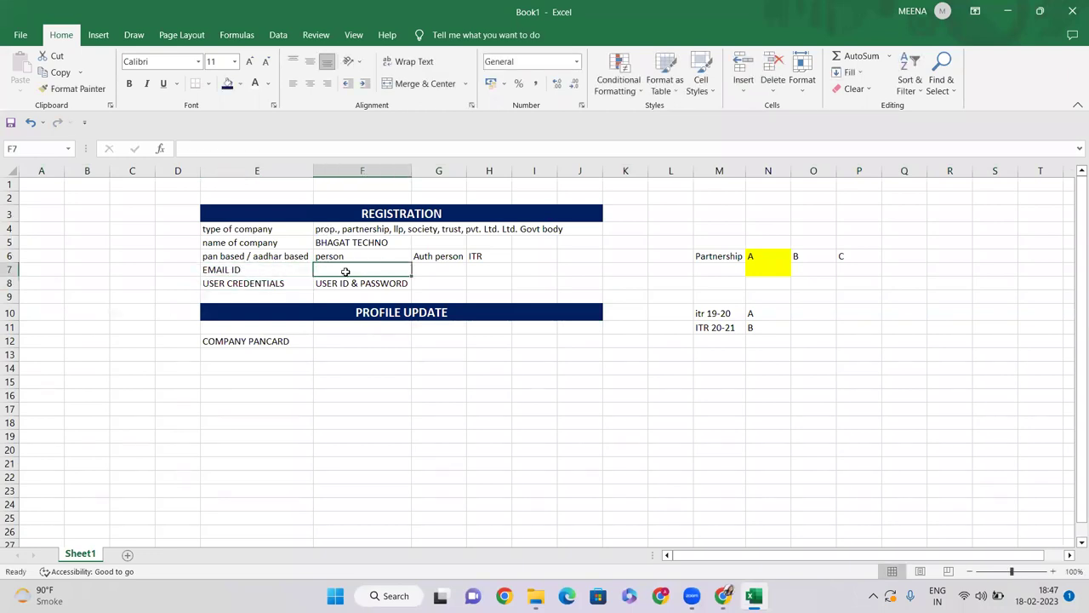
pyautogui.click(288, 355)
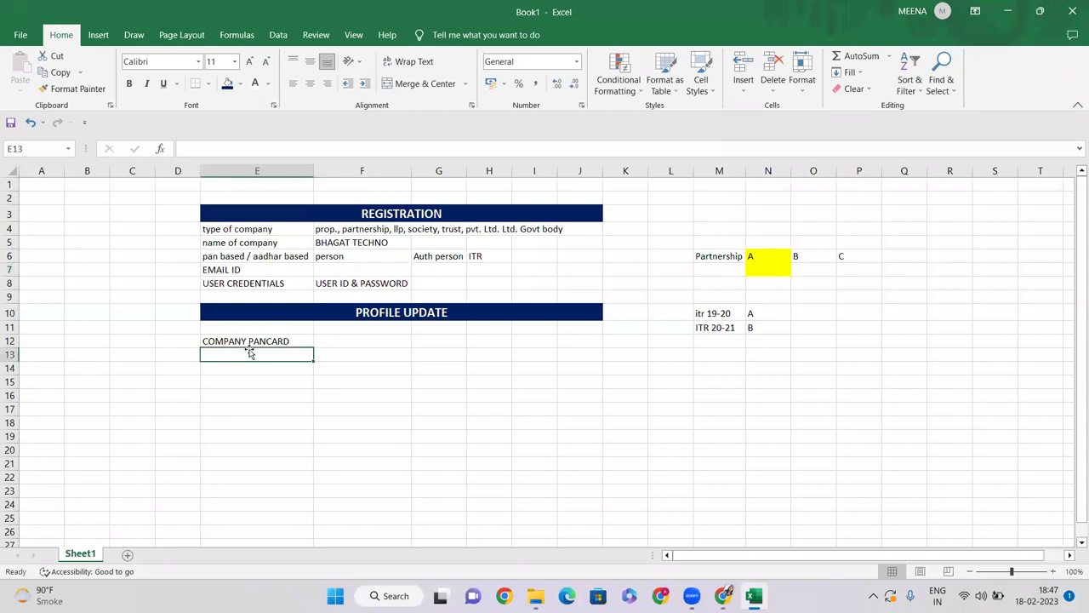
pyautogui.click(250, 342)
pyautogui.hotkey('alt', 'Tab')
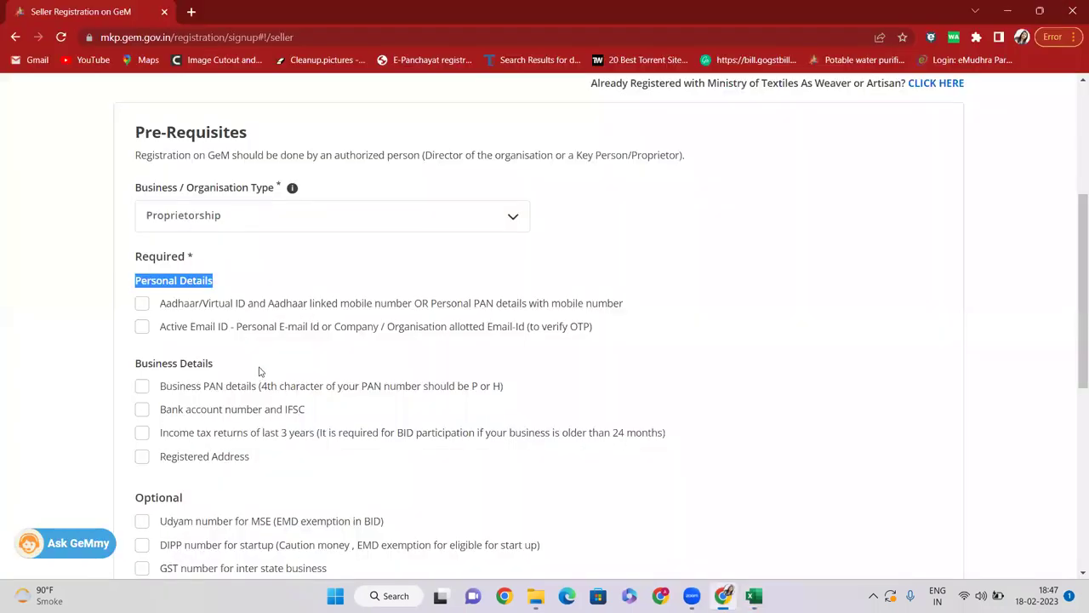
# Step: Paste the Bank account number and IFSC requirement into E13 and autofit column E
pyautogui.scroll(-1, 256, 372)
pyautogui.click(187, 324)
pyautogui.moveTo(159, 320); pyautogui.dragTo(252, 322)
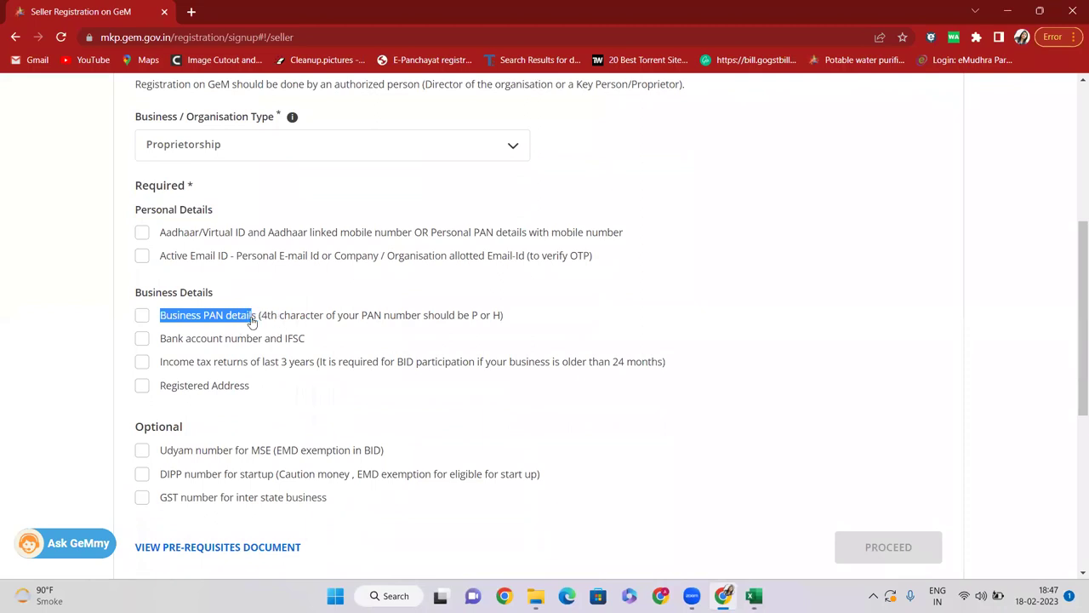
pyautogui.moveTo(157, 342); pyautogui.dragTo(304, 342)
pyautogui.hotkey('ctrl', 'c')
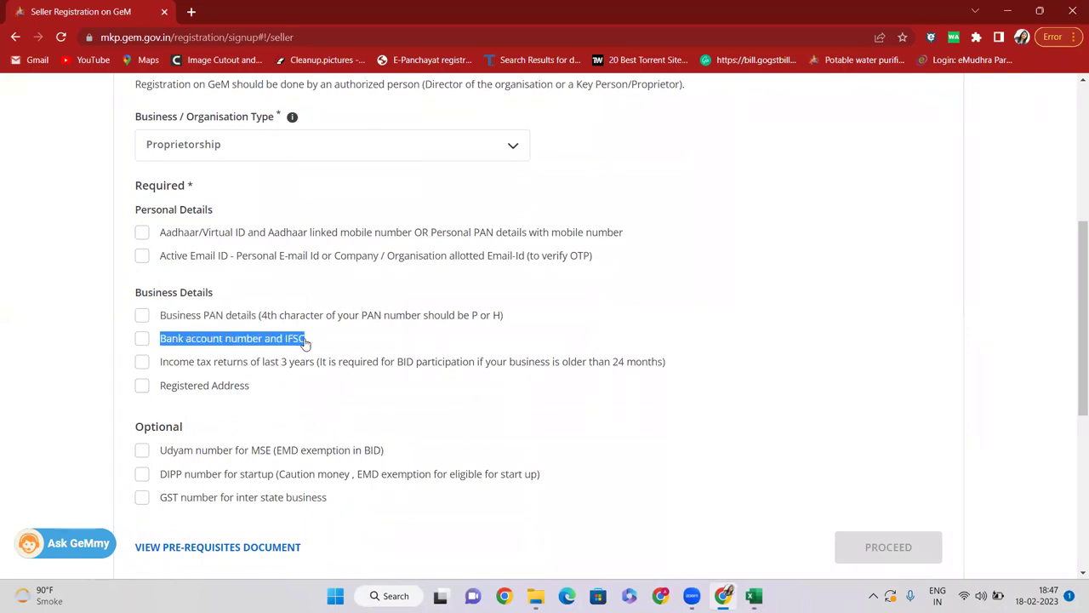
pyautogui.hotkey('alt', 'Tab')
pyautogui.click(257, 354)
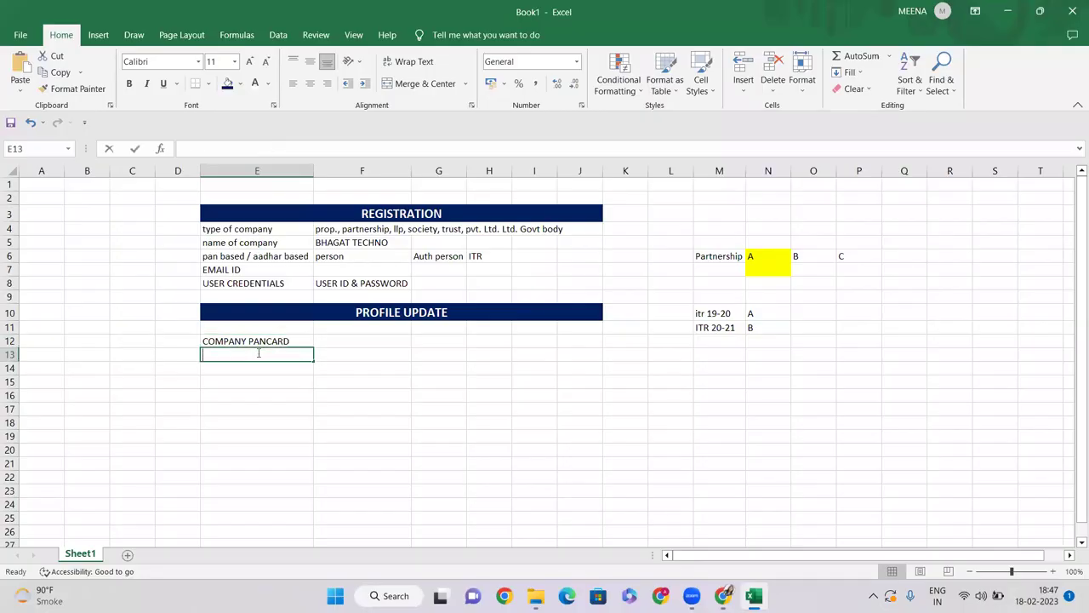
pyautogui.hotkey('ctrl', 'v')
pyautogui.click(272, 398)
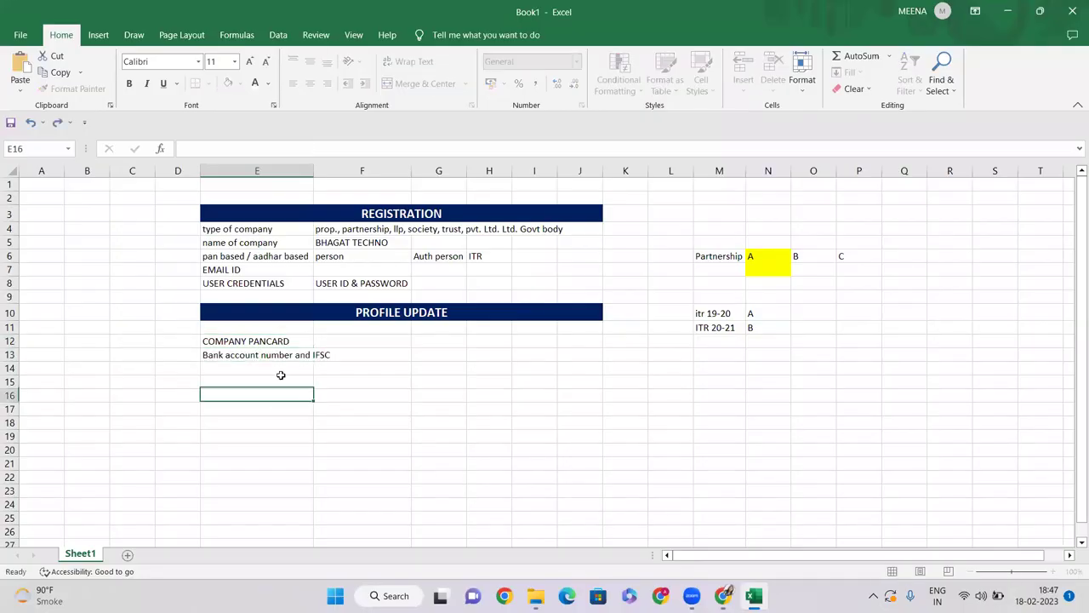
pyautogui.doubleClick(313, 171)
# Step: Copy 'Registered Address' from the GeM page into cell E14
pyautogui.hotkey('alt', 'Tab')
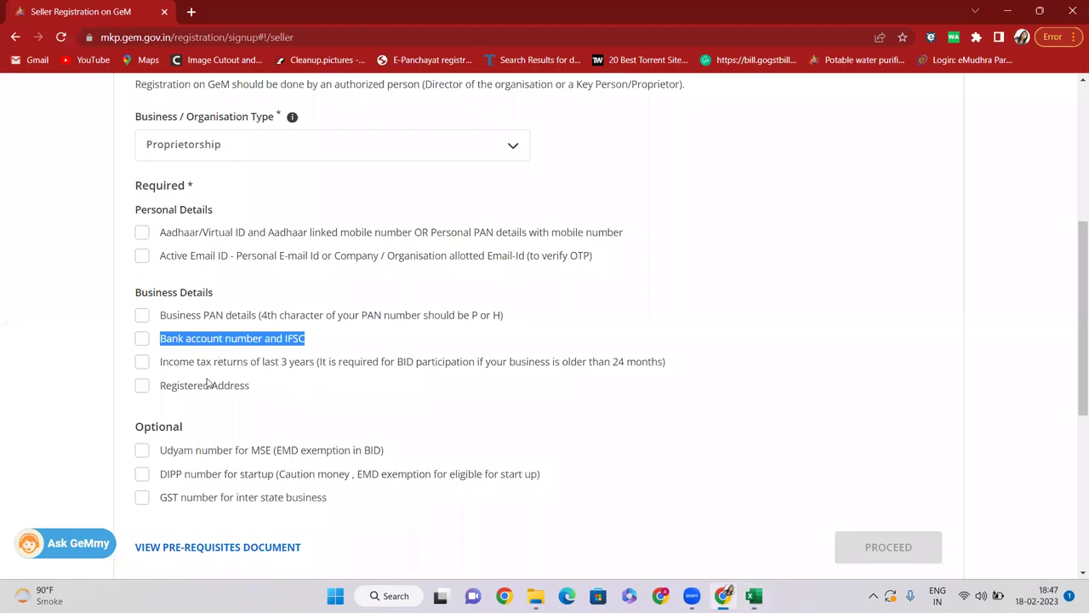
pyautogui.moveTo(160, 394); pyautogui.dragTo(249, 396)
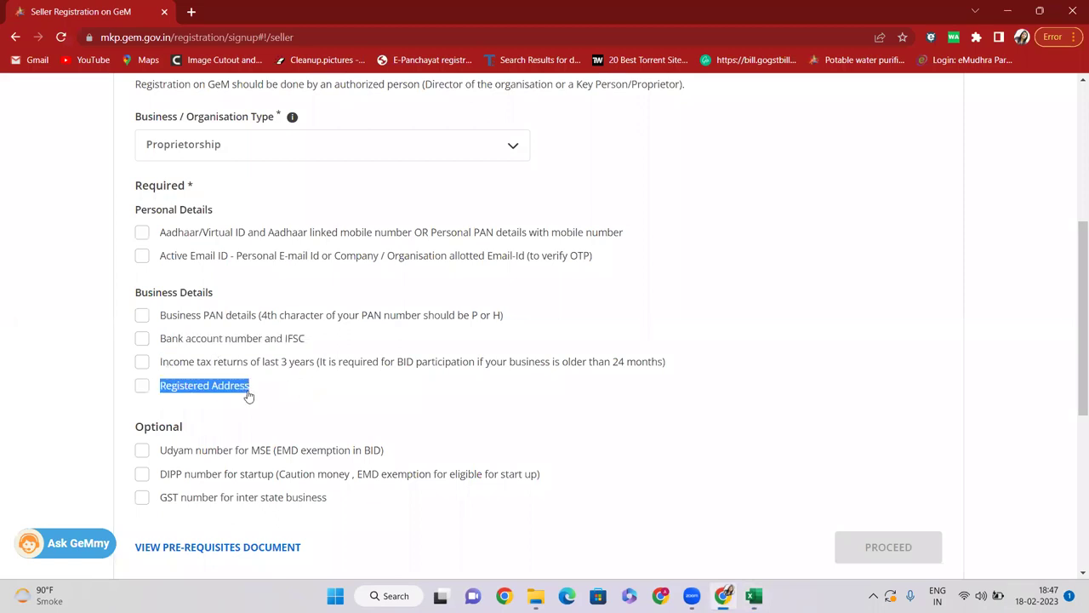
pyautogui.hotkey('ctrl', 'c')
pyautogui.hotkey('alt', 'Tab')
pyautogui.click(235, 368)
pyautogui.doubleClick(235, 368)
pyautogui.hotkey('ctrl', 'v')
pyautogui.click(253, 412)
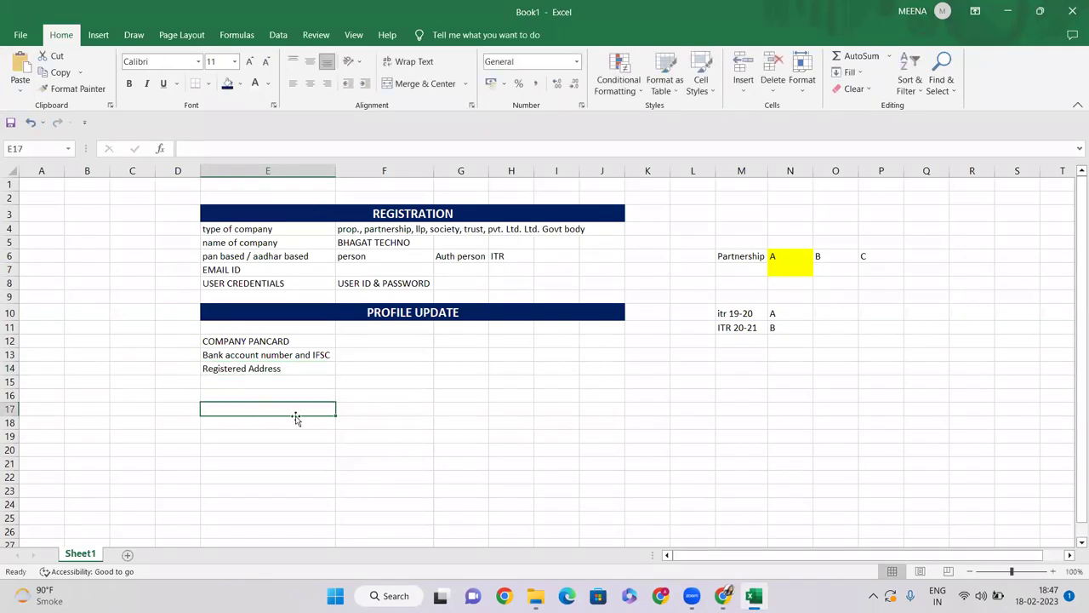
# Step: Review the three PROFILE UPDATE entries: COMPANY PANCARD, bank account details, Registered Address
pyautogui.hotkey('alt', 'Tab')
pyautogui.scroll(-2, 285, 418)
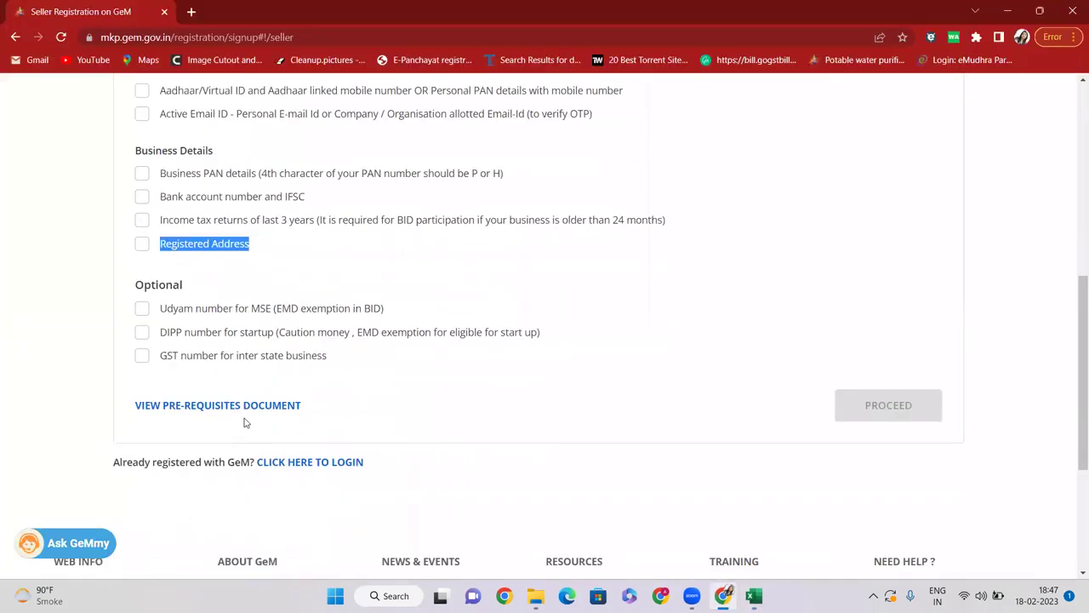
pyautogui.hotkey('alt', 'Tab')
pyautogui.moveTo(239, 344); pyautogui.dragTo(272, 372)
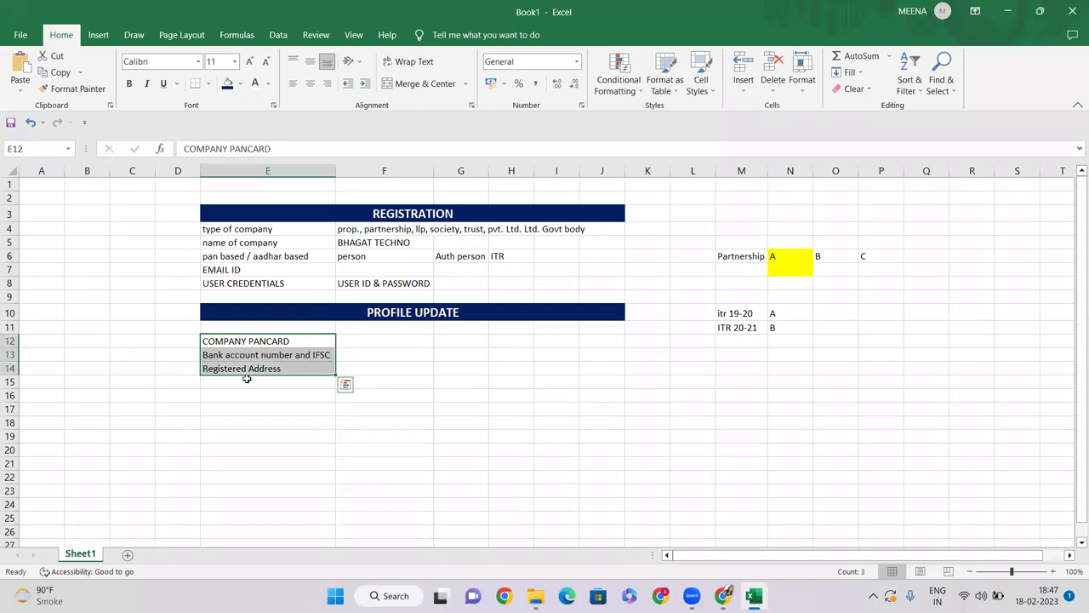
pyautogui.click(248, 344)
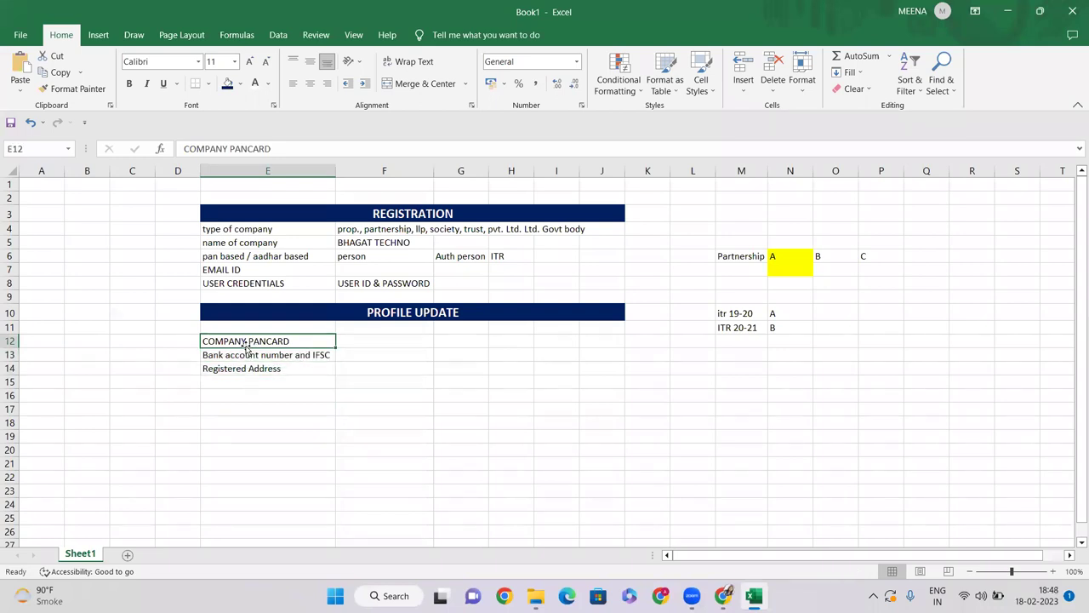
pyautogui.click(229, 358)
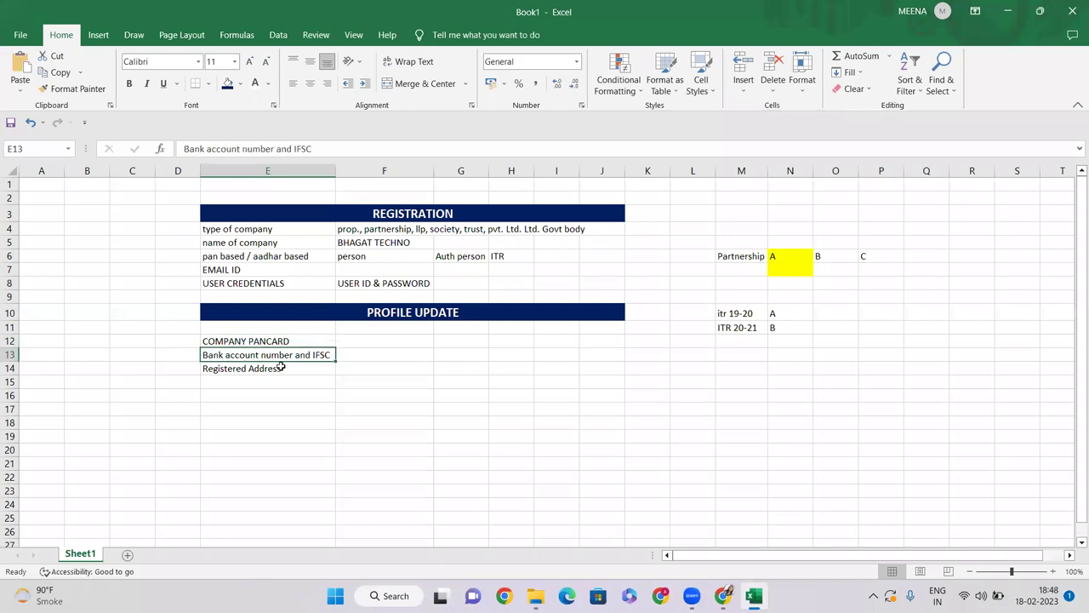
pyautogui.click(257, 370)
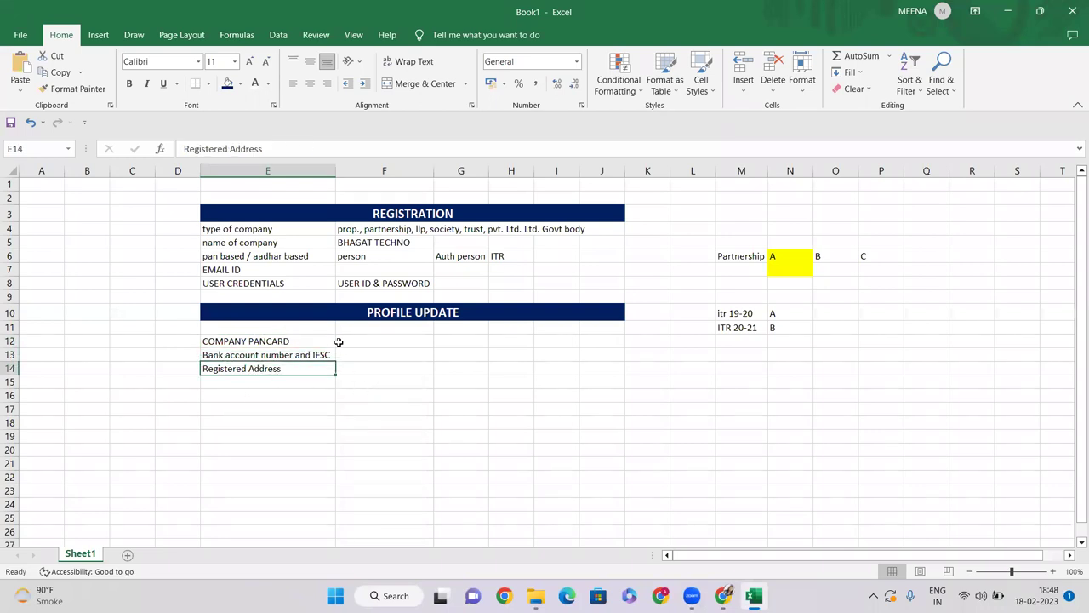
pyautogui.moveTo(306, 340); pyautogui.dragTo(311, 366)
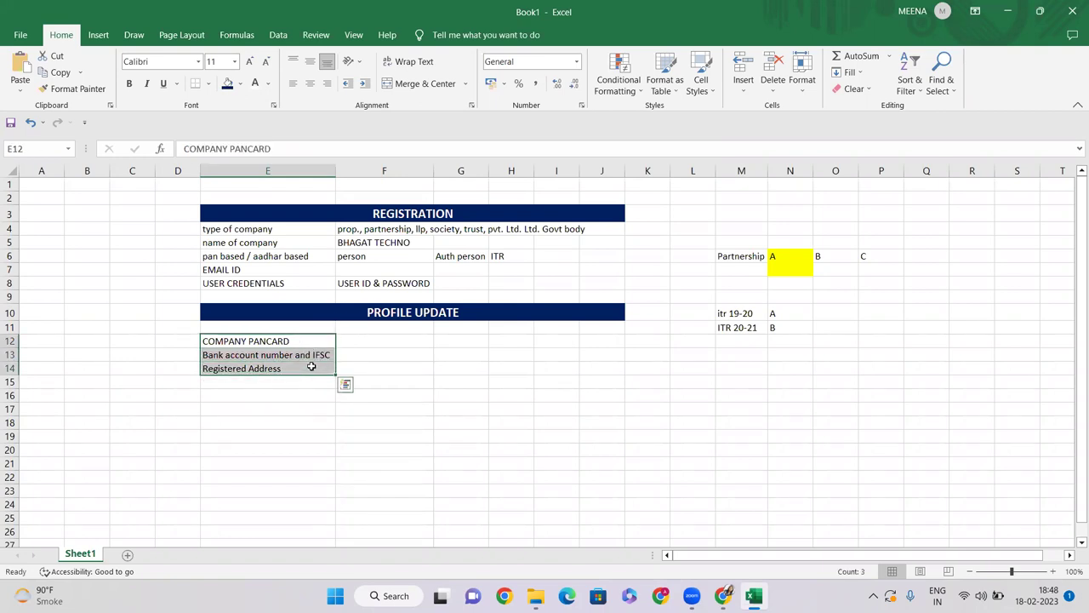
pyautogui.click(272, 385)
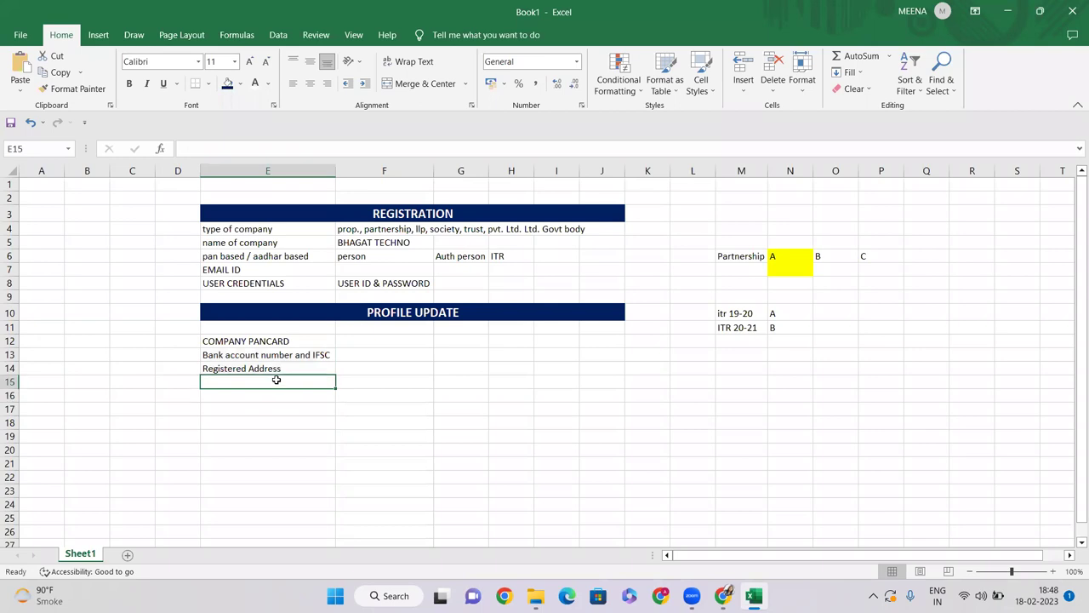
# Step: Enter 'E-INVOICE DECLREATION' in E15 below Registered Address
pyautogui.write('E-I')
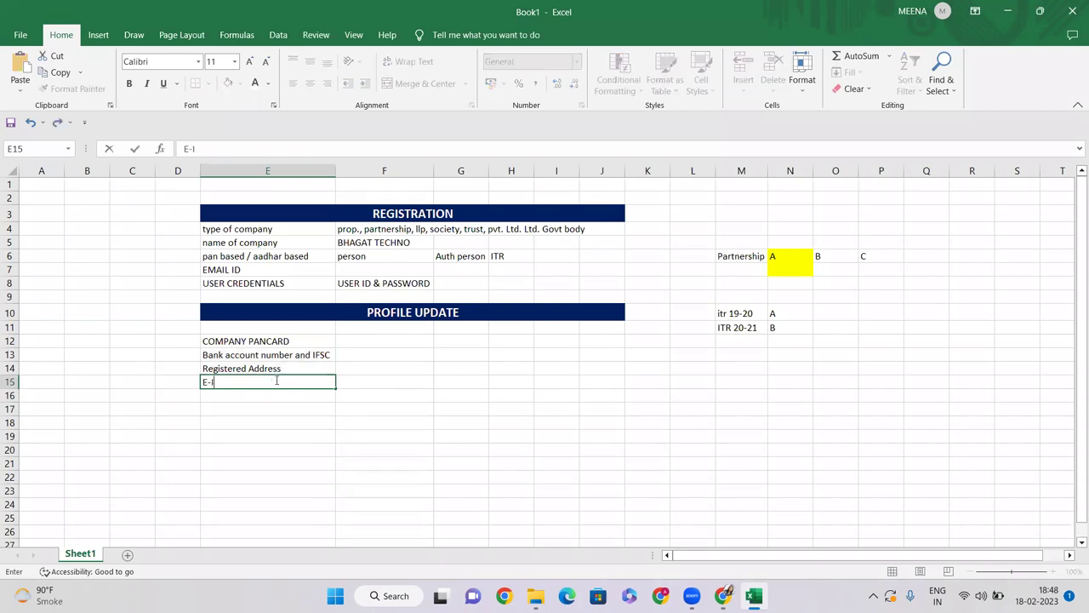
pyautogui.write('NVOICE DECL')
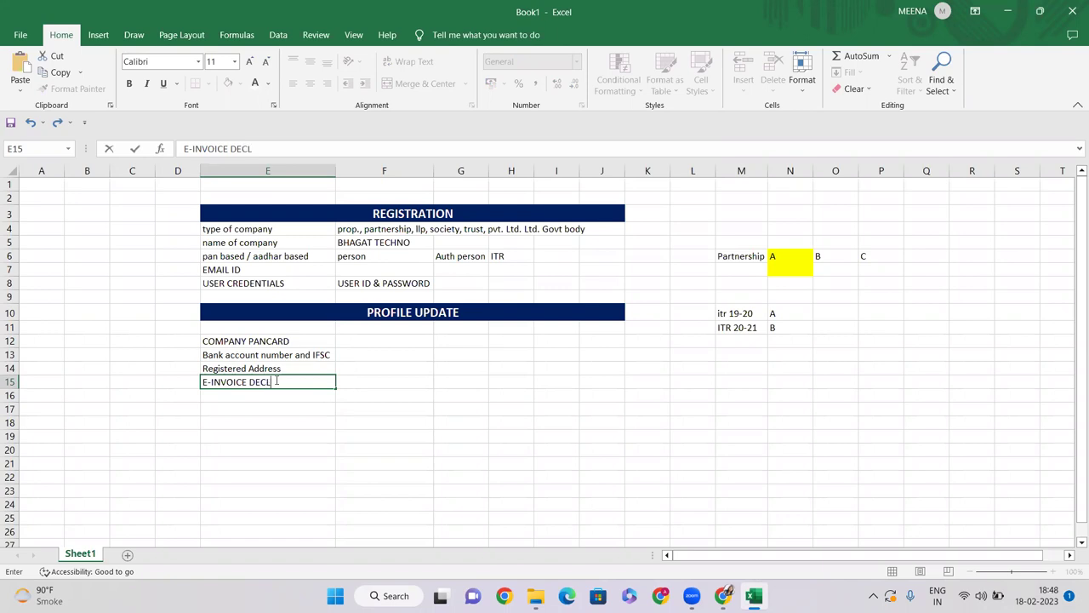
pyautogui.write('REATION')
pyautogui.press('Return')
pyautogui.click(280, 382)
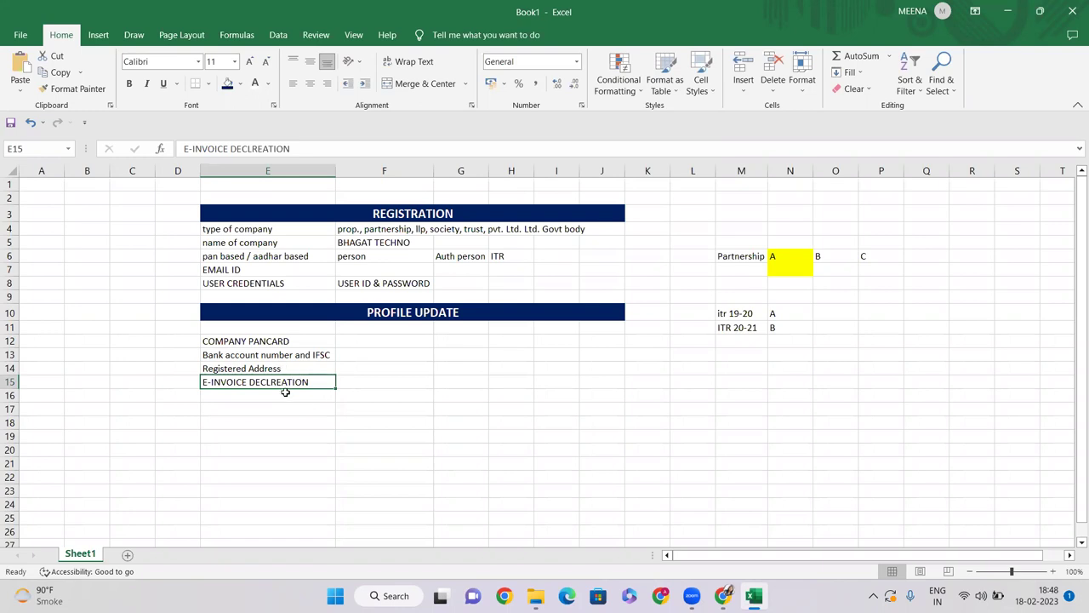
pyautogui.click(285, 393)
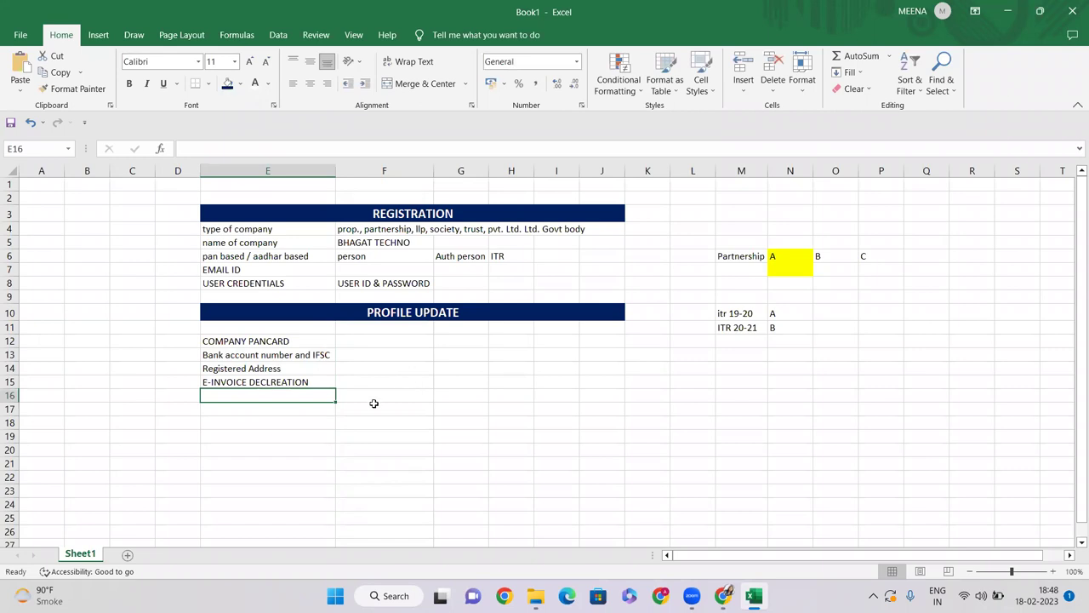
# Step: Copy the PROFILE UPDATE heading bar into row 17 and retitle it OPTIONAL
pyautogui.click(385, 313)
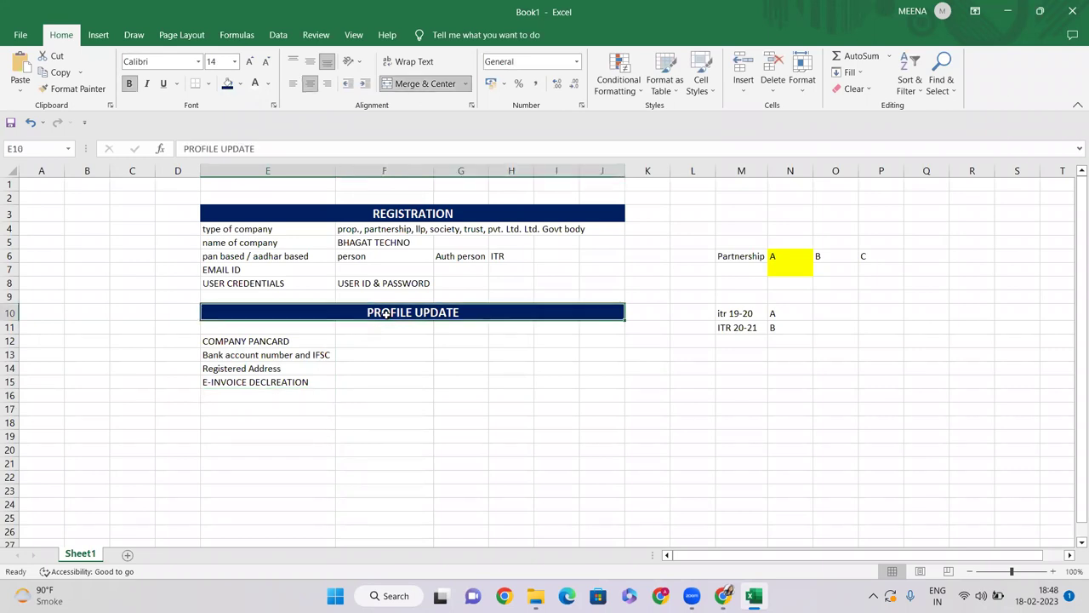
pyautogui.hotkey('ctrl', 'c')
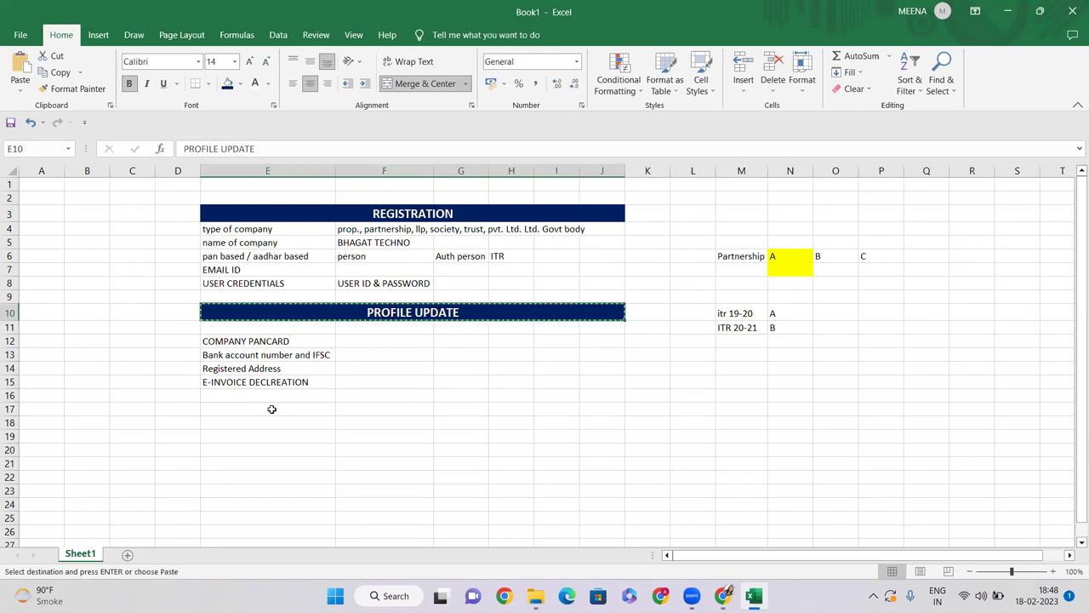
pyautogui.click(271, 408)
pyautogui.hotkey('ctrl', 'v')
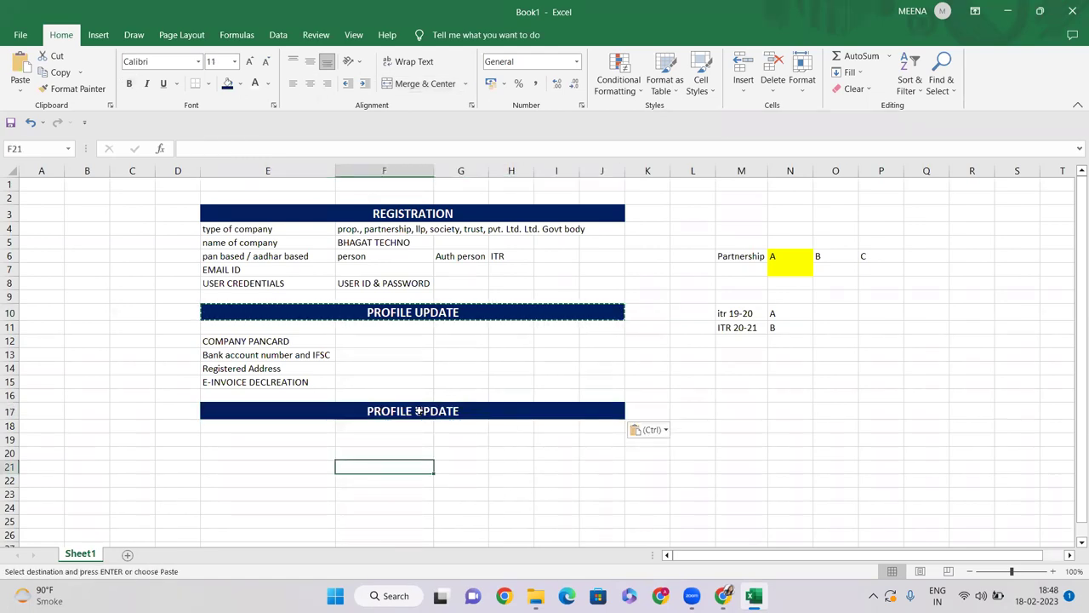
pyautogui.doubleClick(423, 411)
pyautogui.moveTo(473, 413); pyautogui.dragTo(368, 411)
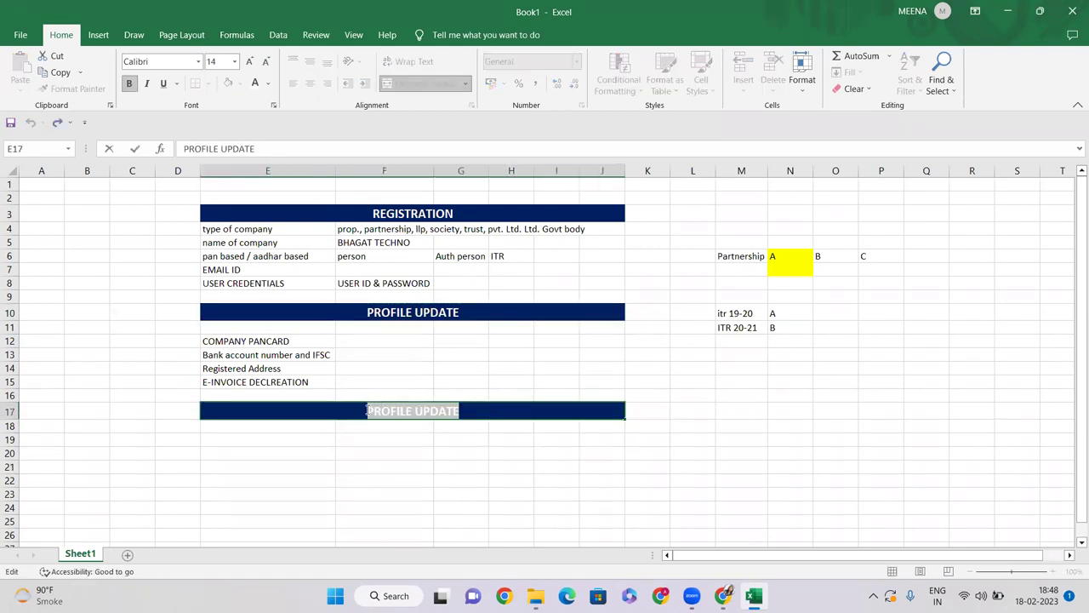
pyautogui.press('BackSpace')
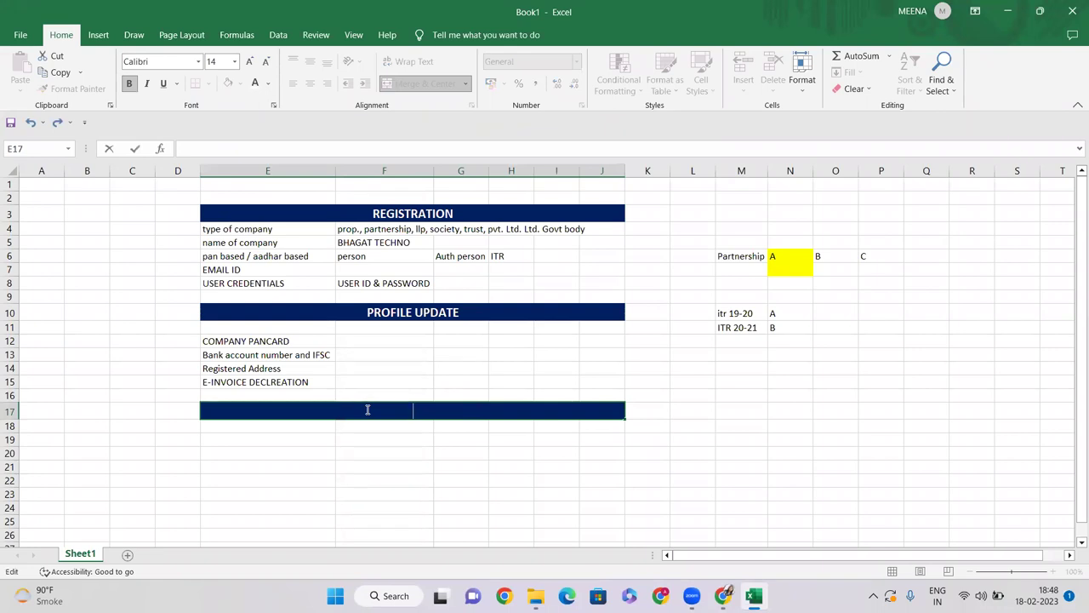
pyautogui.write('OPTIONAL')
pyautogui.press('Return')
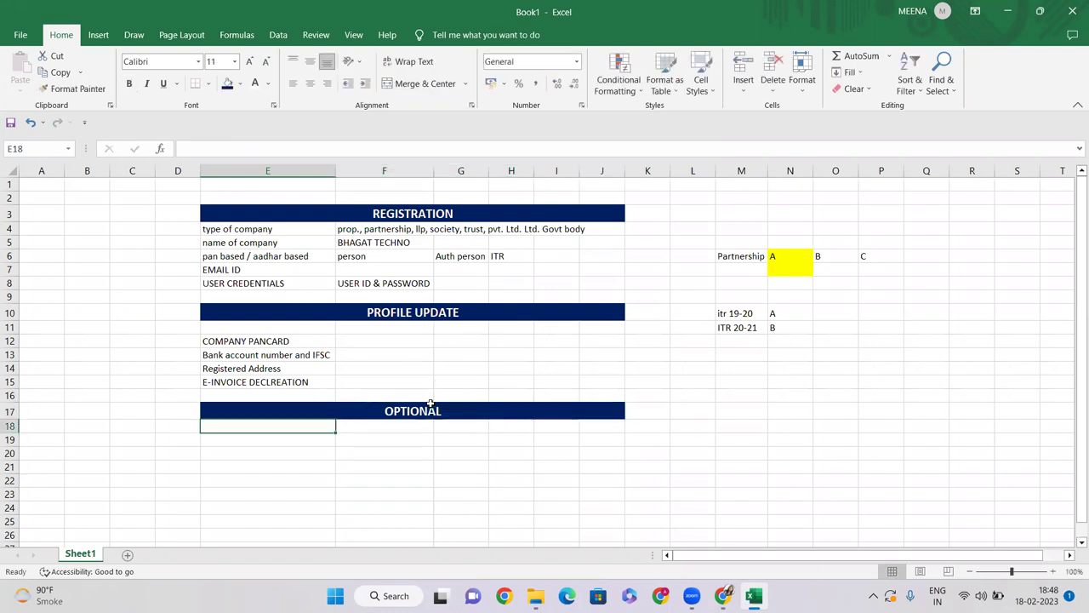
pyautogui.click(429, 407)
pyautogui.click(284, 428)
# Step: Enter GST in E18 as the sole item under the OPTIONAL heading
pyautogui.write('GST')
pyautogui.press('Return')
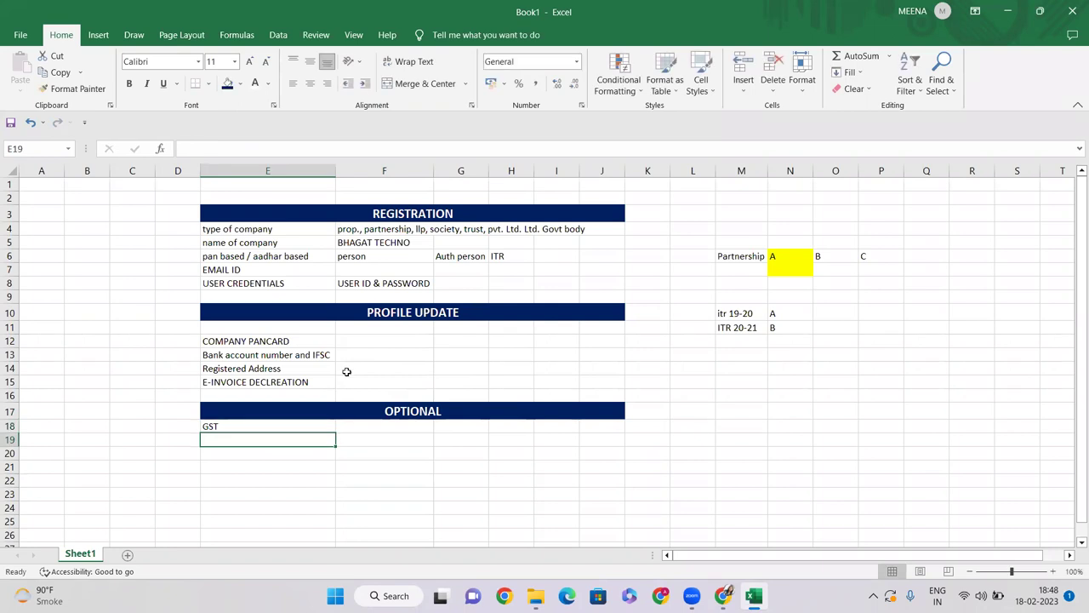
pyautogui.click(263, 426)
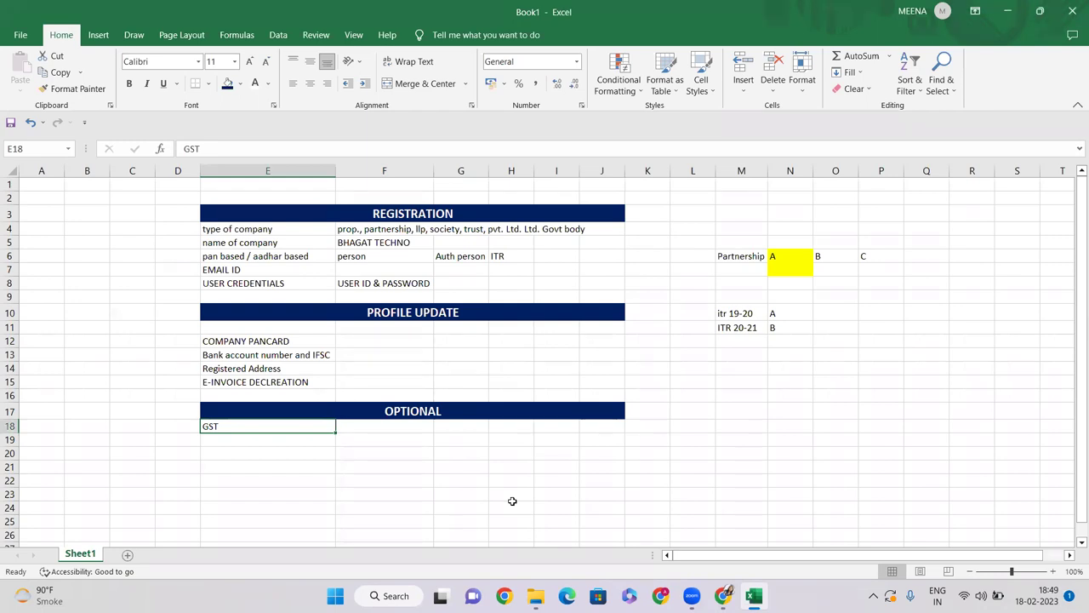
pyautogui.click(388, 428)
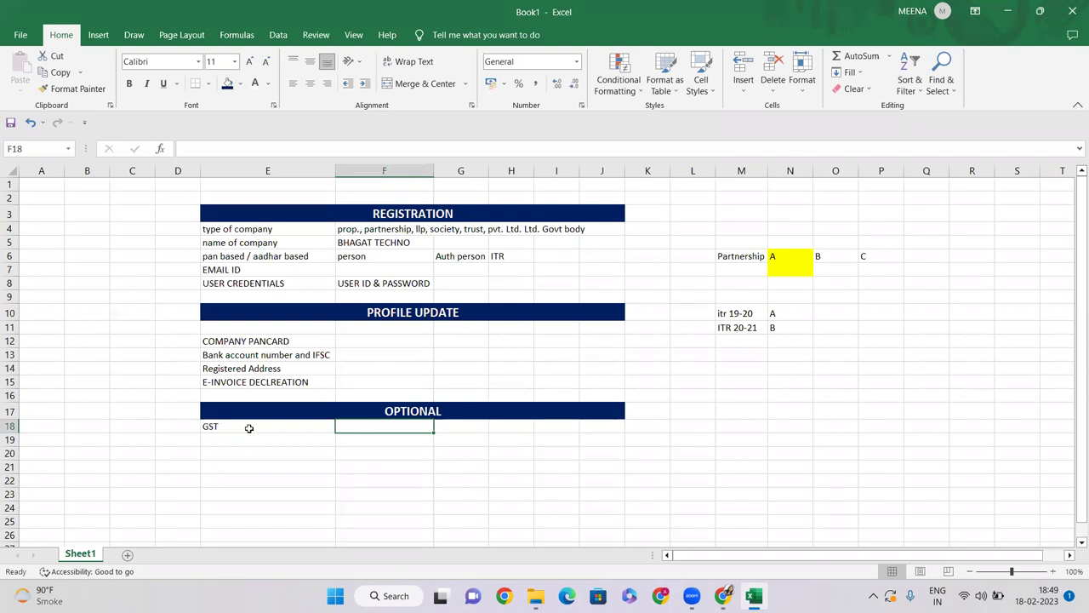
pyautogui.click(248, 428)
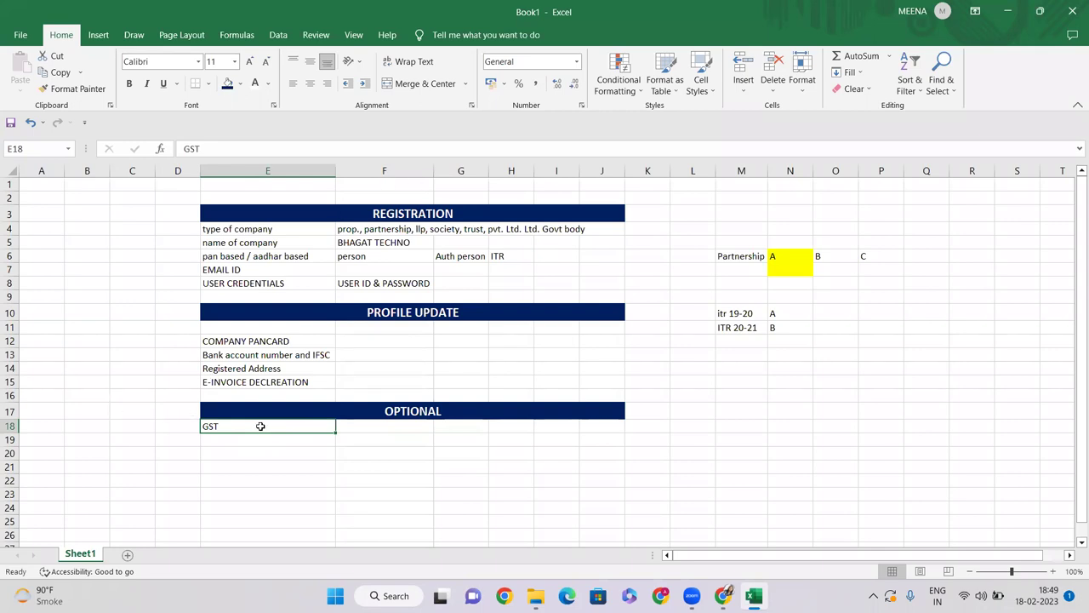
pyautogui.click(395, 428)
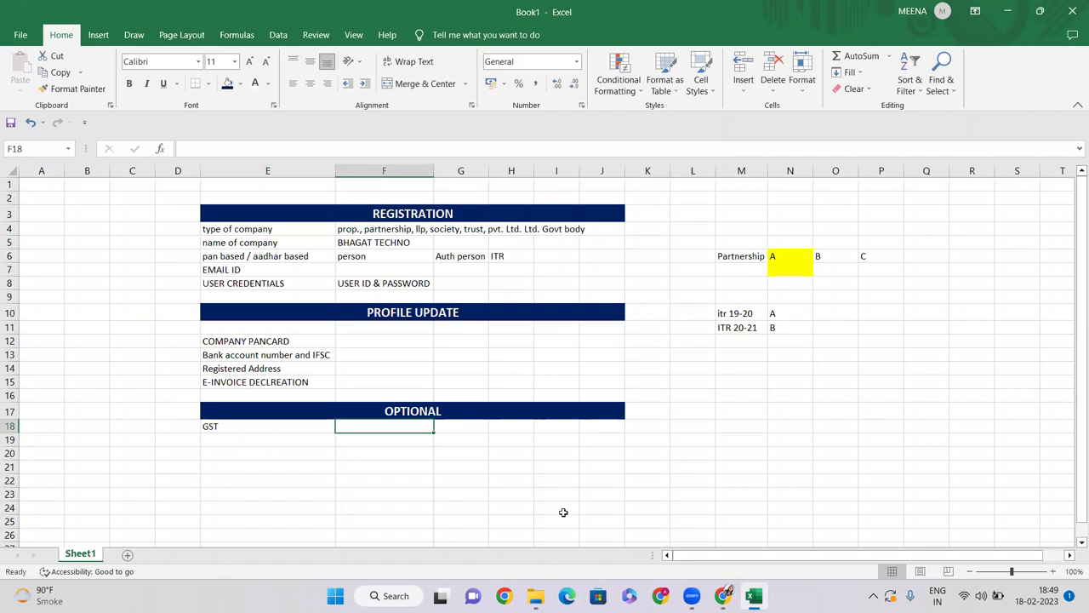
pyautogui.click(244, 427)
pyautogui.click(390, 434)
pyautogui.write('>40 LAKH')
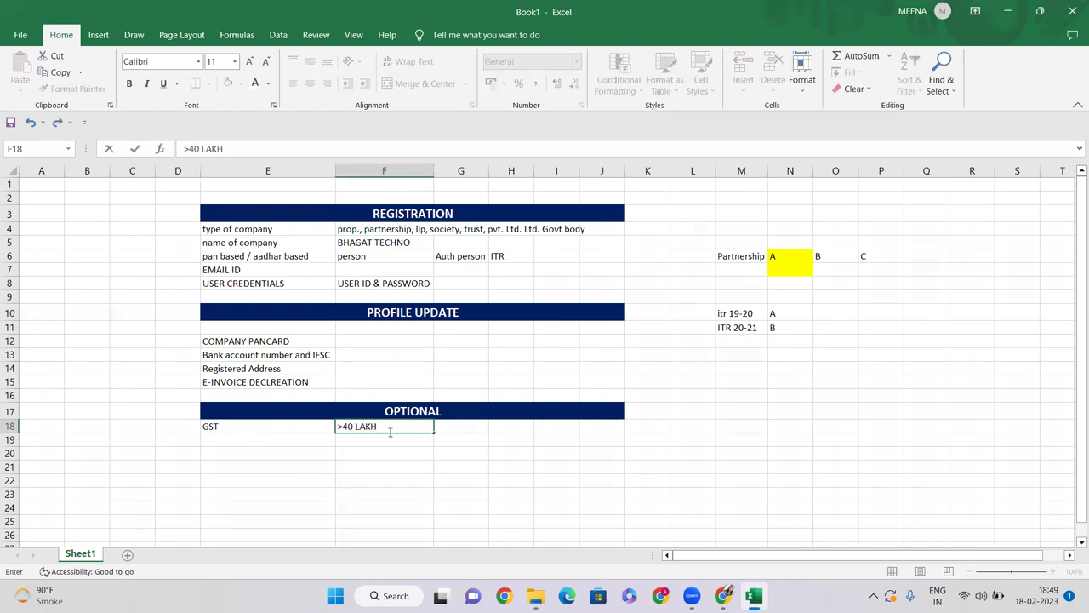
pyautogui.write(',')
pyautogui.write('SAME STATE')
pyautogui.press('Return')
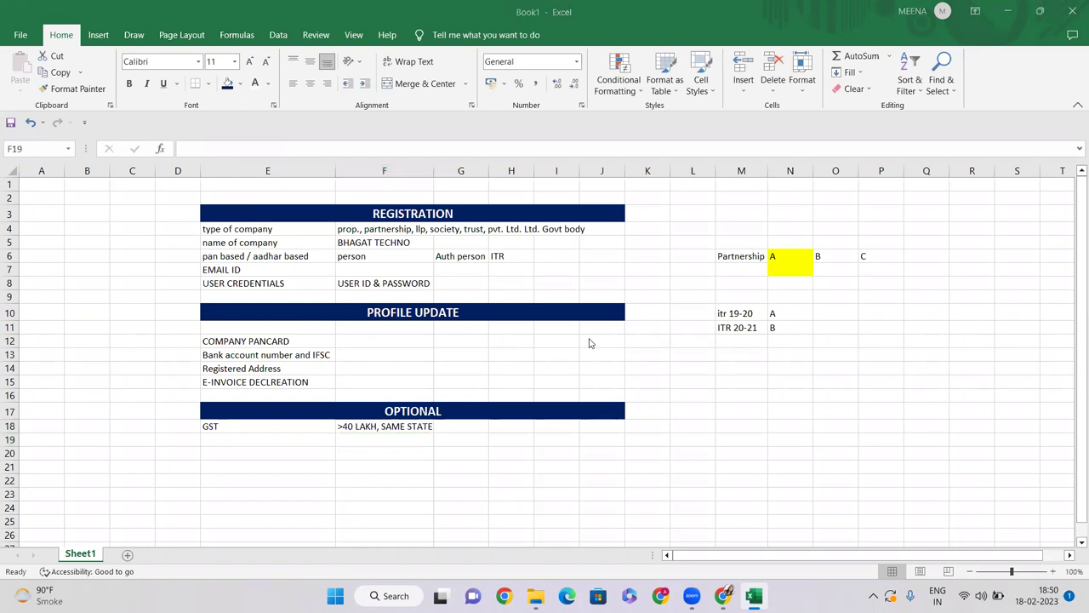
pyautogui.click(427, 442)
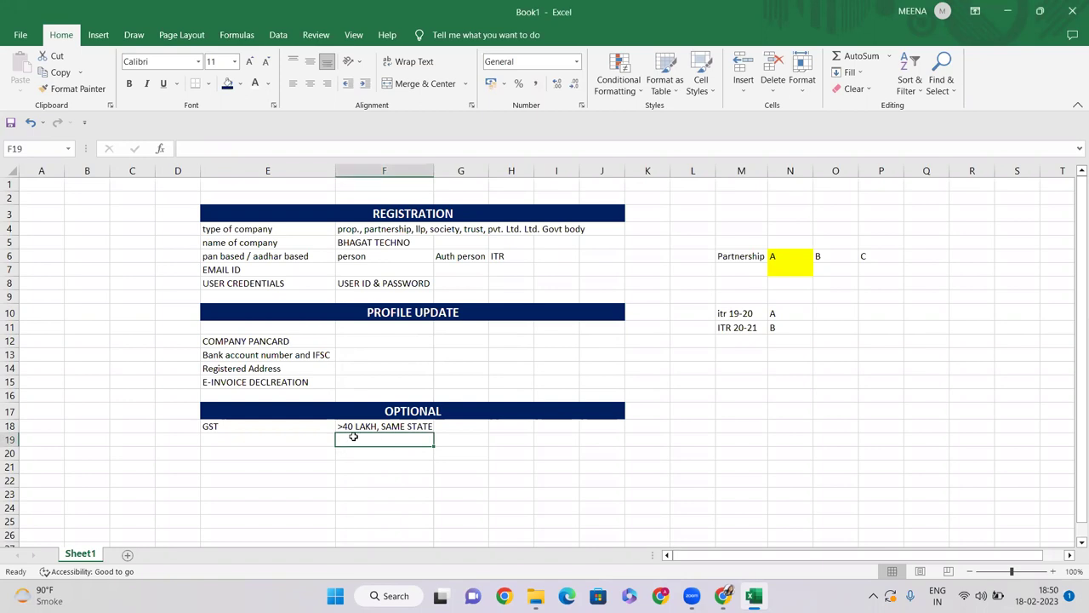
pyautogui.click(236, 430)
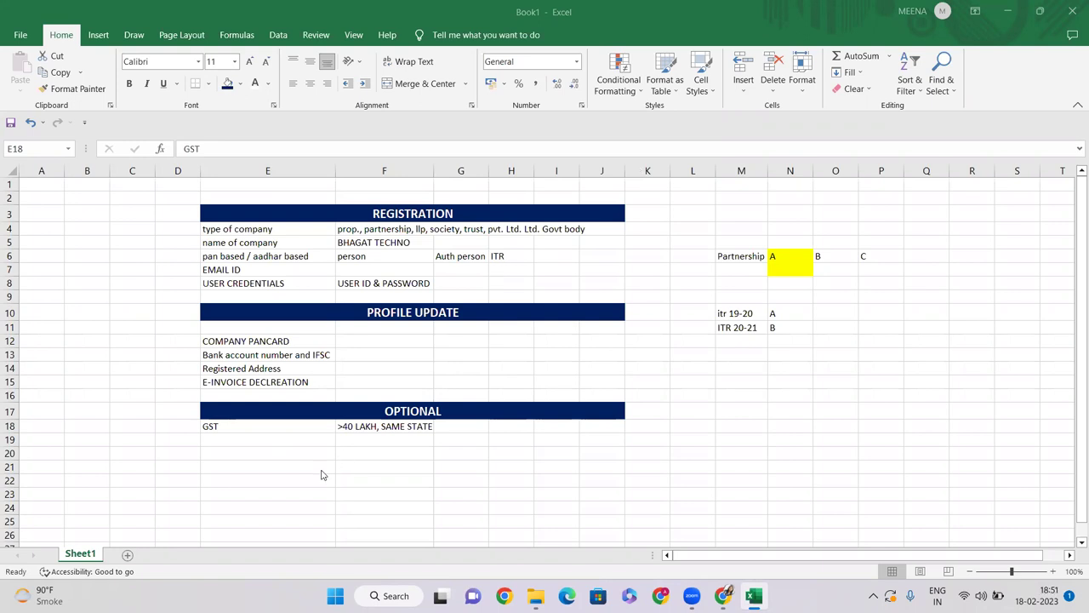
pyautogui.click(284, 444)
pyautogui.click(241, 440)
# Step: Enter 'ITR (TAX ASSESMENT)' in E19 below GST
pyautogui.write('I')
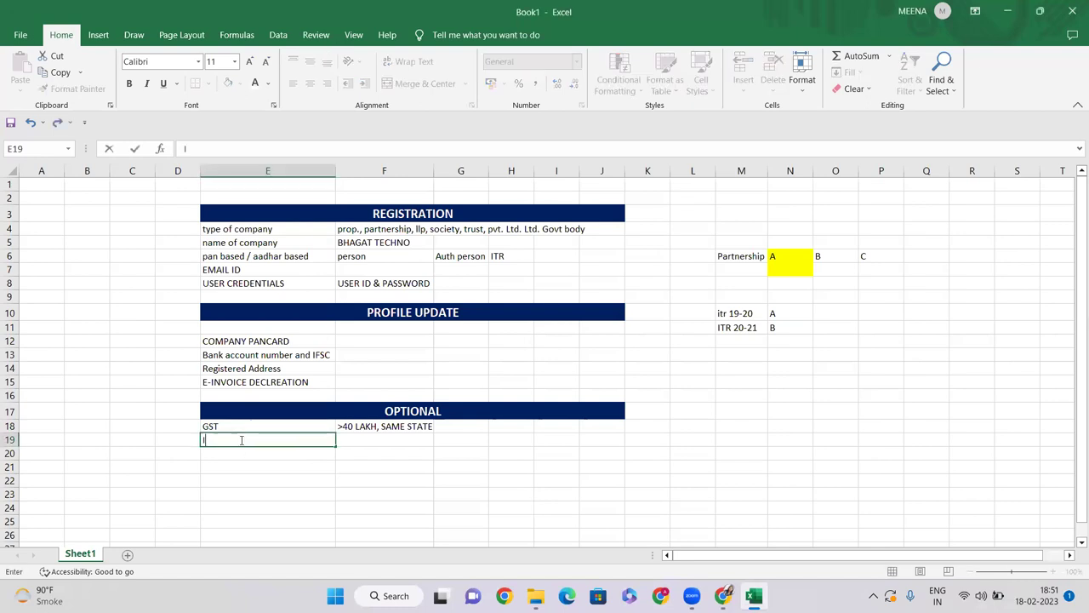
pyautogui.write('TR (TAX ASSE')
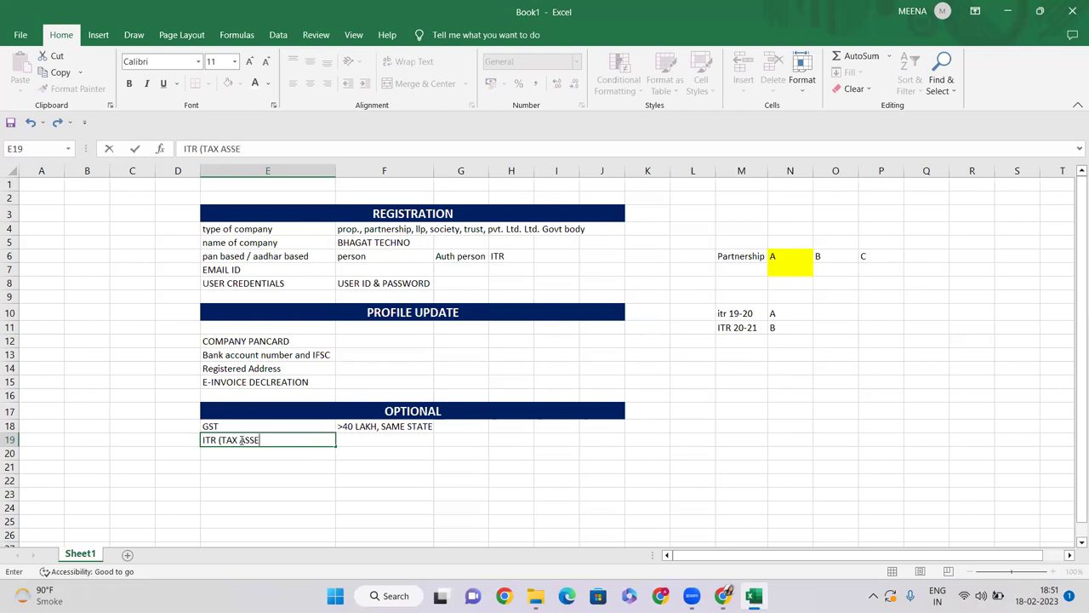
pyautogui.write('SMENT)')
pyautogui.press('Return')
pyautogui.click(258, 440)
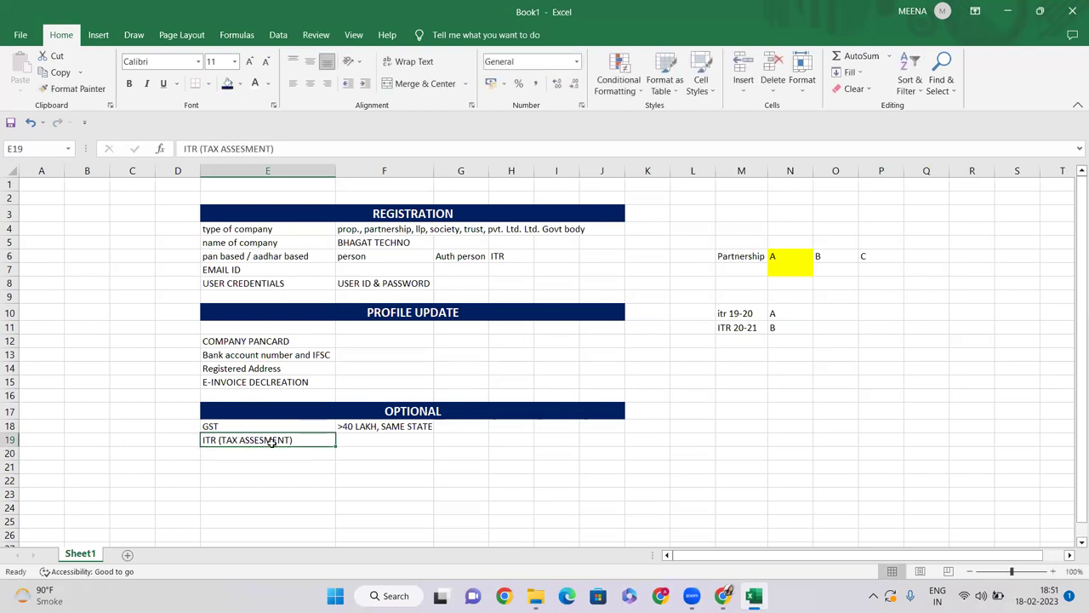
pyautogui.click(298, 453)
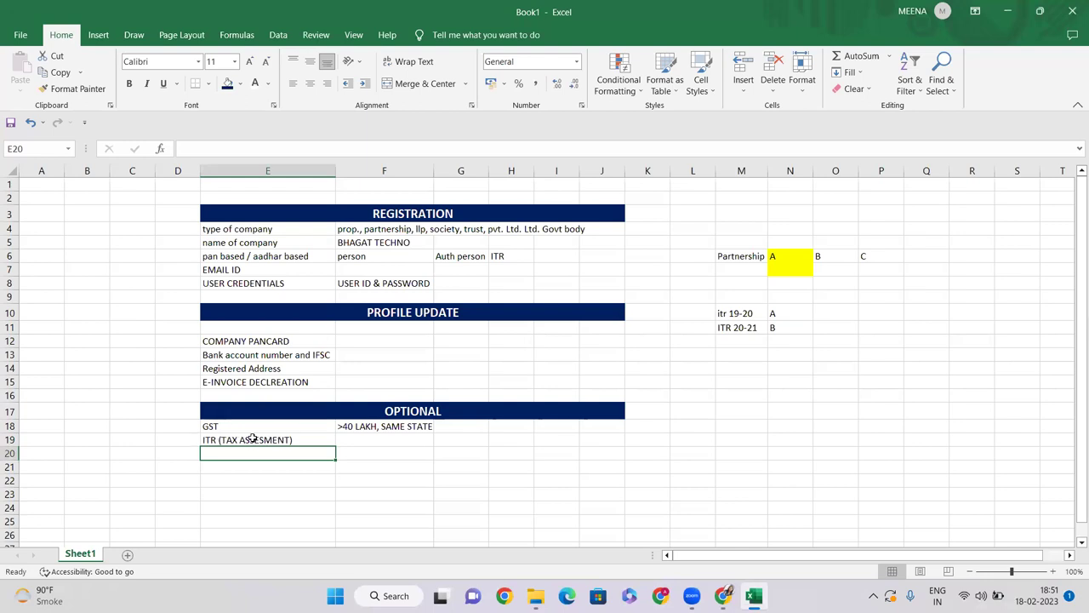
# Step: Note the requirement '<48 MONTH' in F19 beside the ITR label
pyautogui.click(387, 442)
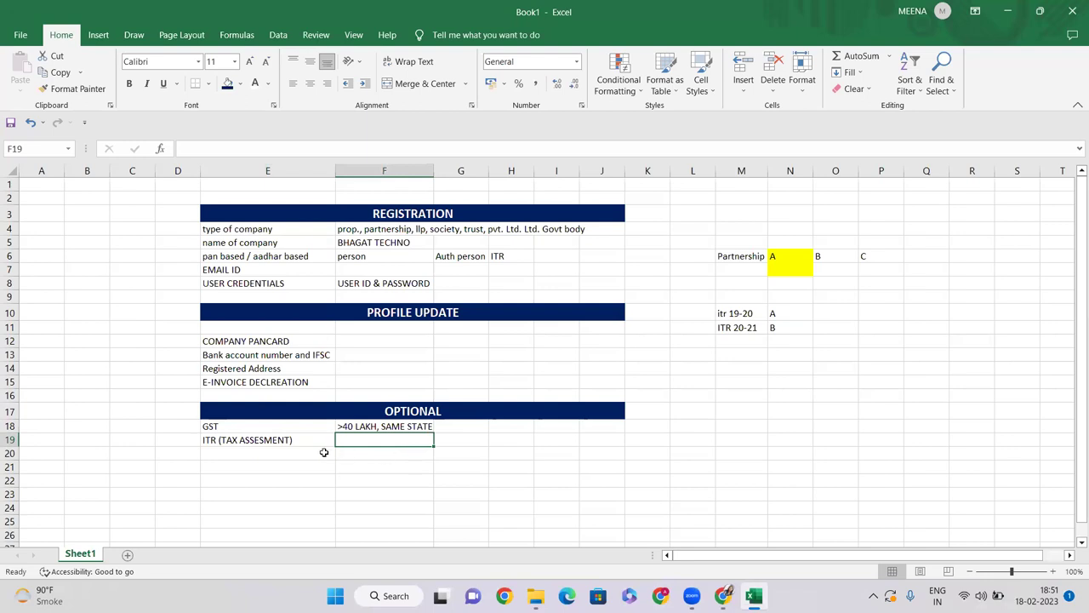
pyautogui.write('>')
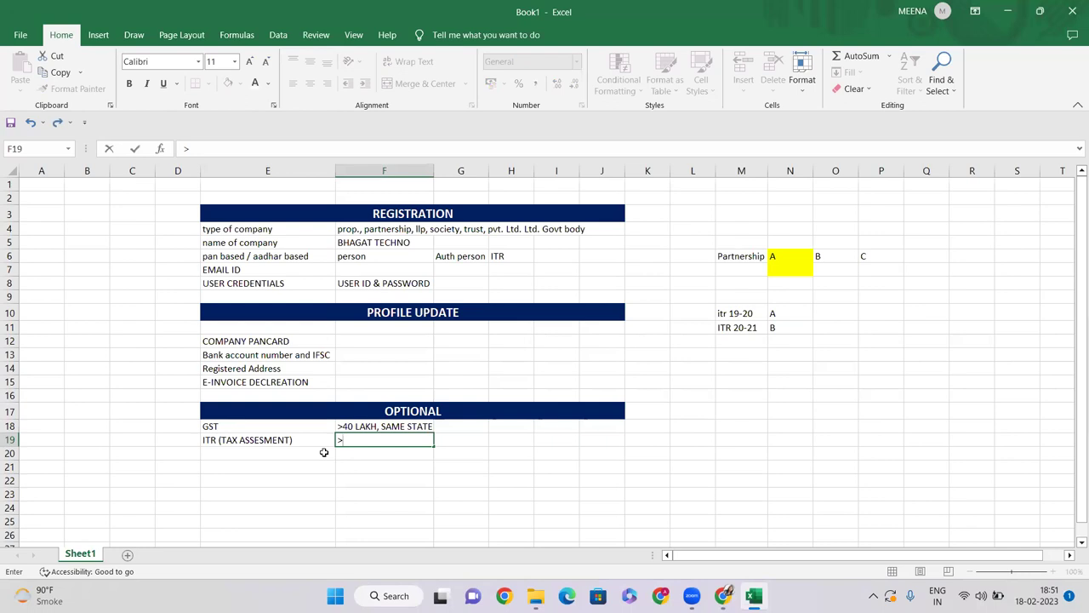
pyautogui.press('BackSpace')
pyautogui.write('<48 MONTH')
pyautogui.press('Return')
pyautogui.click(362, 438)
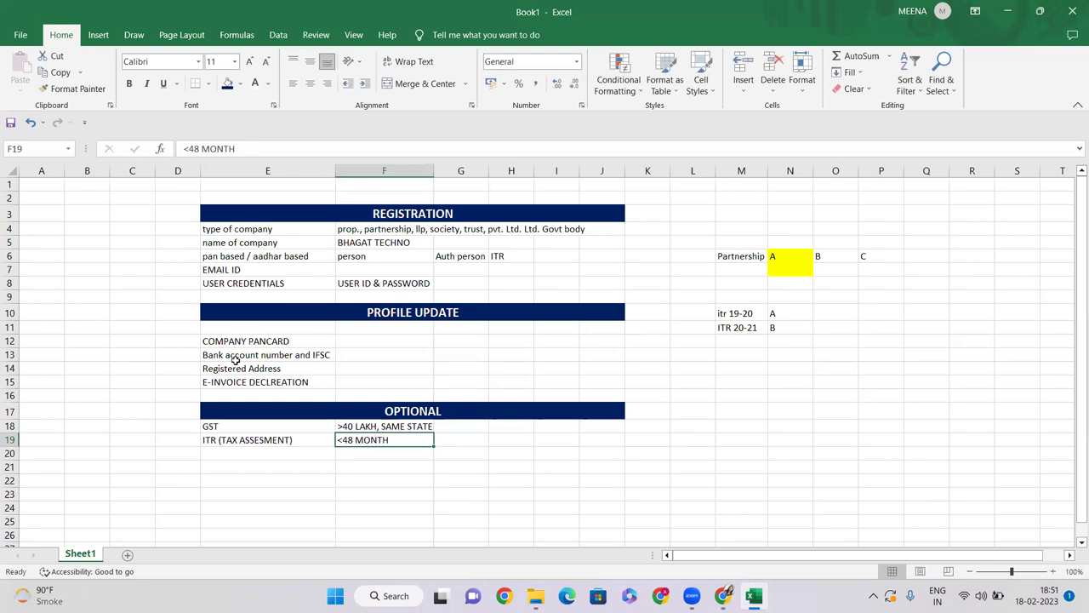
pyautogui.click(251, 393)
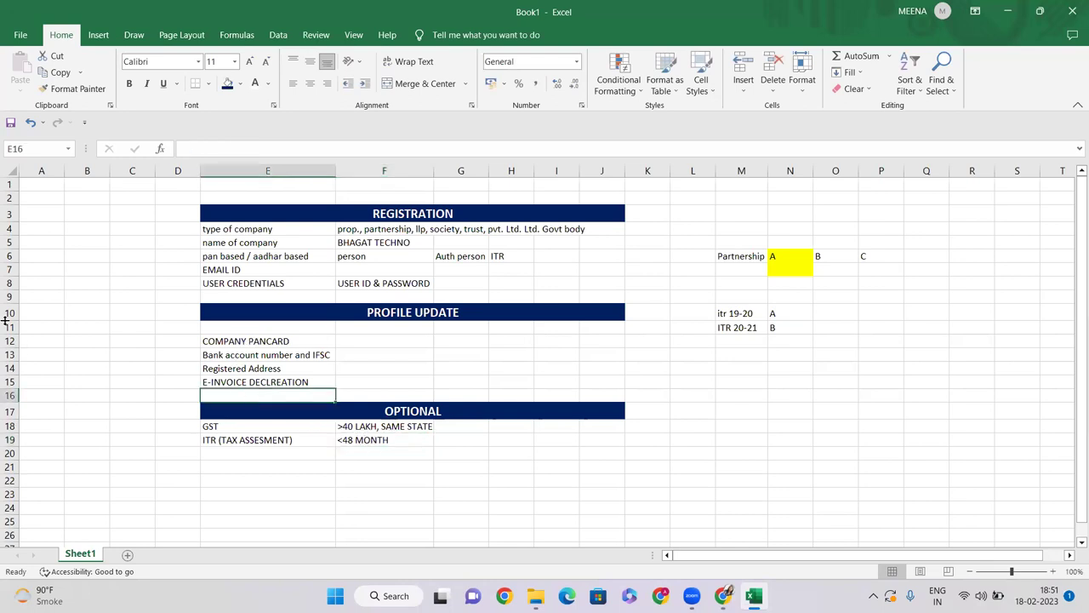
# Step: Insert a blank row 16 above the OPTIONAL heading
pyautogui.click(11, 396)
pyautogui.rightClick(10, 395)
pyautogui.click(39, 280)
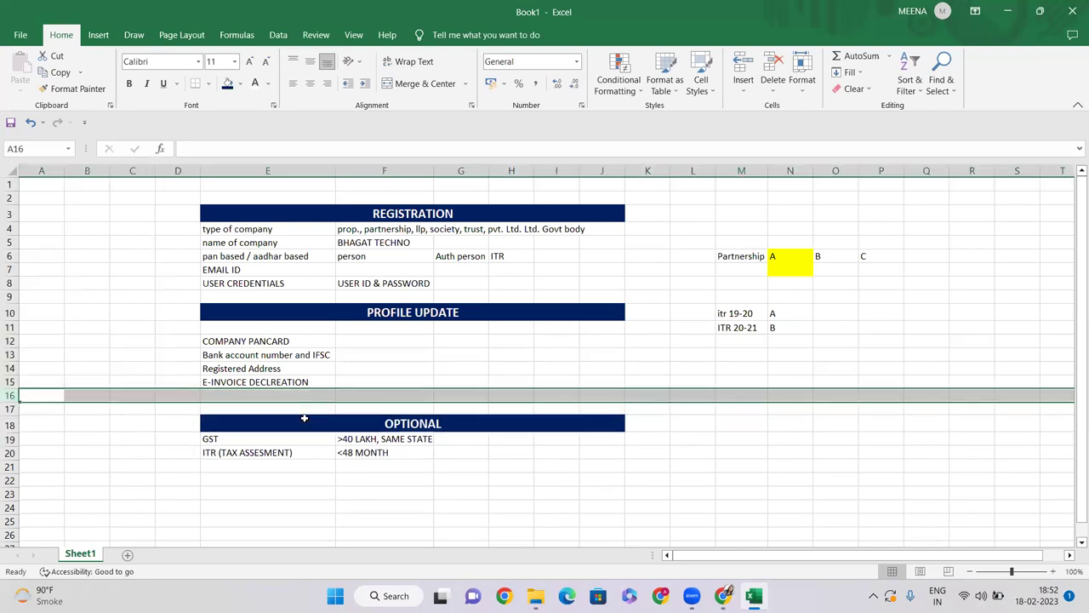
# Step: Enter 'DATE OF INCORPORATION' in E16 as the fifth PROFILE UPDATE entry
pyautogui.click(279, 395)
pyautogui.write('DAT')
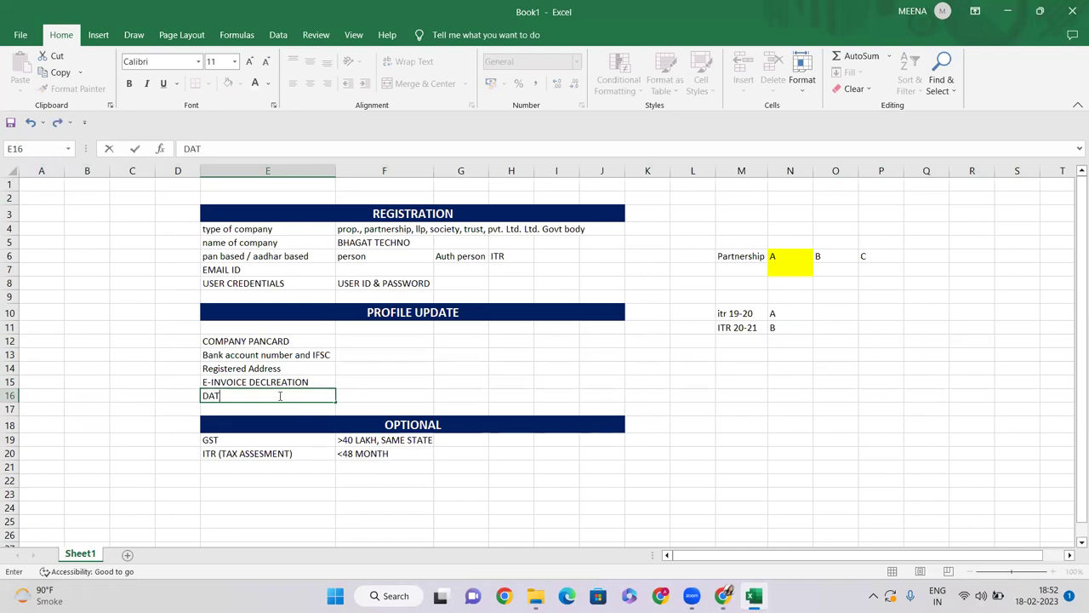
pyautogui.write('E OF INCORPORAI')
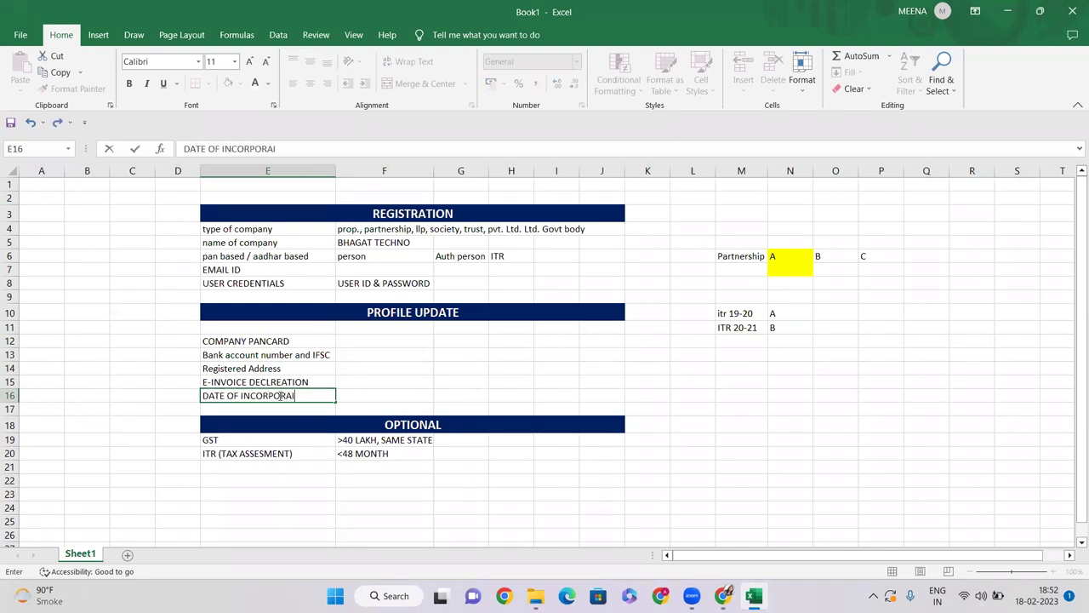
pyautogui.write('T')
pyautogui.press('BackSpace')
pyautogui.press('BackSpace')
pyautogui.write('TION')
pyautogui.press('Return')
pyautogui.click(279, 396)
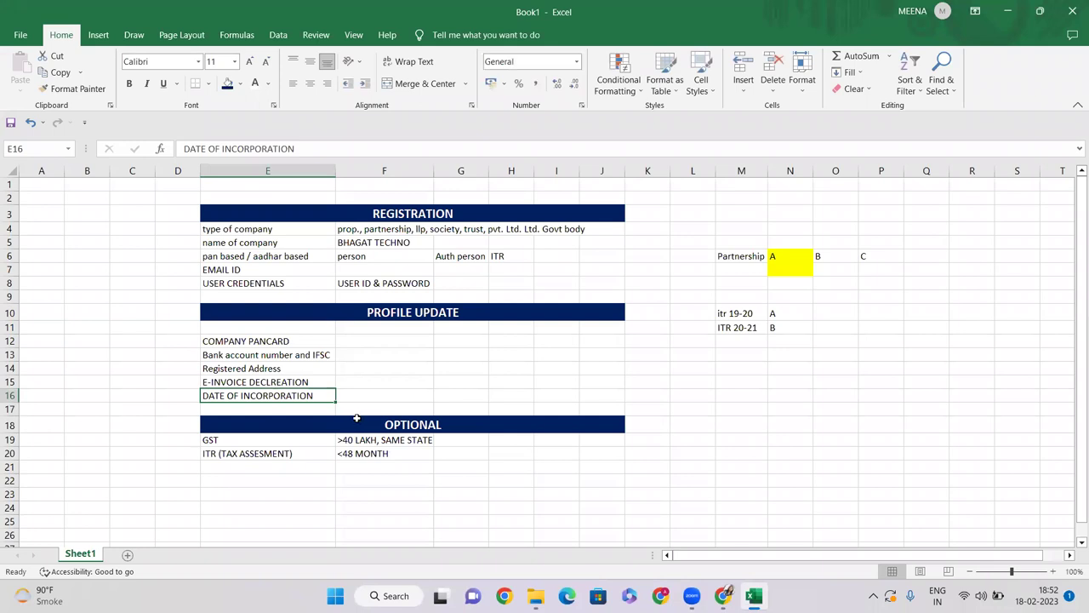
pyautogui.click(361, 405)
pyautogui.click(360, 397)
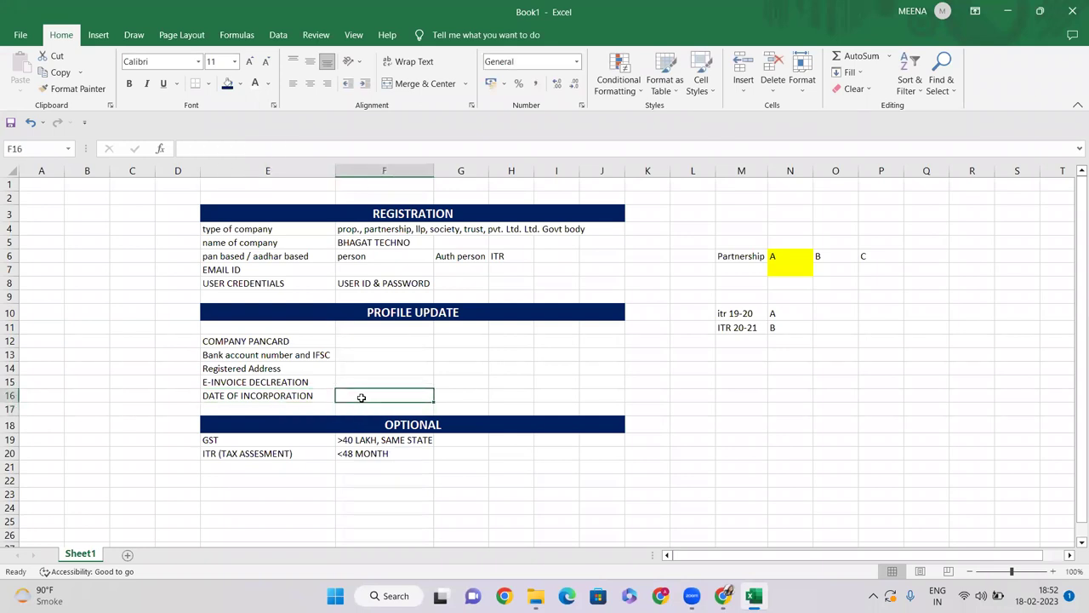
pyautogui.click(245, 391)
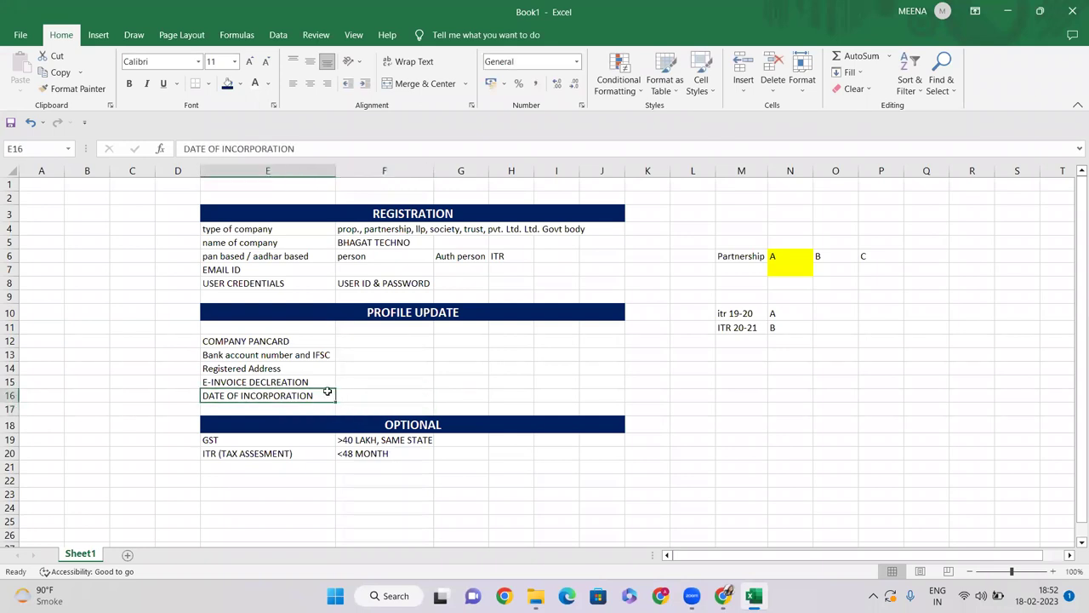
pyautogui.click(345, 231)
pyautogui.moveTo(206, 149); pyautogui.dragTo(436, 149)
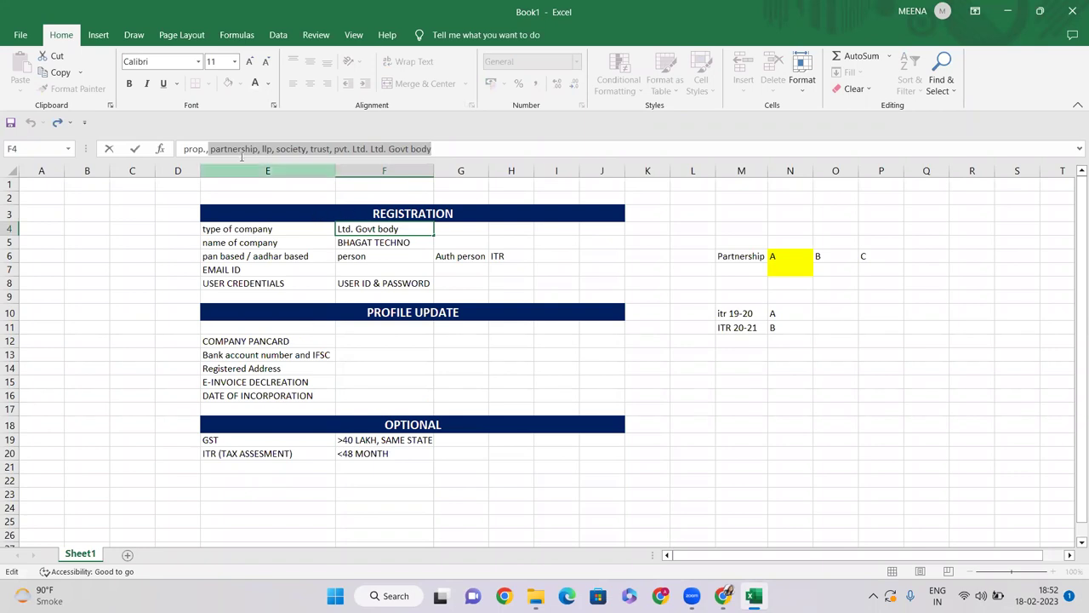
pyautogui.moveTo(211, 150); pyautogui.dragTo(430, 150)
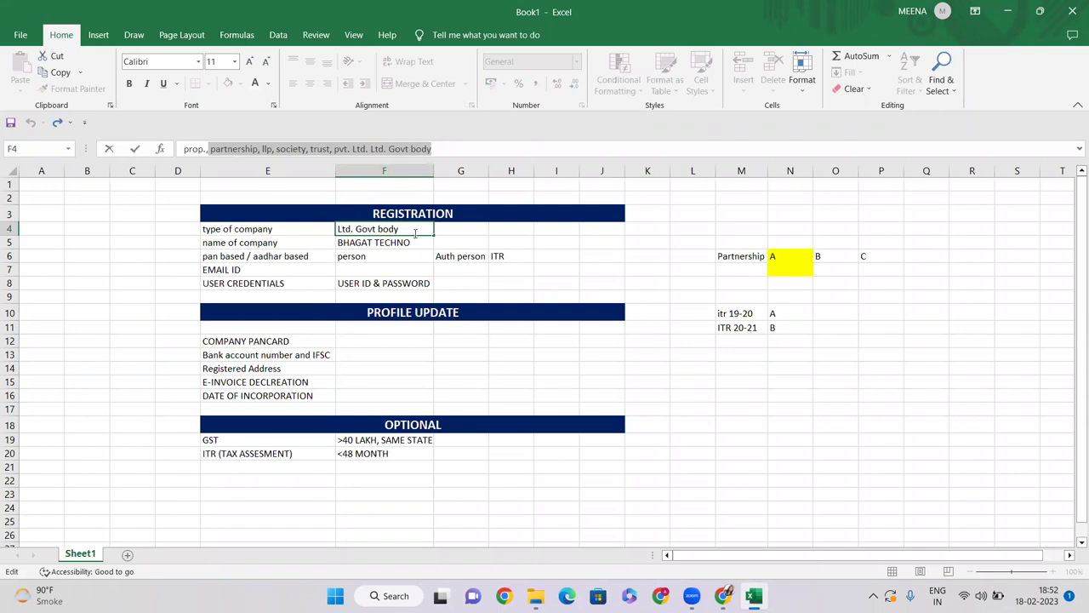
pyautogui.click(243, 340)
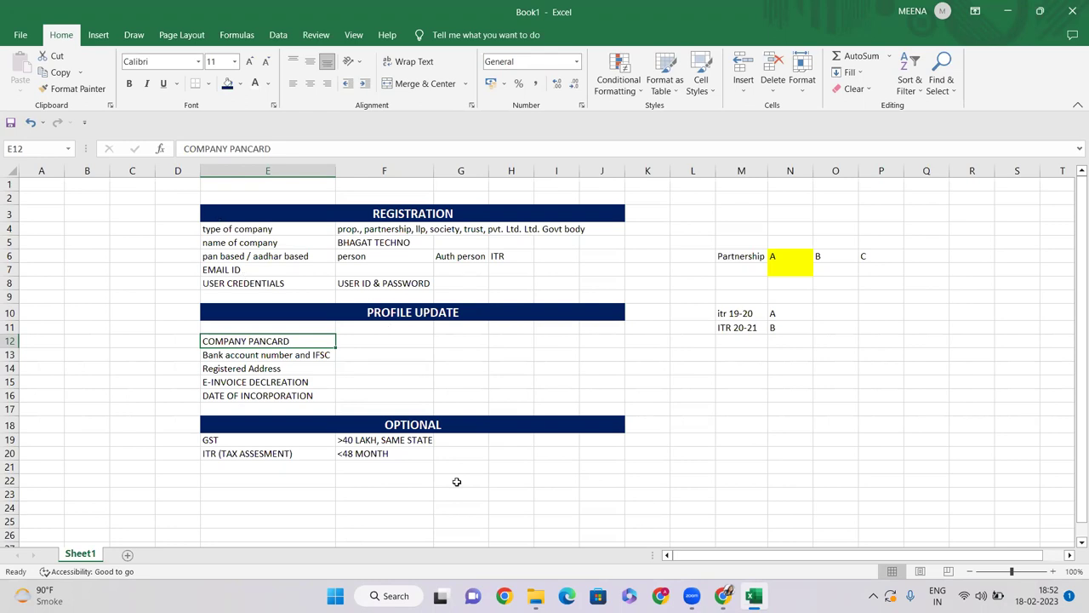
pyautogui.click(475, 443)
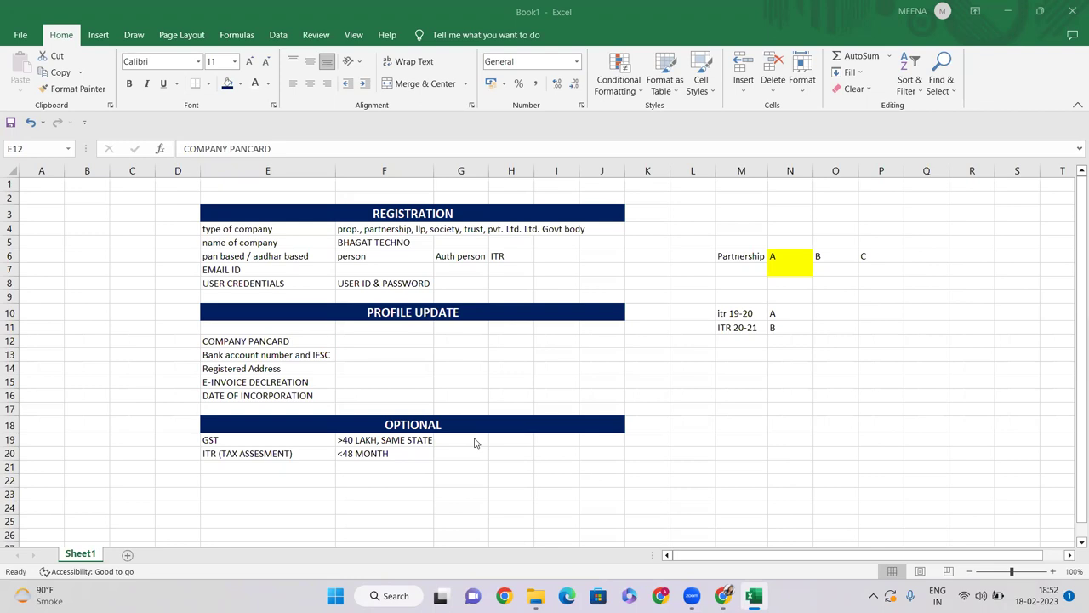
pyautogui.click(379, 400)
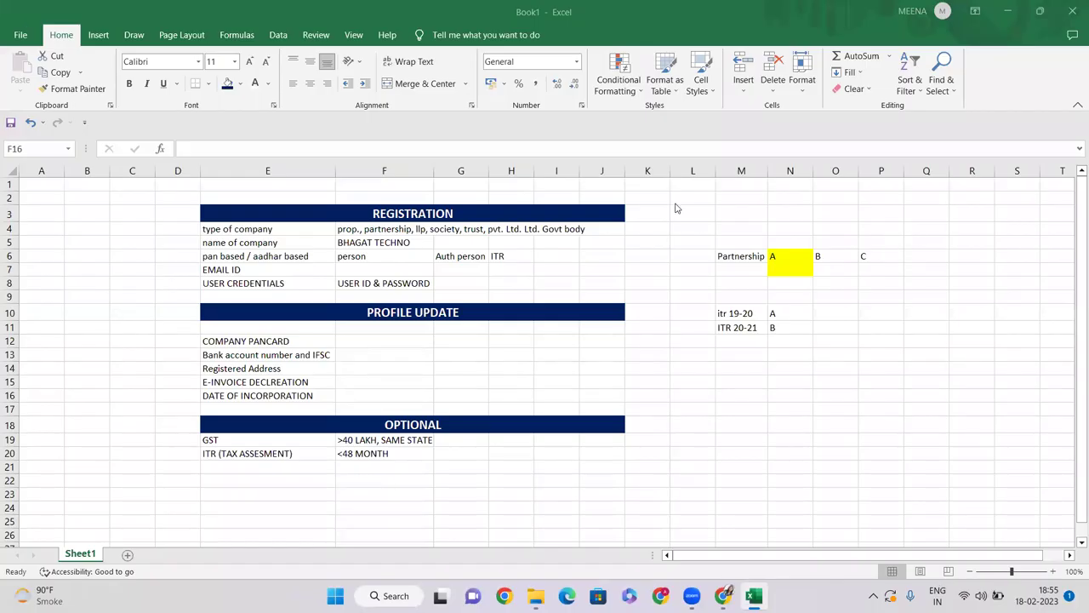
pyautogui.click(302, 476)
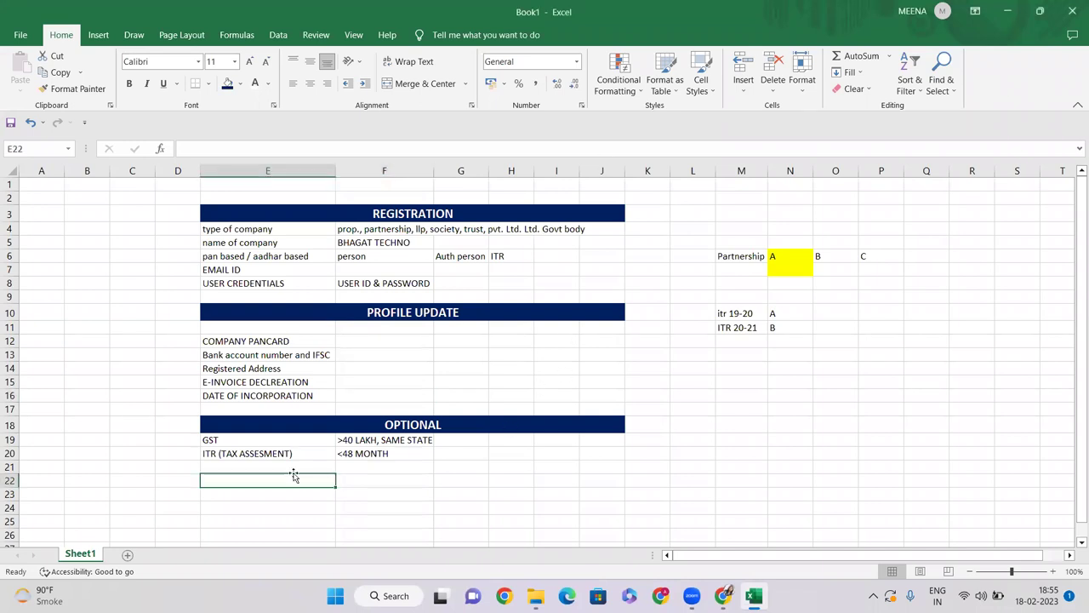
pyautogui.click(269, 454)
pyautogui.click(387, 453)
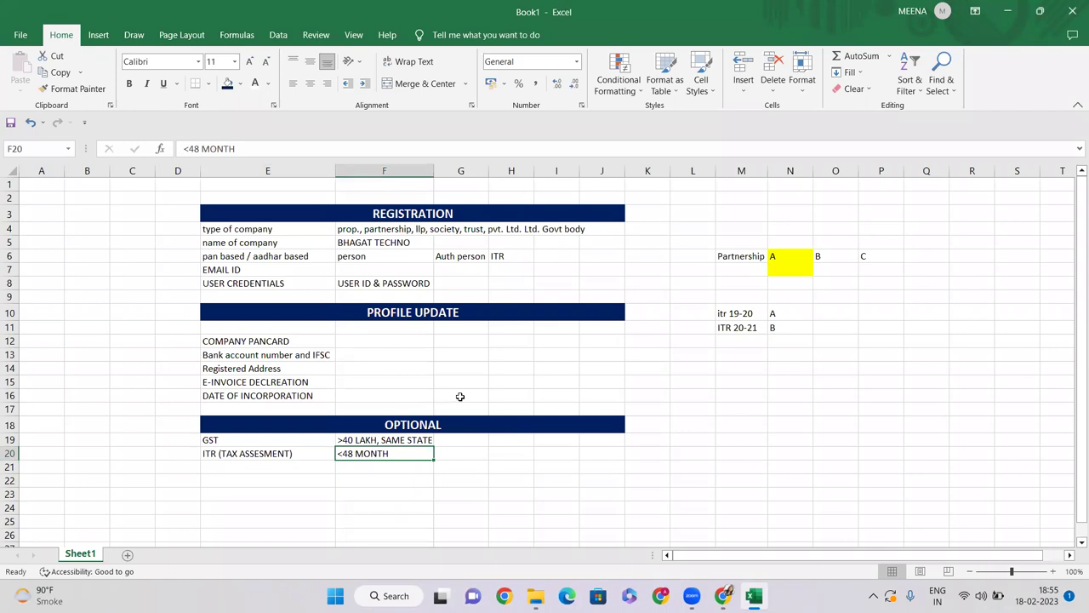
pyautogui.moveTo(366, 229); pyautogui.dragTo(591, 229)
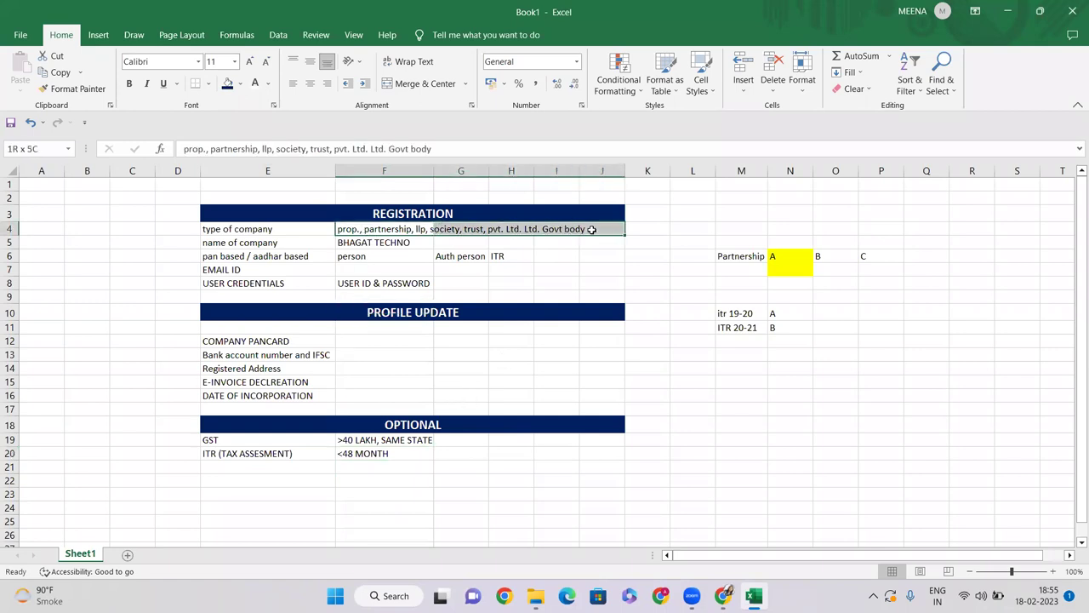
pyautogui.click(214, 458)
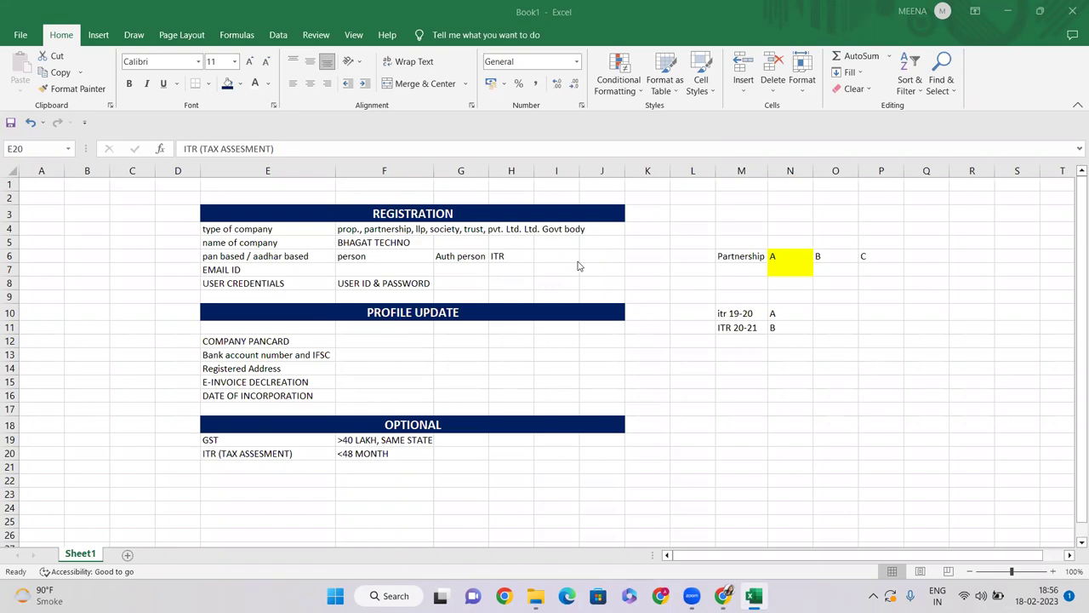
pyautogui.click(384, 452)
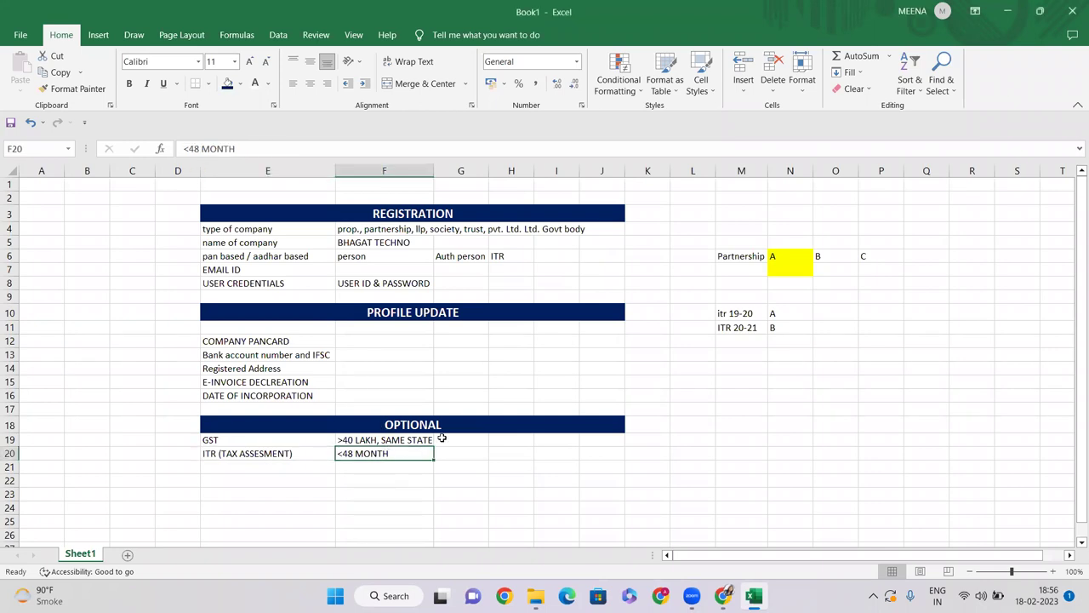
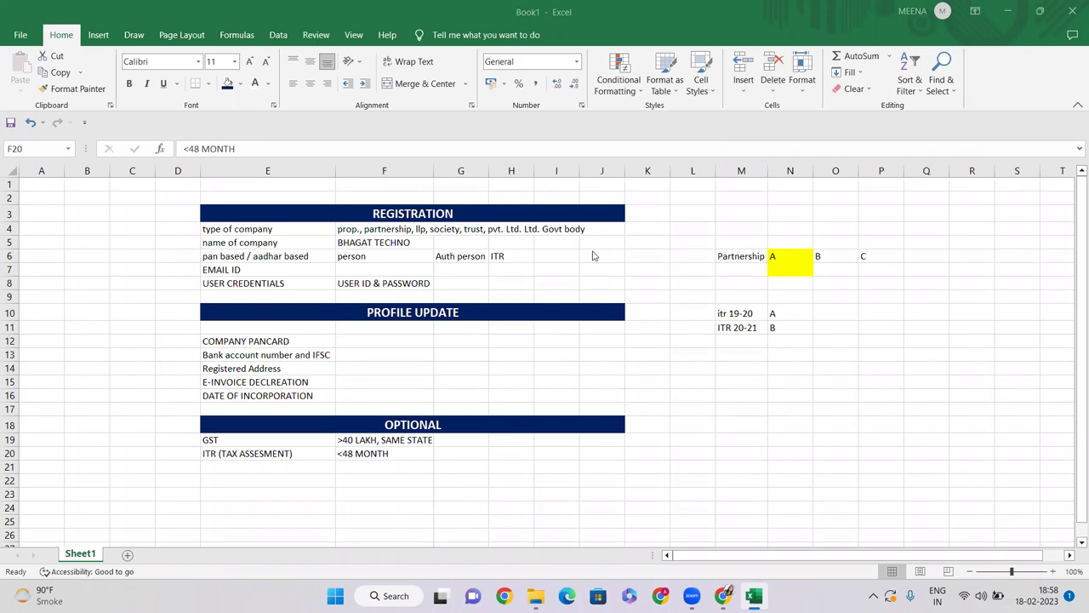
# Step: Add MSME /UDYAM as a new OPTIONAL item below the ITR (TAX ASSESMENT) entry
pyautogui.click(270, 455)
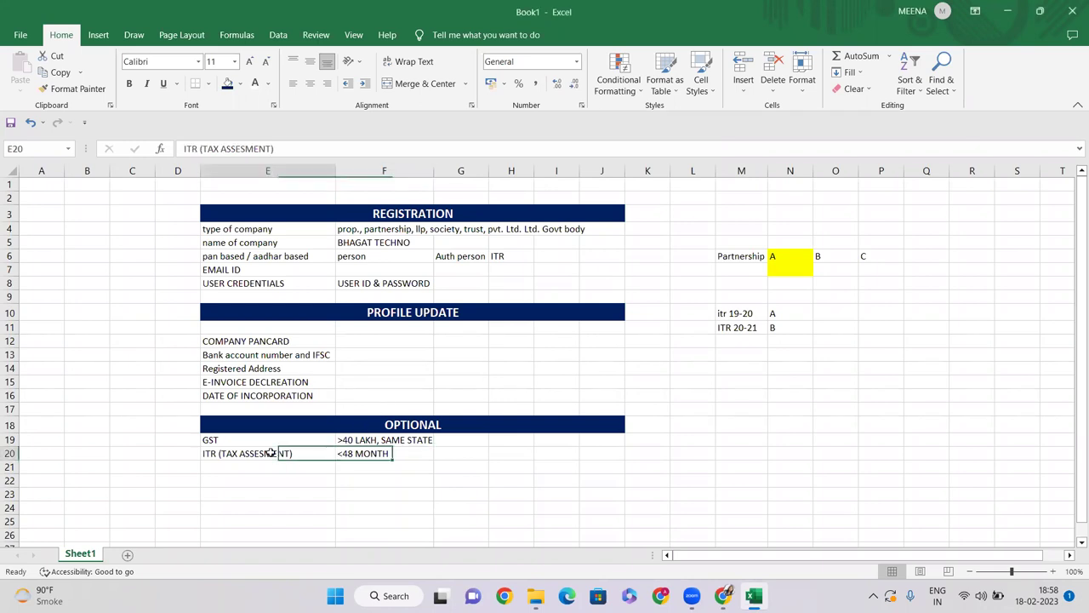
pyautogui.click(367, 451)
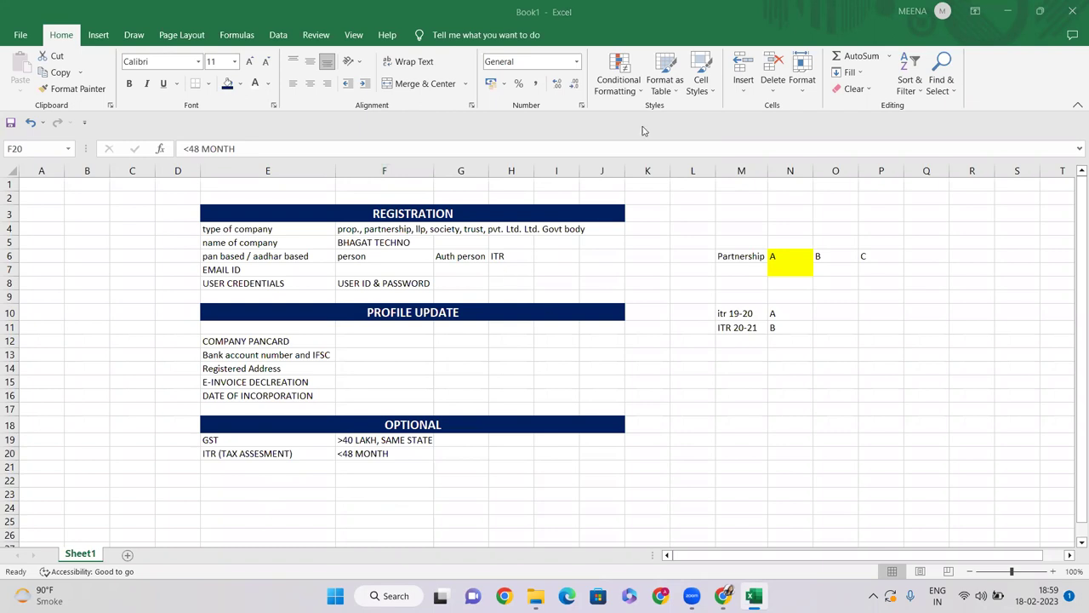
pyautogui.click(249, 468)
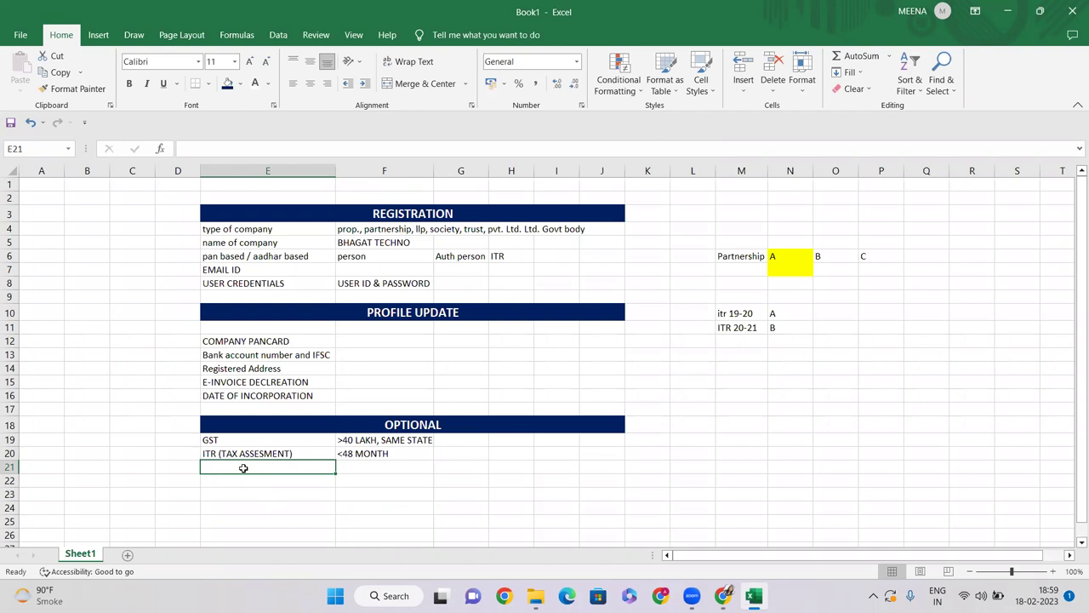
pyautogui.write('MS')
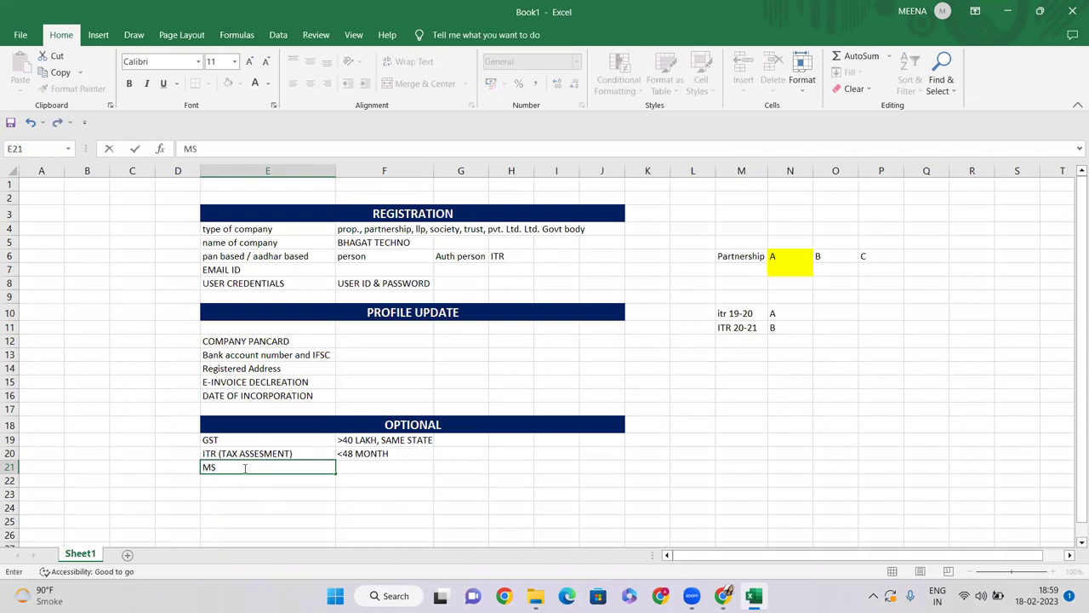
pyautogui.write('ME /UDYAM')
pyautogui.press('Return')
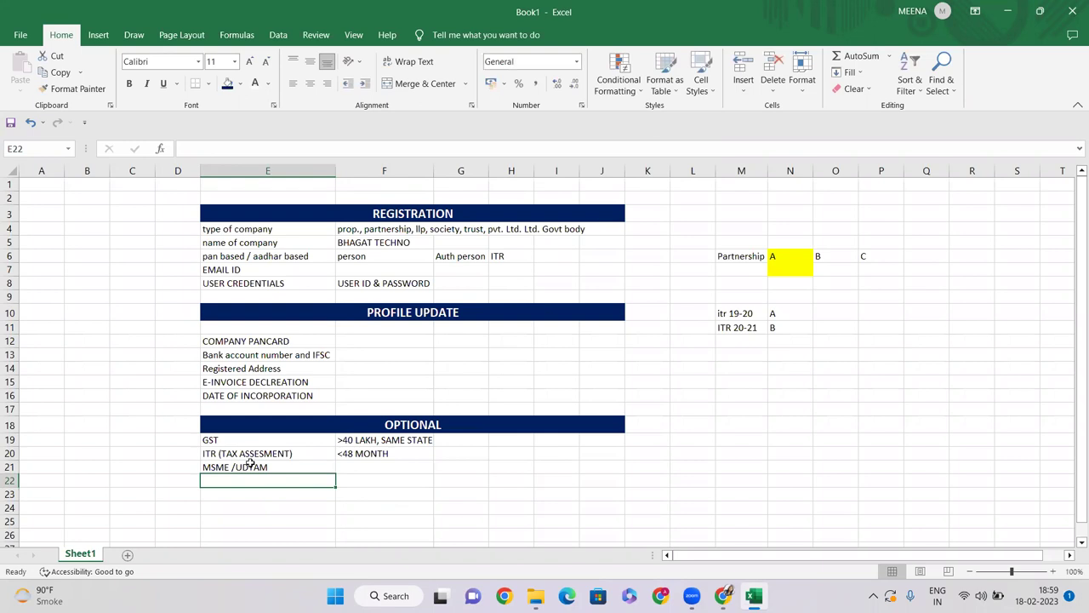
pyautogui.click(248, 465)
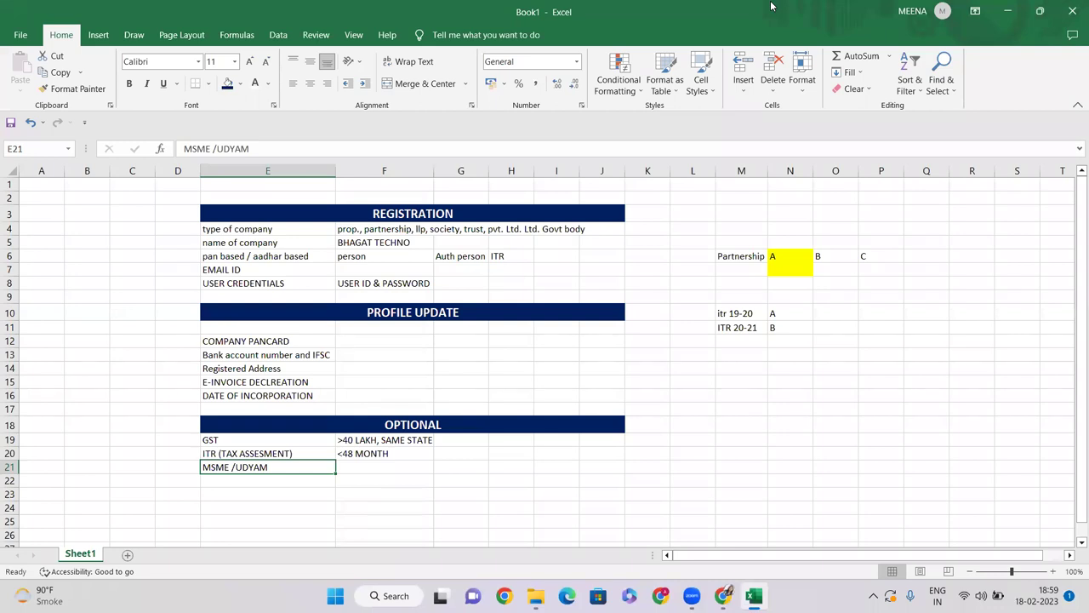
# Step: Add STARTUP in the next row, then select the whole OPTIONAL block
pyautogui.click(266, 481)
pyautogui.write('STARTUP')
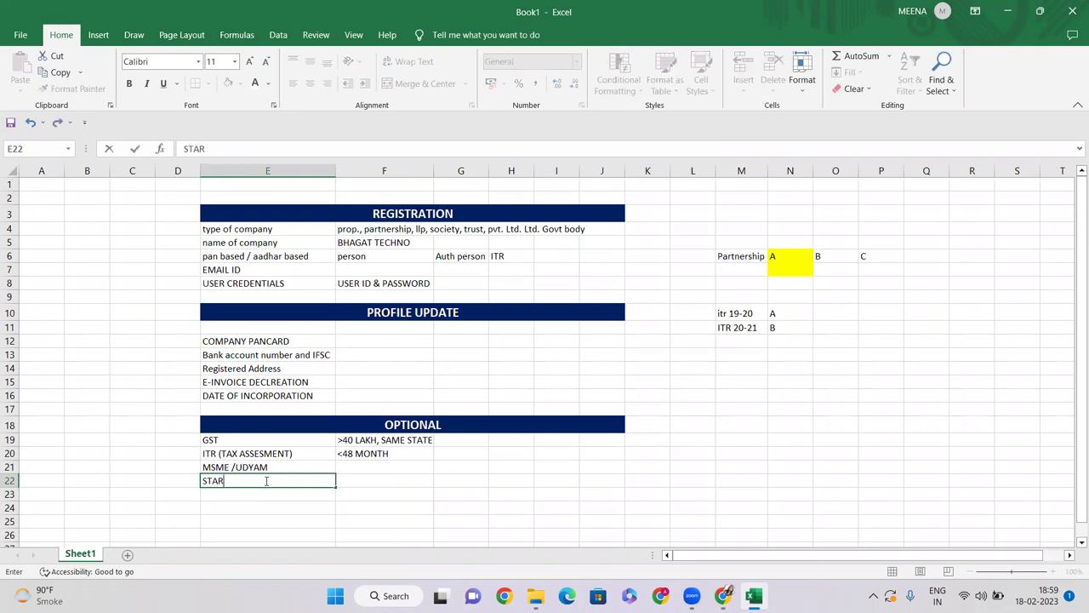
pyautogui.click(357, 468)
pyautogui.click(357, 480)
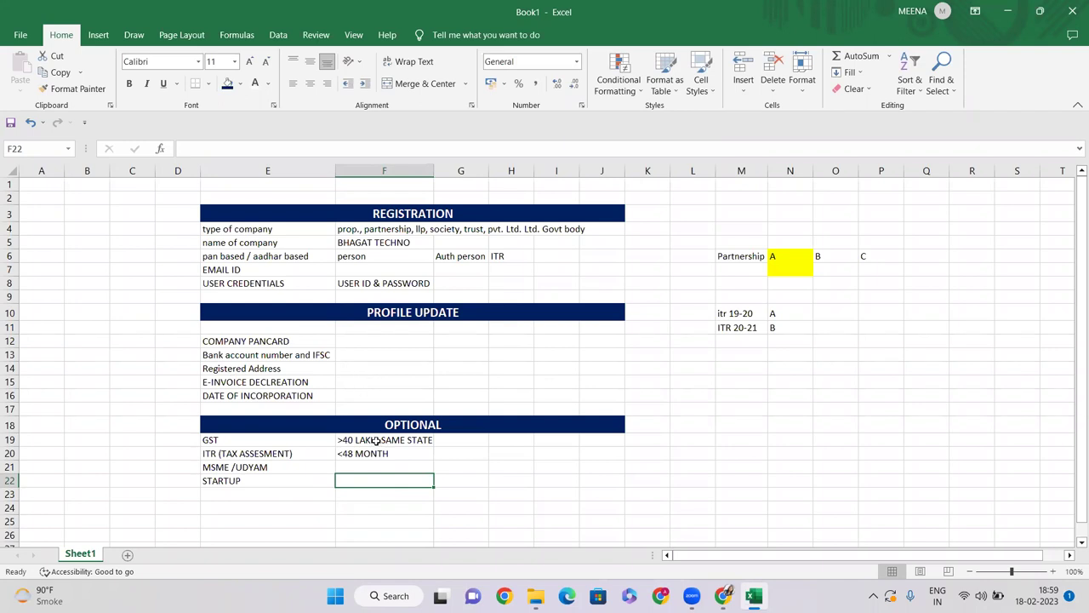
pyautogui.moveTo(230, 426)
pyautogui.mouseDown()
pyautogui.moveTo(445, 438)
pyautogui.moveTo(449, 474)
pyautogui.mouseUp()
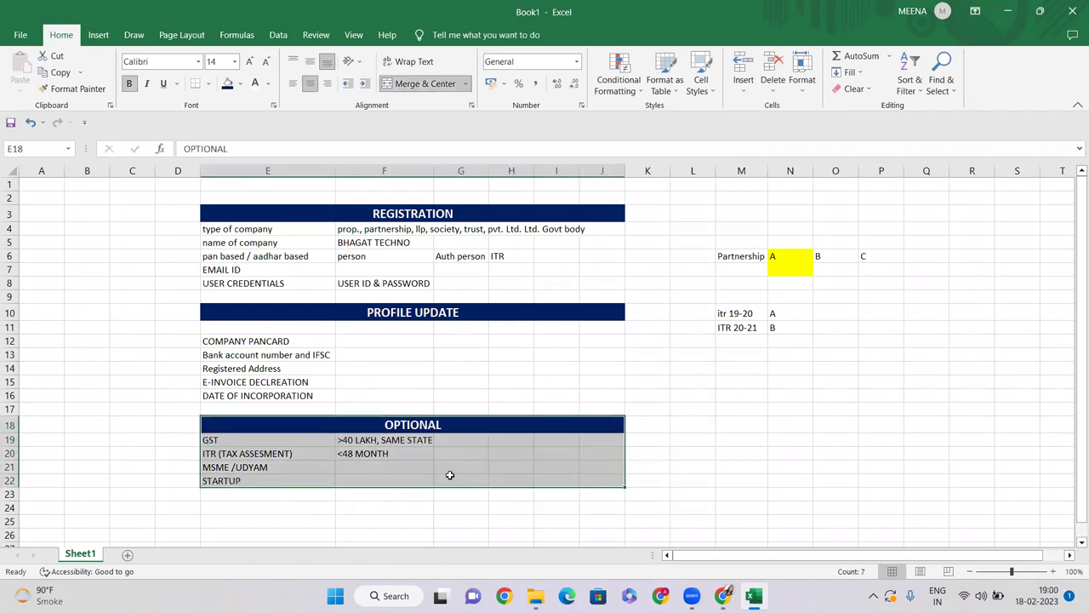
pyautogui.click(502, 389)
pyautogui.moveTo(249, 208); pyautogui.dragTo(531, 475)
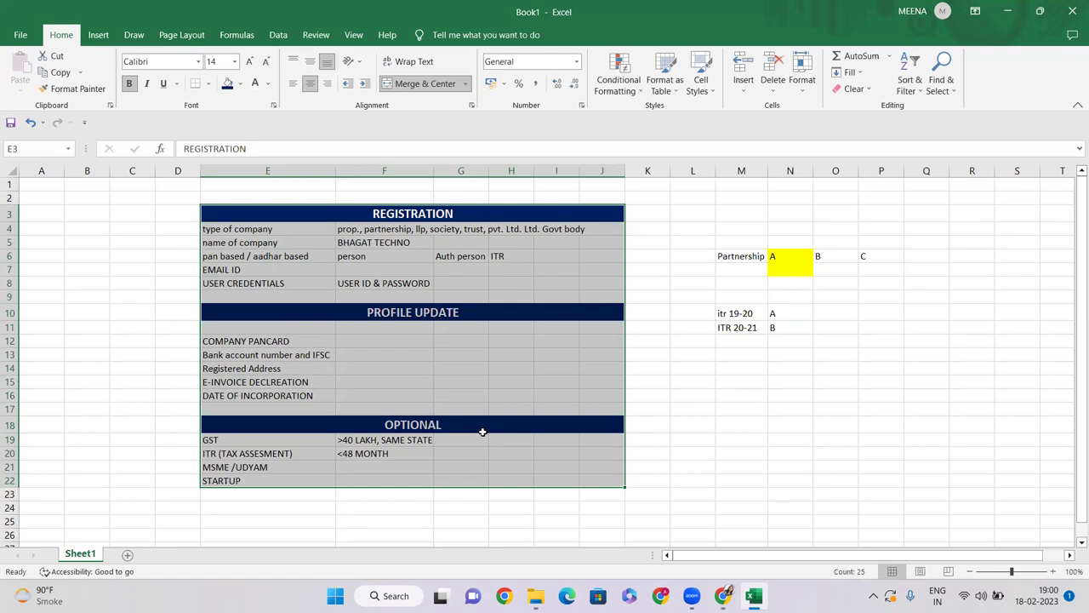
pyautogui.scroll(-1, 493, 400)
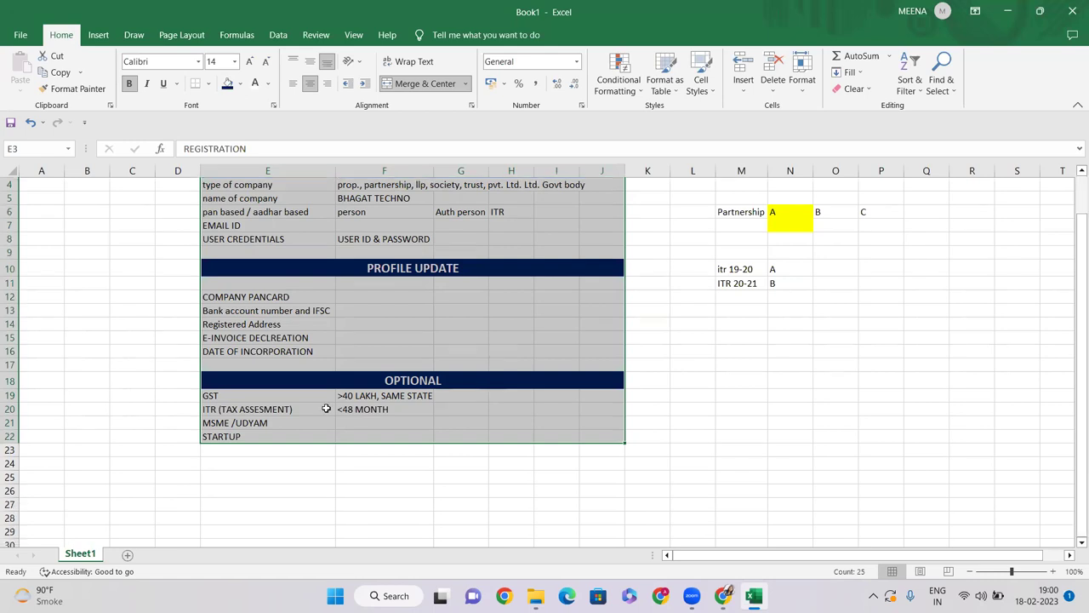
pyautogui.click(383, 451)
pyautogui.moveTo(268, 464); pyautogui.dragTo(587, 459)
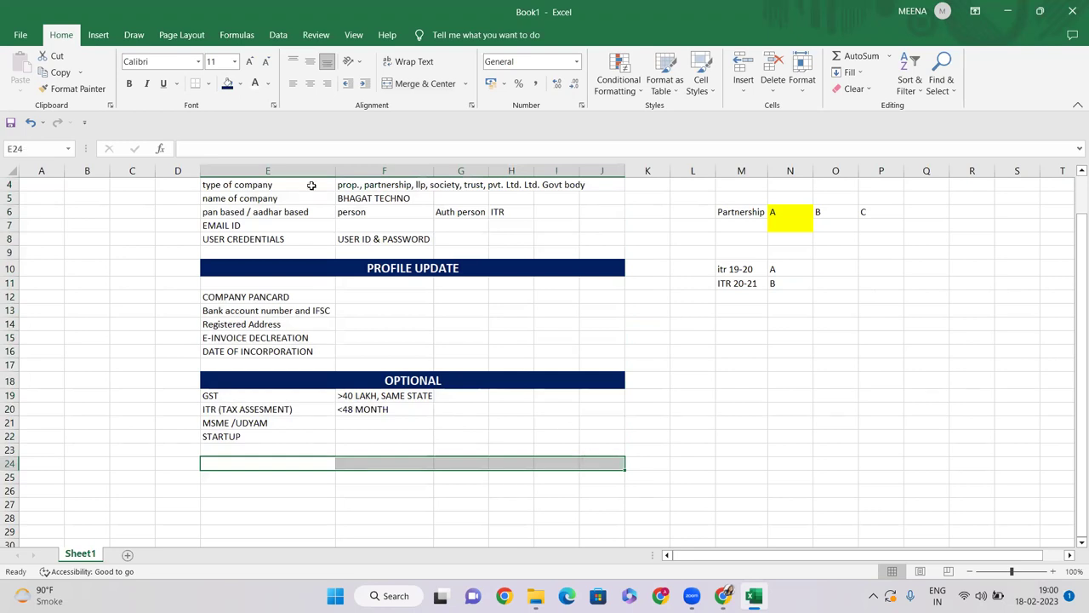
pyautogui.click(371, 377)
# Step: Copy the OPTIONAL header into row 24 to reuse its styling
pyautogui.hotkey('ctrl', 'c')
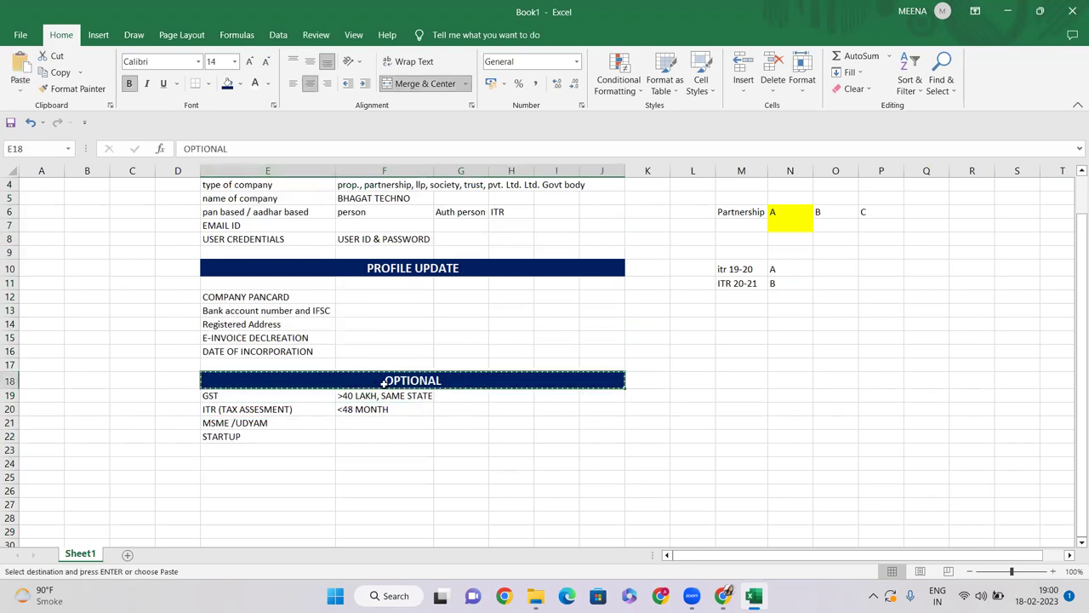
pyautogui.click(276, 464)
pyautogui.hotkey('ctrl', 'v')
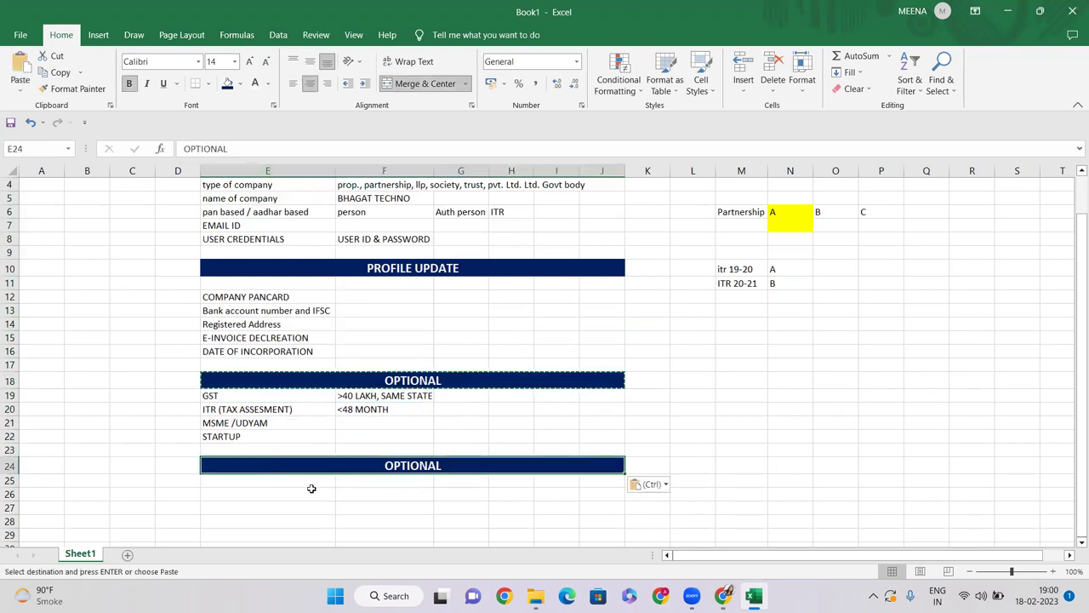
# Step: Retype the pasted header as CAUTION MONEY (DEPOSIT)
pyautogui.doubleClick(401, 465)
pyautogui.write('CAUTION MONEY')
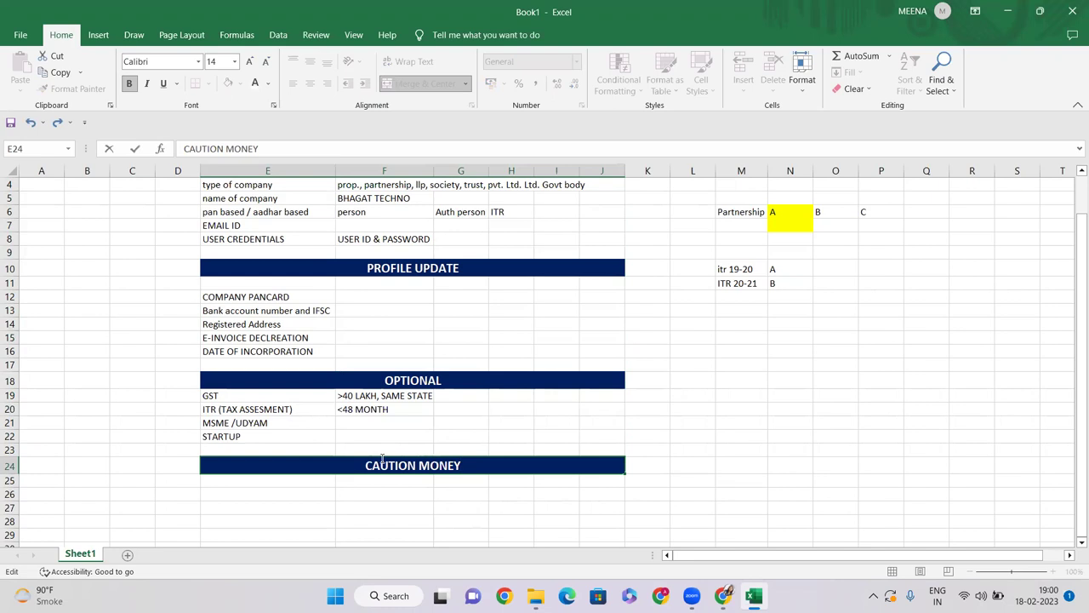
pyautogui.press('Return')
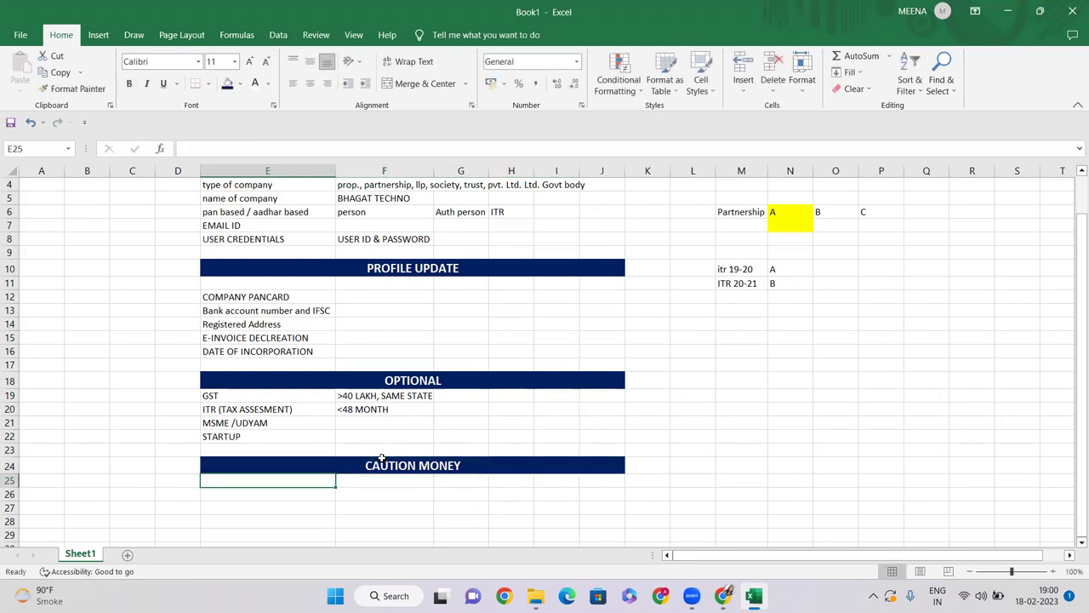
pyautogui.doubleClick(468, 465)
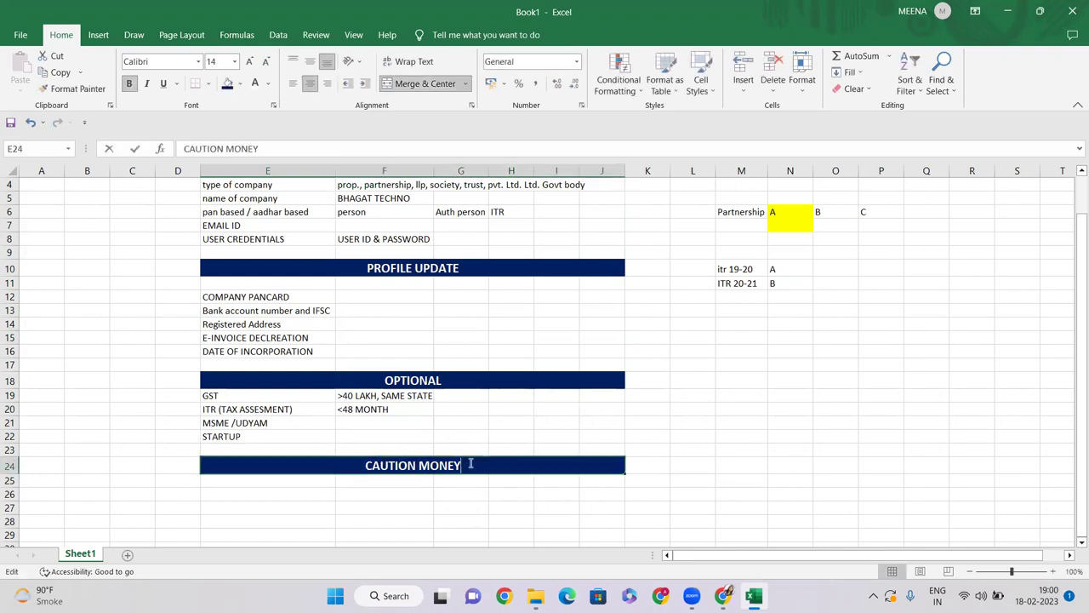
pyautogui.write('(DEPO')
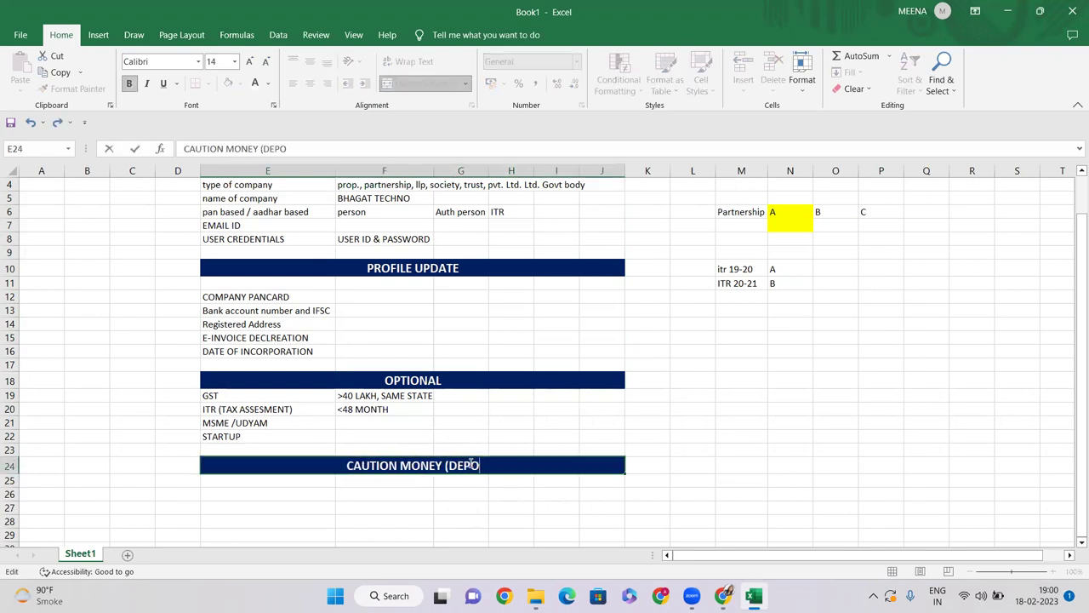
pyautogui.write('SIT)')
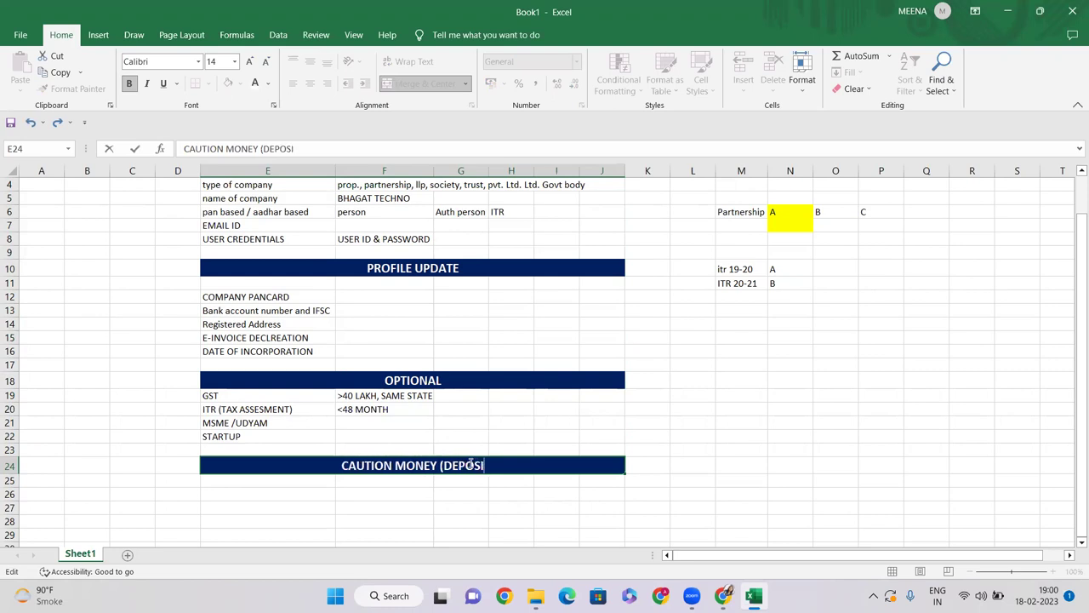
pyautogui.press('Return')
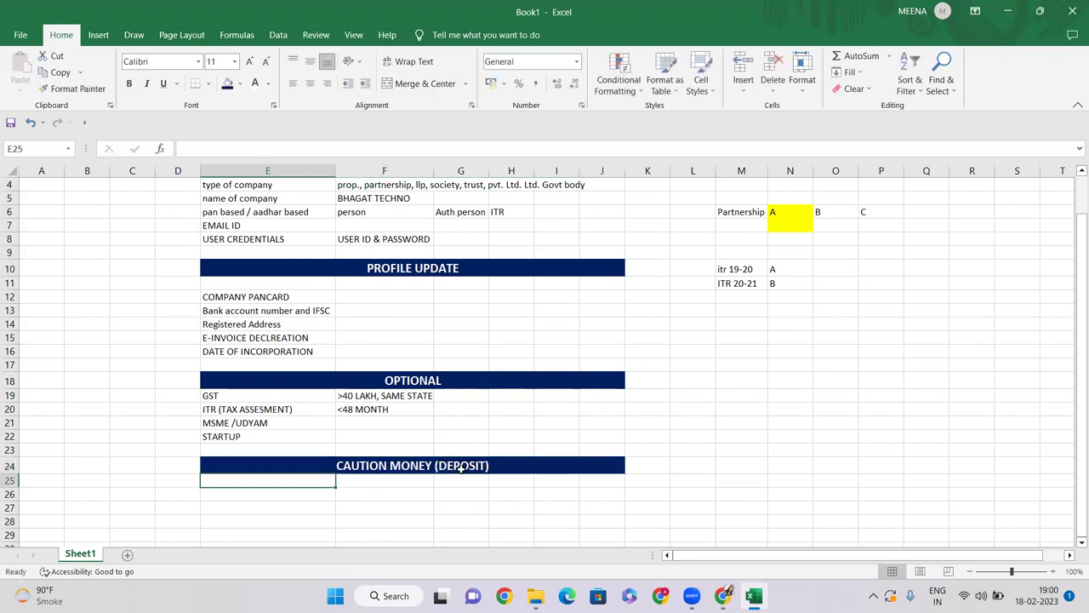
pyautogui.click(459, 470)
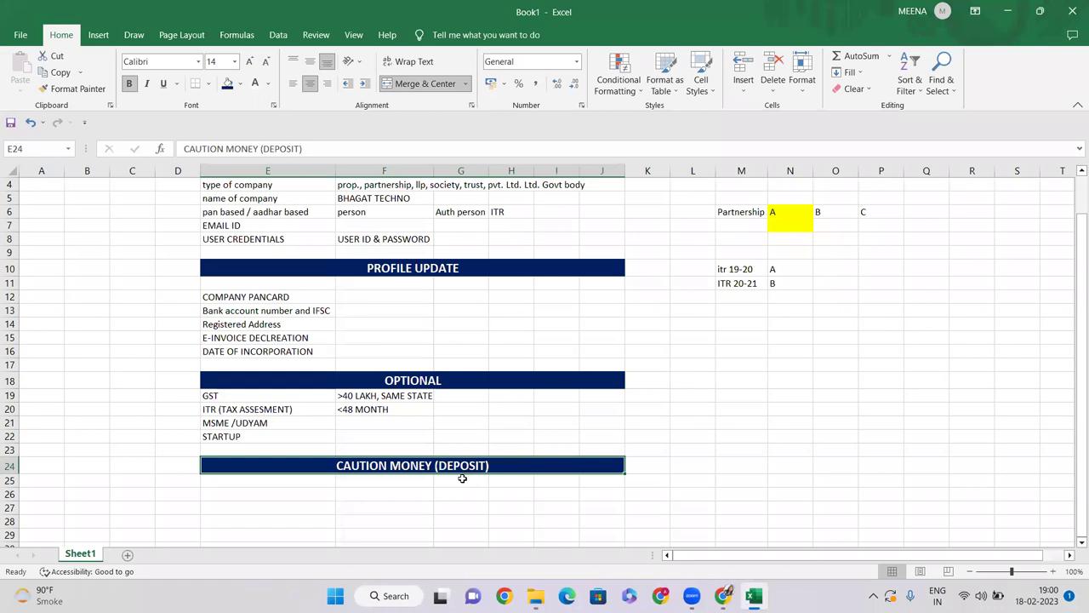
pyautogui.click(417, 449)
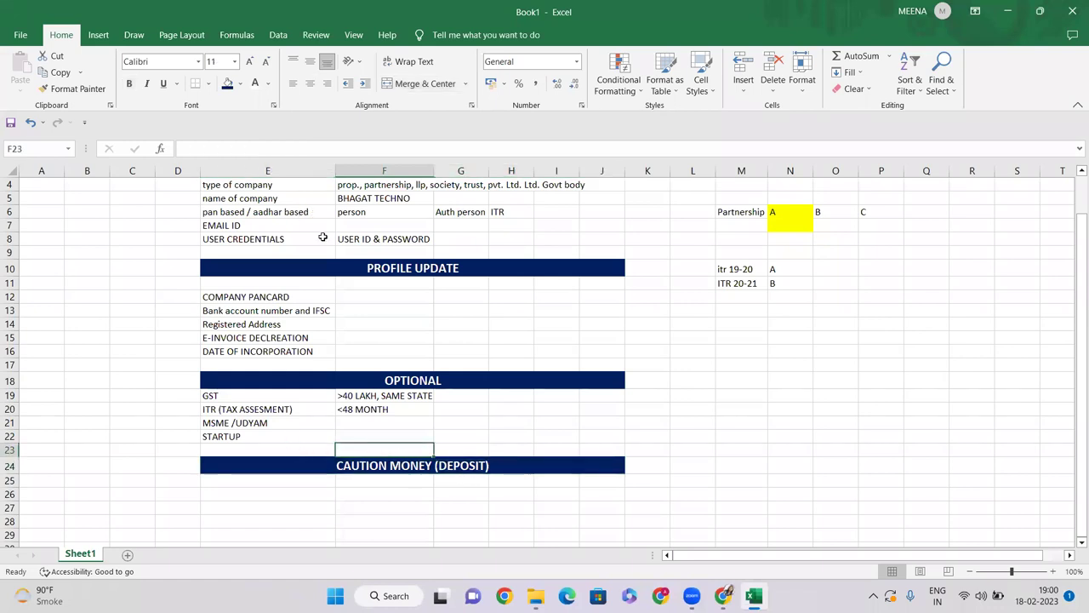
pyautogui.scroll(1, 322, 237)
pyautogui.scroll(-2, 364, 304)
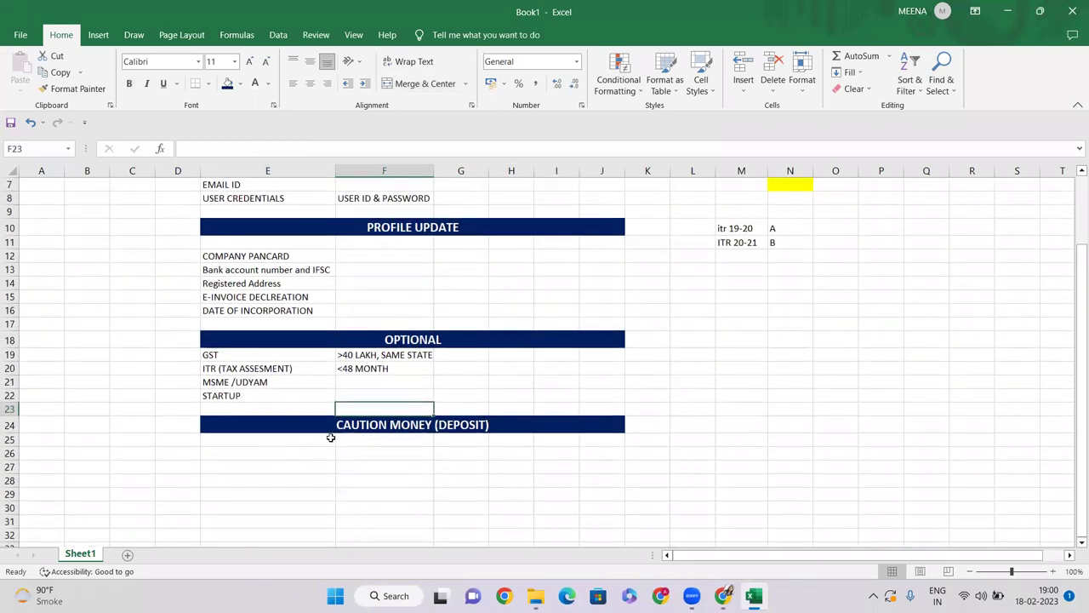
# Step: Enter 5000 as the caution deposit amount in E25
pyautogui.click(271, 441)
pyautogui.write('5000')
pyautogui.press('Return')
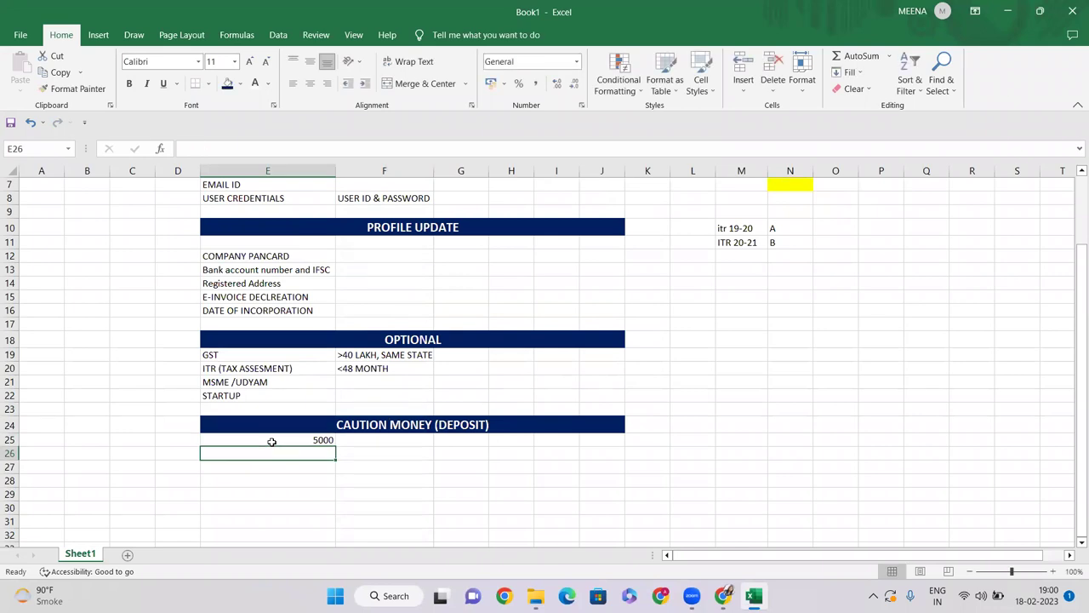
pyautogui.click(272, 440)
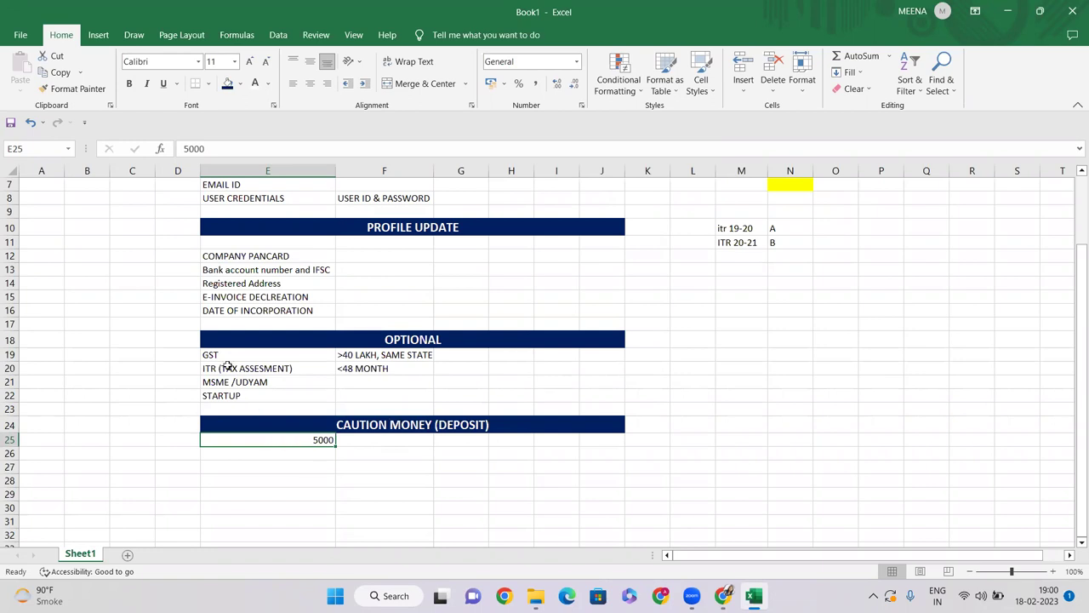
pyautogui.scroll(2, 239, 343)
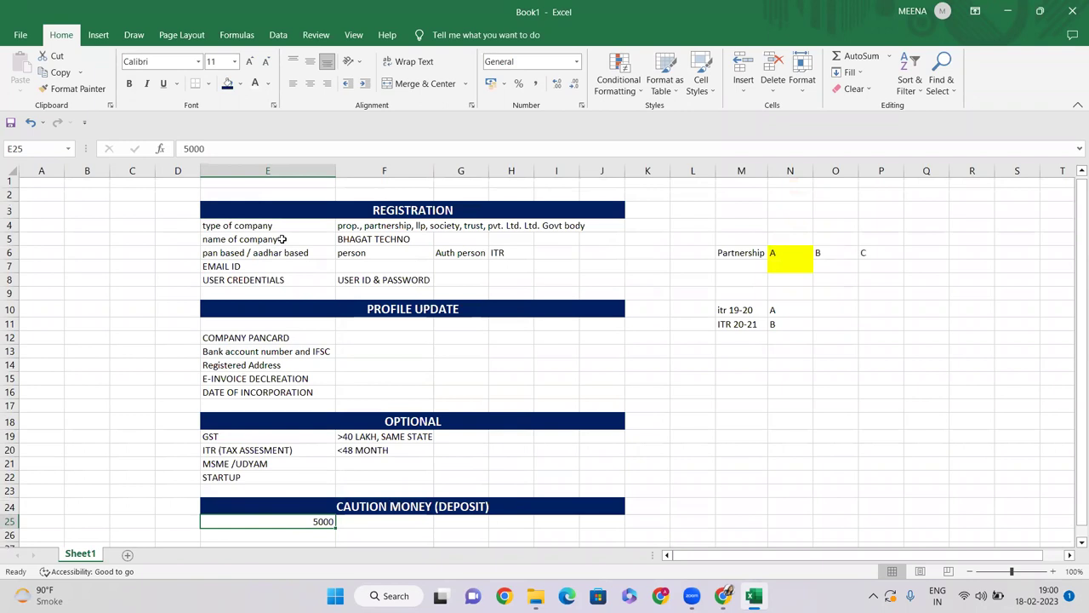
pyautogui.scroll(-3, 374, 337)
pyautogui.click(341, 416)
pyautogui.click(295, 404)
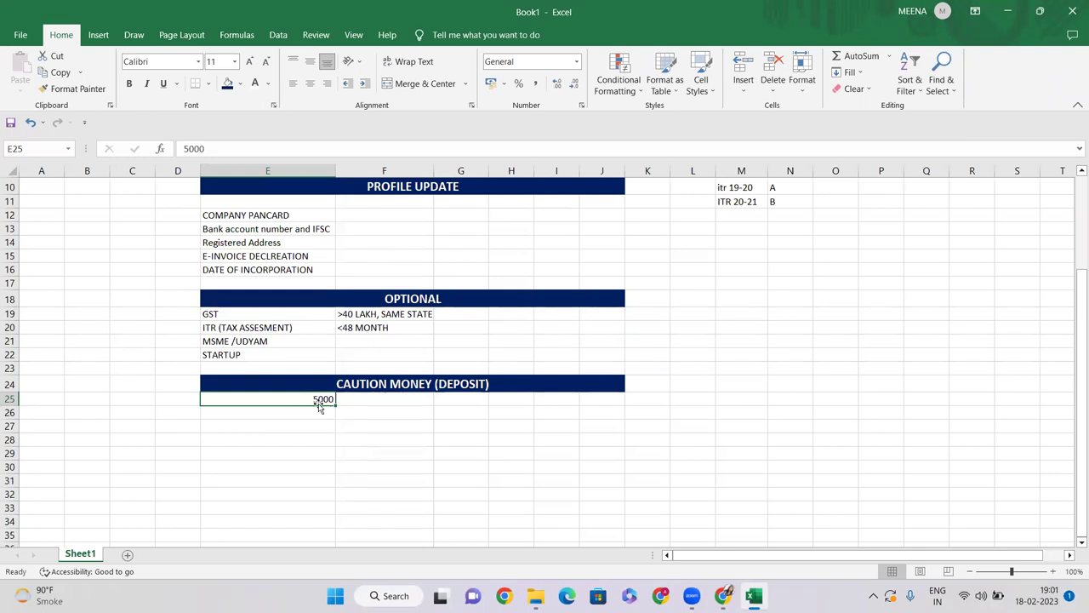
# Step: Add EXEMPTION beside it, followed by the note WOMNIA, STATUP INDIA
pyautogui.click(380, 403)
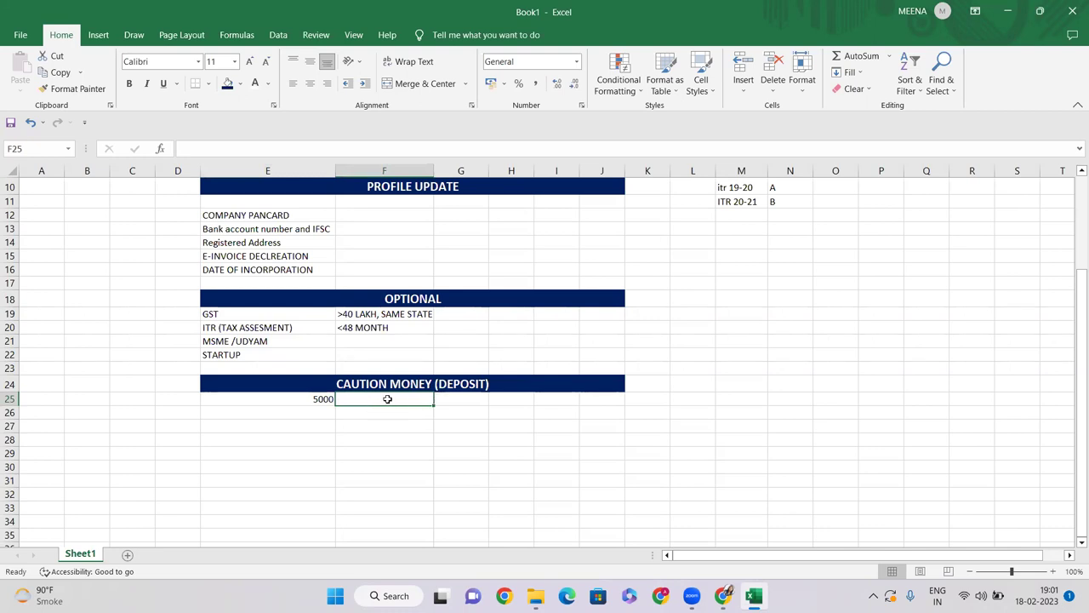
pyautogui.write('EX')
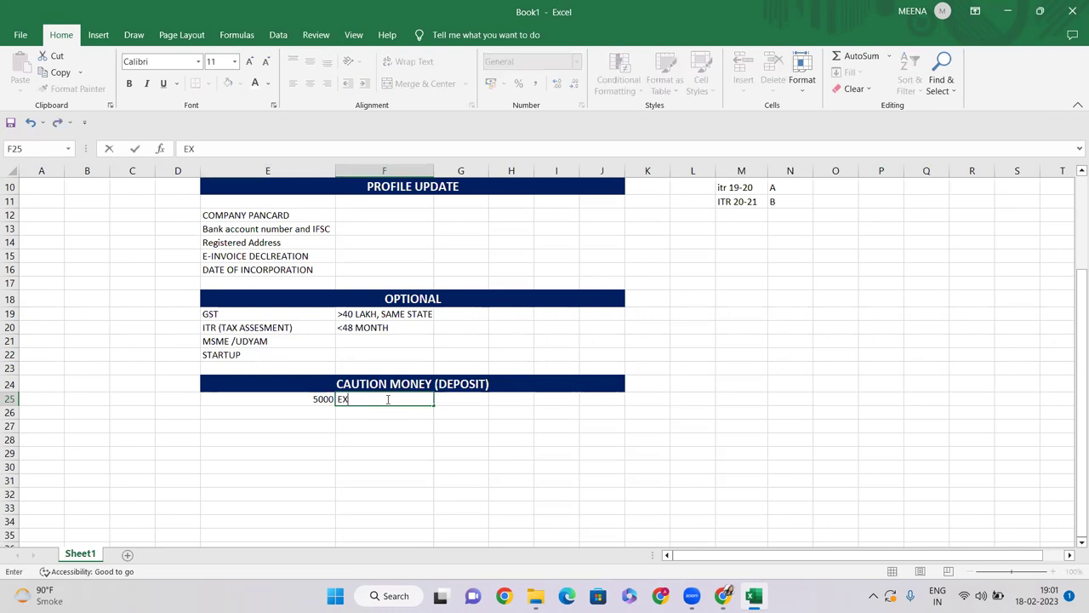
pyautogui.write('EMPTION')
pyautogui.press('Tab')
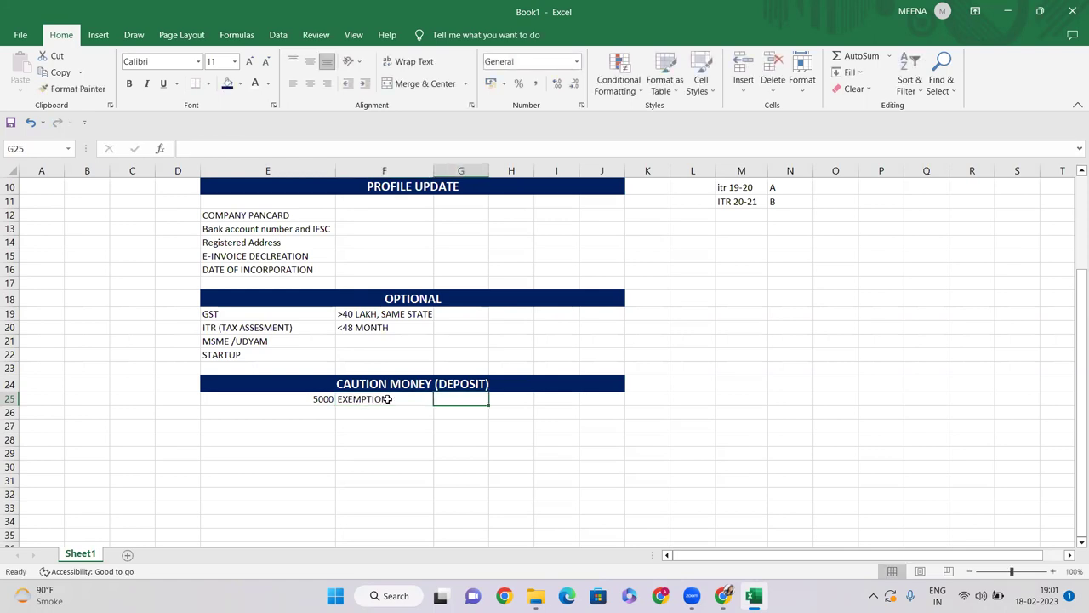
pyautogui.write('WOMNIA')
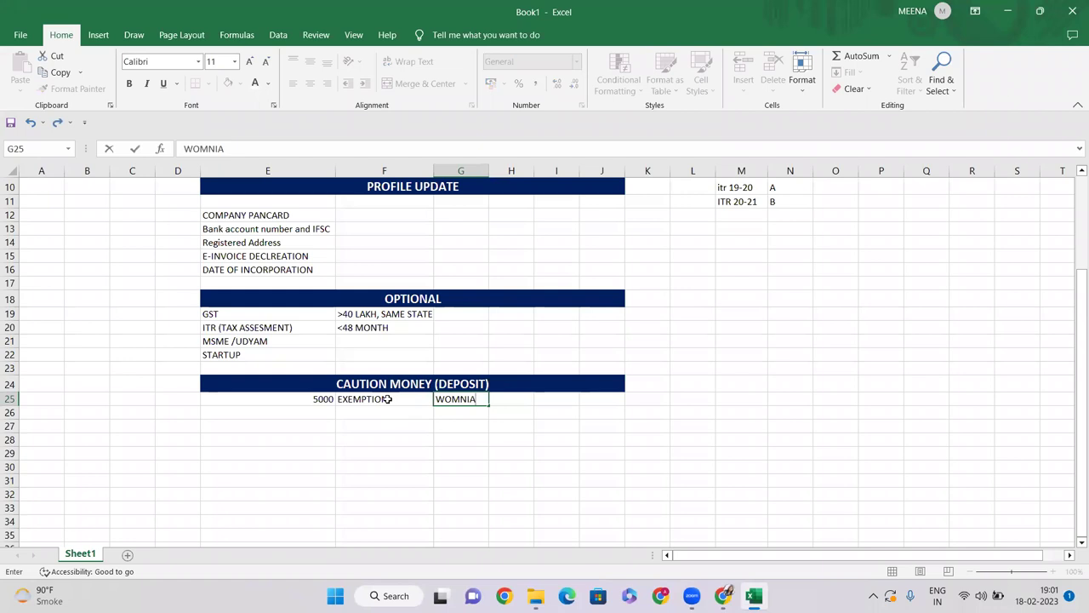
pyautogui.write(', STATUP INDIA')
pyautogui.press('Return')
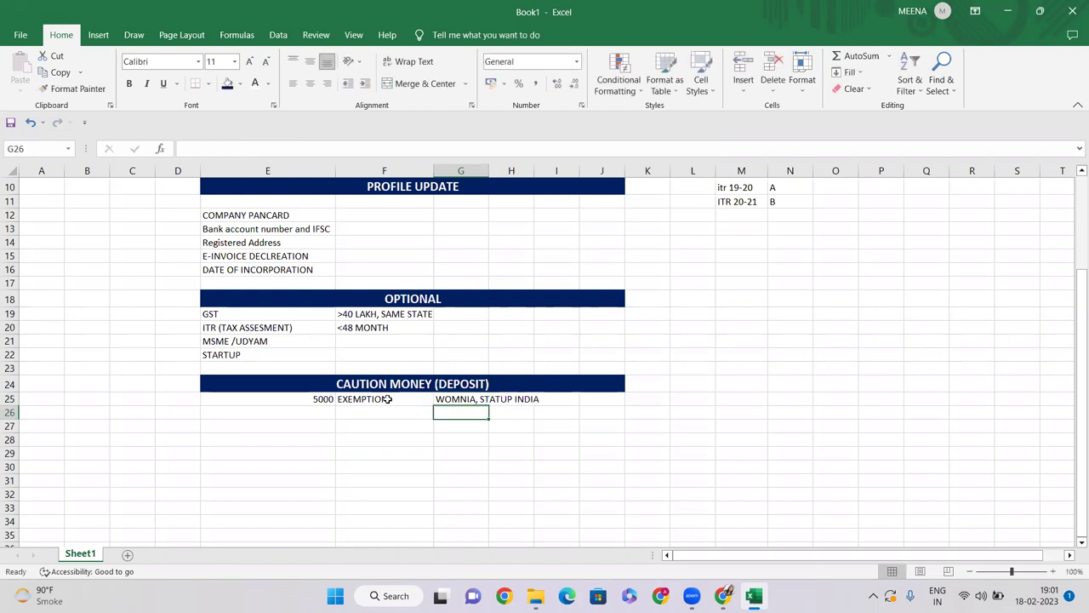
# Step: Correct the exemption note in G25 to read WOMENIA, STATUP INDIA
pyautogui.click(395, 393)
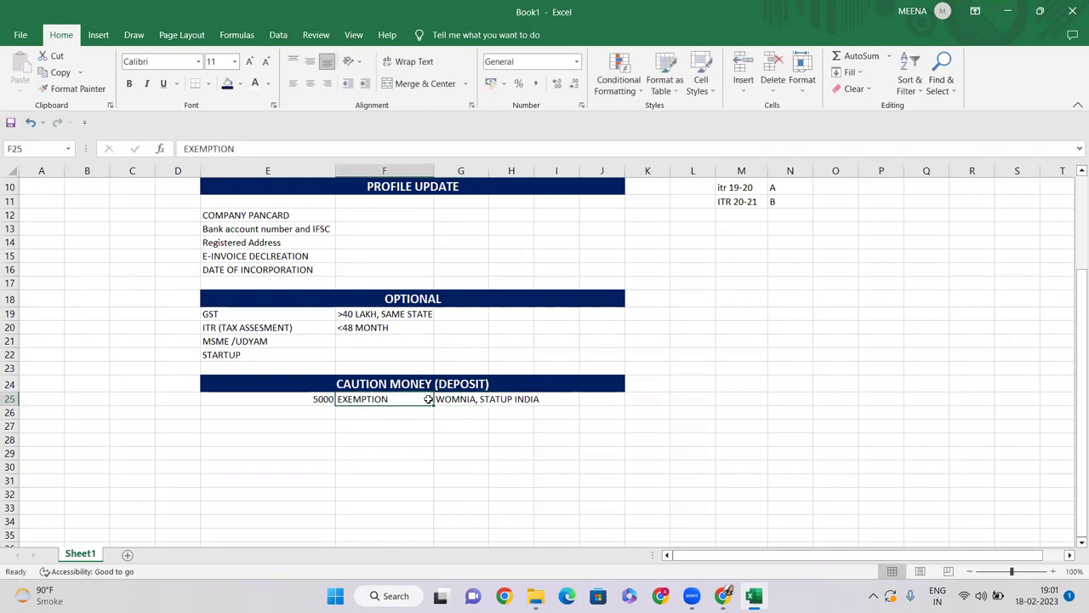
pyautogui.doubleClick(460, 399)
pyautogui.write('E')
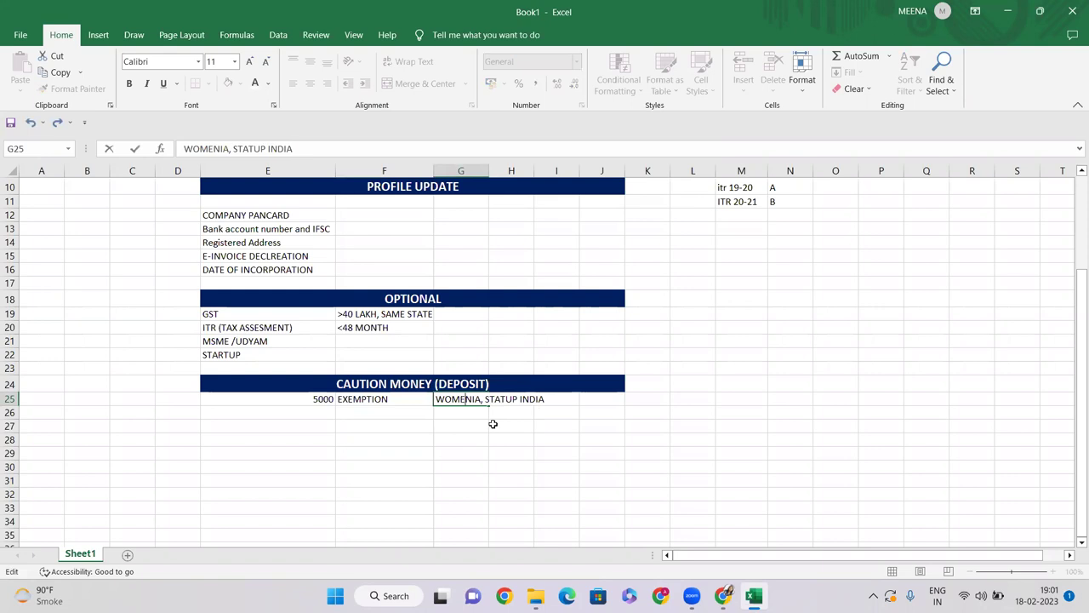
pyautogui.click(412, 444)
pyautogui.click(315, 399)
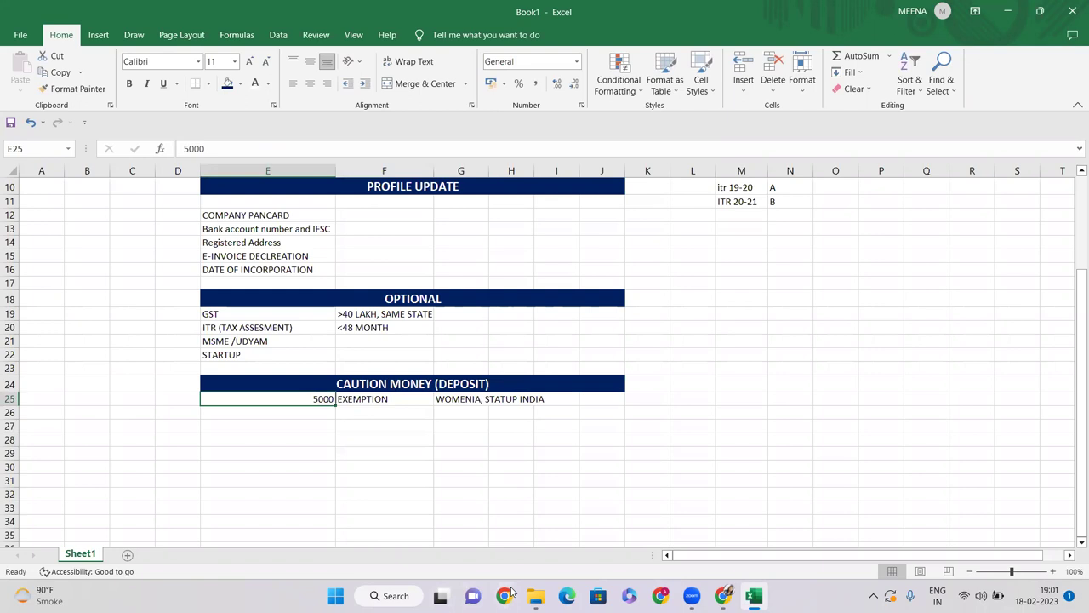
pyautogui.click(510, 591)
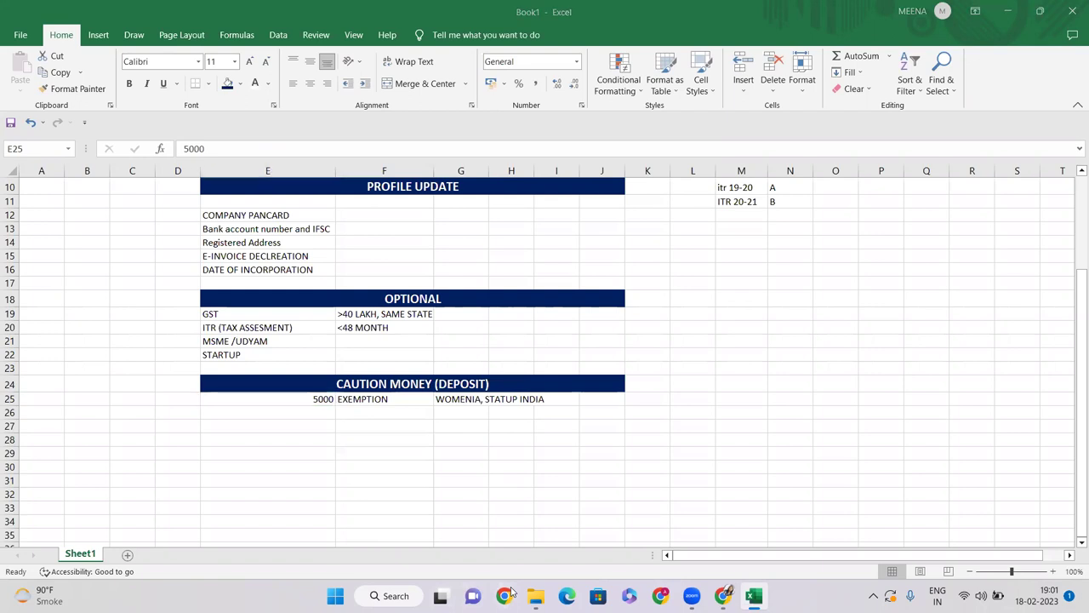
pyautogui.click(301, 400)
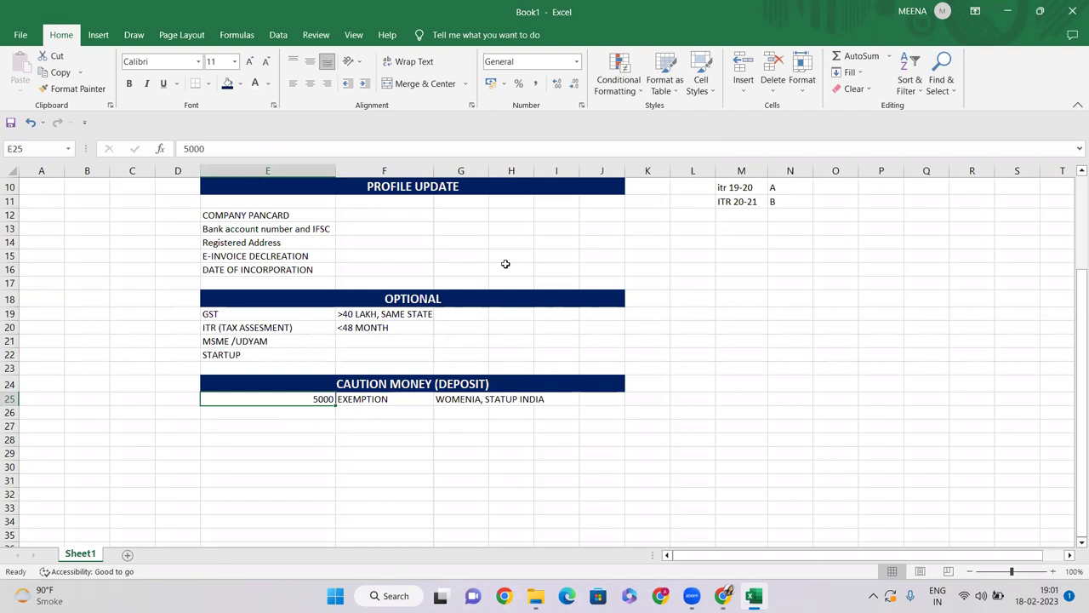
pyautogui.scroll(3, 506, 264)
pyautogui.moveTo(279, 210); pyautogui.dragTo(444, 384)
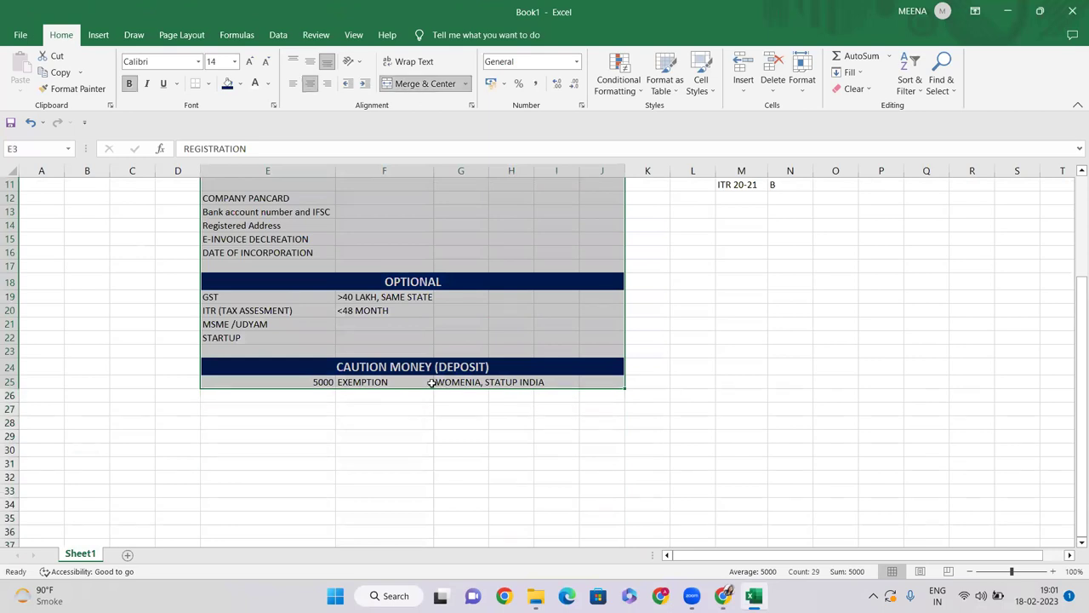
pyautogui.scroll(3, 433, 374)
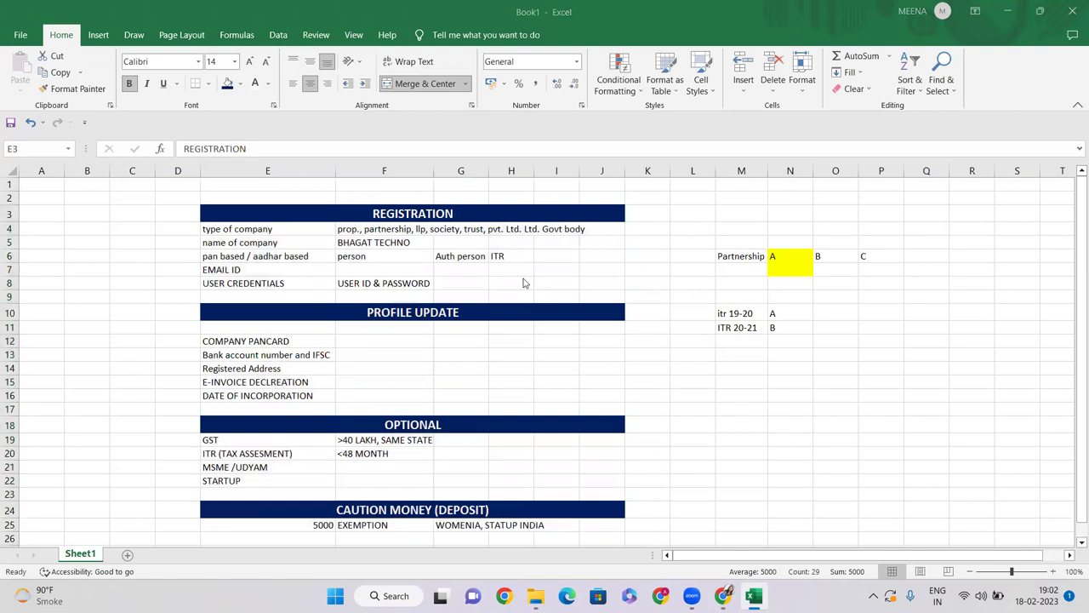
pyautogui.scroll(-2, 379, 357)
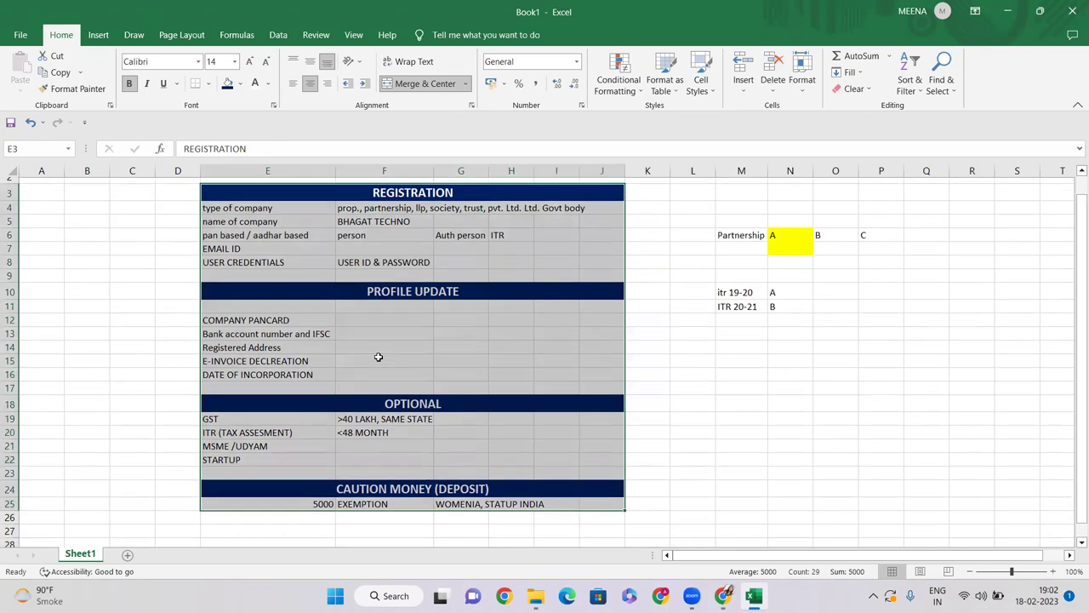
pyautogui.click(379, 382)
pyautogui.scroll(2, 288, 387)
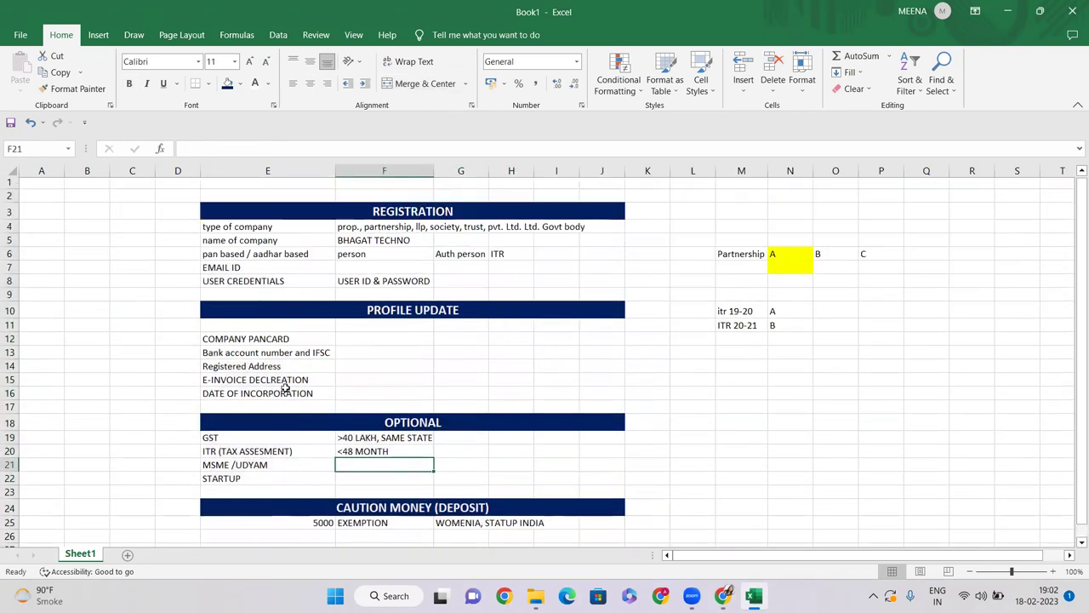
pyautogui.moveTo(234, 228); pyautogui.dragTo(587, 520)
# Step: Label the 5000 slab UP TO 1 CR in D25 and widen column D to fit
pyautogui.scroll(-2, 482, 391)
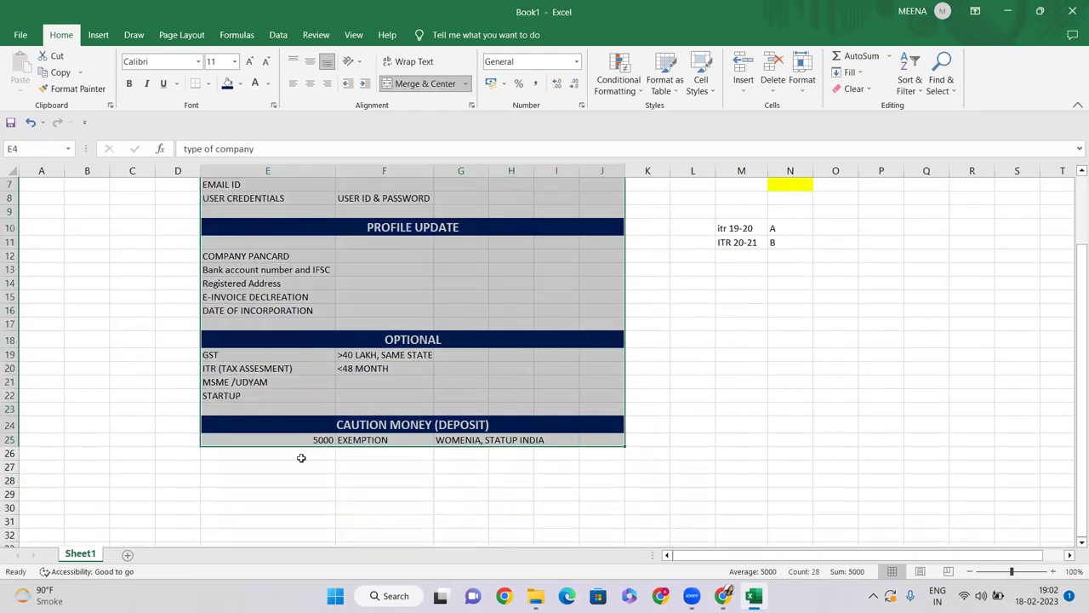
pyautogui.click(300, 457)
pyautogui.click(302, 437)
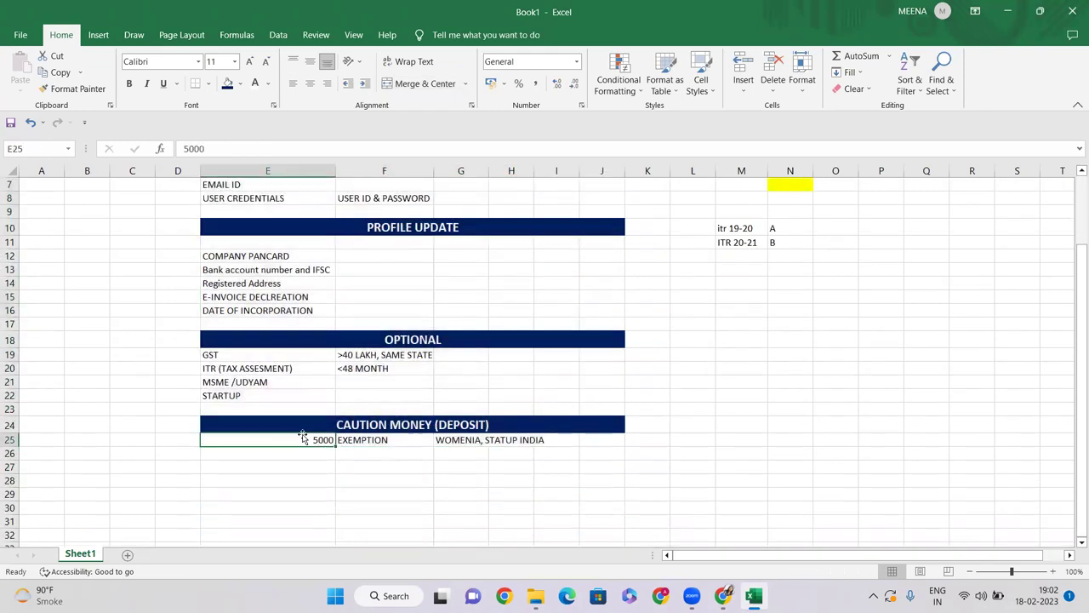
pyautogui.click(372, 425)
pyautogui.click(266, 436)
pyautogui.click(177, 442)
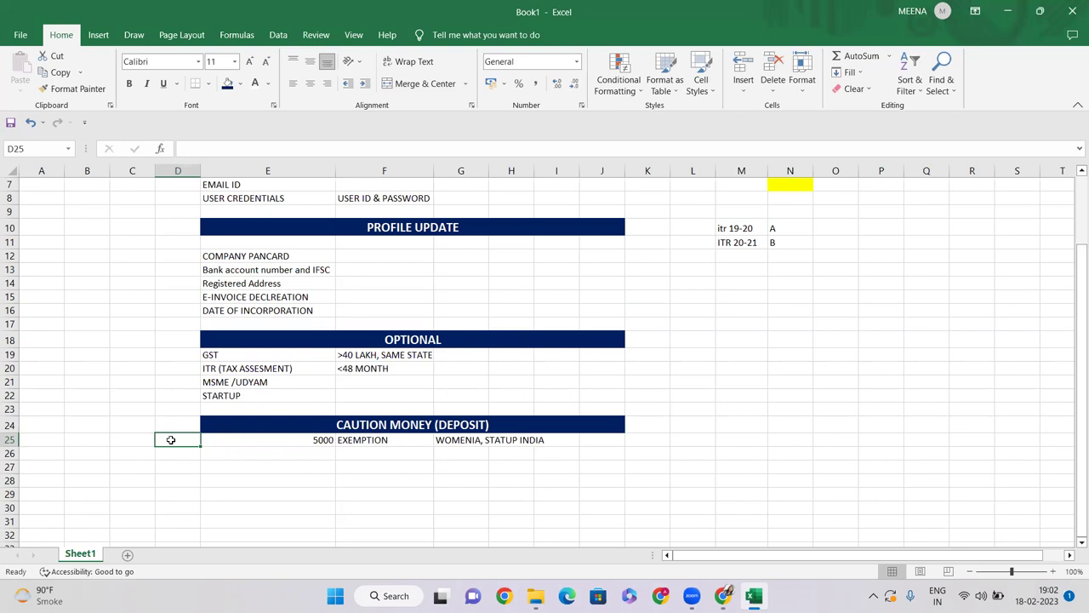
pyautogui.write('UP')
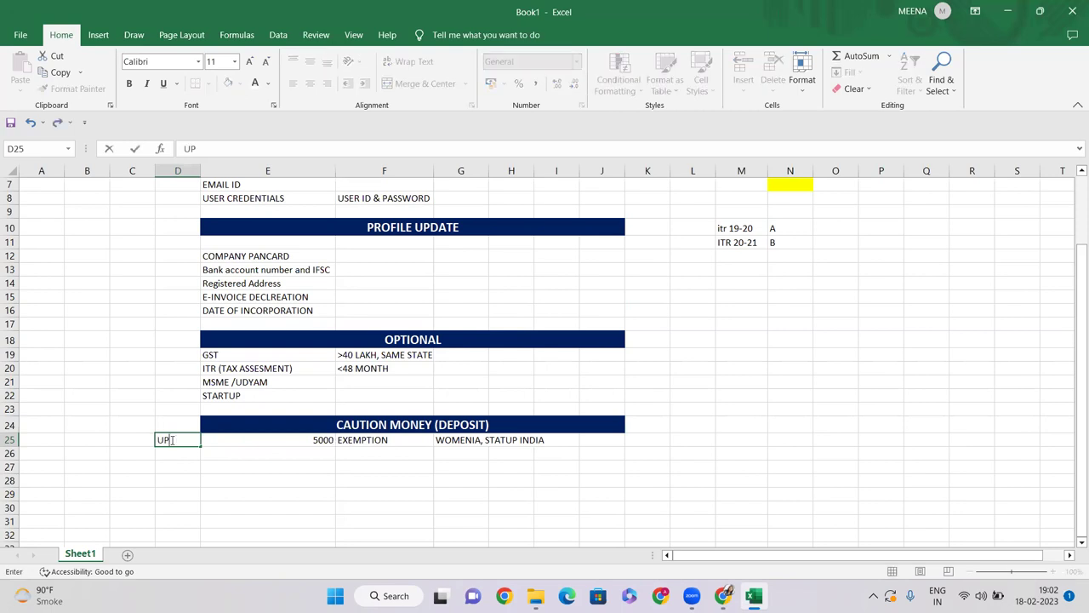
pyautogui.write(' TO 1 CR')
pyautogui.press('Return')
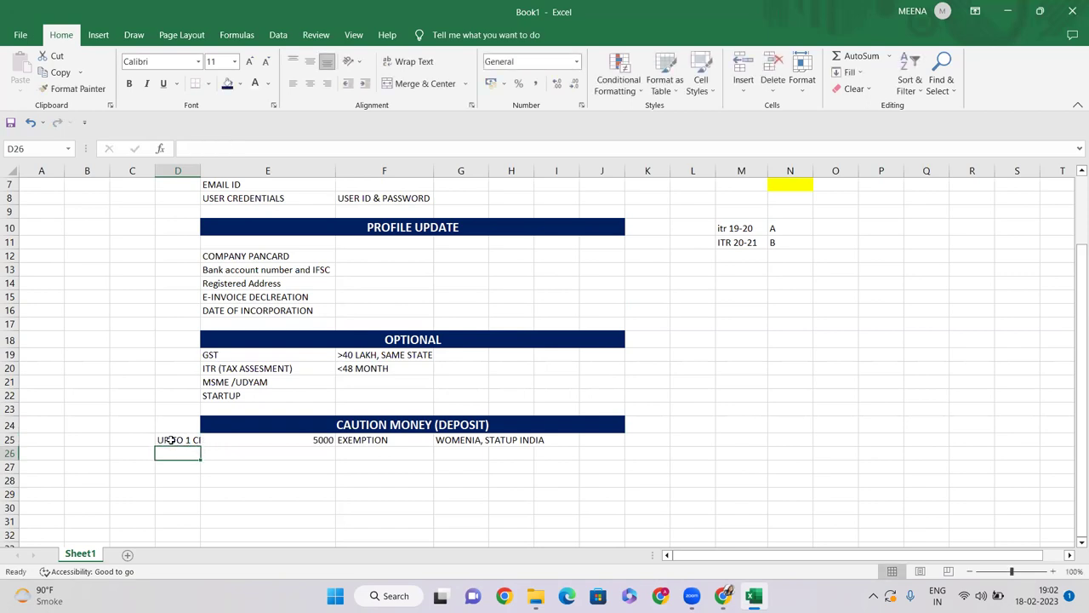
pyautogui.doubleClick(200, 171)
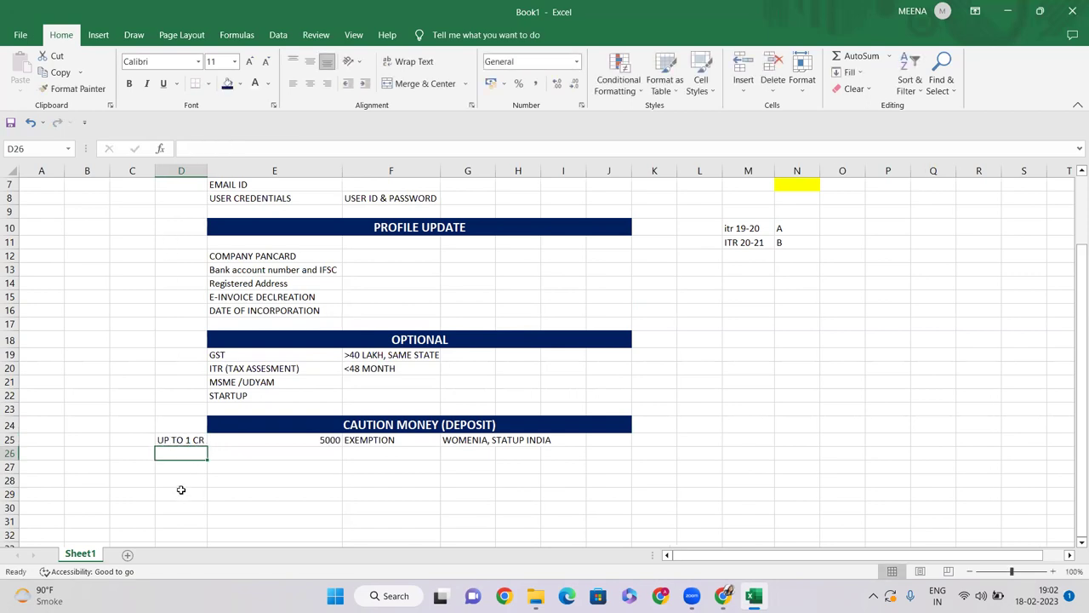
# Step: Add the 1 TO 5 slab at 10 and the >5 CR slab at 25
pyautogui.write('1 TO 5')
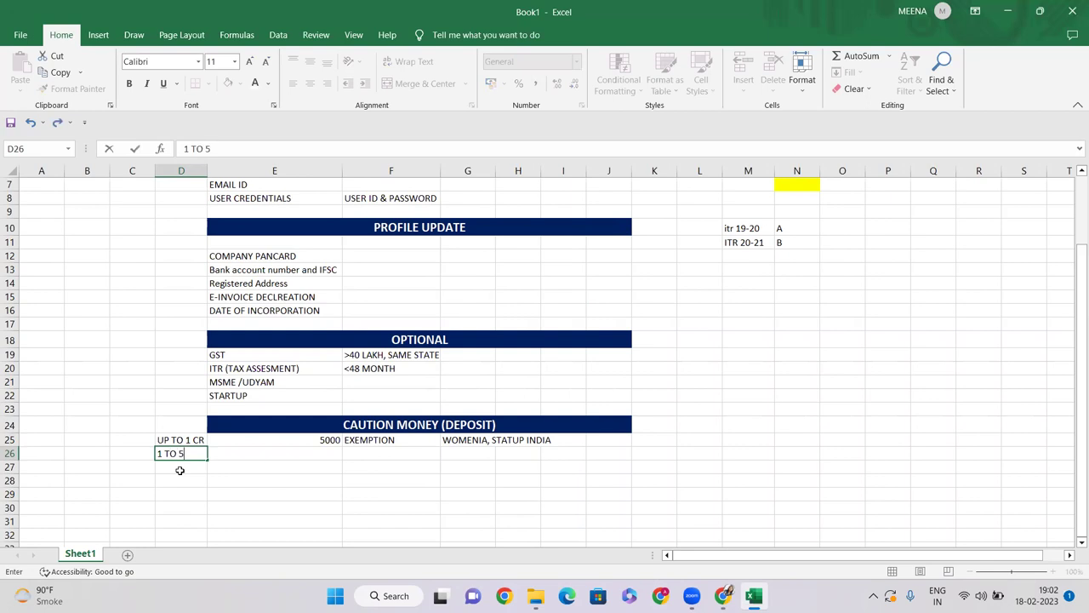
pyautogui.press('Right')
pyautogui.write('10')
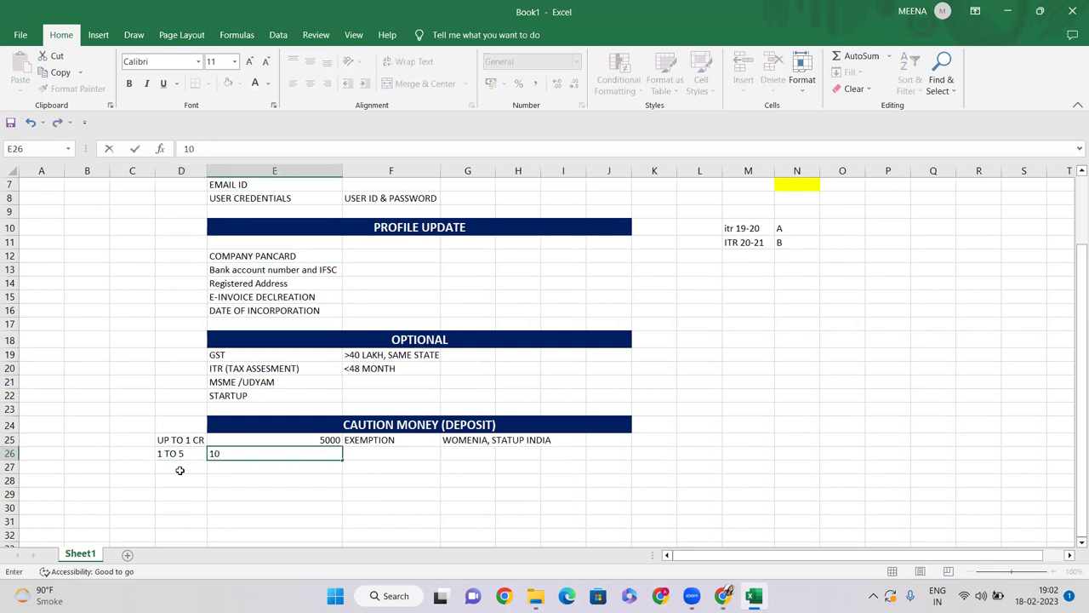
pyautogui.press('Return')
pyautogui.click(180, 470)
pyautogui.write('>')
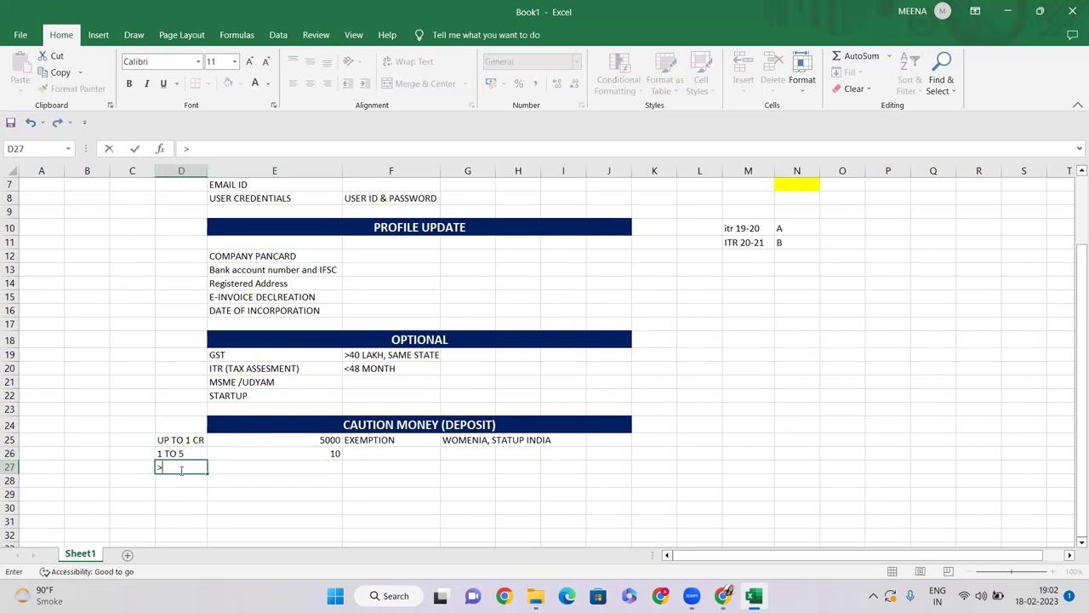
pyautogui.write('5 CR')
pyautogui.press('Right')
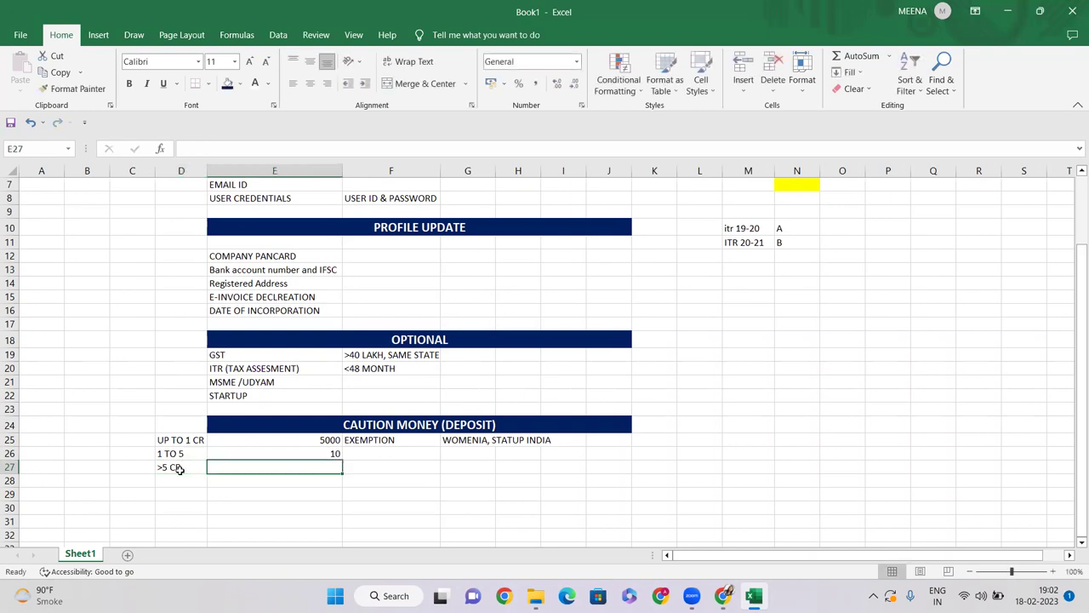
pyautogui.write('25')
pyautogui.press('Return')
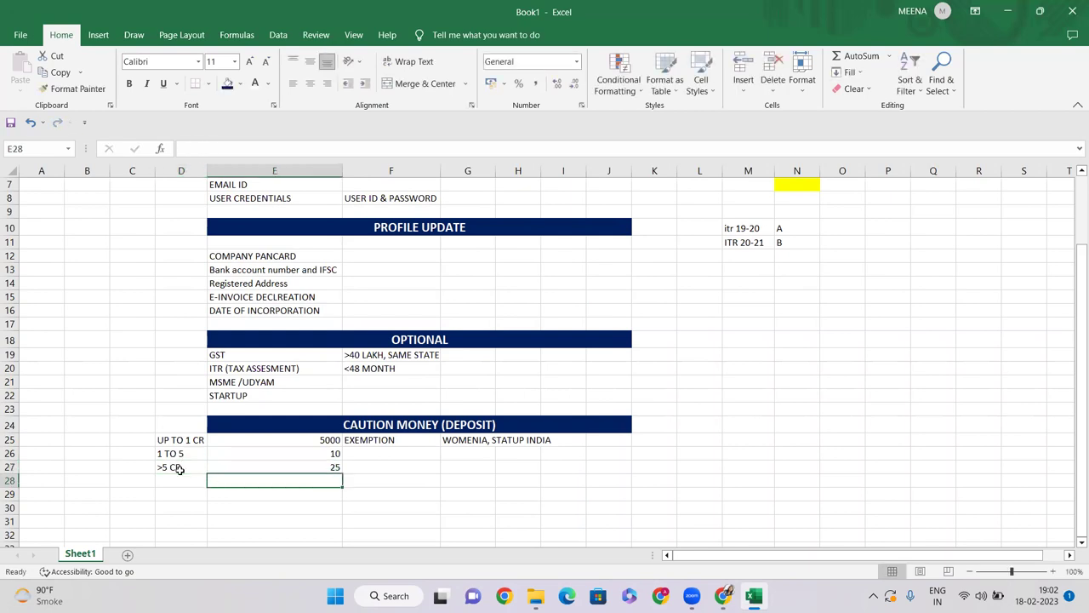
pyautogui.click(523, 594)
# Step: Review the MSME /UDYAM, STARTUP and 5000 deposit entries in the checklist
pyautogui.click(247, 395)
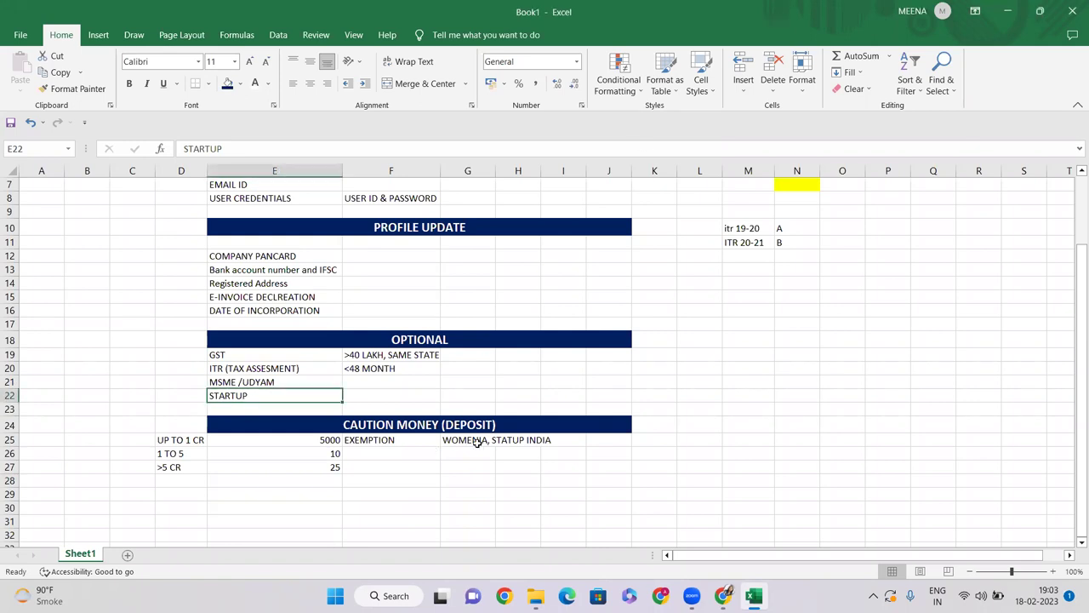
pyautogui.click(256, 438)
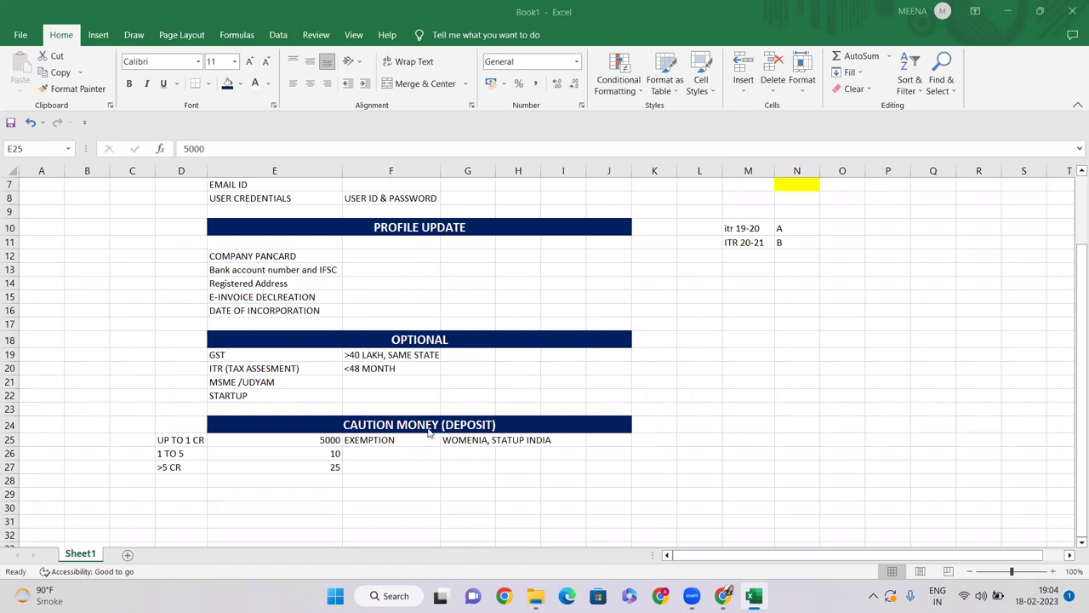
pyautogui.click(252, 388)
pyautogui.click(228, 395)
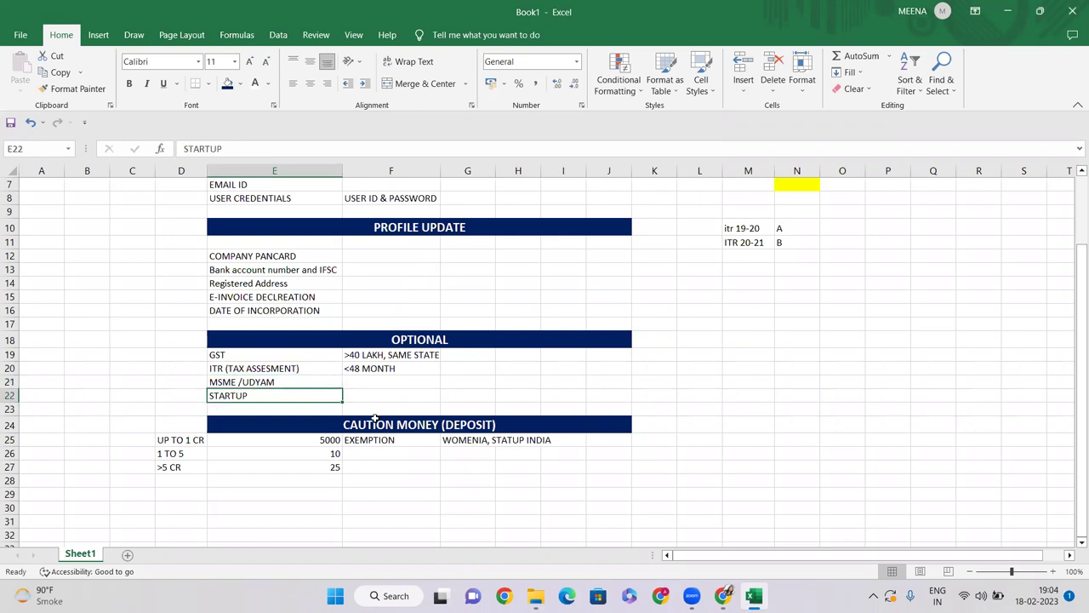
# Step: Switch to Chrome and open a new blank tab
pyautogui.scroll(-1, 370, 413)
pyautogui.click(323, 453)
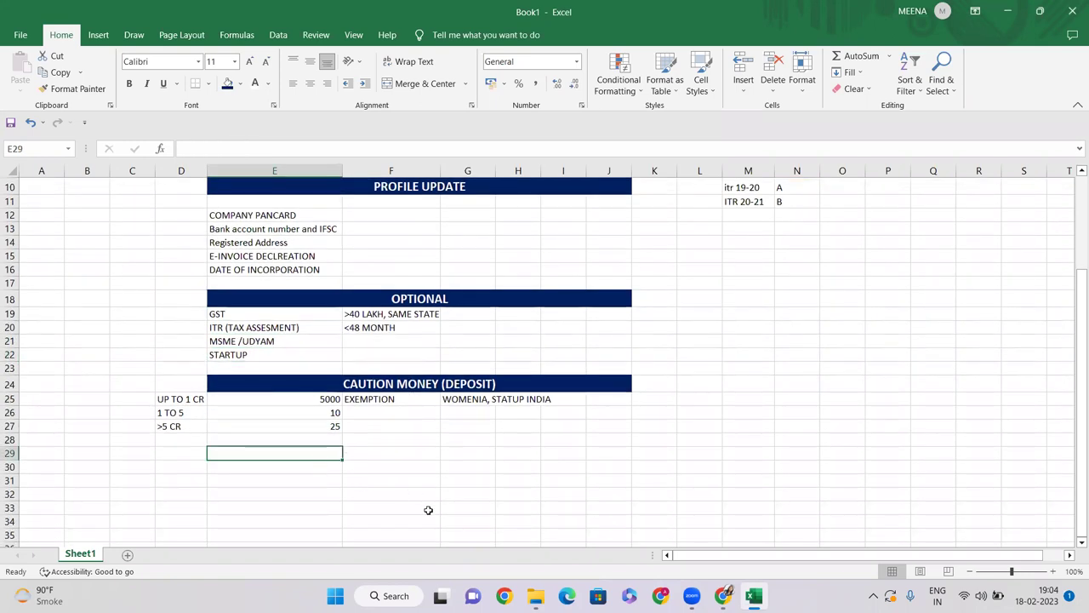
pyautogui.click(366, 499)
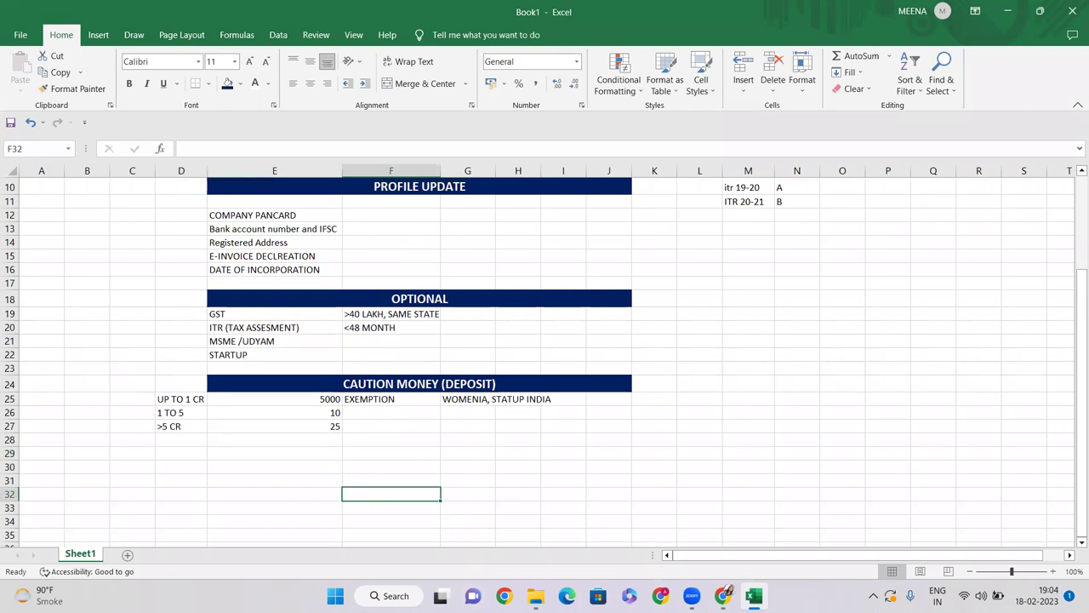
pyautogui.hotkey('alt', 'Tab')
pyautogui.click(182, 12)
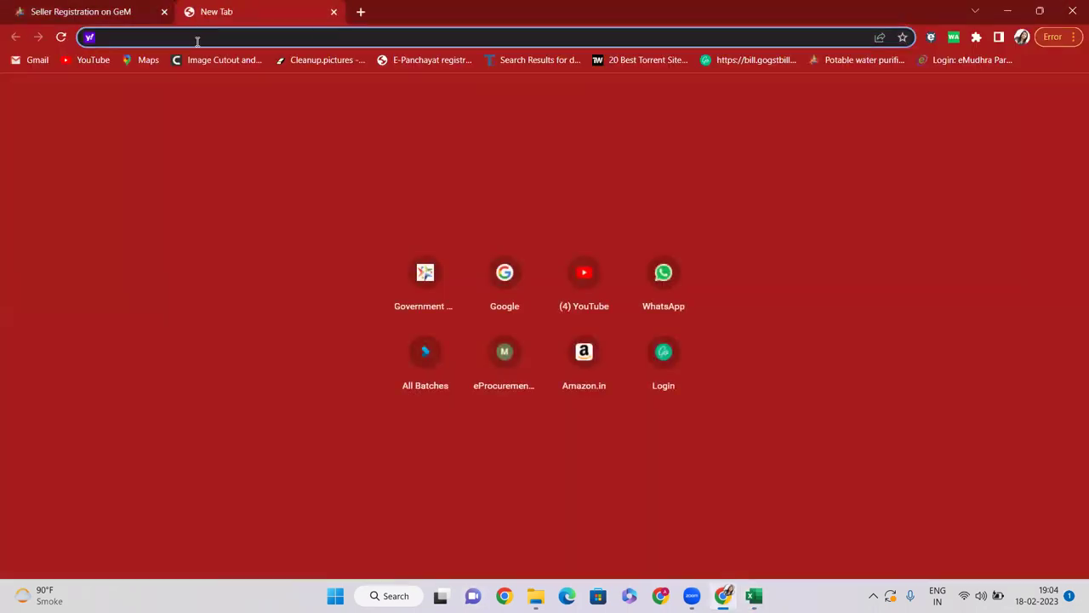
# Step: Search Google for Startup India and open the official website
pyautogui.write('GOO')
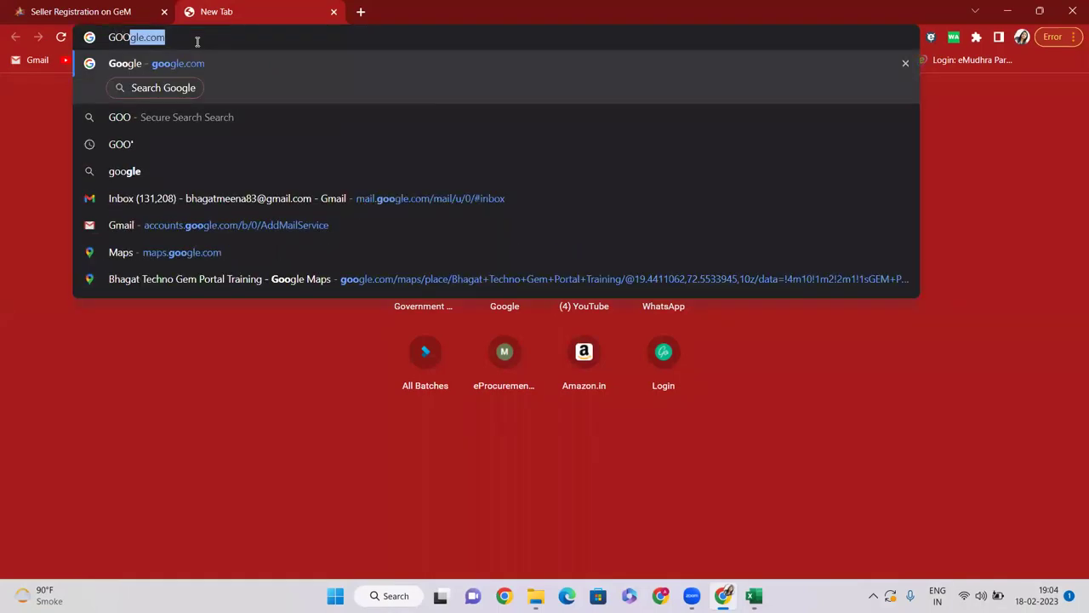
pyautogui.press('Return')
pyautogui.write('START')
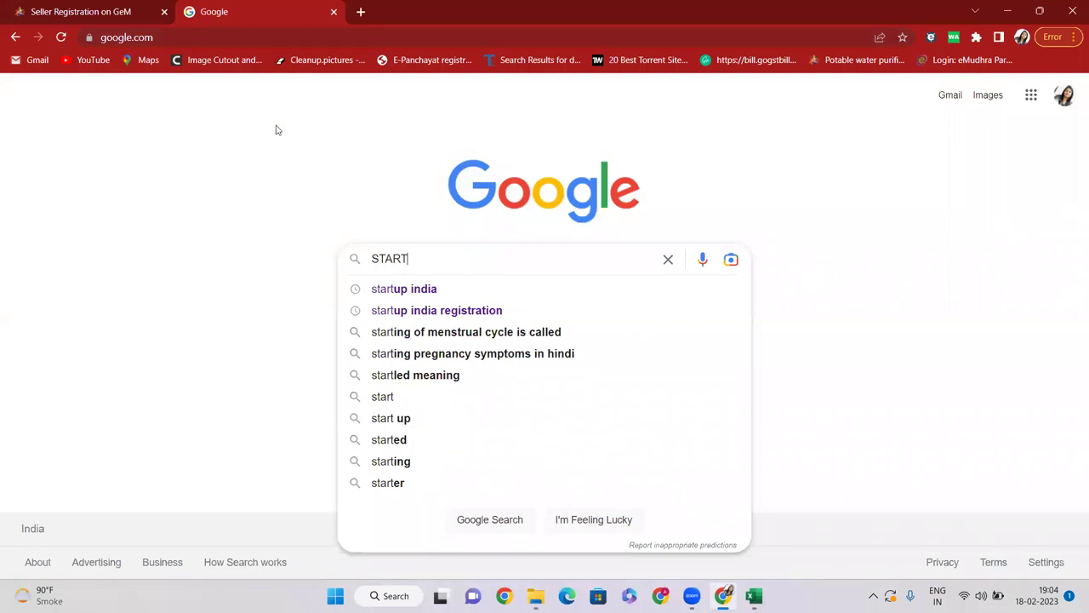
pyautogui.click(405, 290)
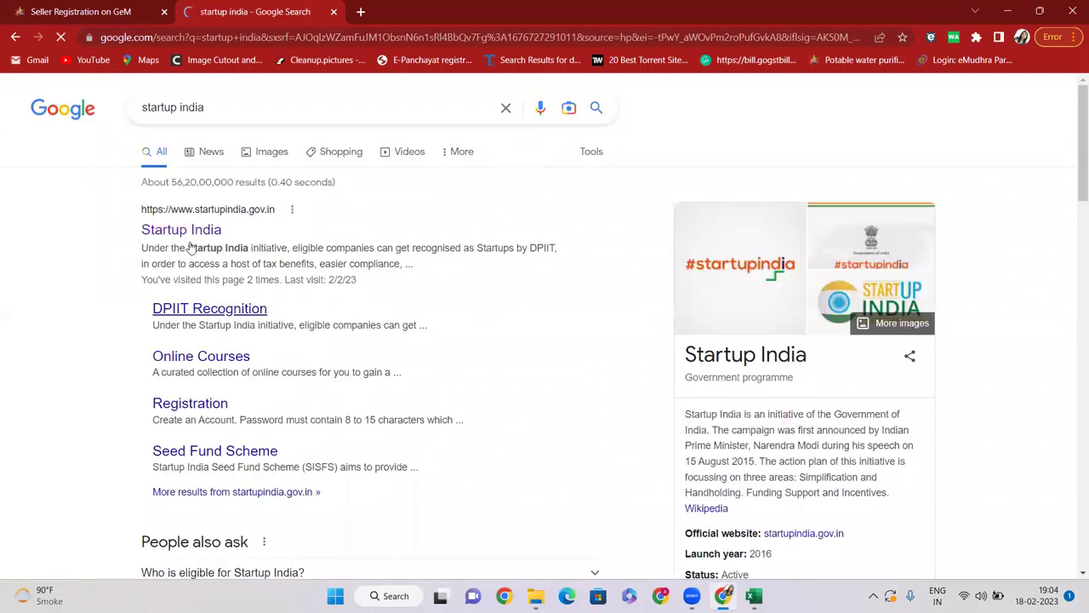
pyautogui.click(201, 237)
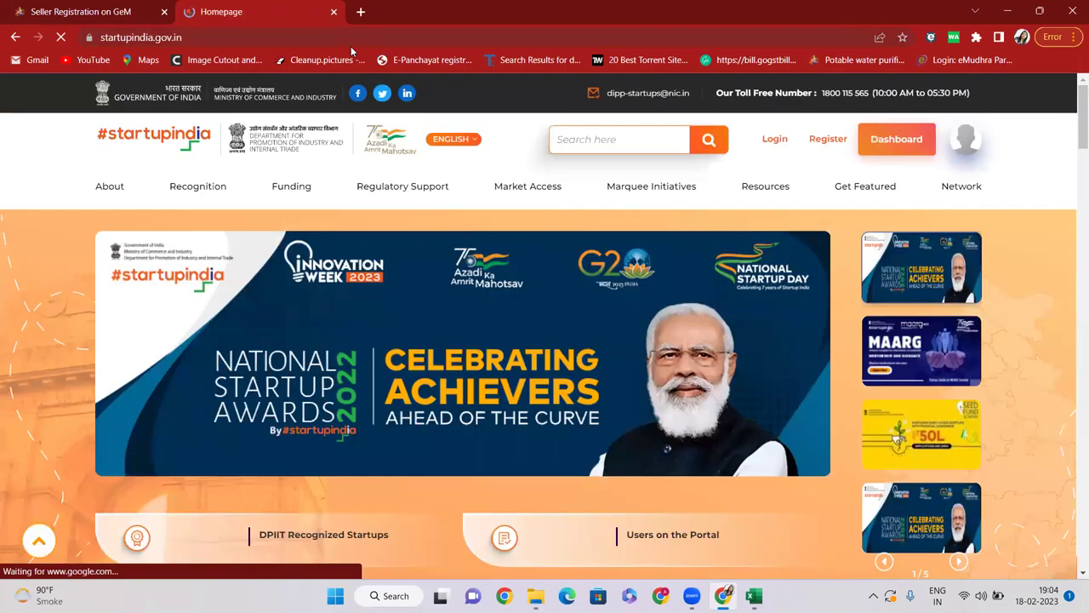
# Step: Dismiss the National Startup Awards popup on startupindia.gov.in and return to Excel
pyautogui.click(351, 41)
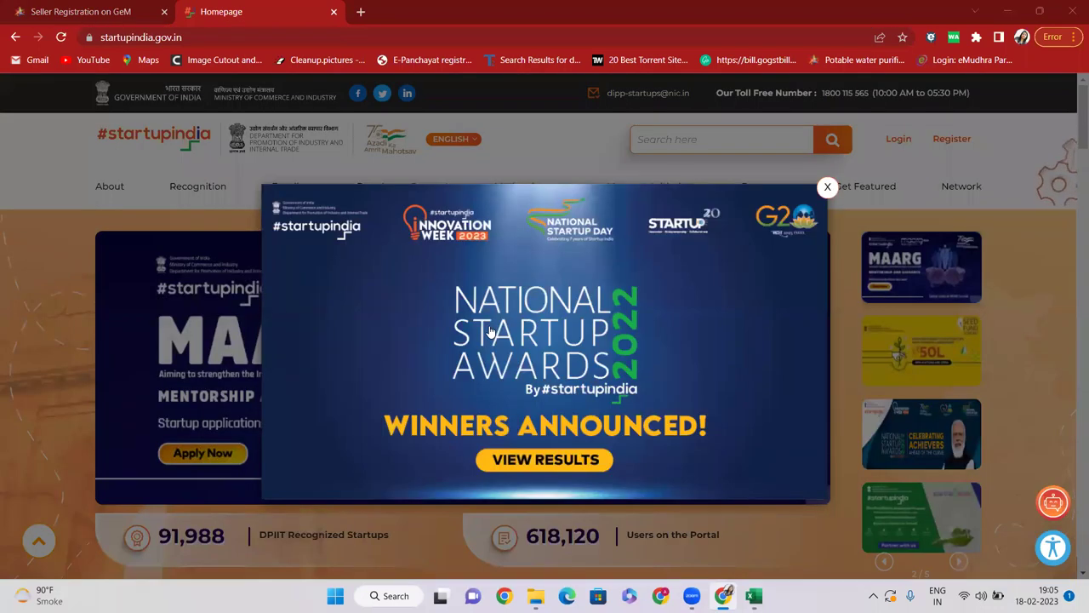
pyautogui.hotkey('ctrl', 'l')
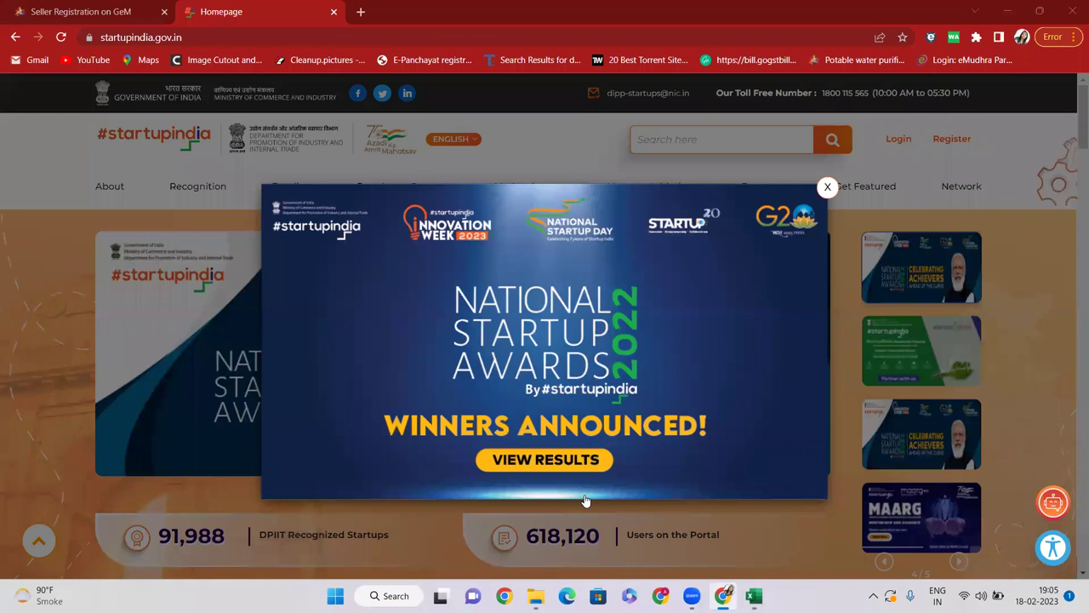
pyautogui.click(826, 186)
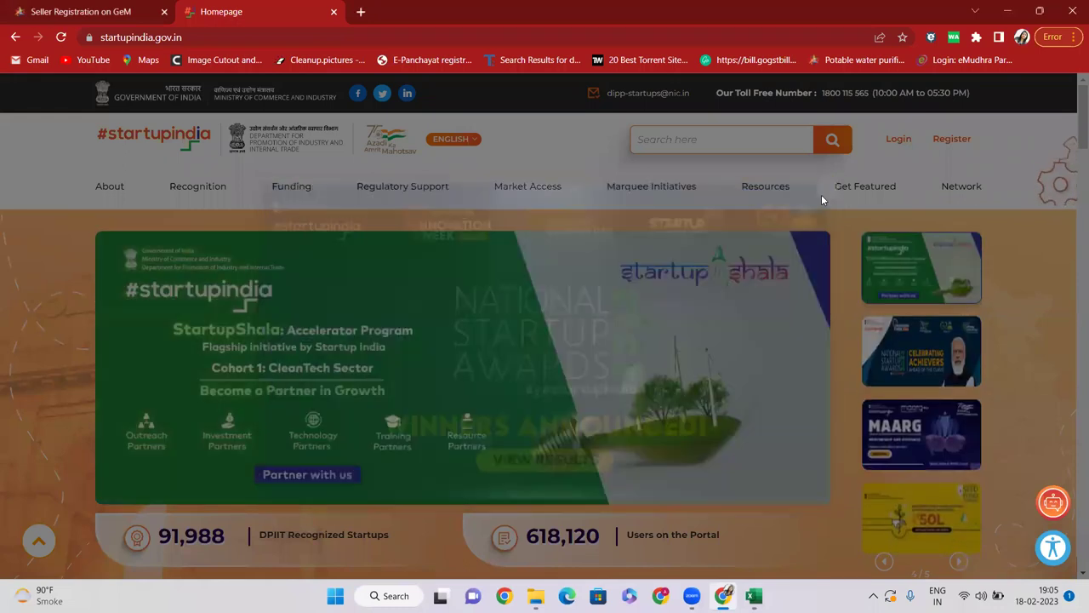
pyautogui.hotkey('alt', 'Tab')
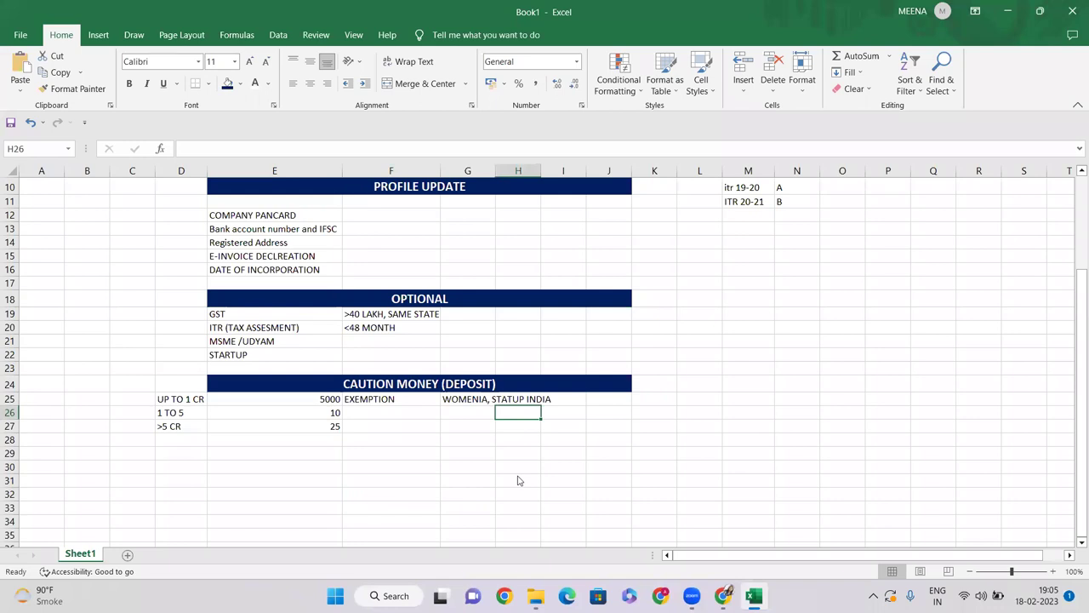
# Step: Cross-check the WOMENIA, STATUP INDIA exemption and 5000 amount against the browser
pyautogui.hotkey('alt', 'Tab')
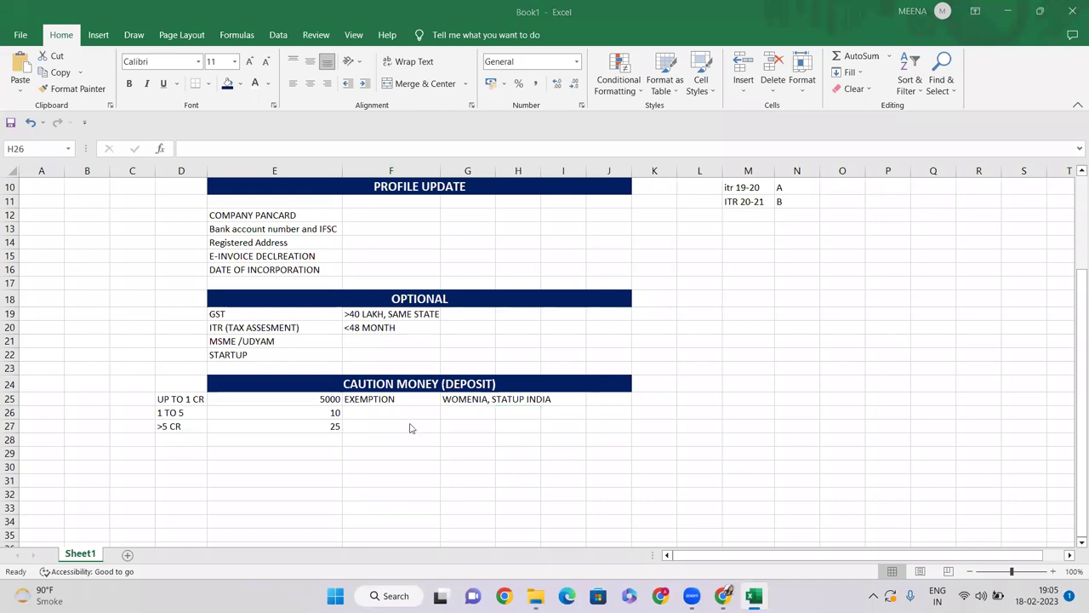
pyautogui.hotkey('alt', 'Tab')
pyautogui.click(451, 399)
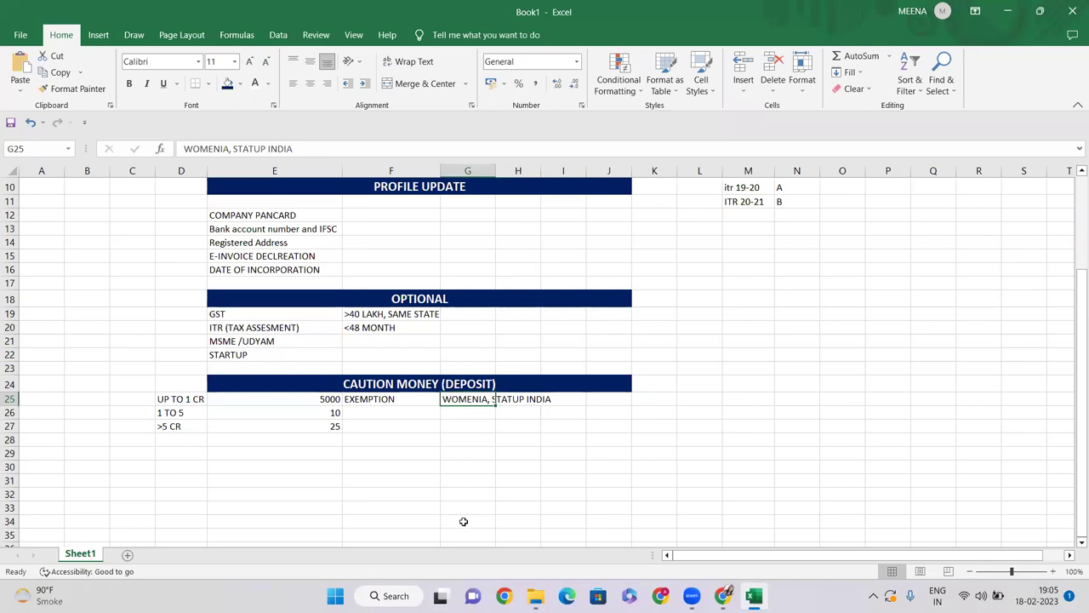
pyautogui.hotkey('alt', 'Tab')
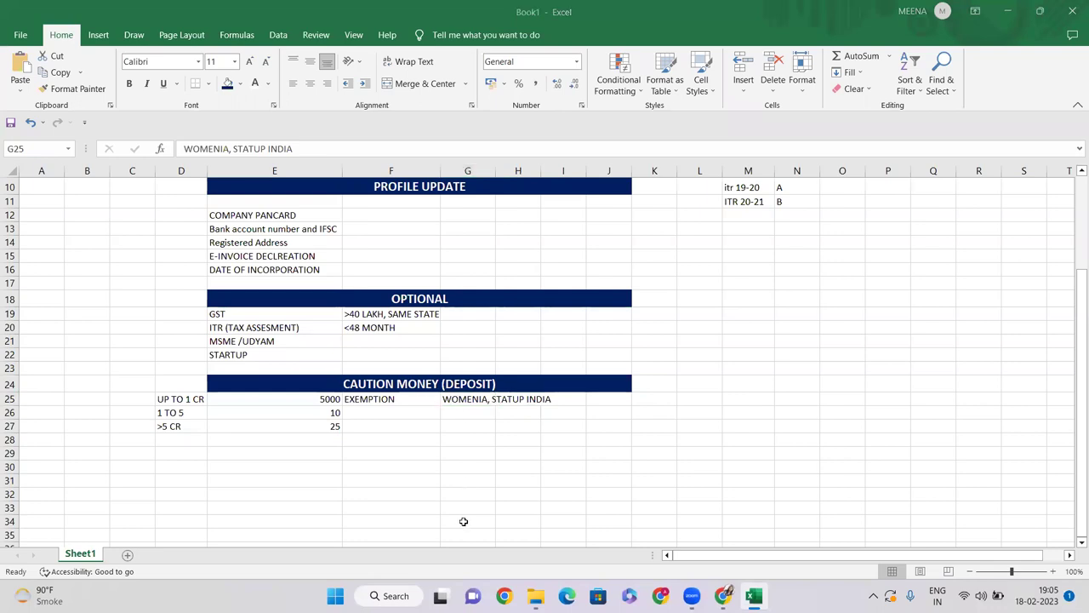
pyautogui.hotkey('alt', 'Tab')
pyautogui.click(313, 398)
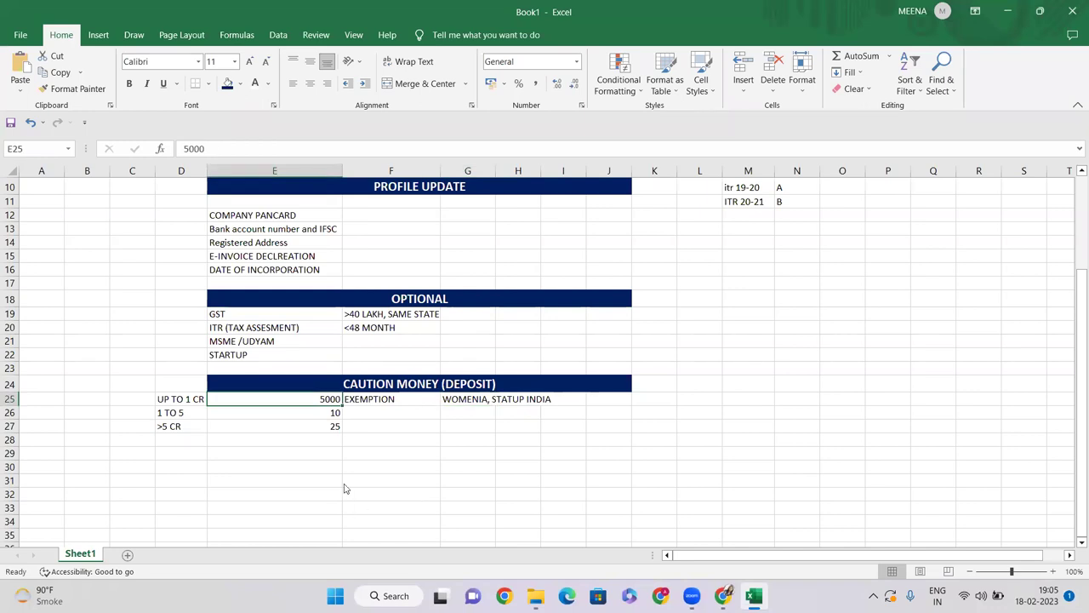
pyautogui.hotkey('alt', 'Tab')
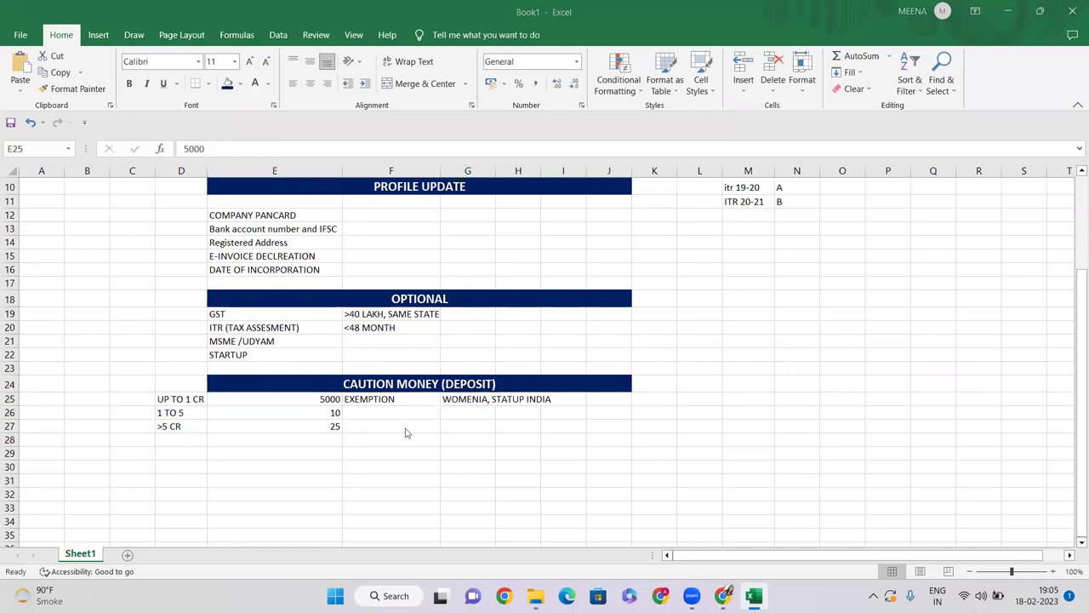
pyautogui.hotkey('alt', 'Tab')
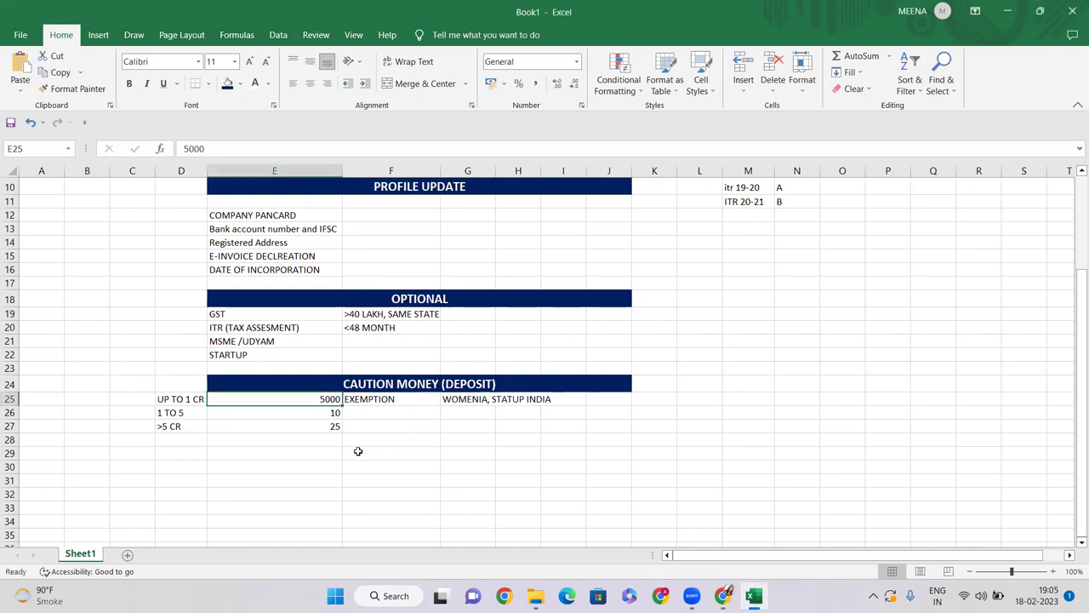
# Step: Select the registration details block E4:I8, then return to the startupindia homepage
pyautogui.scroll(2, 375, 453)
pyautogui.scroll(-2, 375, 453)
pyautogui.scroll(3, 323, 426)
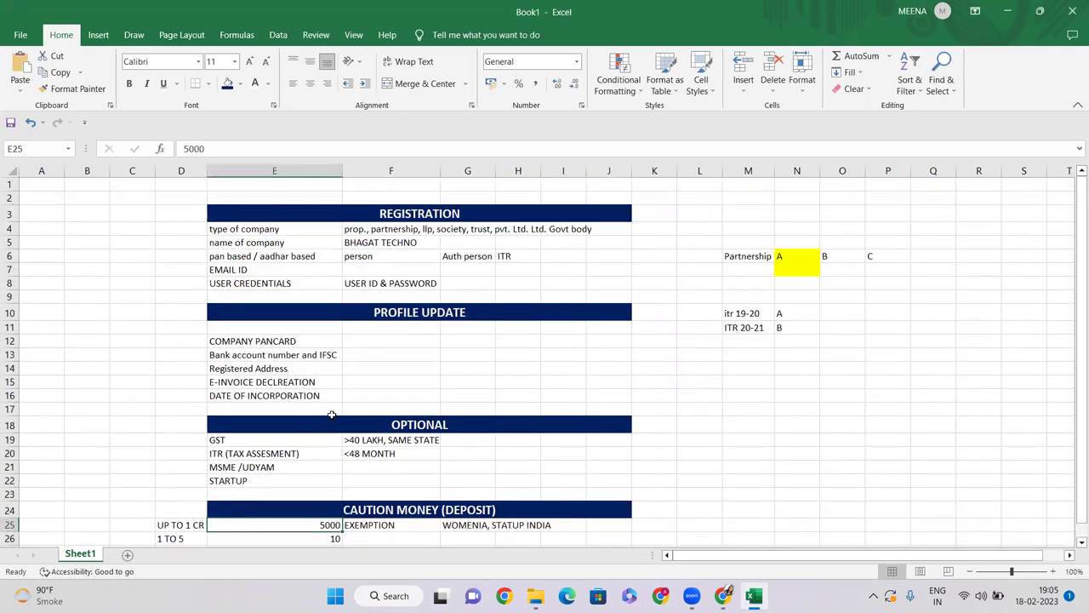
pyautogui.moveTo(244, 232); pyautogui.dragTo(557, 283)
pyautogui.click(723, 596)
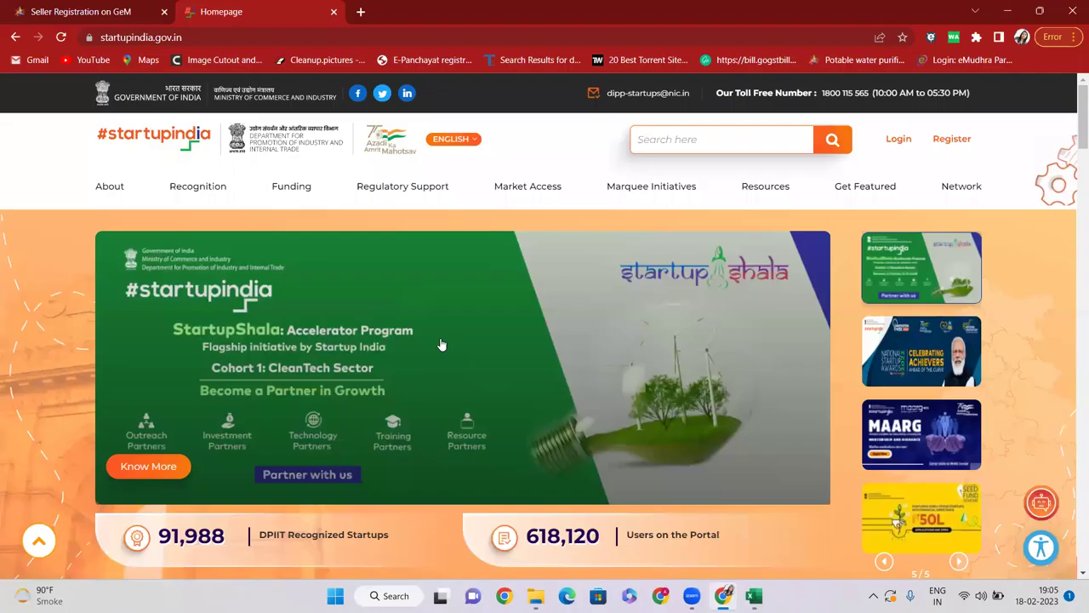
# Step: On the GeM seller registration page, highlight the Personal Details and Optional headings
pyautogui.click(91, 10)
pyautogui.scroll(-1, 431, 238)
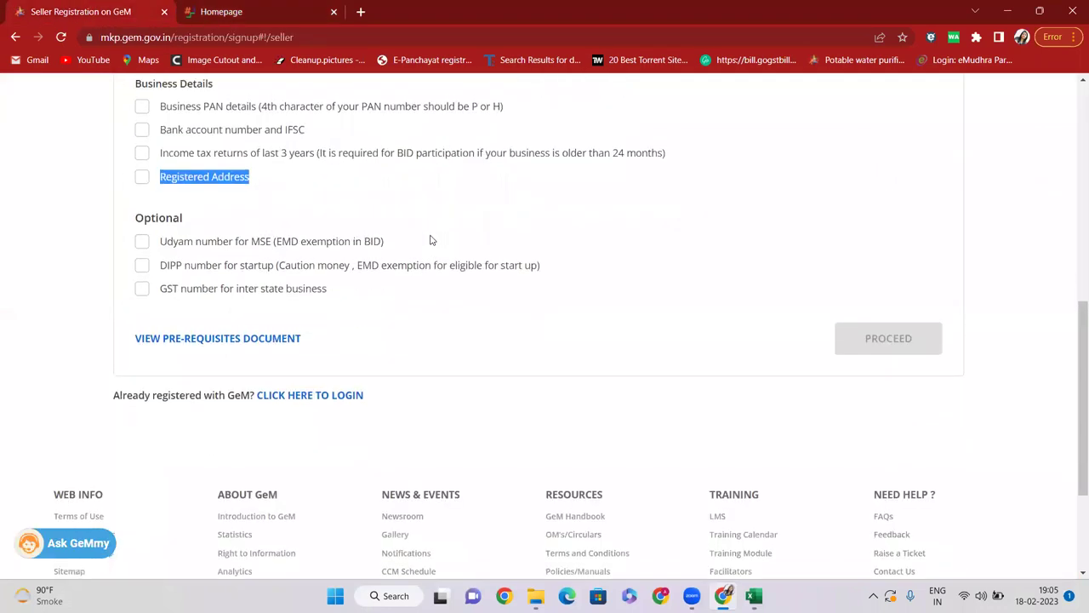
pyautogui.scroll(3, 431, 241)
pyautogui.scroll(-1, 170, 314)
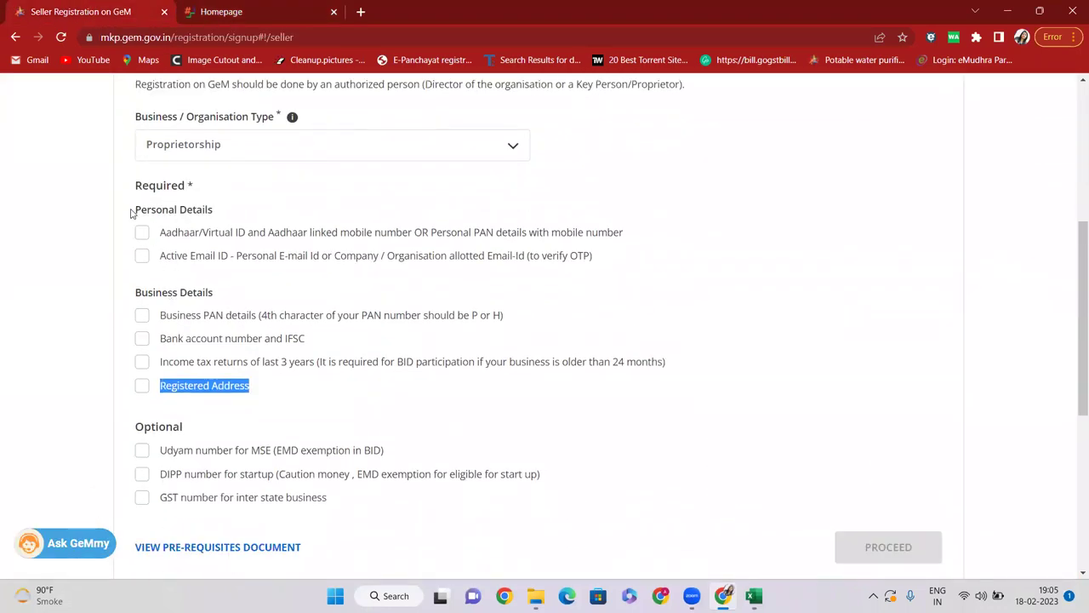
pyautogui.moveTo(132, 213); pyautogui.dragTo(233, 211)
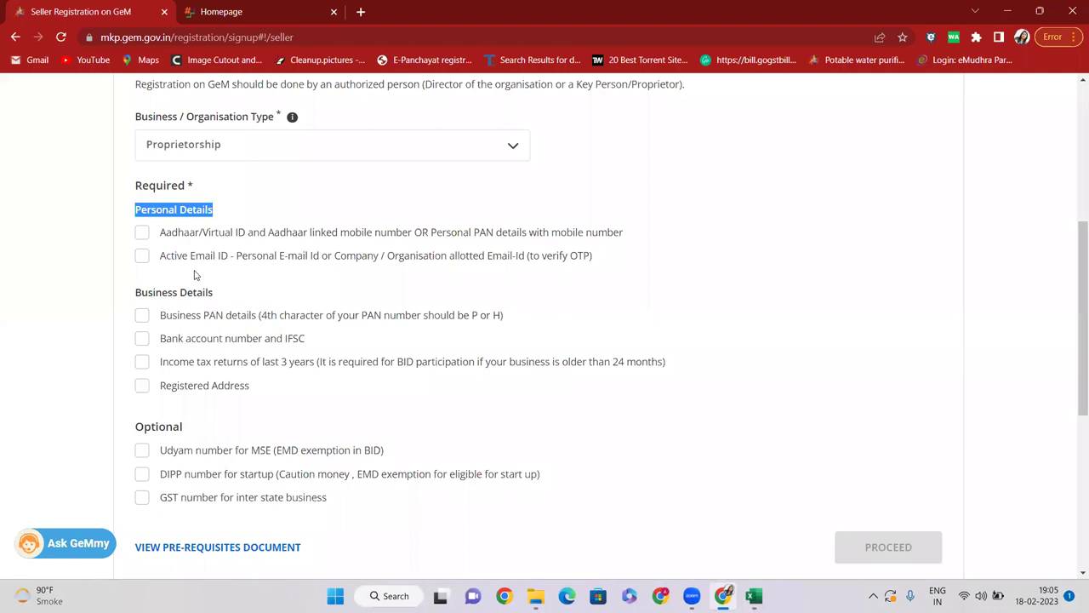
pyautogui.scroll(-1, 194, 274)
pyautogui.moveTo(133, 223); pyautogui.dragTo(228, 224)
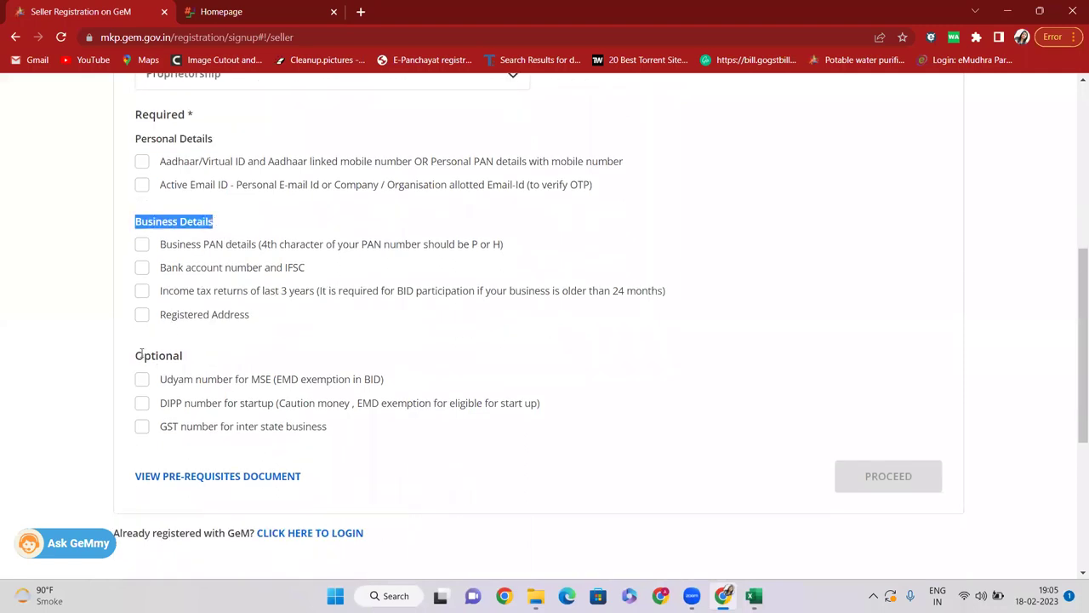
pyautogui.moveTo(142, 351); pyautogui.dragTo(197, 359)
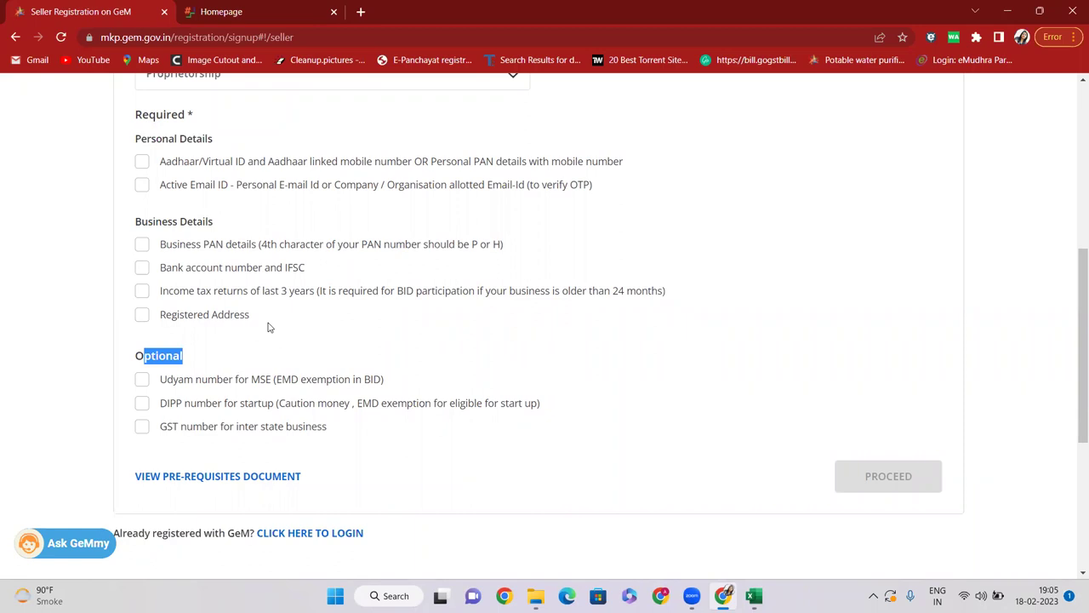
pyautogui.scroll(1, 268, 328)
# Step: Tick all six required items: Aadhaar/PAN, email, business PAN, bank/IFSC, ITR, registered address
pyautogui.click(142, 239)
pyautogui.click(142, 255)
pyautogui.click(142, 315)
pyautogui.click(142, 338)
pyautogui.click(142, 362)
pyautogui.click(142, 385)
# Step: Review the business organisation types and proceed to Terms & Conditions
pyautogui.scroll(-1, 152, 360)
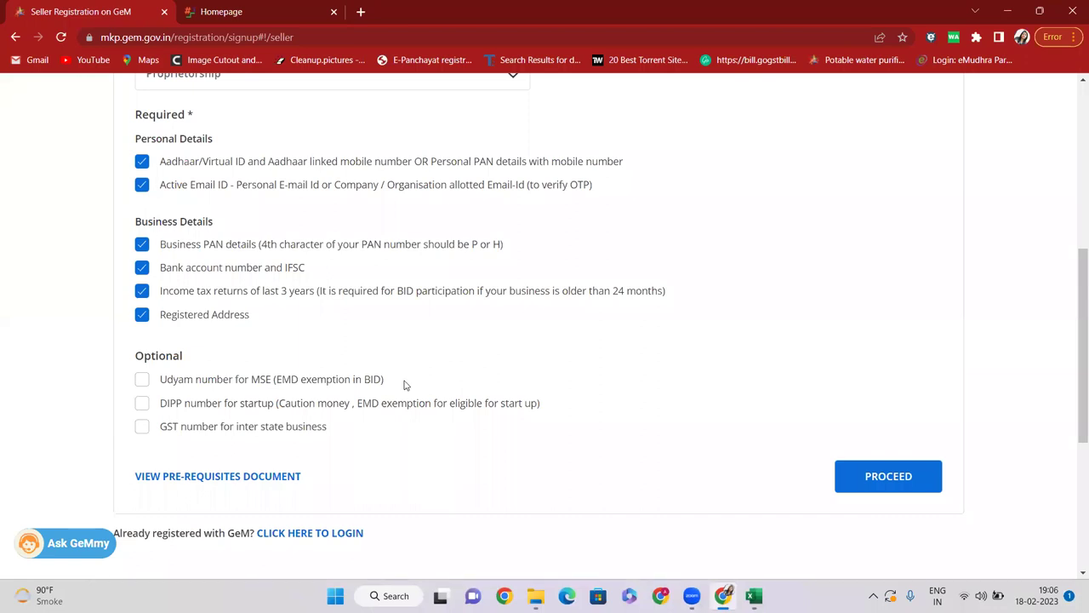
pyautogui.scroll(2, 246, 214)
pyautogui.click(246, 213)
pyautogui.scroll(-2, 245, 253)
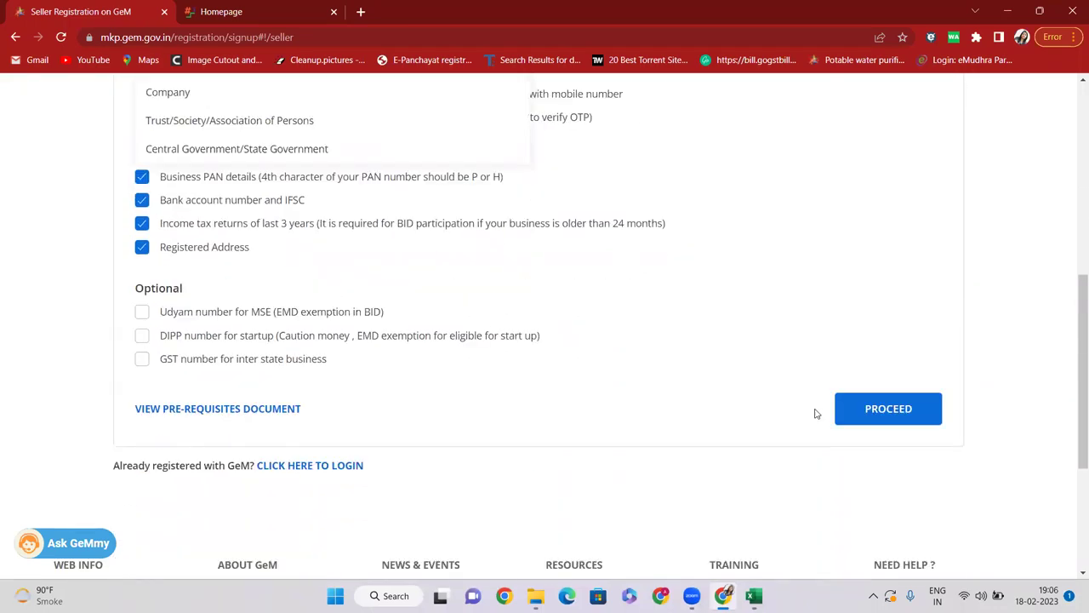
pyautogui.click(878, 413)
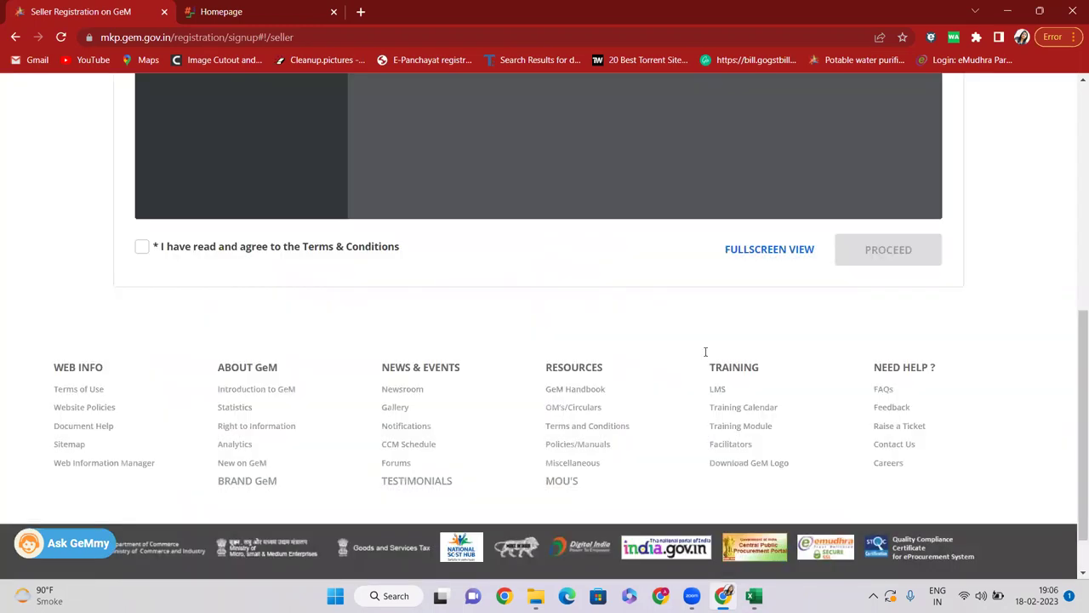
pyautogui.scroll(3, 511, 307)
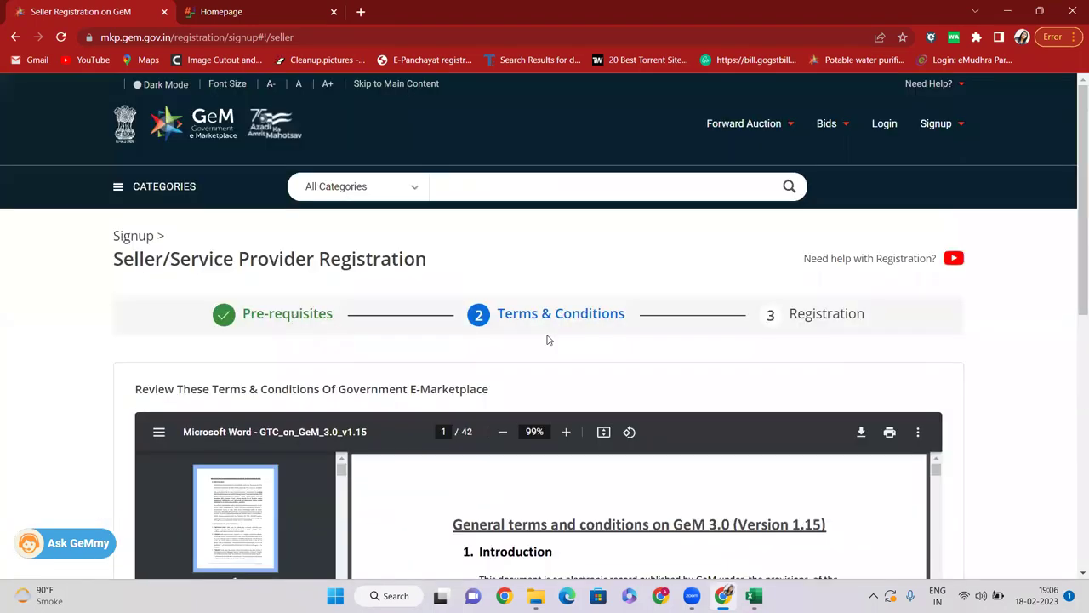
# Step: Scroll through the GeM terms PDF, starting and then cancelling its download
pyautogui.moveTo(508, 313); pyautogui.dragTo(645, 319)
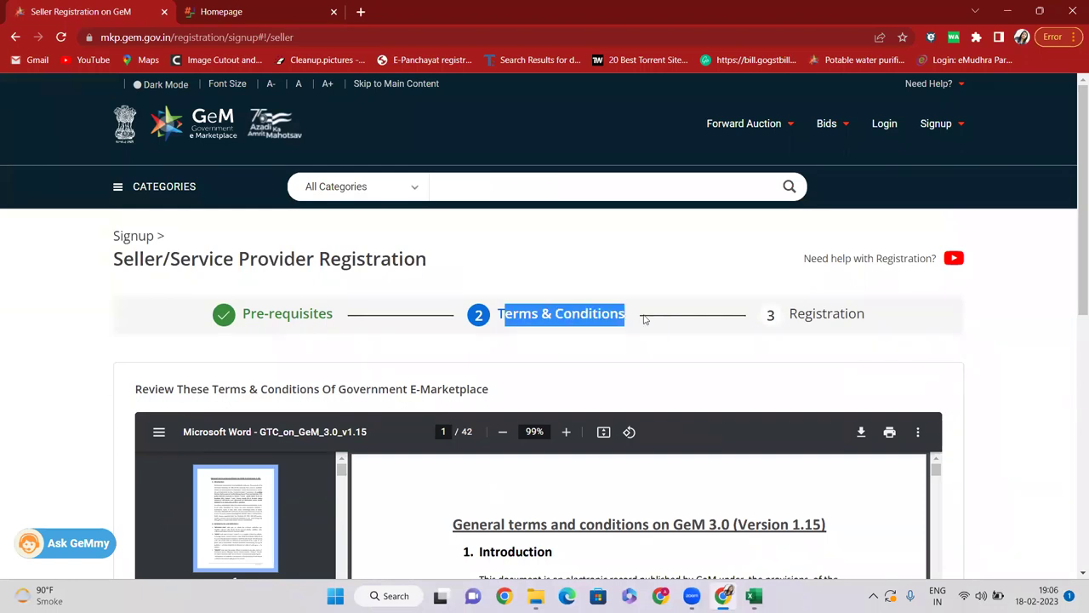
pyautogui.scroll(-3, 610, 311)
pyautogui.scroll(-5, 502, 340)
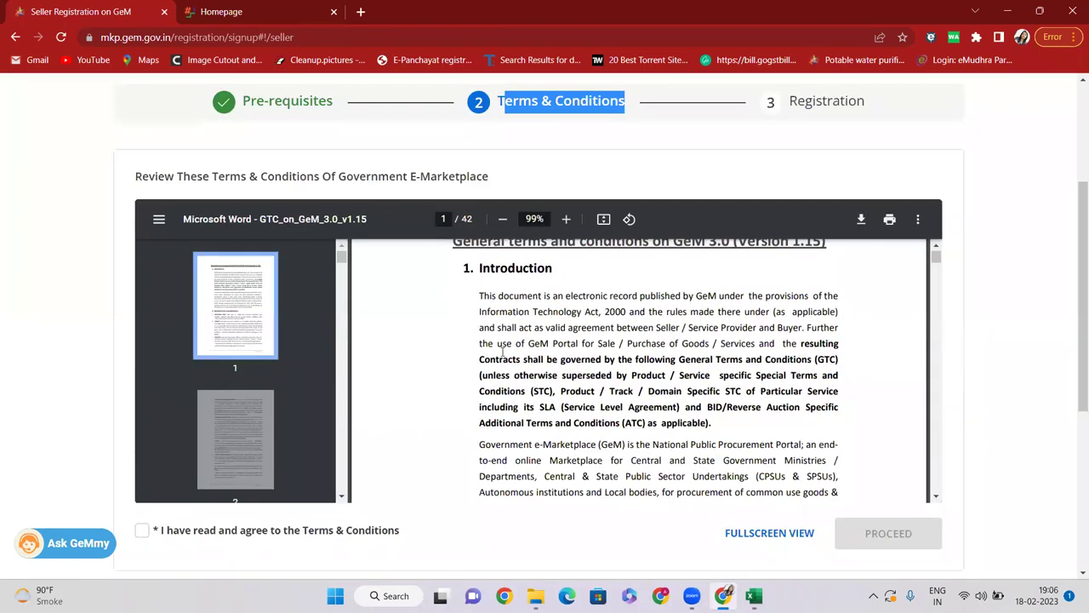
pyautogui.click(860, 220)
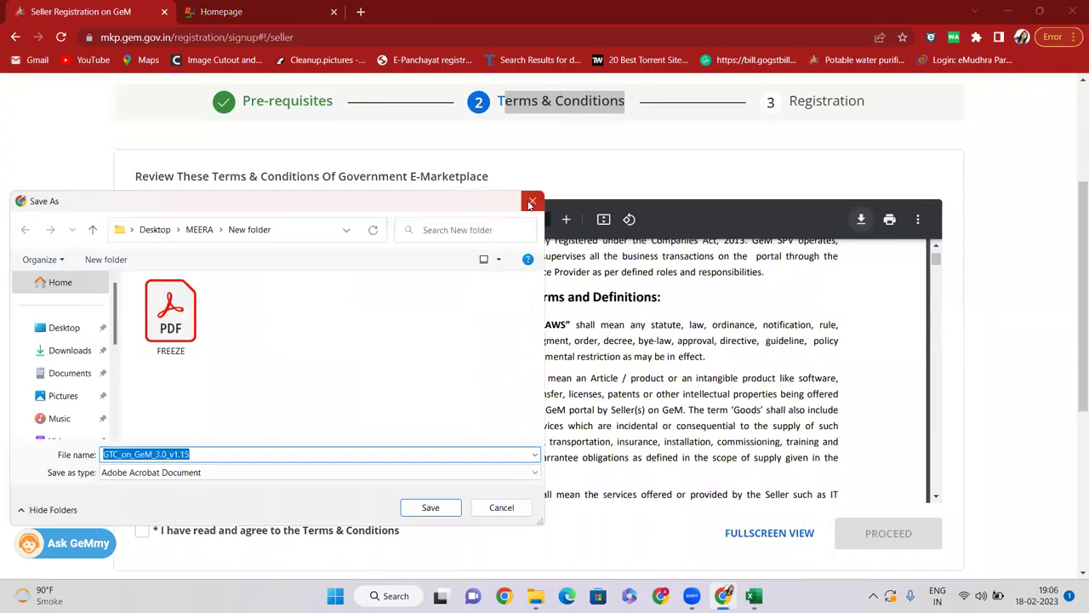
pyautogui.click(531, 203)
# Step: Tick 'I have read and agree' and proceed to the Registration step
pyautogui.scroll(-10, 592, 361)
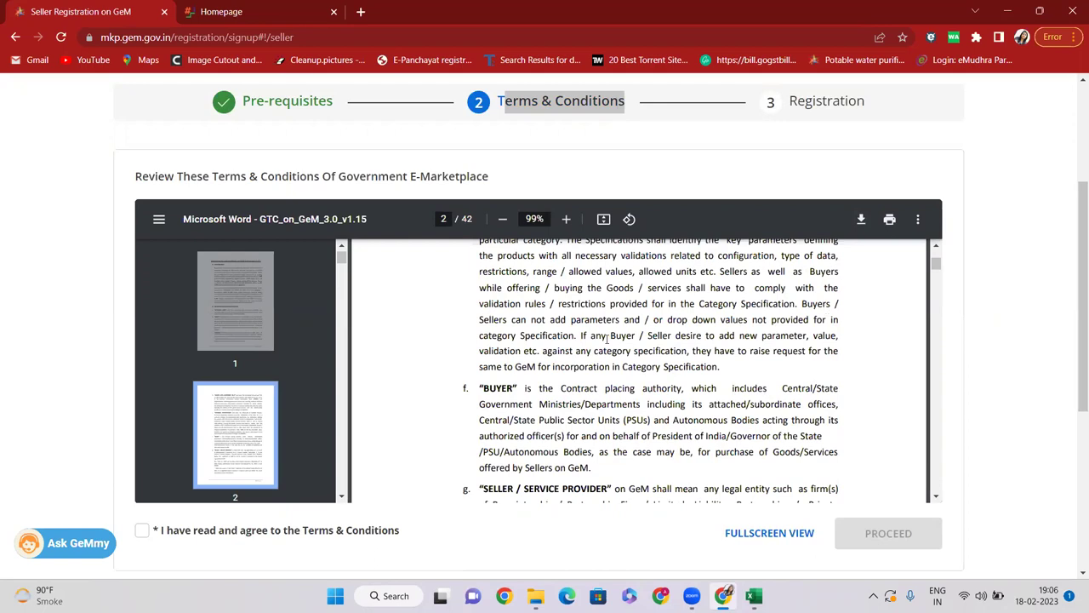
pyautogui.click(143, 532)
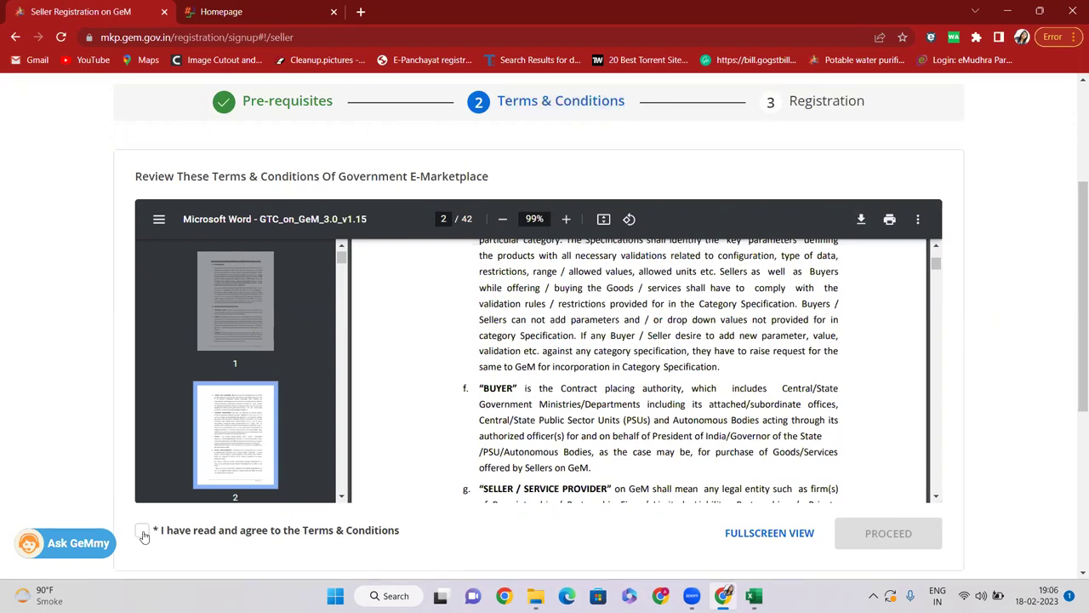
pyautogui.click(143, 533)
pyautogui.click(859, 527)
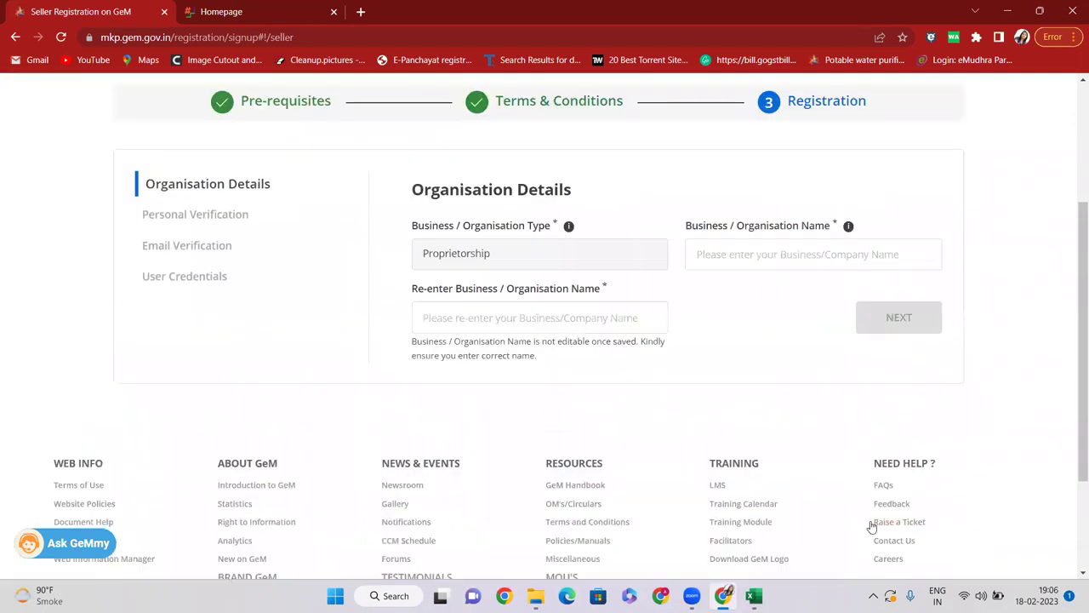
# Step: Highlight the Registration step and the Proprietorship organisation type
pyautogui.scroll(2, 528, 289)
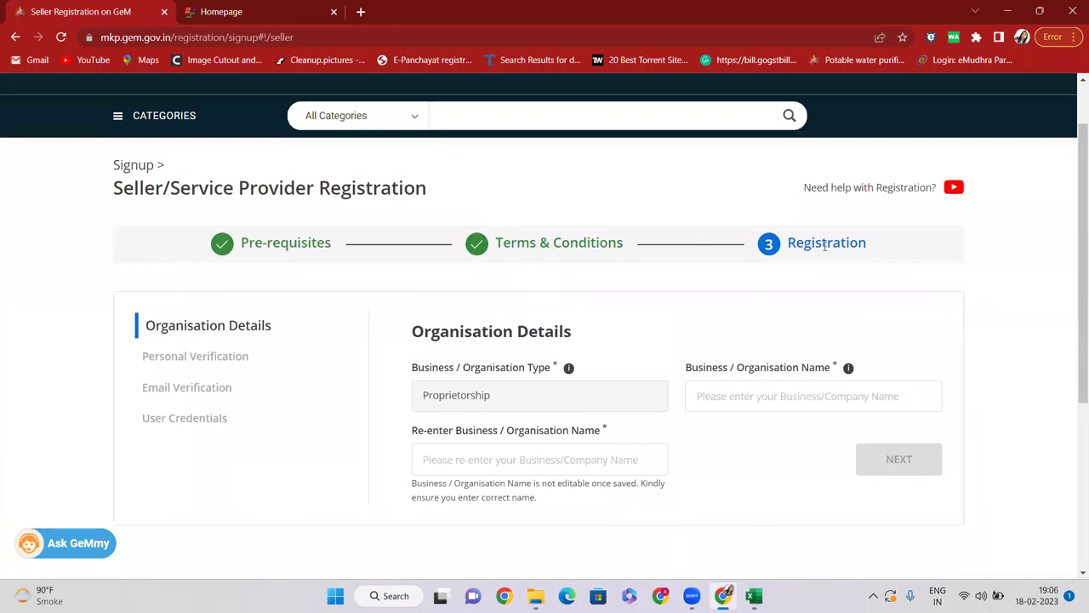
pyautogui.scroll(-1, 824, 245)
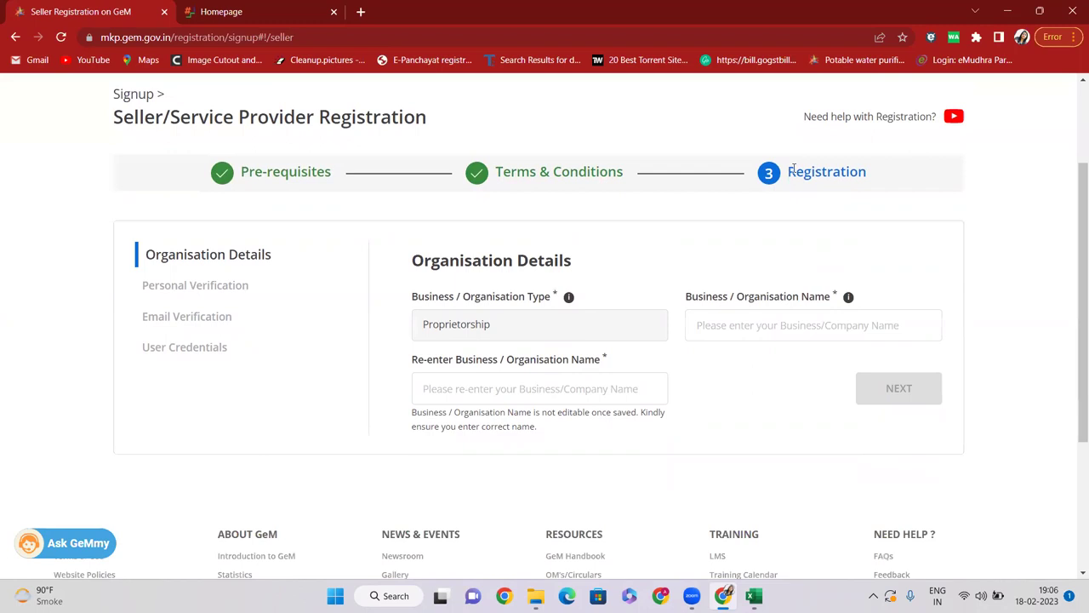
pyautogui.moveTo(795, 172); pyautogui.dragTo(884, 180)
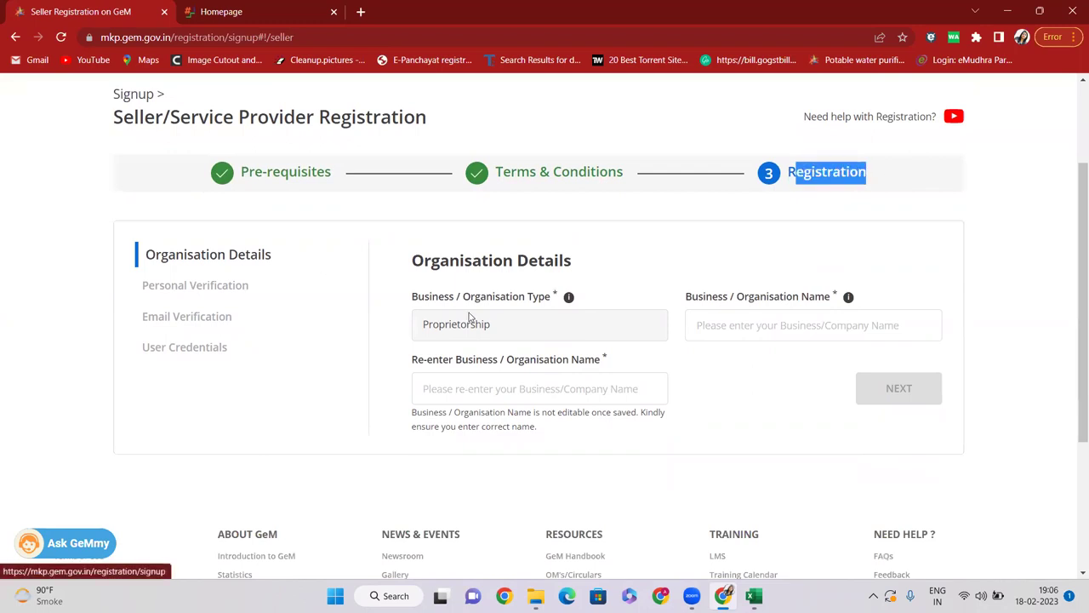
pyautogui.scroll(-2, 471, 316)
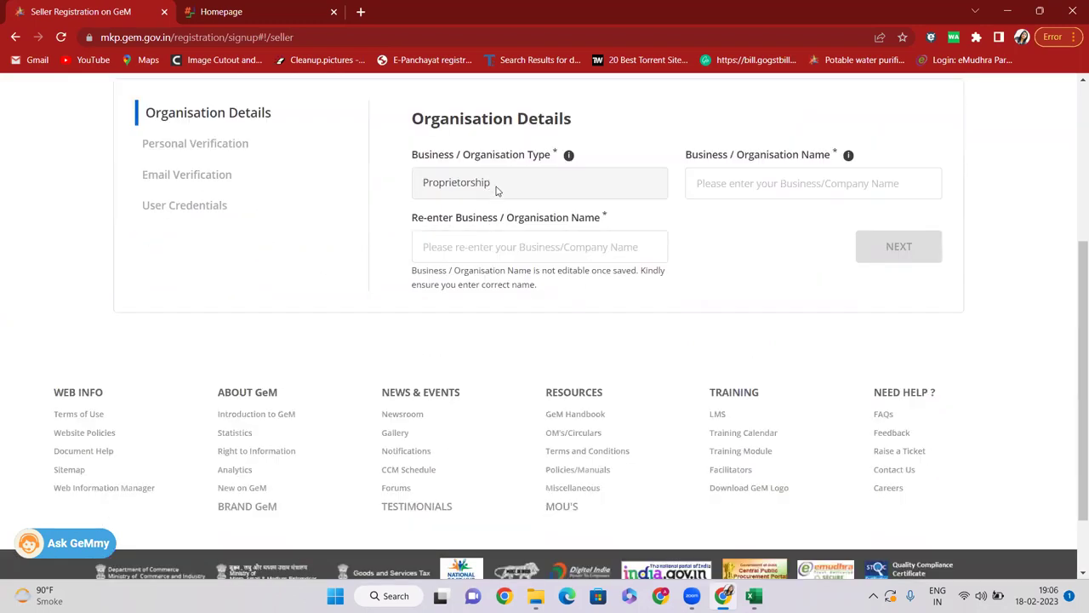
pyautogui.click(717, 183)
pyautogui.moveTo(748, 170); pyautogui.dragTo(817, 161)
# Step: Enter BHAGAT TECHNO as the business name and continue to Personal Verification
pyautogui.click(710, 182)
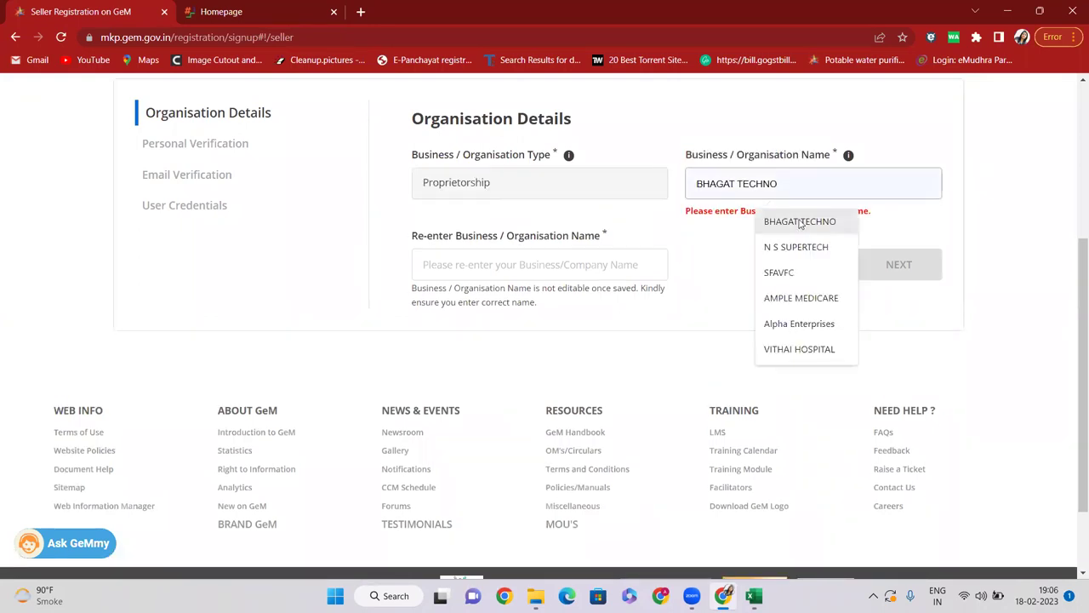
pyautogui.click(800, 221)
pyautogui.click(471, 255)
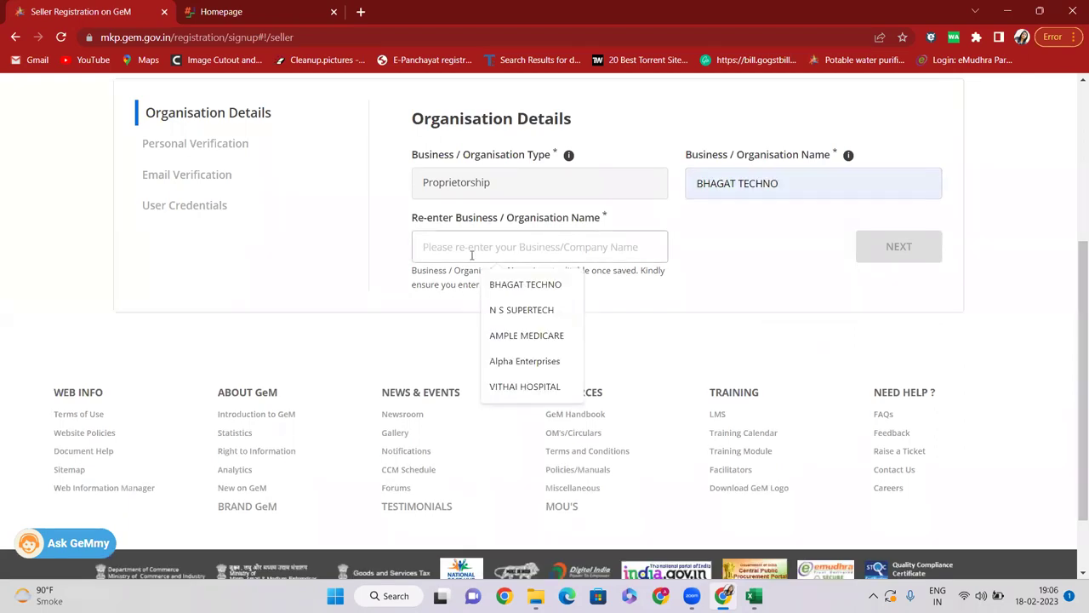
pyautogui.write('BHAGAT TECHNO')
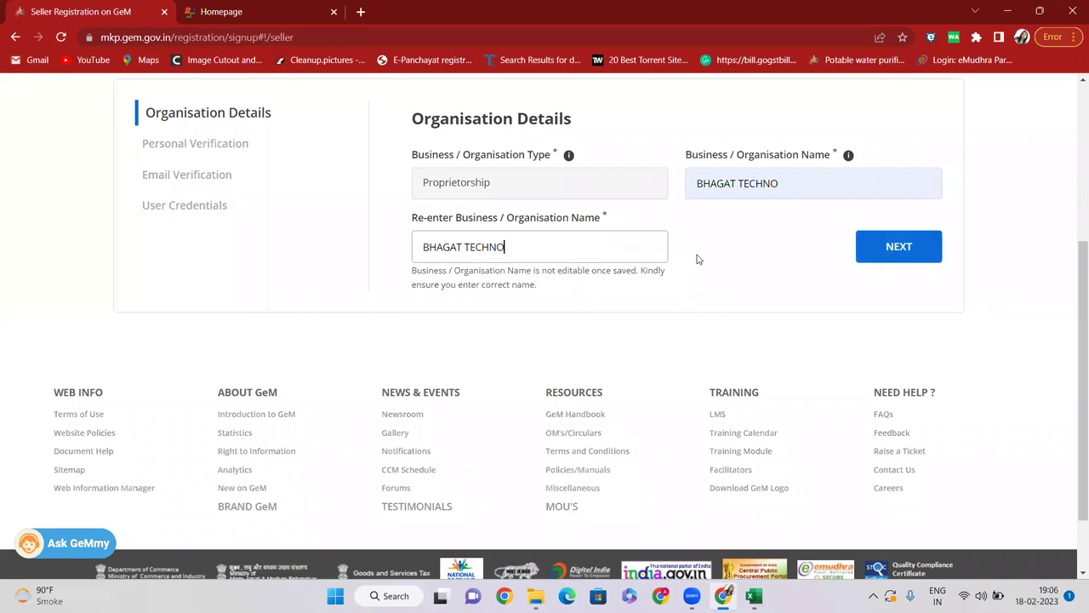
pyautogui.click(885, 253)
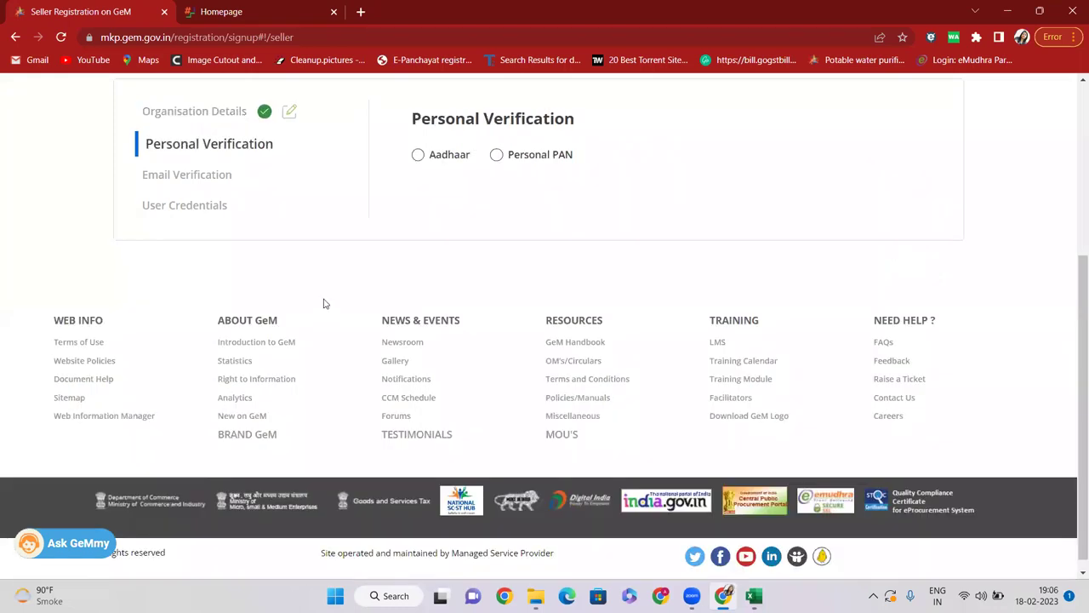
pyautogui.scroll(2, 282, 253)
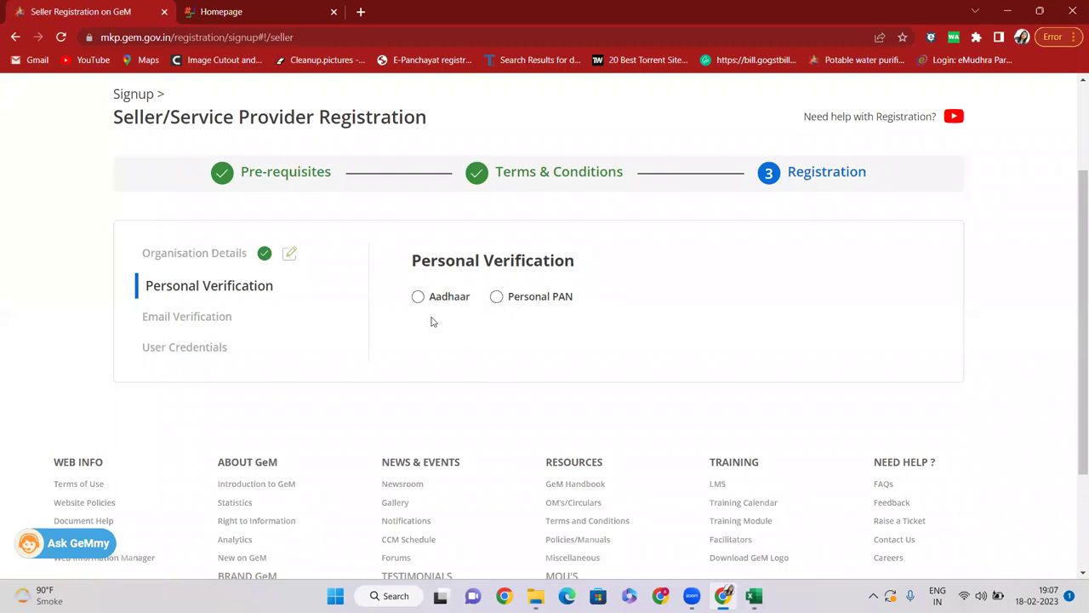
pyautogui.click(753, 596)
pyautogui.click(366, 296)
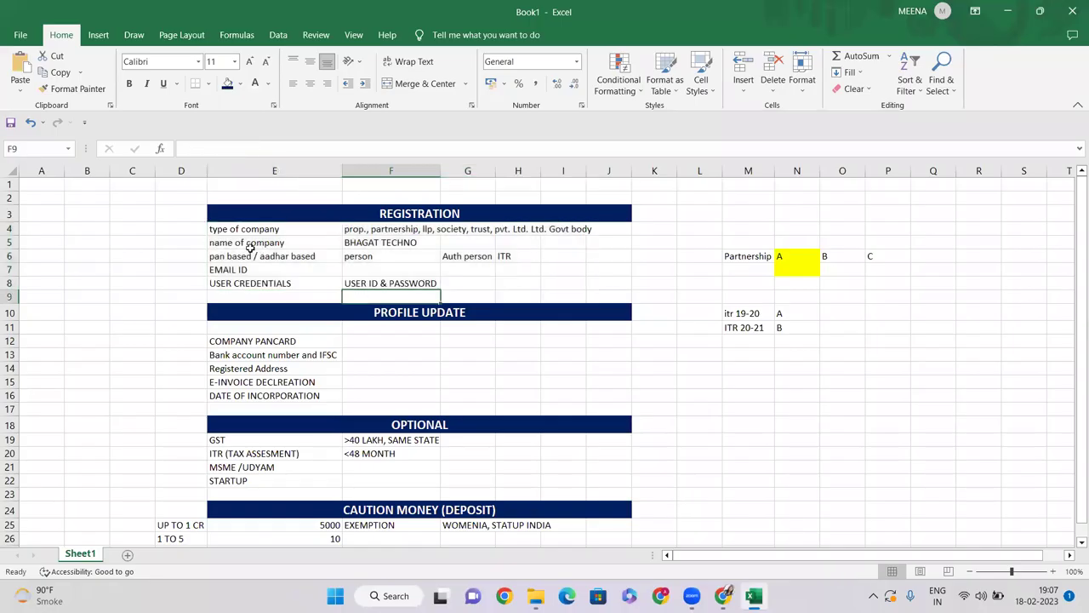
pyautogui.click(226, 257)
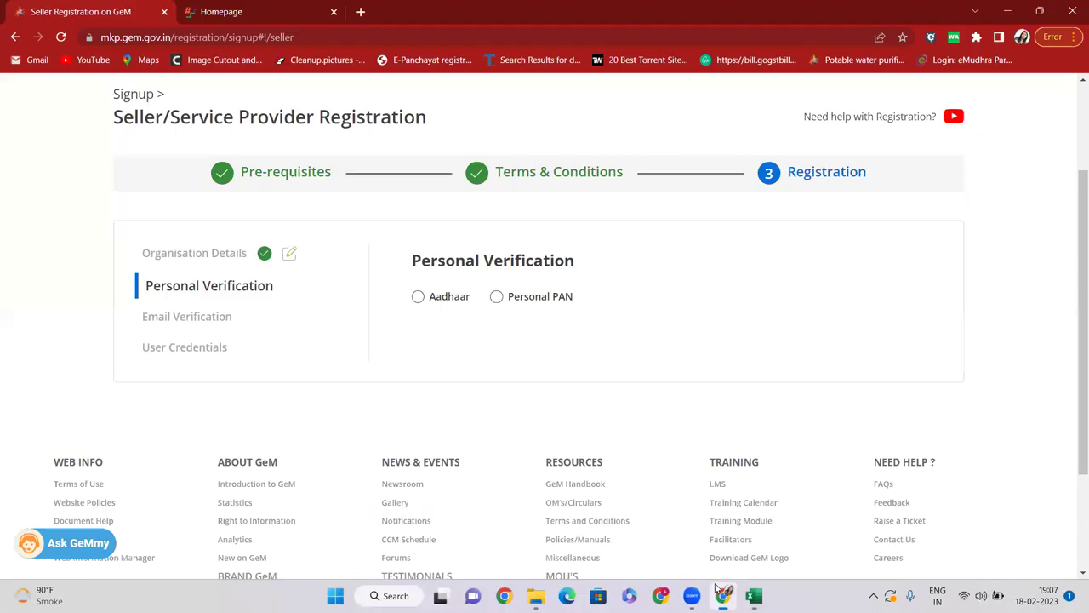
pyautogui.click(723, 596)
# Step: Choose Aadhaar for personal verification and place the cursor in the Aadhaar-linked mobile number field
pyautogui.click(418, 297)
pyautogui.scroll(-2, 557, 244)
pyautogui.click(753, 262)
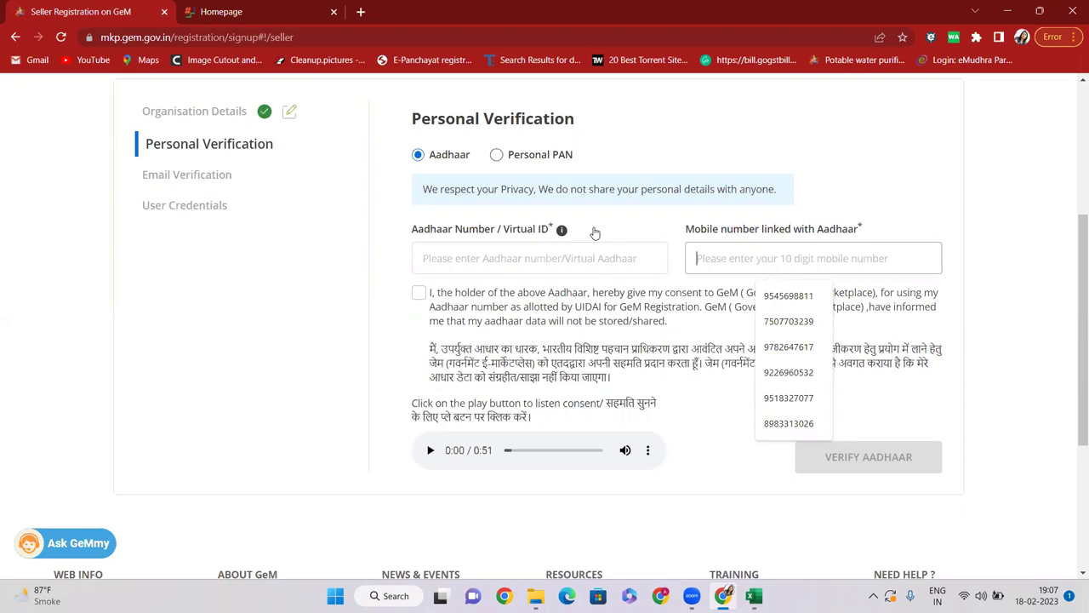
pyautogui.scroll(2, 467, 214)
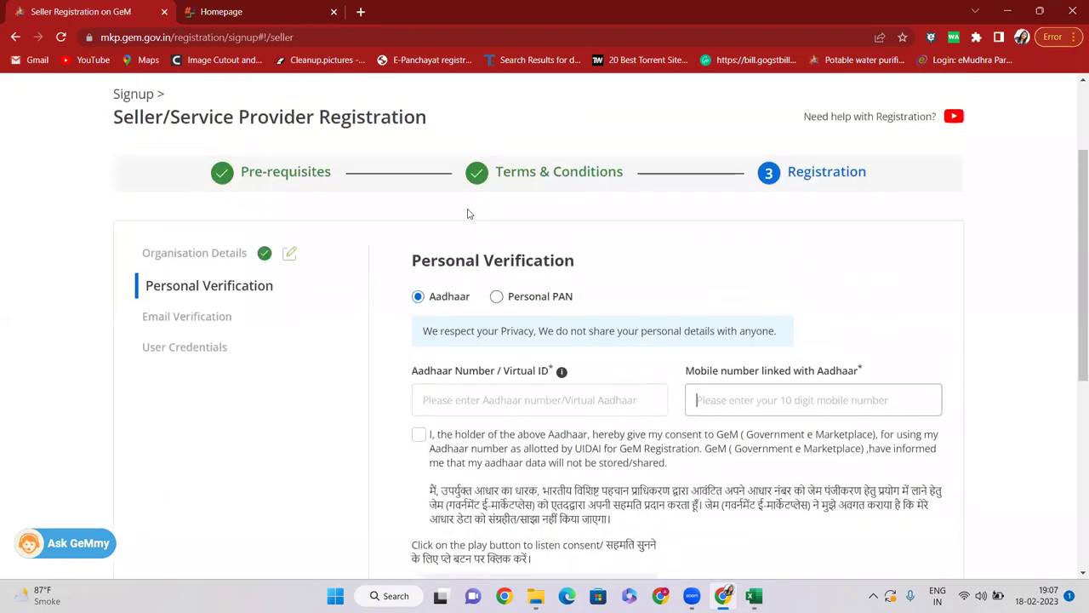
pyautogui.scroll(2, 467, 213)
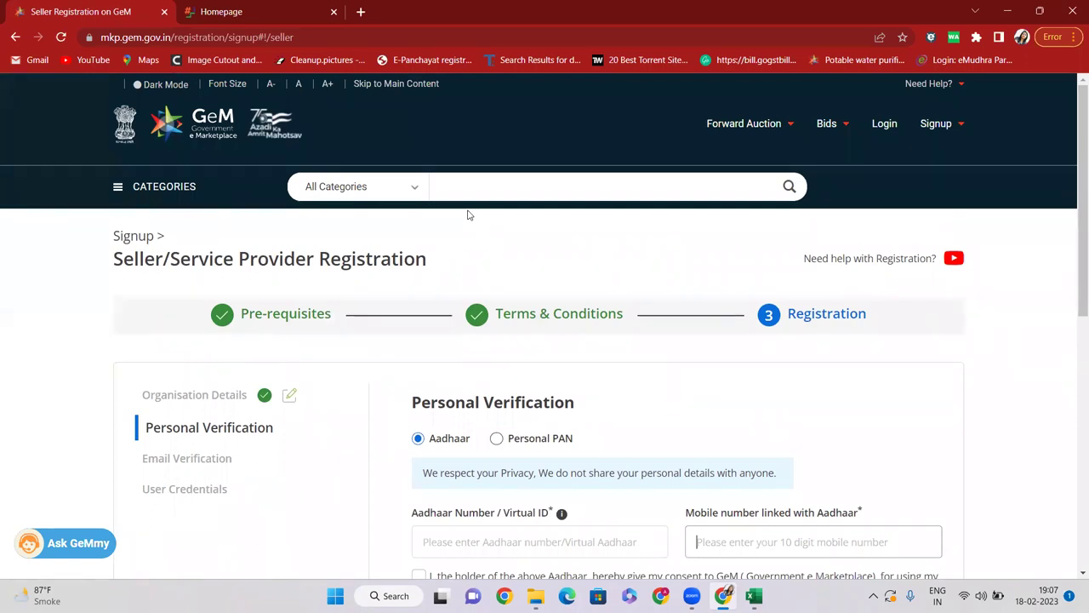
pyautogui.scroll(-4, 467, 214)
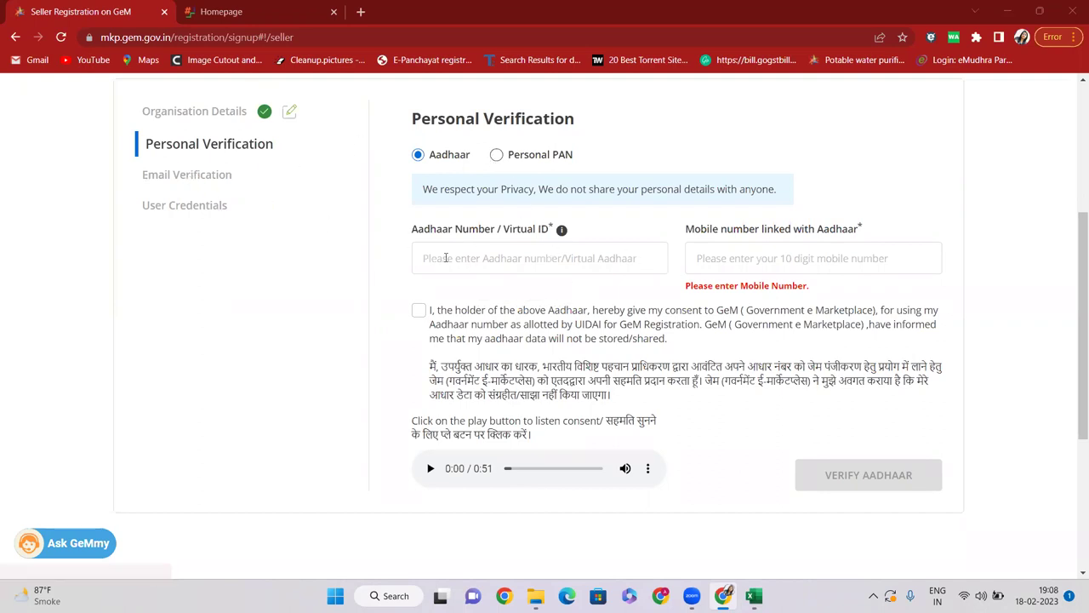
pyautogui.scroll(1, 361, 244)
pyautogui.scroll(2, 361, 243)
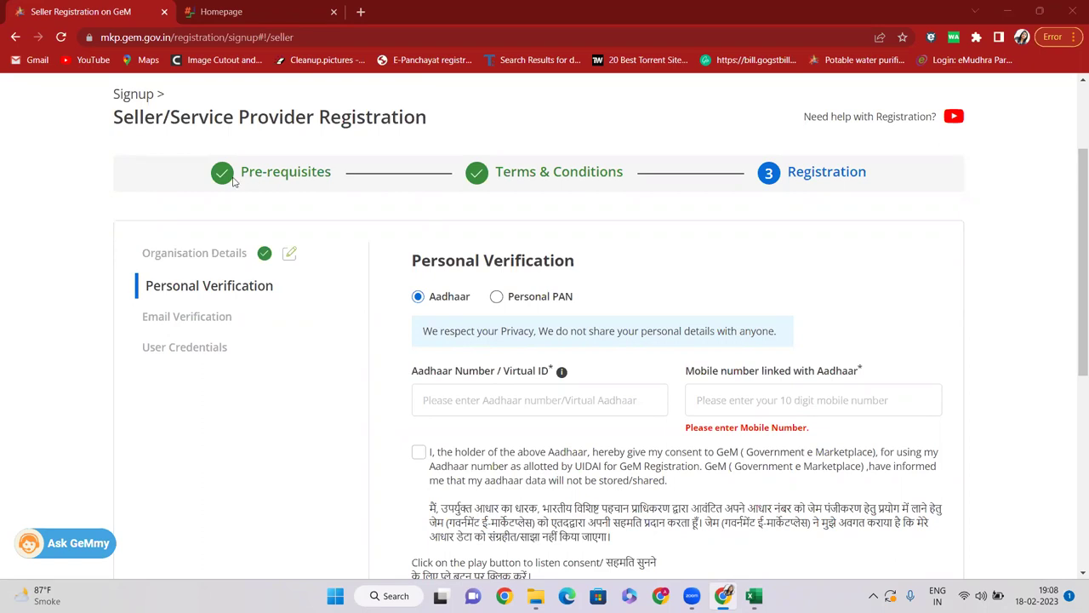
pyautogui.scroll(-2, 274, 250)
pyautogui.scroll(1, 494, 444)
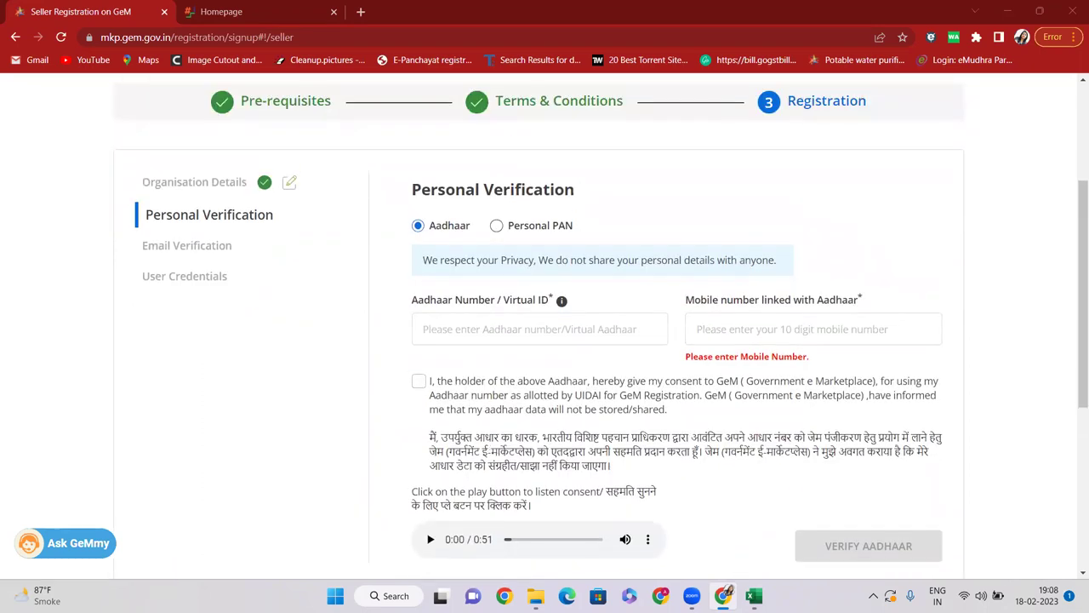
# Step: Switch to the Excel checklist and select cell F19 showing the GST condition >40 LAKH, SAME STATE
pyautogui.click(753, 595)
pyautogui.scroll(-2, 356, 389)
pyautogui.click(387, 355)
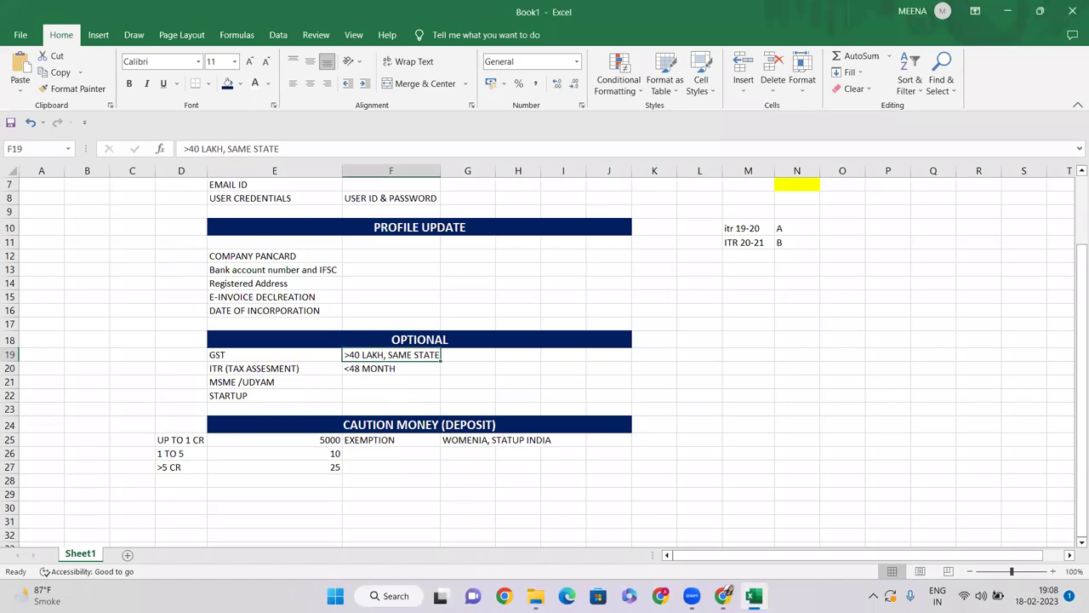
# Step: Return from Excel to the GeM Personal Verification form with Aadhaar chosen
pyautogui.hotkey('alt', 'Tab')
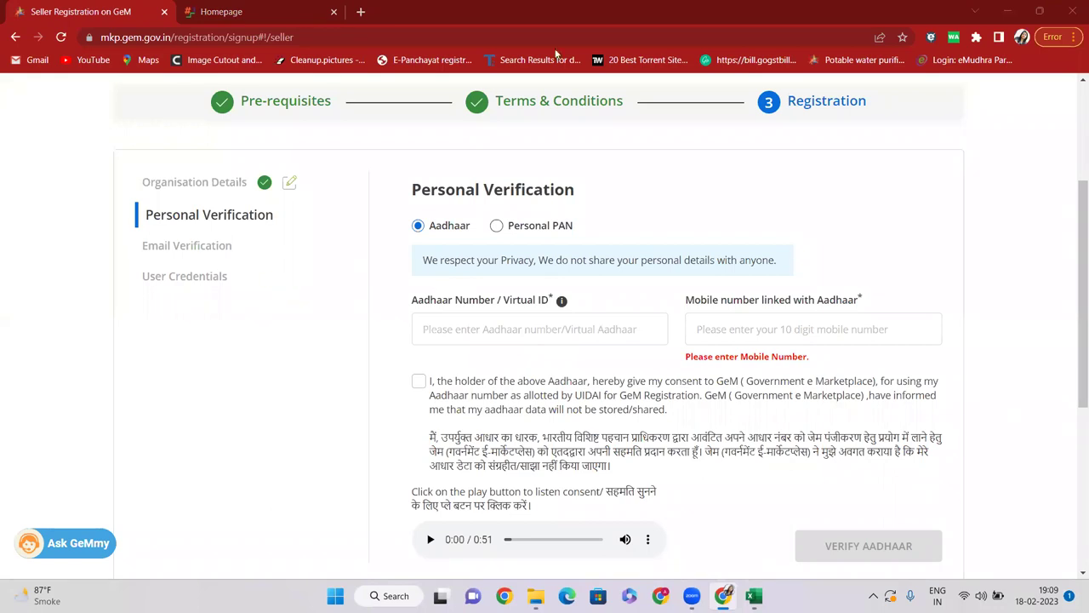
# Step: Open the GeM website in a new browser tab and go to its login page
pyautogui.scroll(2, 375, 215)
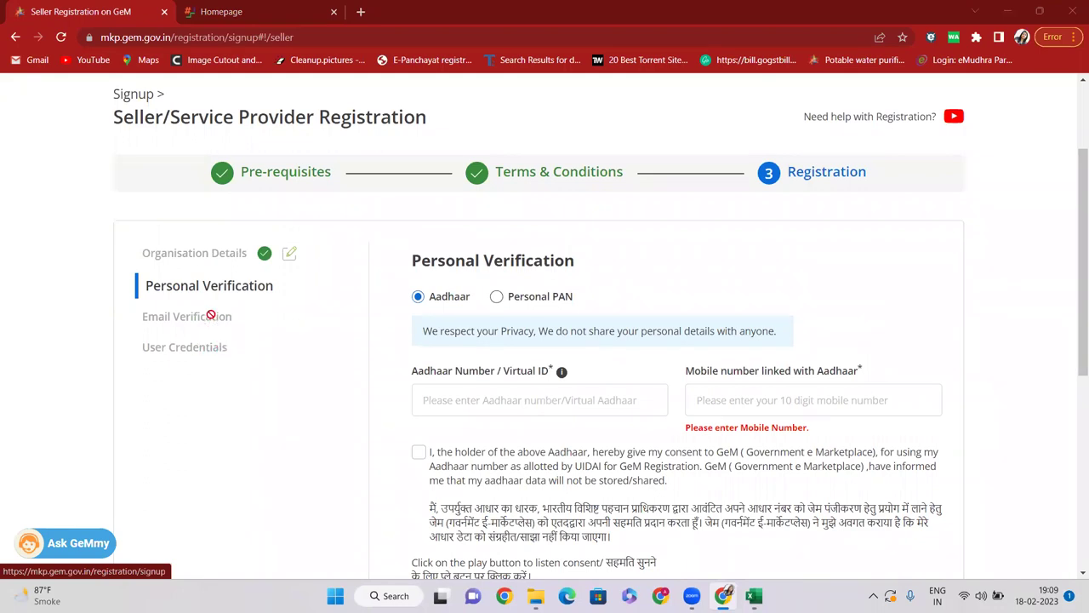
pyautogui.click(362, 11)
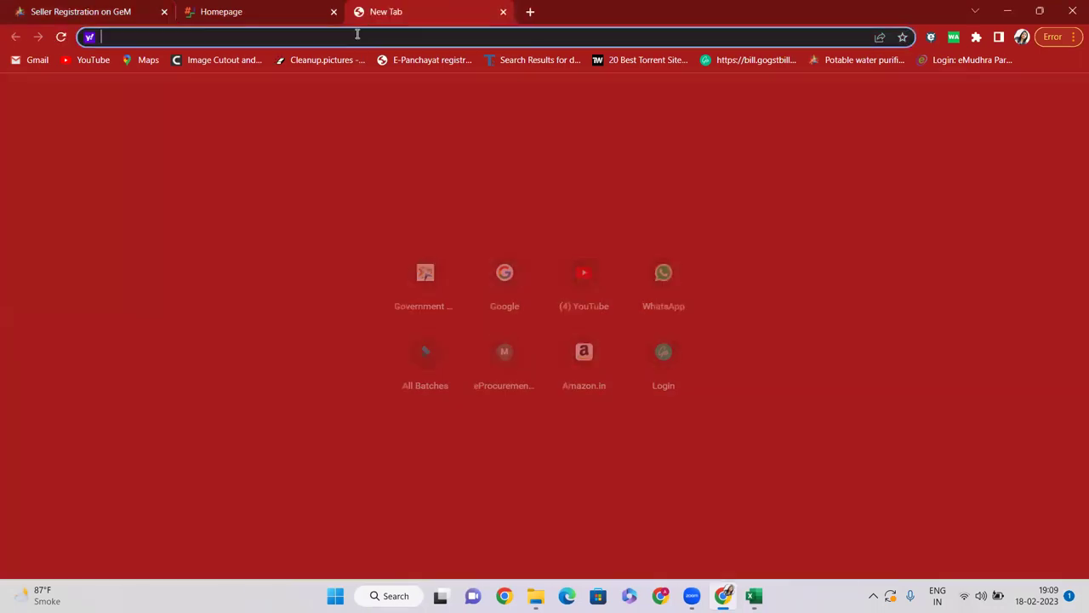
pyautogui.write('GEM')
pyautogui.press('Return')
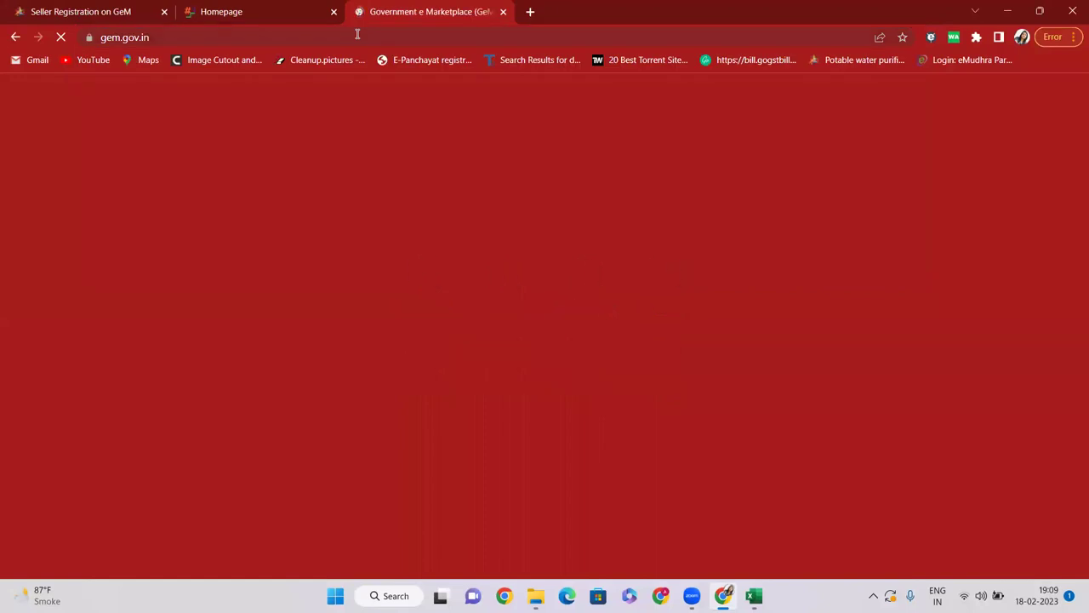
pyautogui.click(1016, 139)
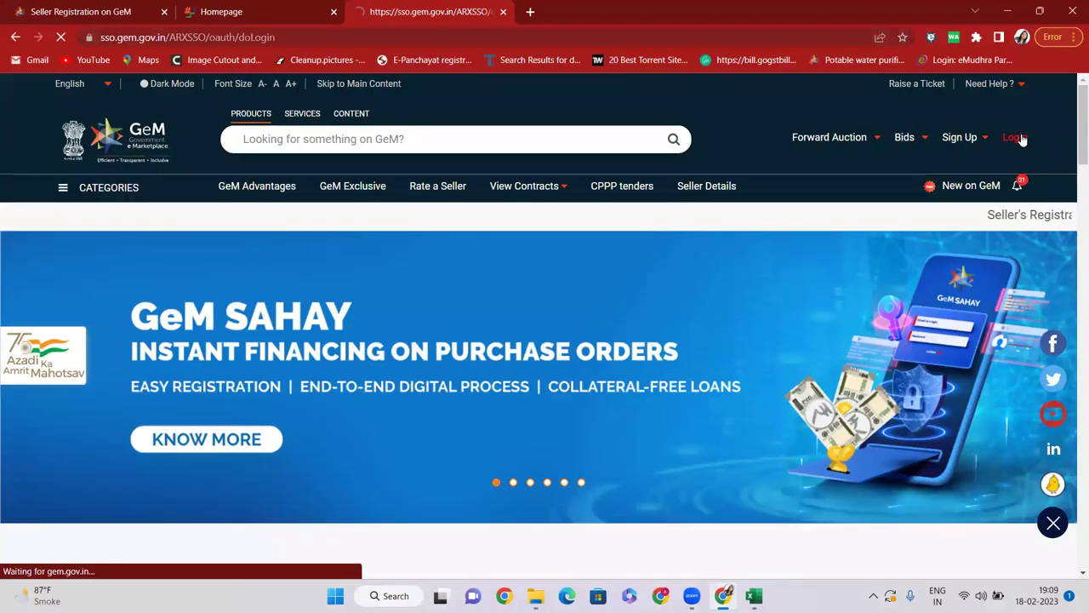
# Step: Submit a GeM user ID with the displayed captcha on the login form
pyautogui.click(819, 286)
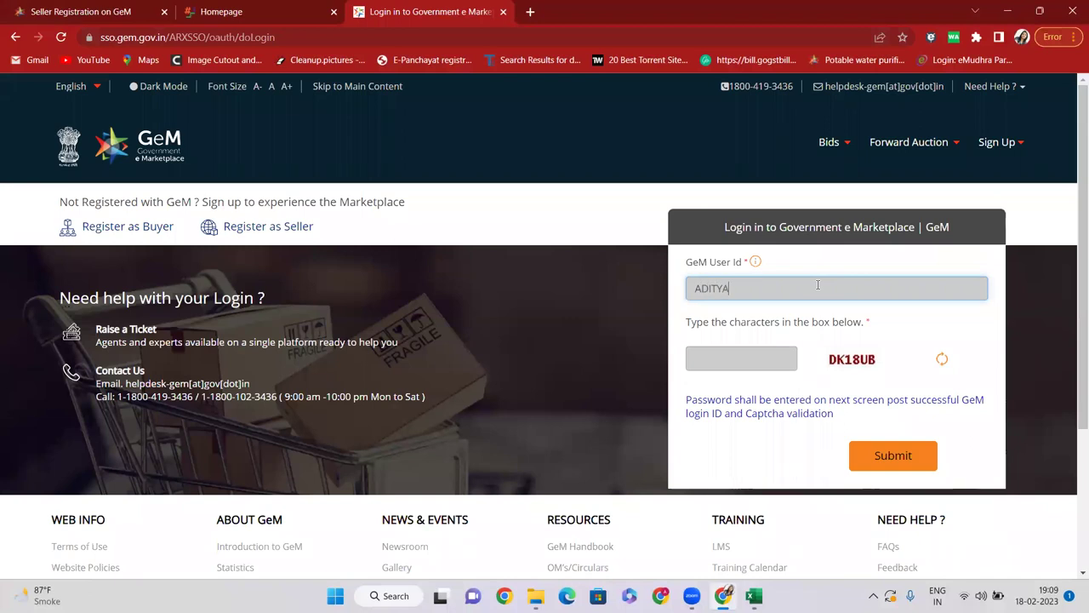
pyautogui.click(744, 359)
pyautogui.write('D')
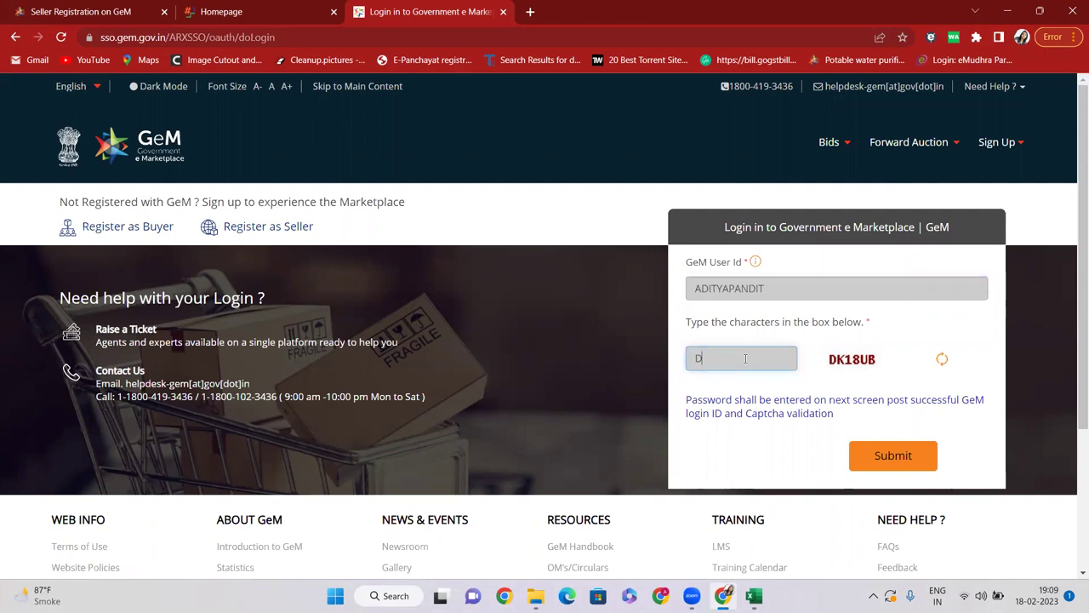
pyautogui.write('K18UB')
pyautogui.click(890, 457)
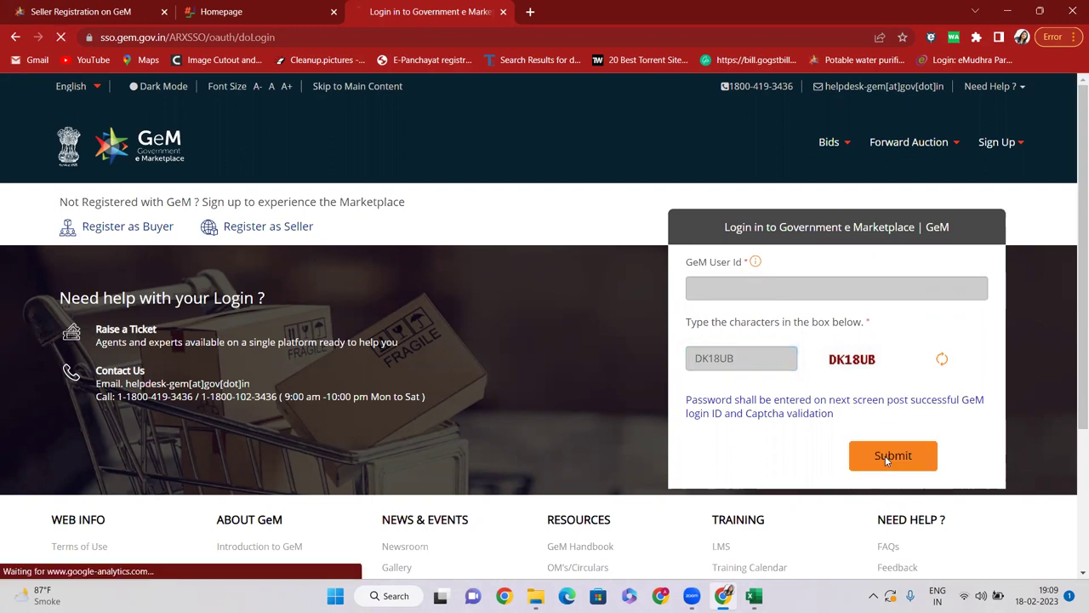
# Step: After the Invalid UserId error, submit a different user ID with the new captcha
pyautogui.moveTo(688, 395); pyautogui.dragTo(760, 401)
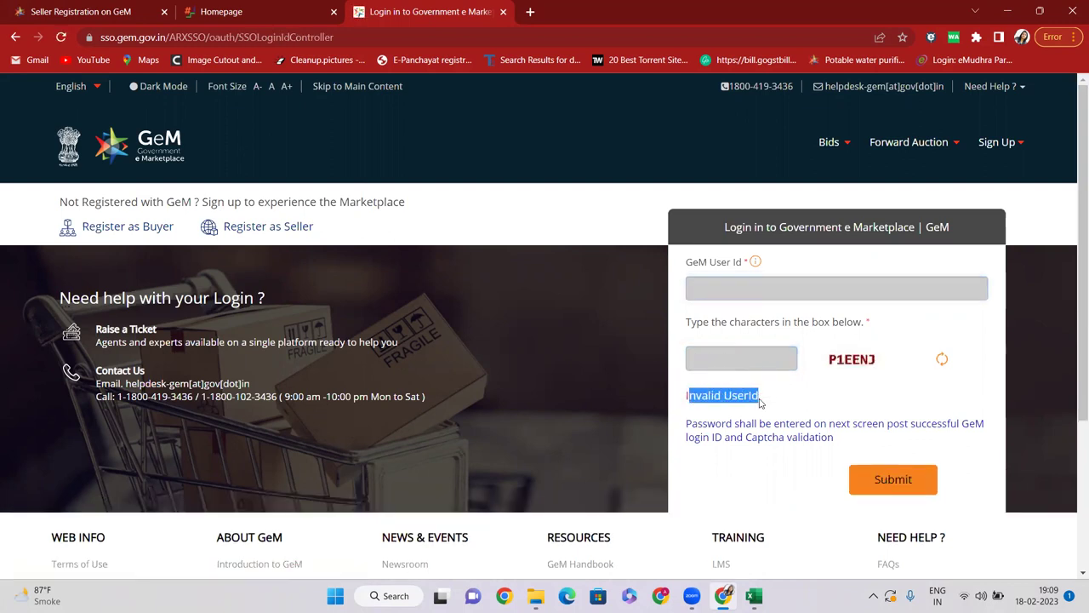
pyautogui.click(760, 289)
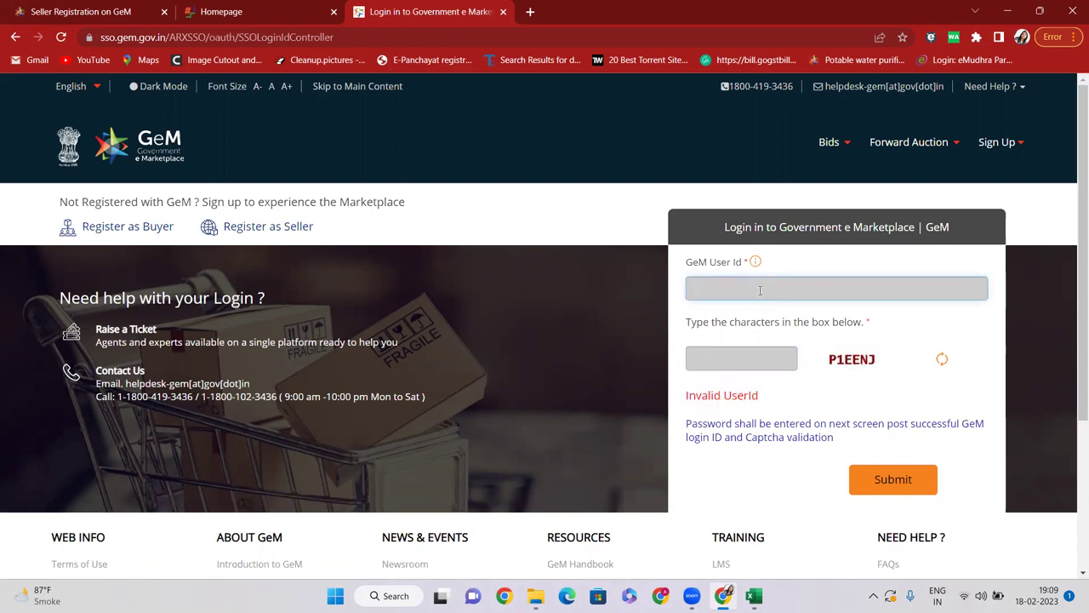
pyautogui.write('ADITYA')
pyautogui.click(778, 352)
pyautogui.write('P1EE')
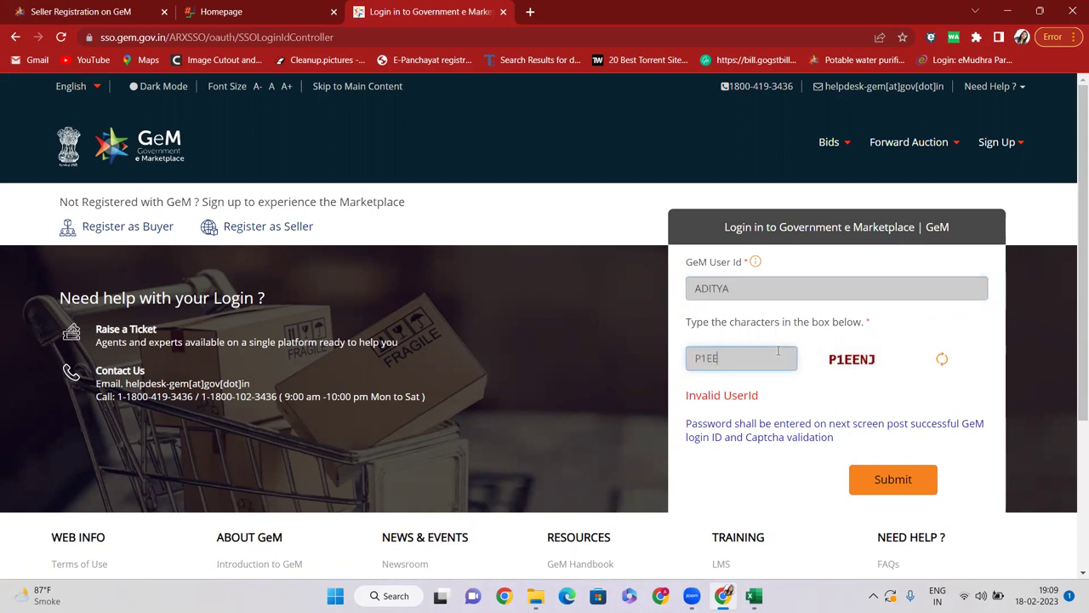
pyautogui.write('NJ')
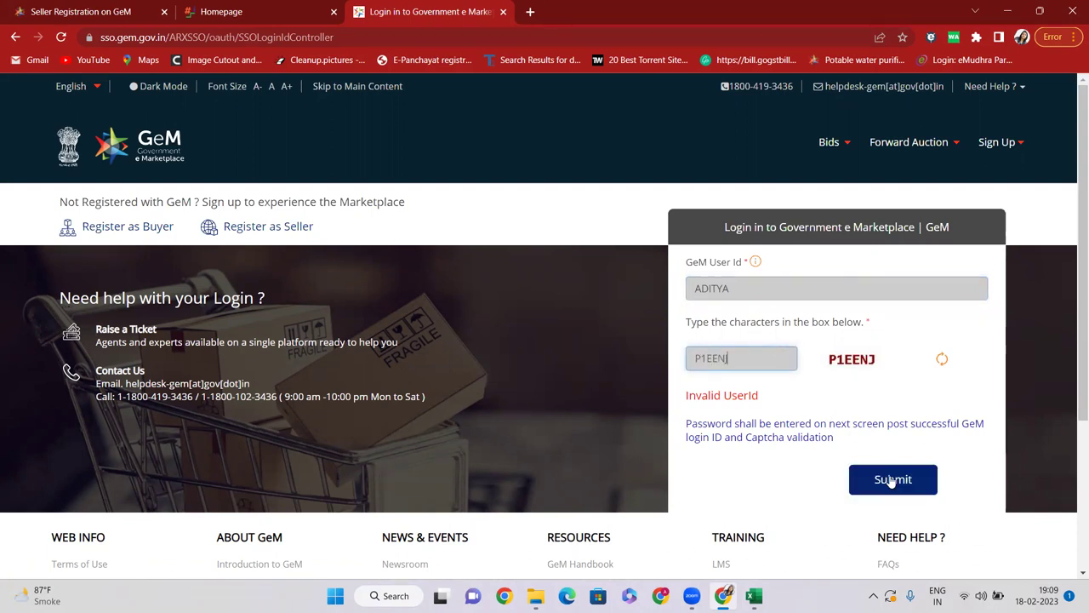
pyautogui.click(889, 479)
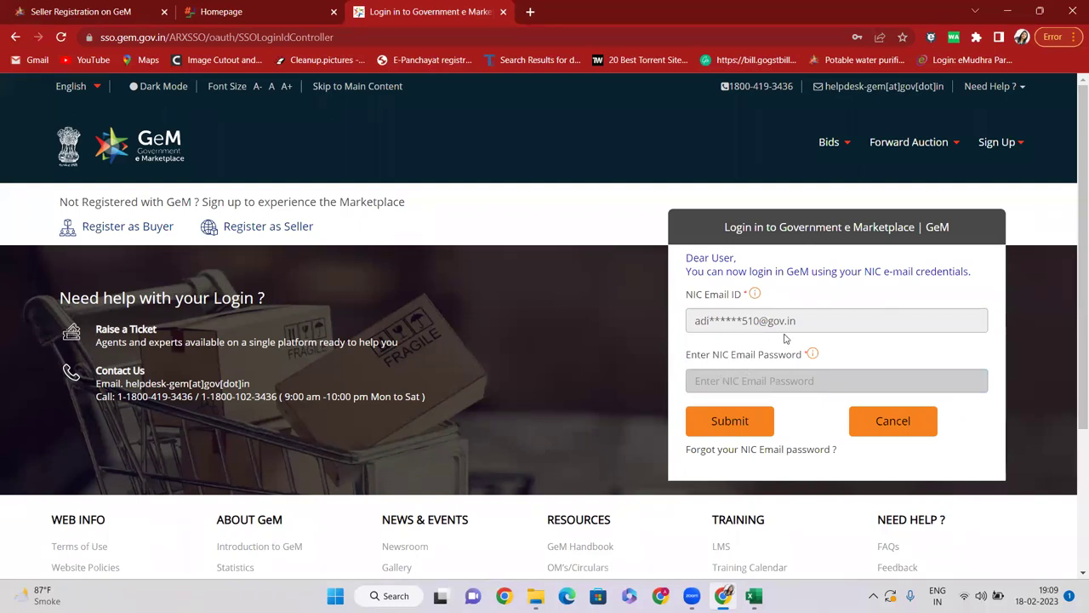
# Step: Revisit the Seller Registration tab, select checklist range E10:J26 in Excel, then return to Chrome
pyautogui.click(98, 10)
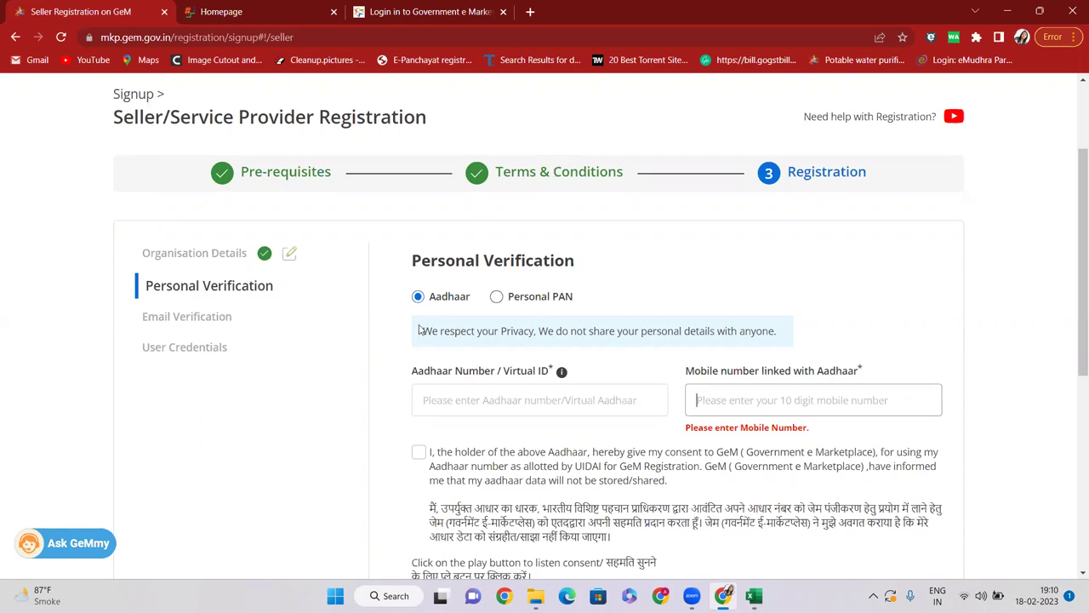
pyautogui.click(753, 596)
pyautogui.moveTo(250, 238); pyautogui.dragTo(558, 448)
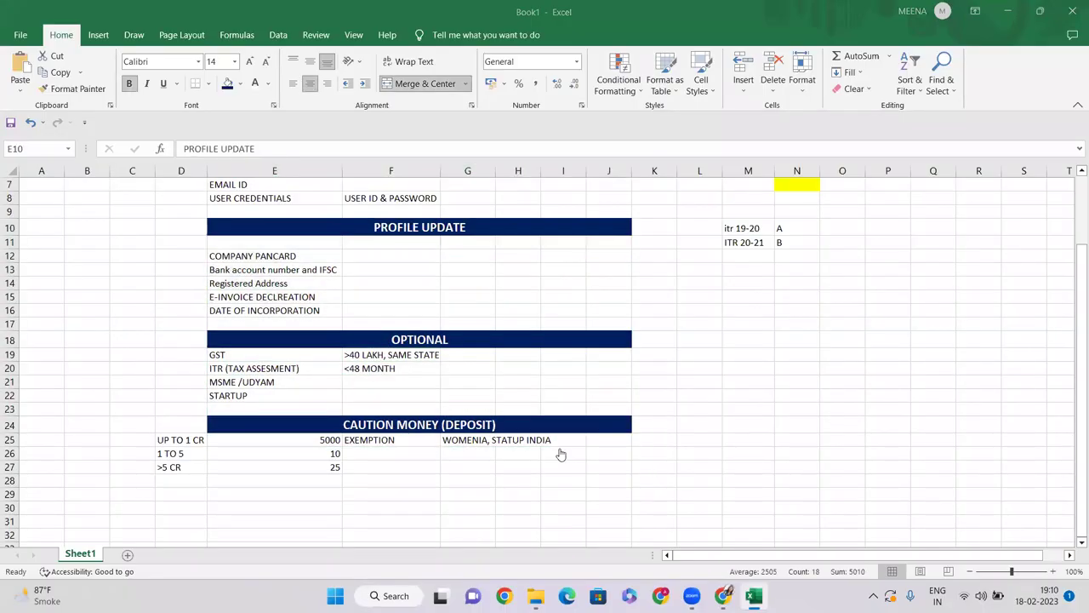
pyautogui.hotkey('alt', 'Tab')
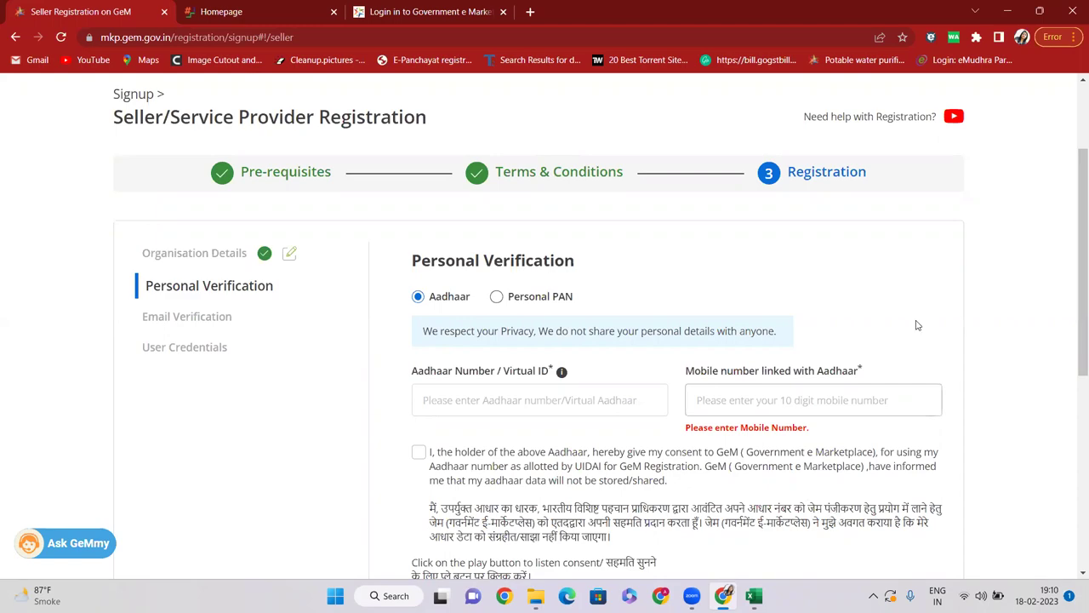